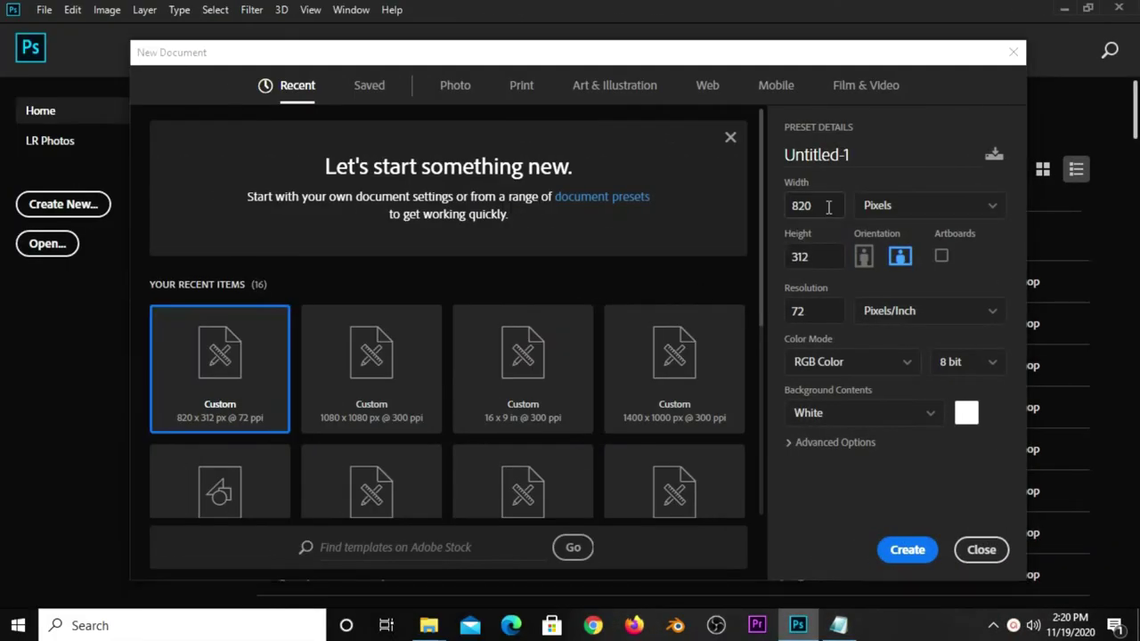
# - Create a new 820 × 312 px document at 72 ppi
pyautogui.doubleClick(828, 206)
pyautogui.doubleClick(821, 262)
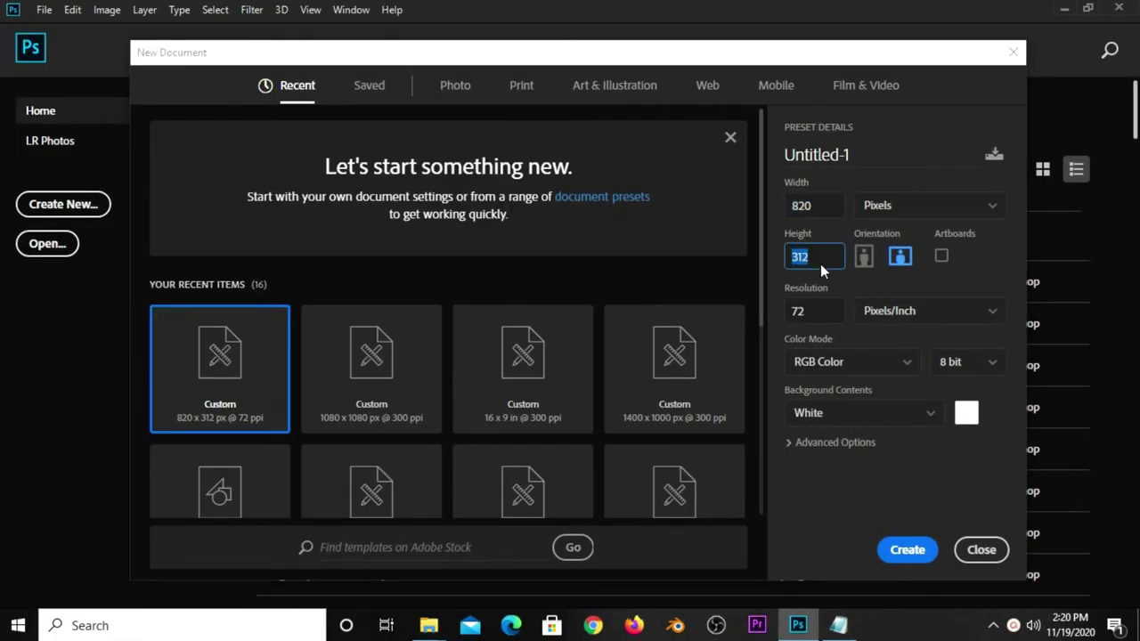
pyautogui.doubleClick(801, 311)
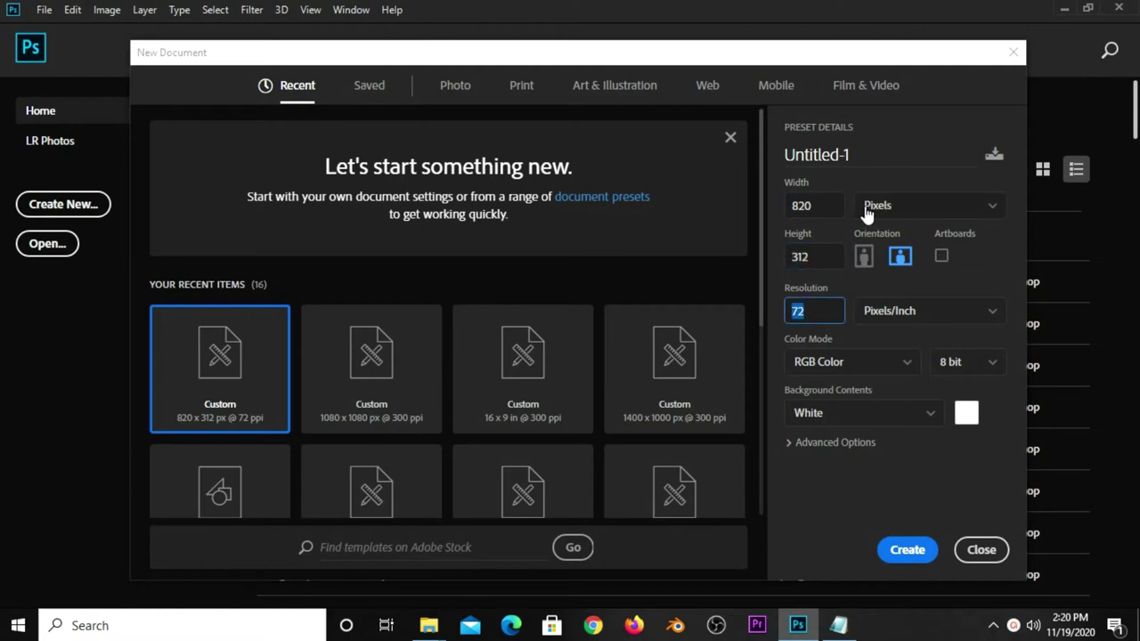
pyautogui.click(905, 551)
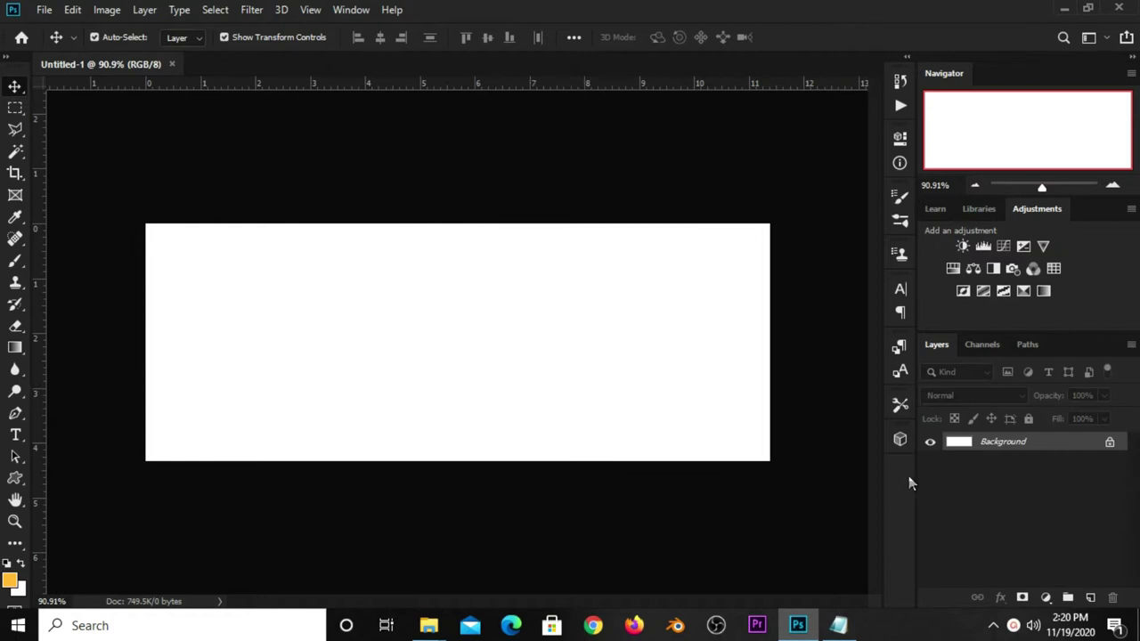
# - Add a Solid Color fill layer and copy hex code d7710a from the notes
pyautogui.click(1043, 596)
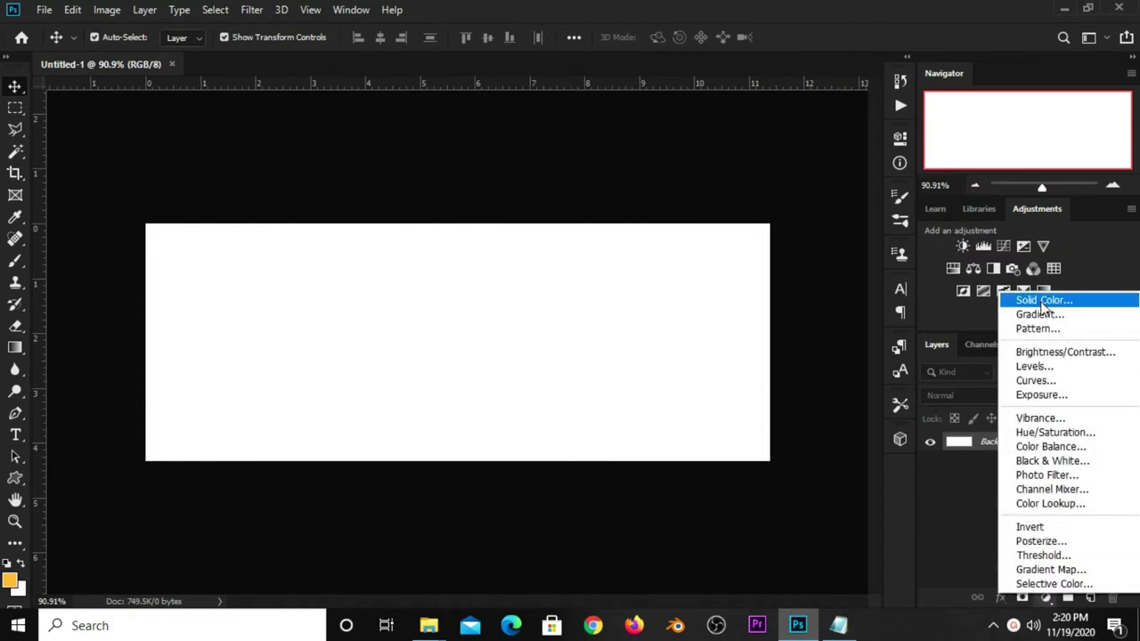
pyautogui.click(1038, 298)
pyautogui.click(838, 625)
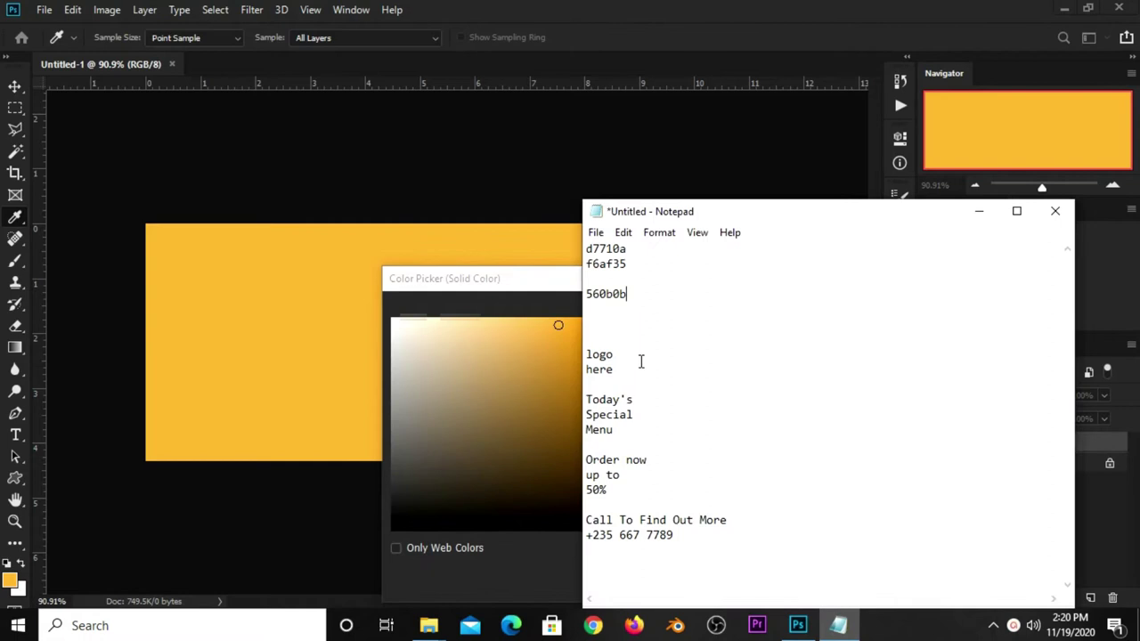
pyautogui.moveTo(630, 248); pyautogui.dragTo(586, 248)
pyautogui.rightClick(589, 251)
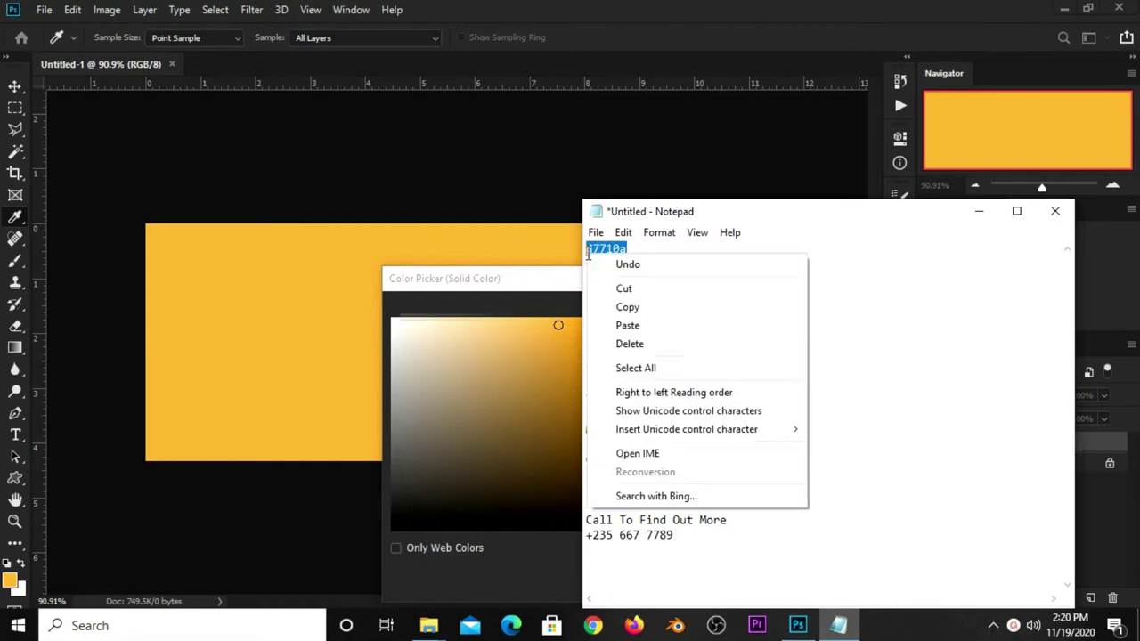
pyautogui.click(626, 307)
# - Set the fill colour to d7710a and view the canvas at 100%
pyautogui.click(723, 26)
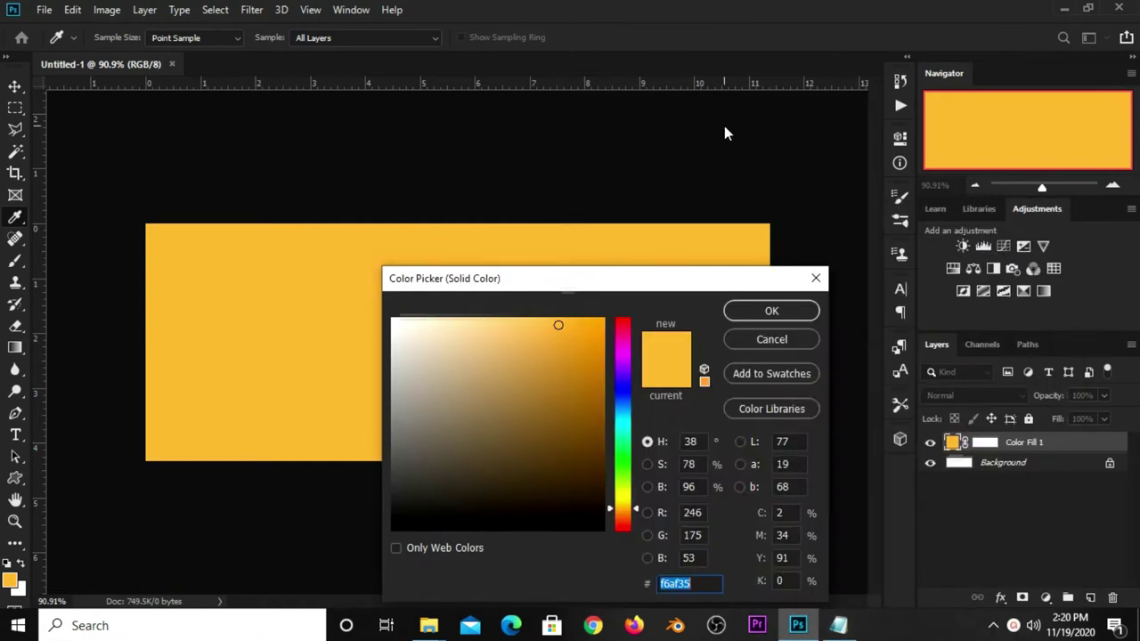
pyautogui.rightClick(673, 580)
pyautogui.click(699, 418)
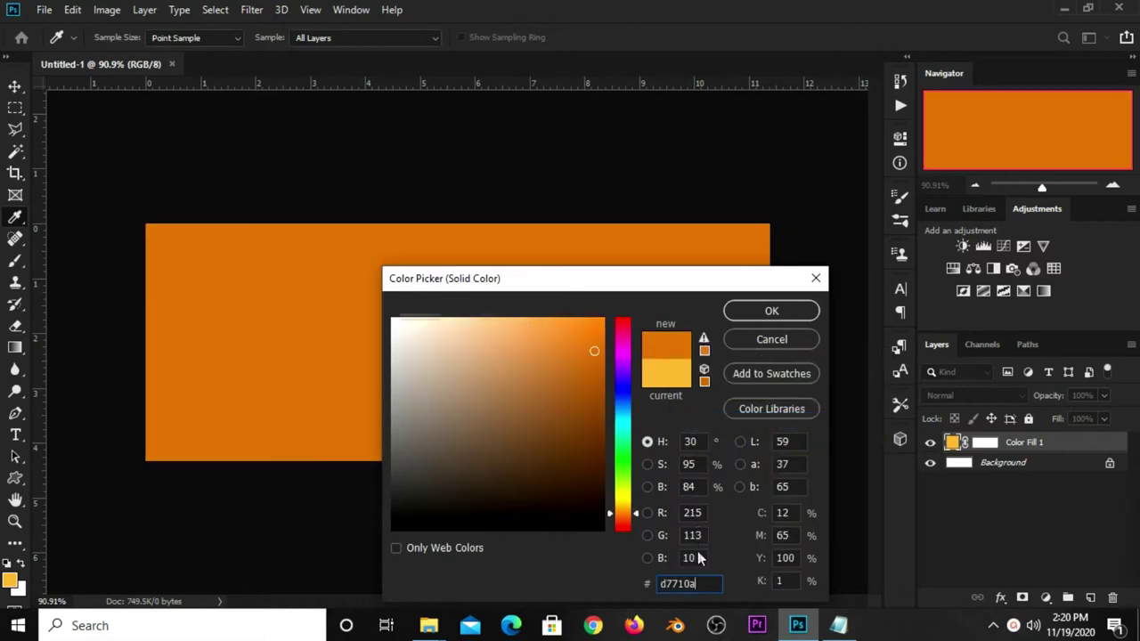
pyautogui.moveTo(701, 585); pyautogui.dragTo(650, 586)
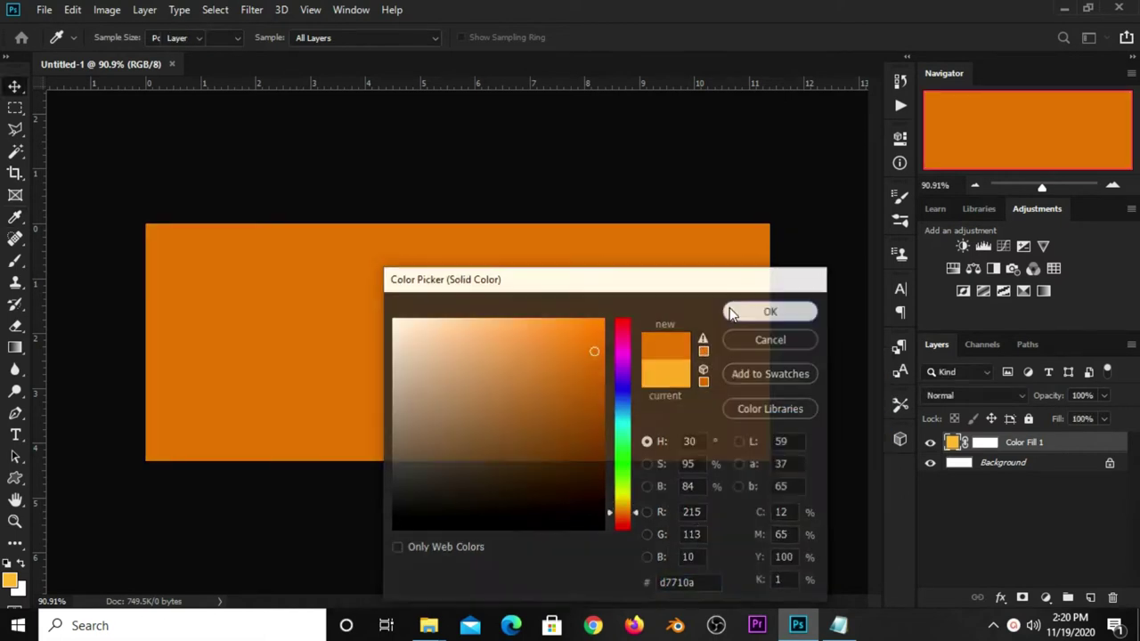
pyautogui.click(743, 311)
pyautogui.press('v')
pyautogui.hotkey('ctrl', '1')
pyautogui.scroll(-1, 579, 310)
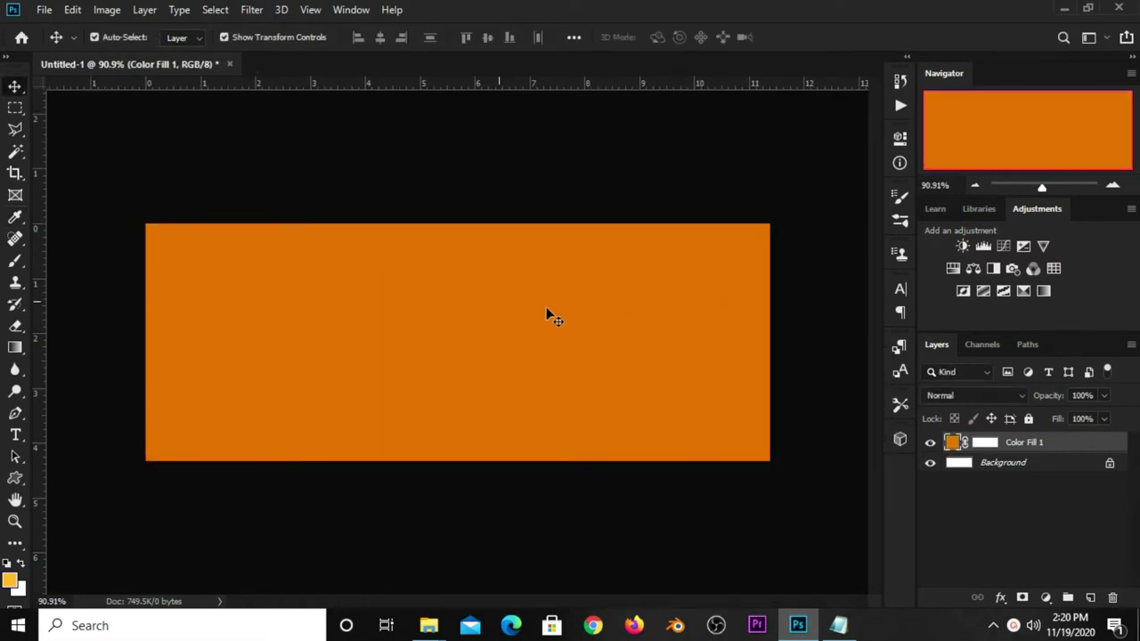
# - Open menu resources.psd and select its grey texture background layer
pyautogui.click(44, 10)
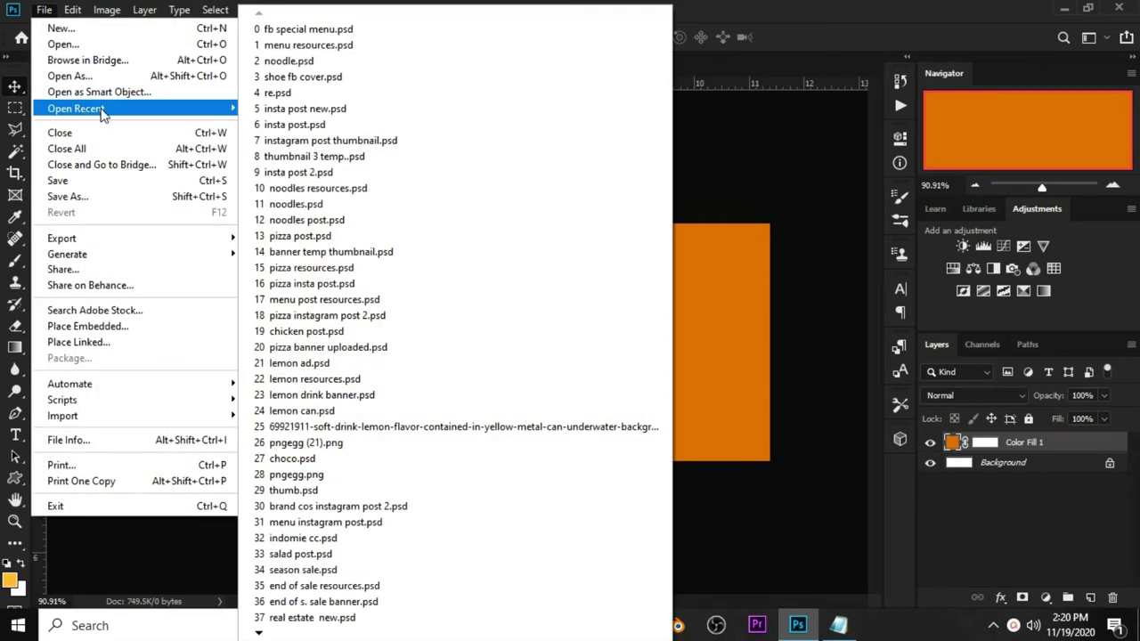
pyautogui.moveTo(76, 108)
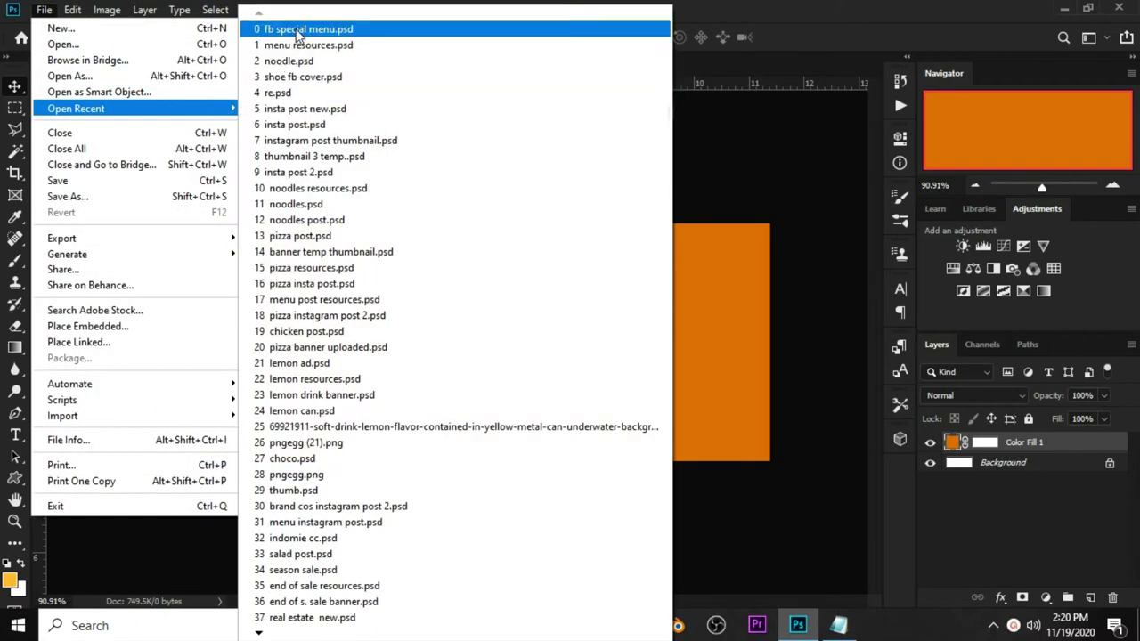
pyautogui.click(303, 45)
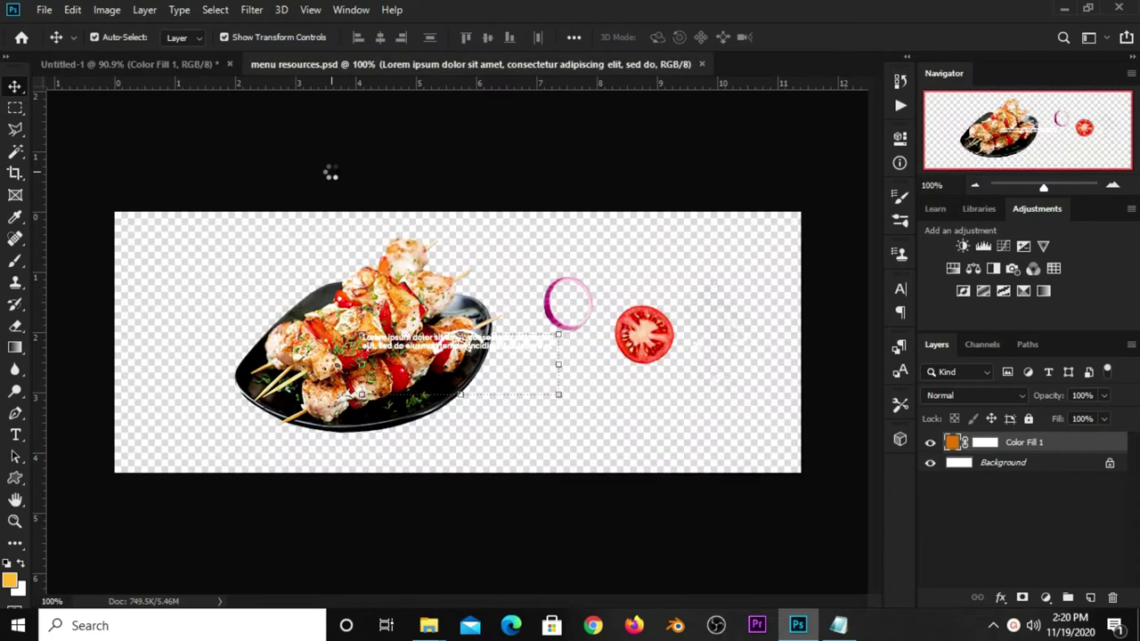
pyautogui.click(488, 166)
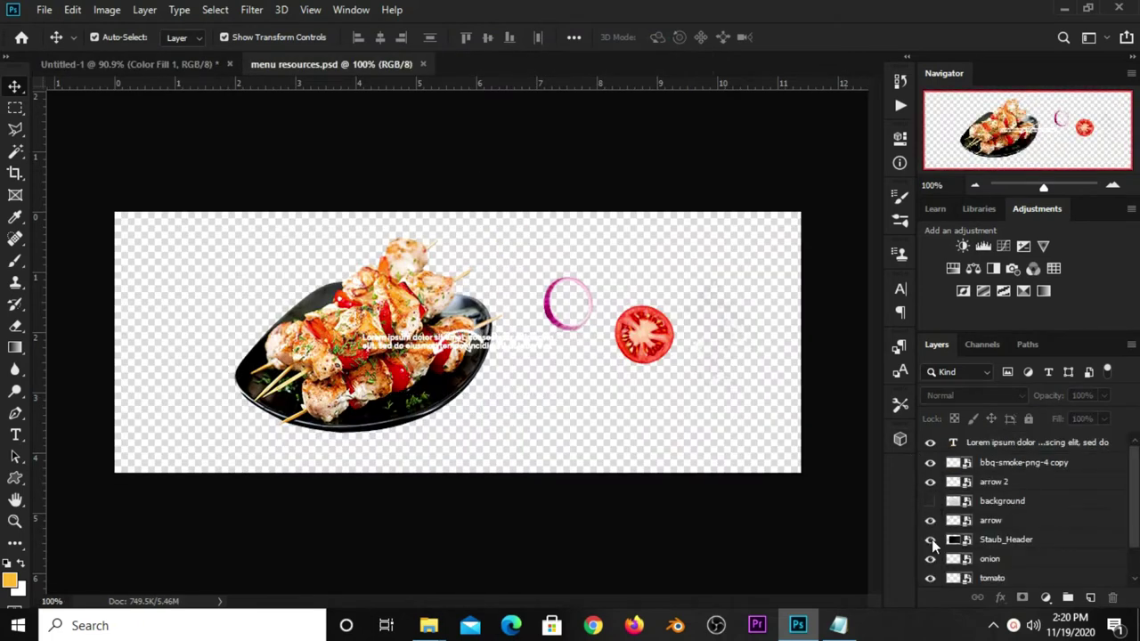
pyautogui.click(930, 540)
pyautogui.click(930, 540)
pyautogui.click(930, 500)
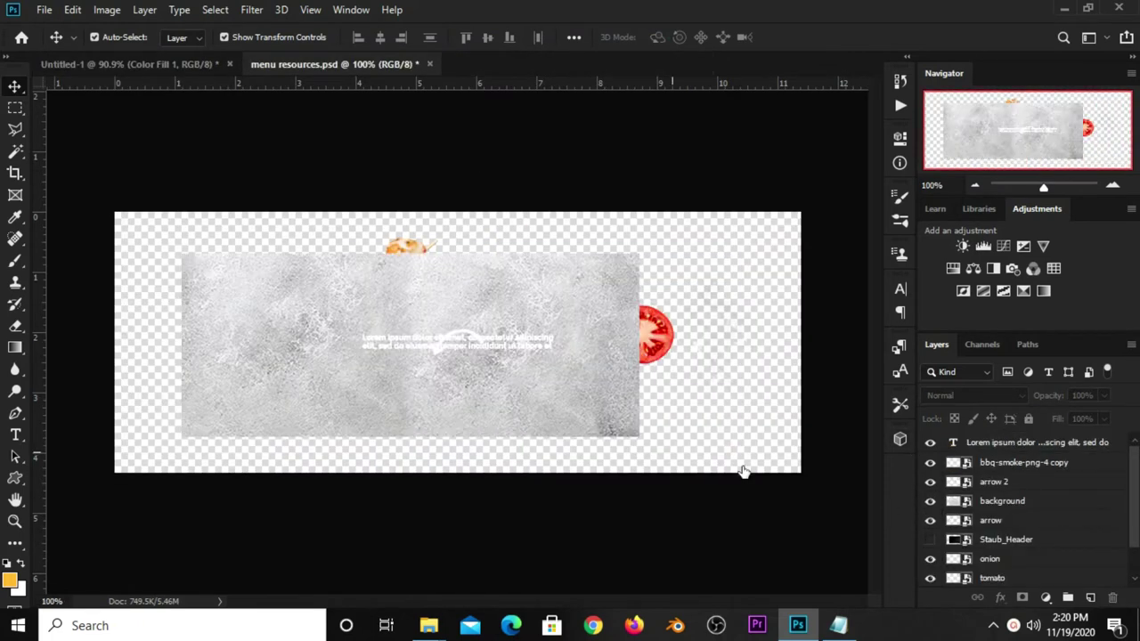
pyautogui.click(532, 389)
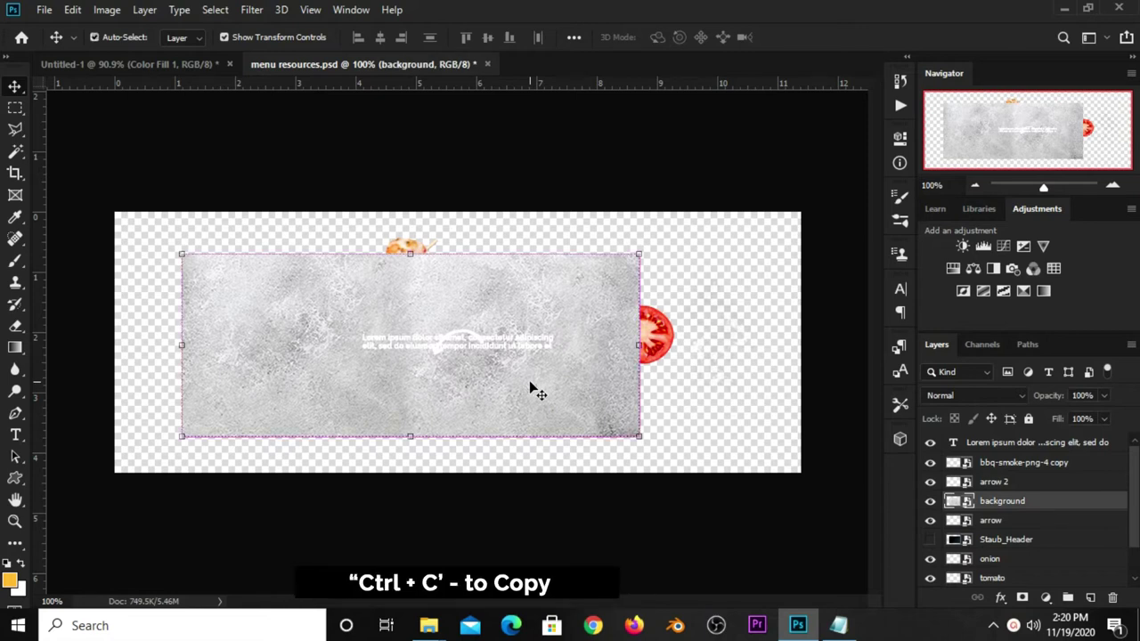
# - Paste the texture into the banner and enlarge it to cover the whole canvas
pyautogui.click(165, 65)
pyautogui.hotkey('ctrl', 'v')
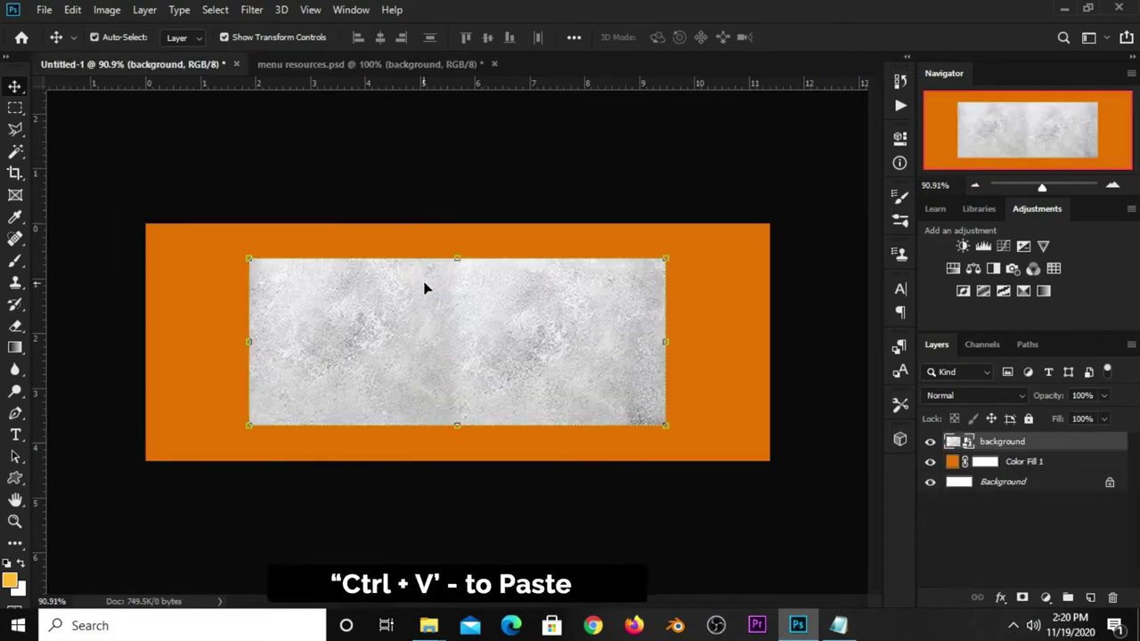
pyautogui.moveTo(424, 288); pyautogui.dragTo(330, 283)
pyautogui.hotkey('ctrl', 't')
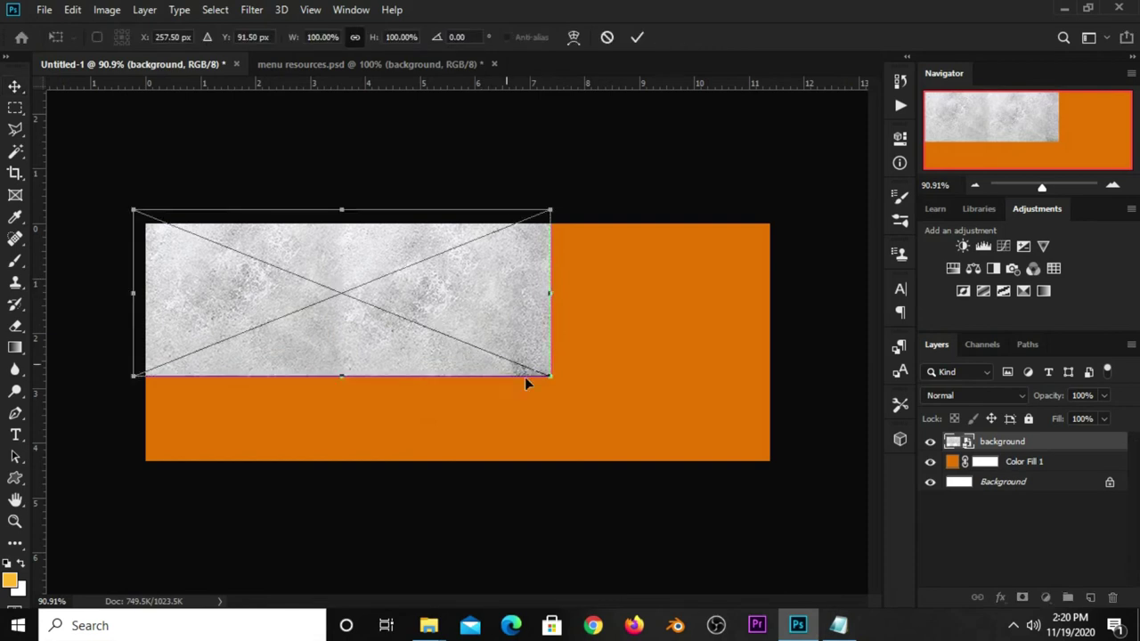
pyautogui.moveTo(549, 375)
pyautogui.mouseDown()
pyautogui.moveTo(636, 432)
pyautogui.moveTo(795, 476)
pyautogui.mouseUp()
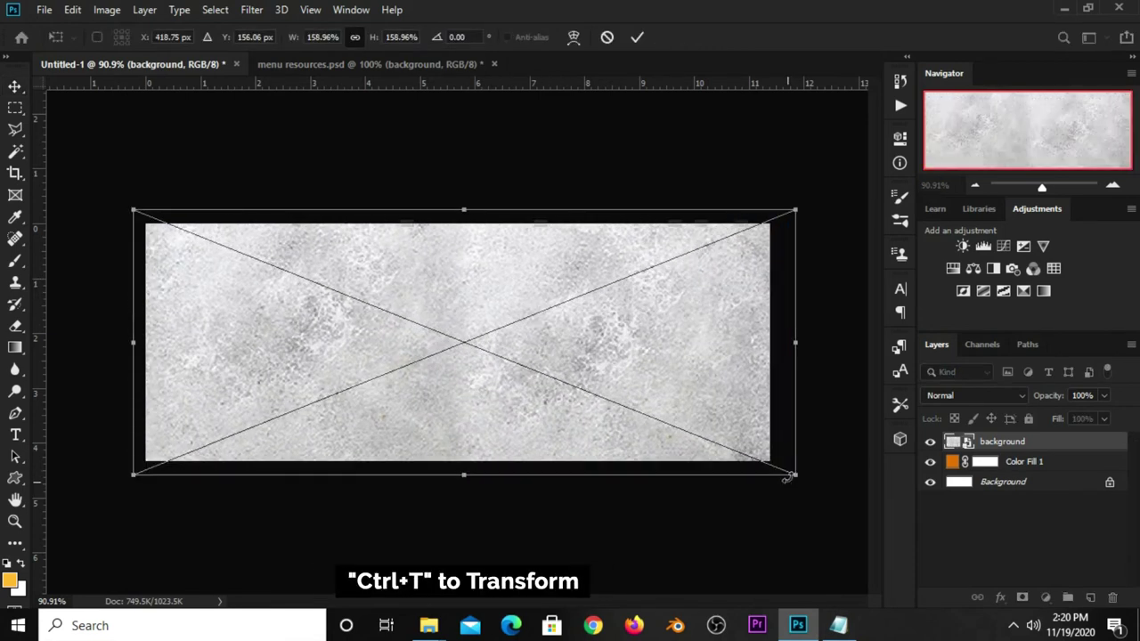
pyautogui.click(635, 37)
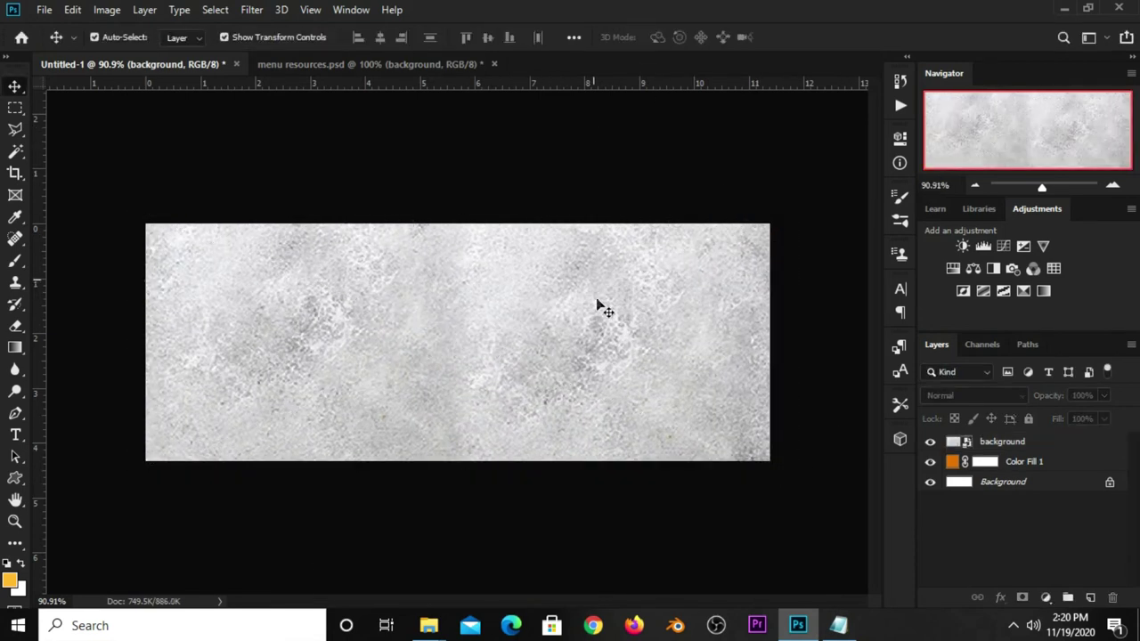
# - Set the texture layer to Multiply at 27% opacity
pyautogui.click(976, 395)
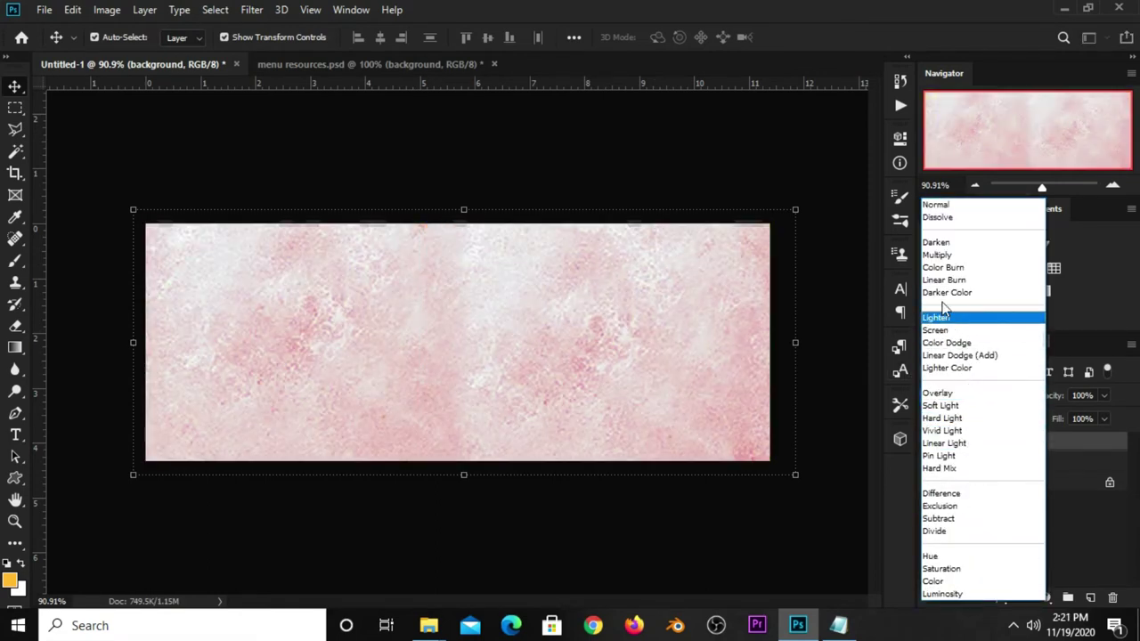
pyautogui.click(939, 255)
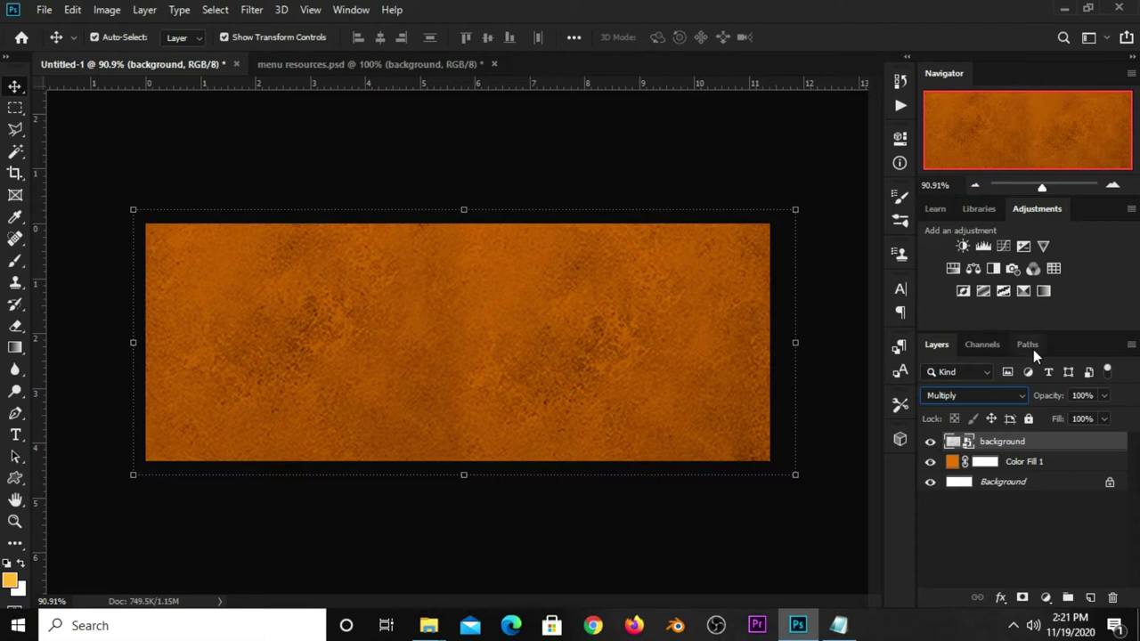
pyautogui.click(1104, 396)
pyautogui.moveTo(1107, 418); pyautogui.dragTo(1064, 419)
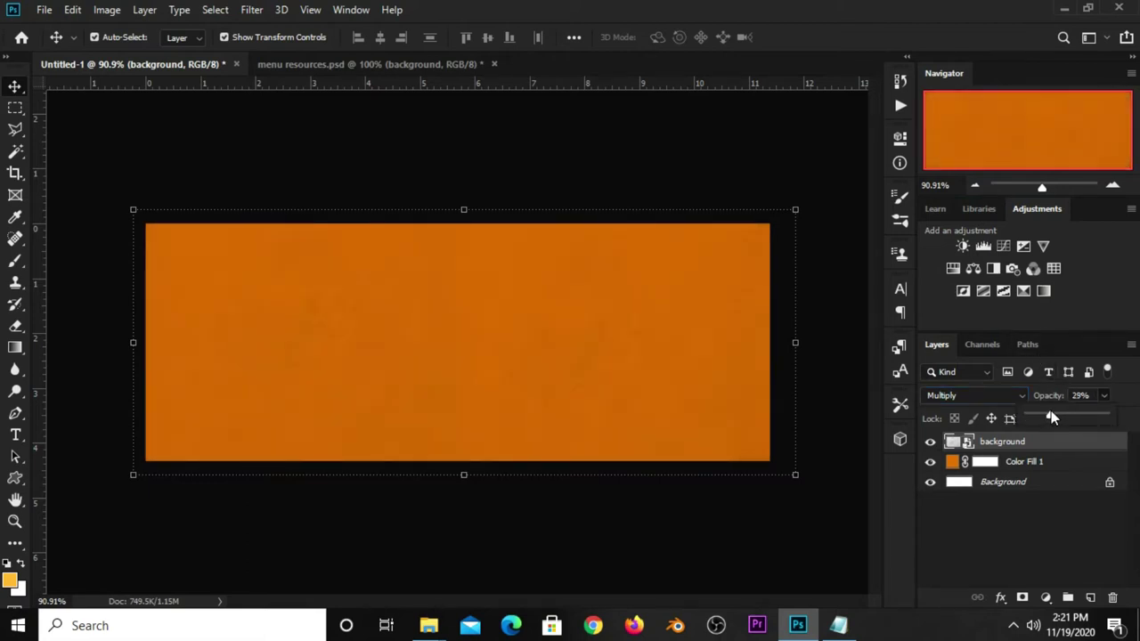
pyautogui.moveTo(1050, 415); pyautogui.dragTo(1049, 415)
pyautogui.click(783, 532)
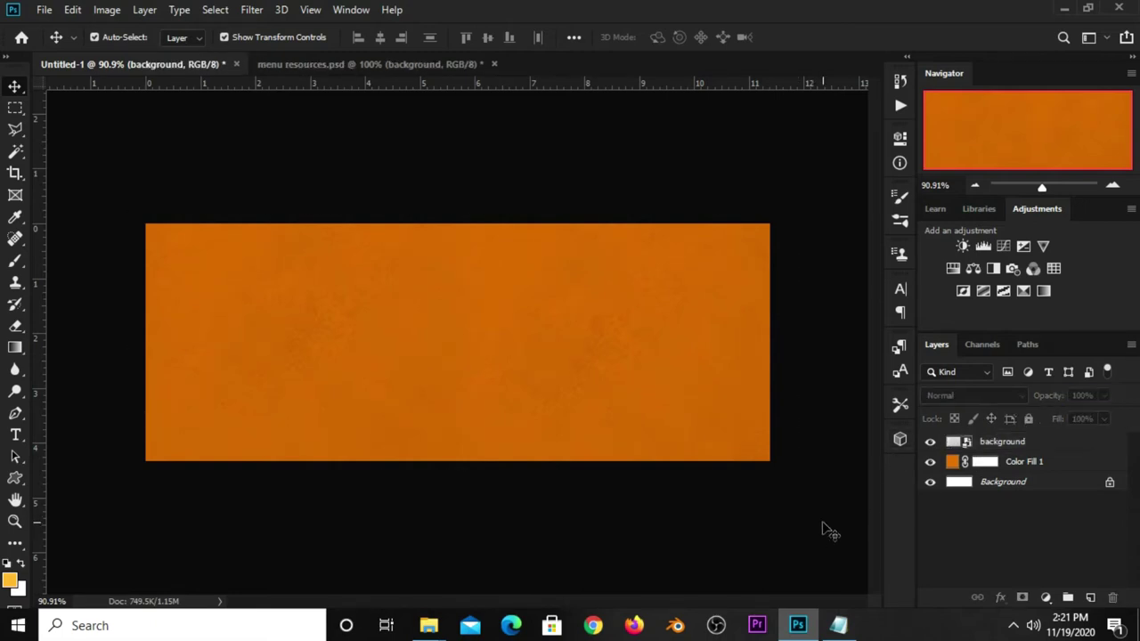
# - Add a new empty layer and copy hex code f6af35 from the notes
pyautogui.click(1090, 597)
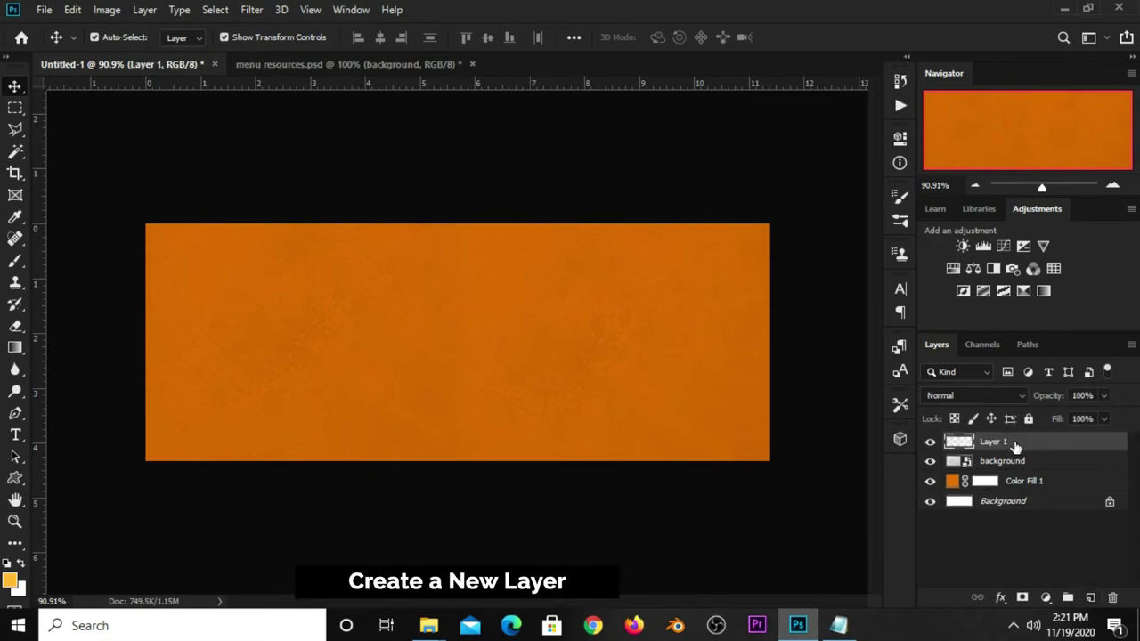
pyautogui.click(838, 625)
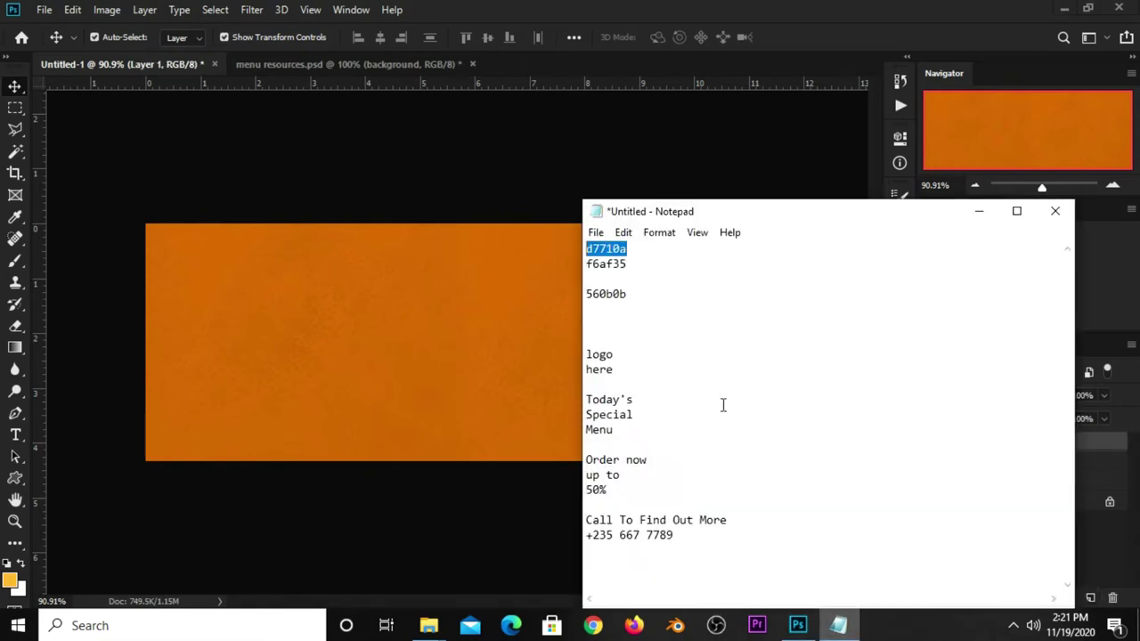
pyautogui.moveTo(626, 265); pyautogui.dragTo(587, 263)
pyautogui.rightClick(587, 264)
pyautogui.click(645, 312)
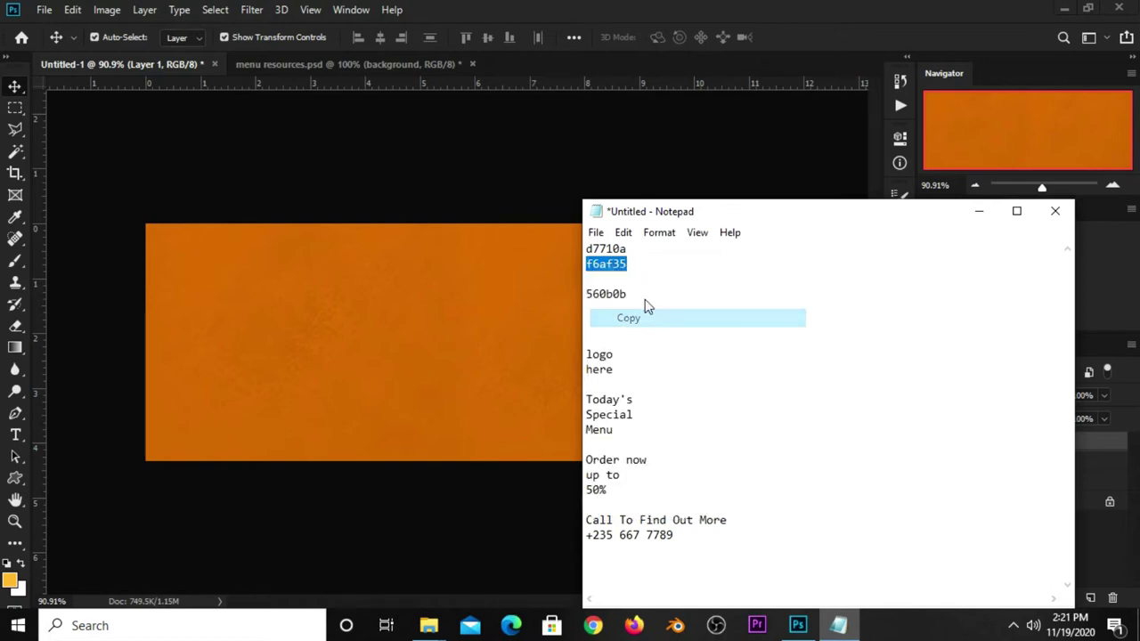
pyautogui.click(789, 19)
# - Paint a large soft f6af35 glow at the centre of the banner
pyautogui.rightClick(15, 260)
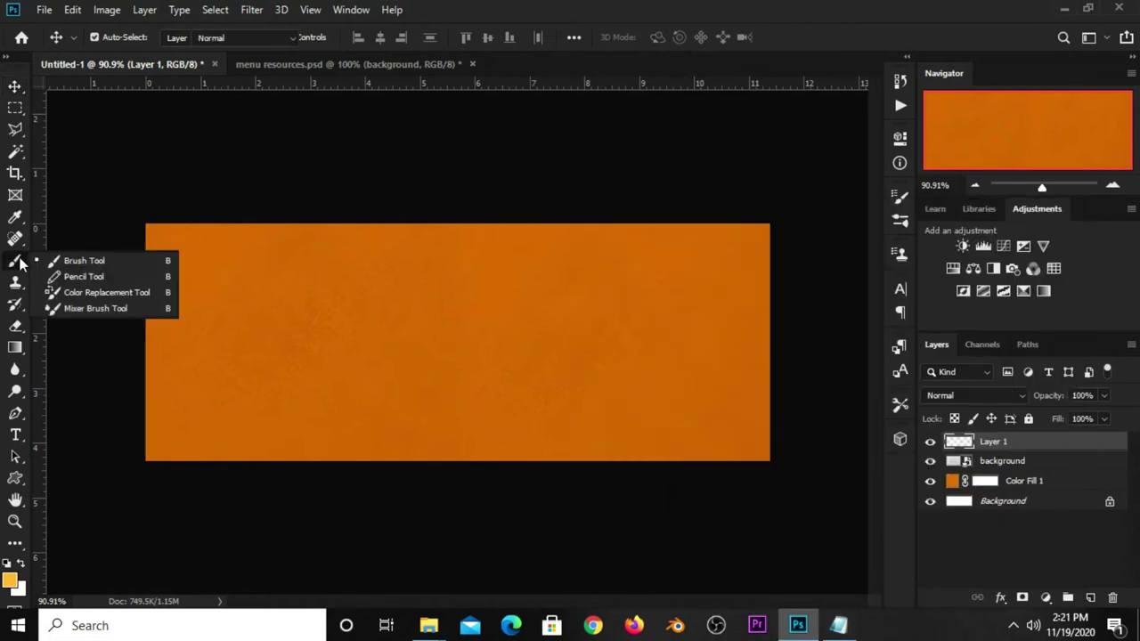
pyautogui.click(82, 257)
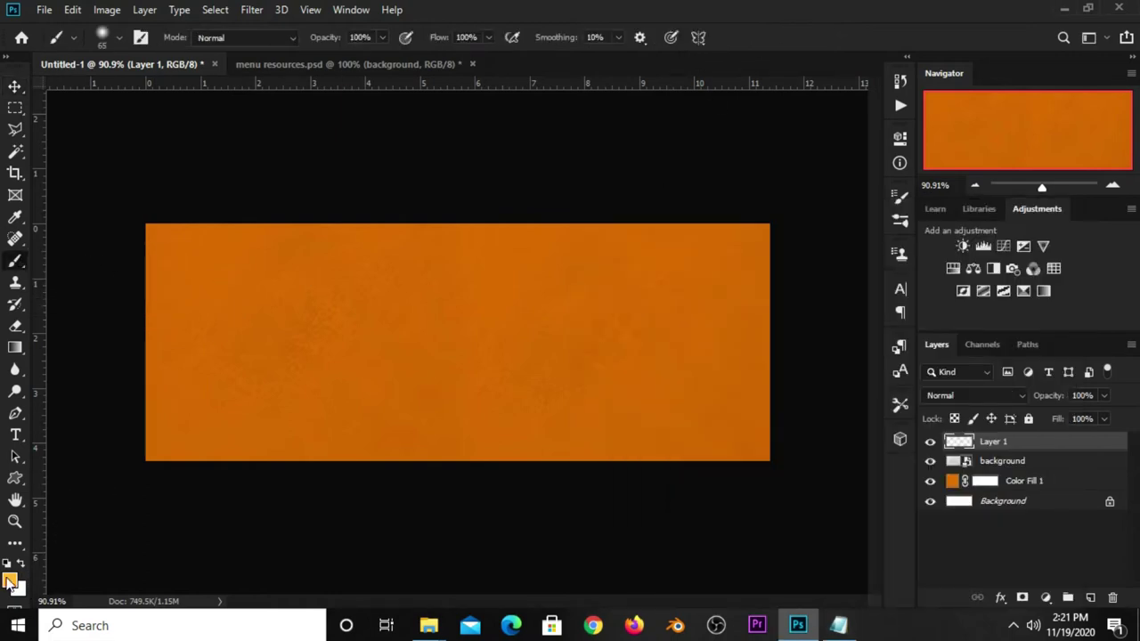
pyautogui.click(9, 580)
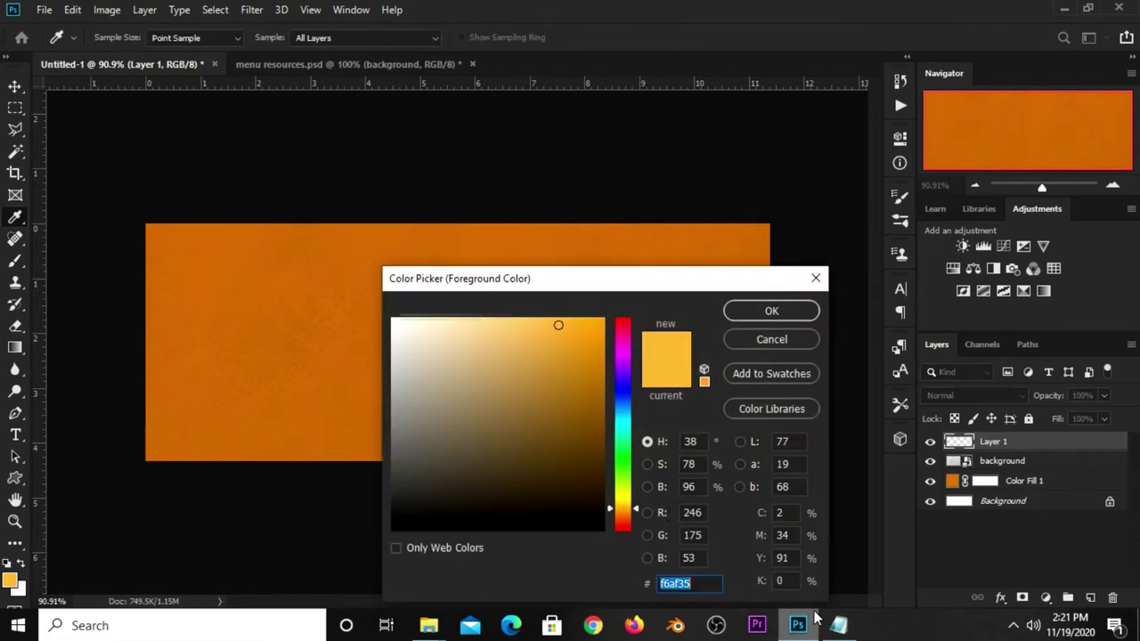
pyautogui.click(838, 625)
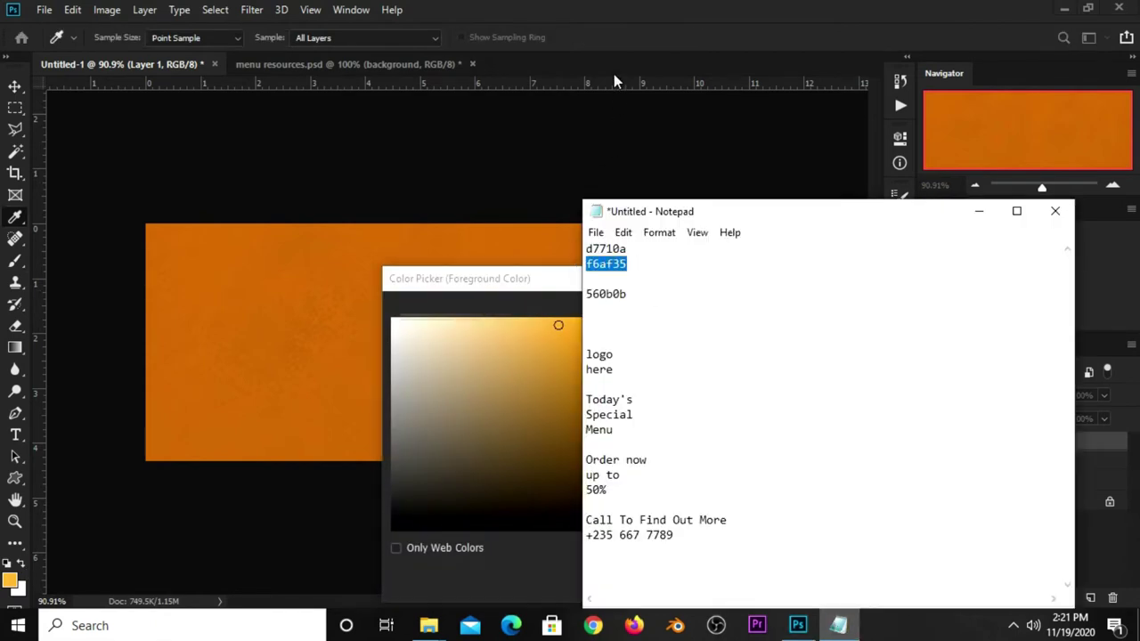
pyautogui.click(613, 74)
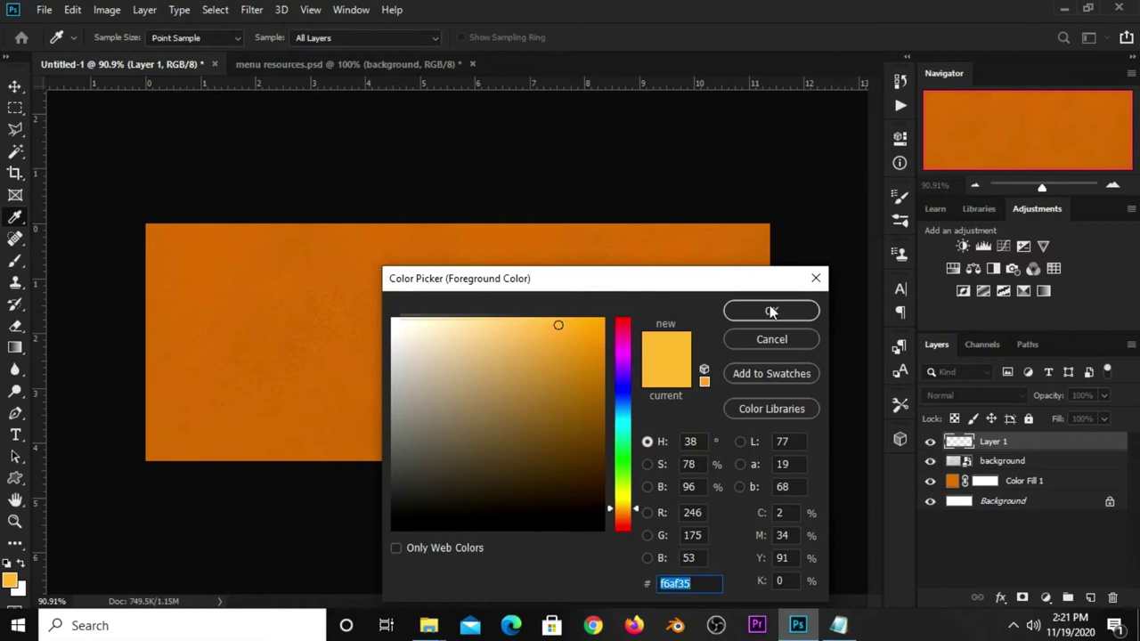
pyautogui.click(771, 312)
pyautogui.press('b')
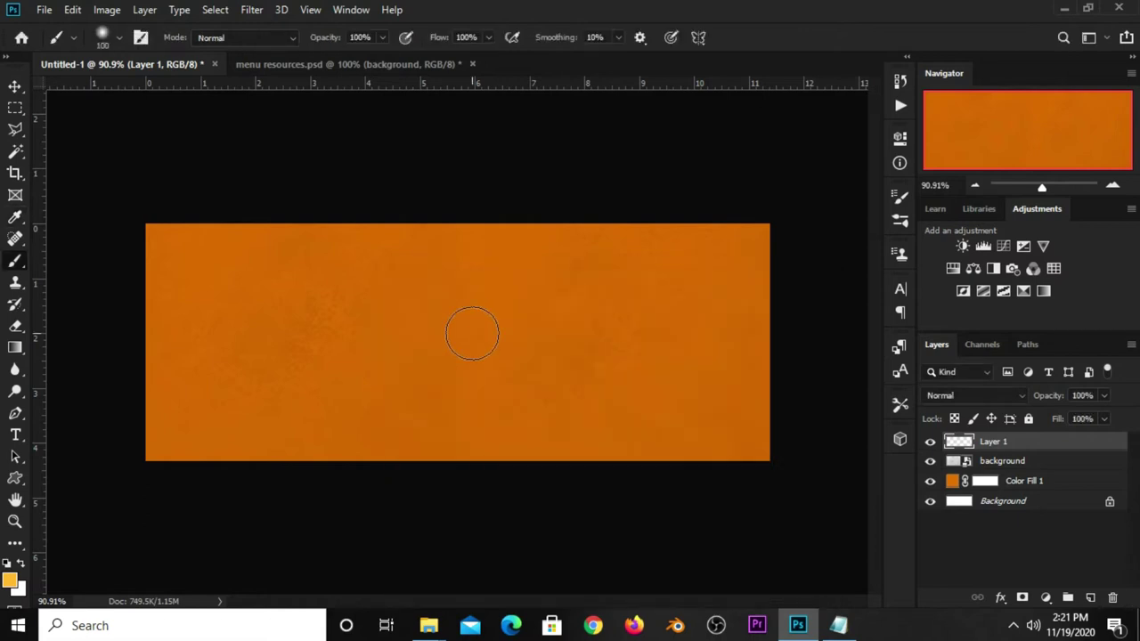
pyautogui.press(']')
pyautogui.press(']')
pyautogui.press(']')
pyautogui.press(']')
pyautogui.press(']')
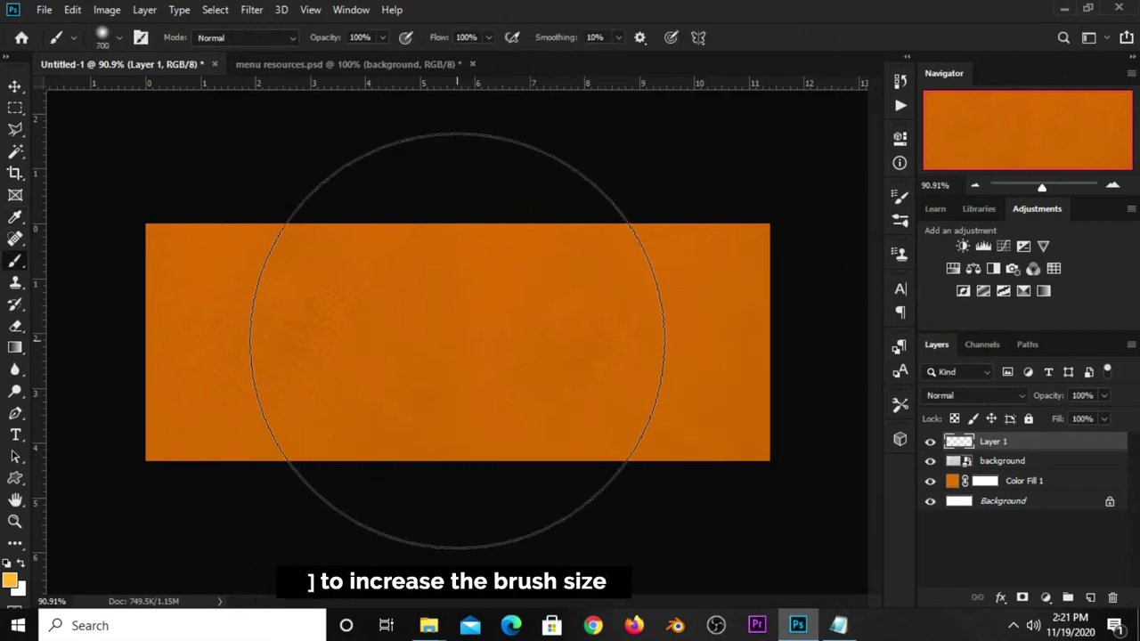
pyautogui.click(456, 340)
# - Toggle the glow layer's visibility to compare it with the Move tool active
pyautogui.click(15, 86)
pyautogui.click(46, 88)
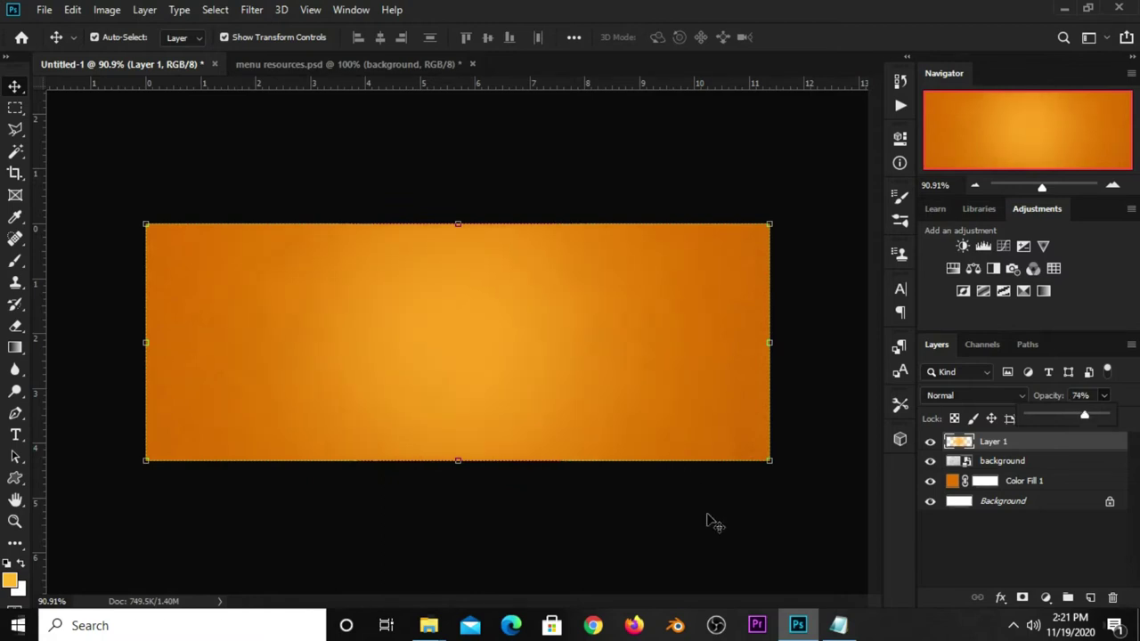
pyautogui.click(707, 522)
pyautogui.click(930, 440)
pyautogui.click(930, 441)
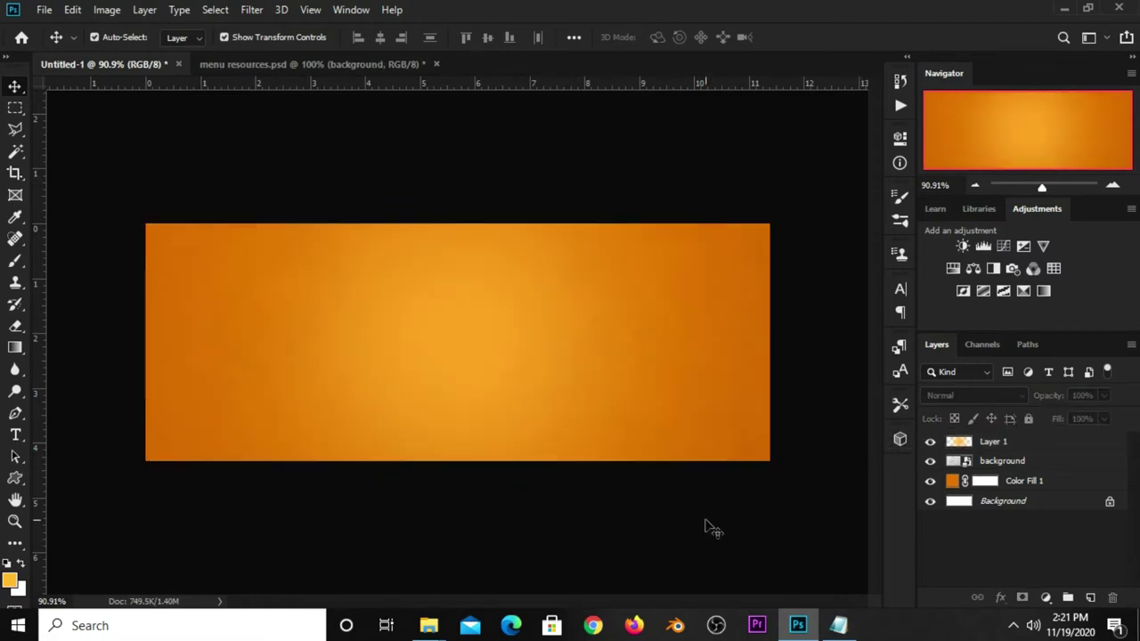
# - Drag the chicken skewers layer from menu resources.psd into the banner
pyautogui.click(256, 65)
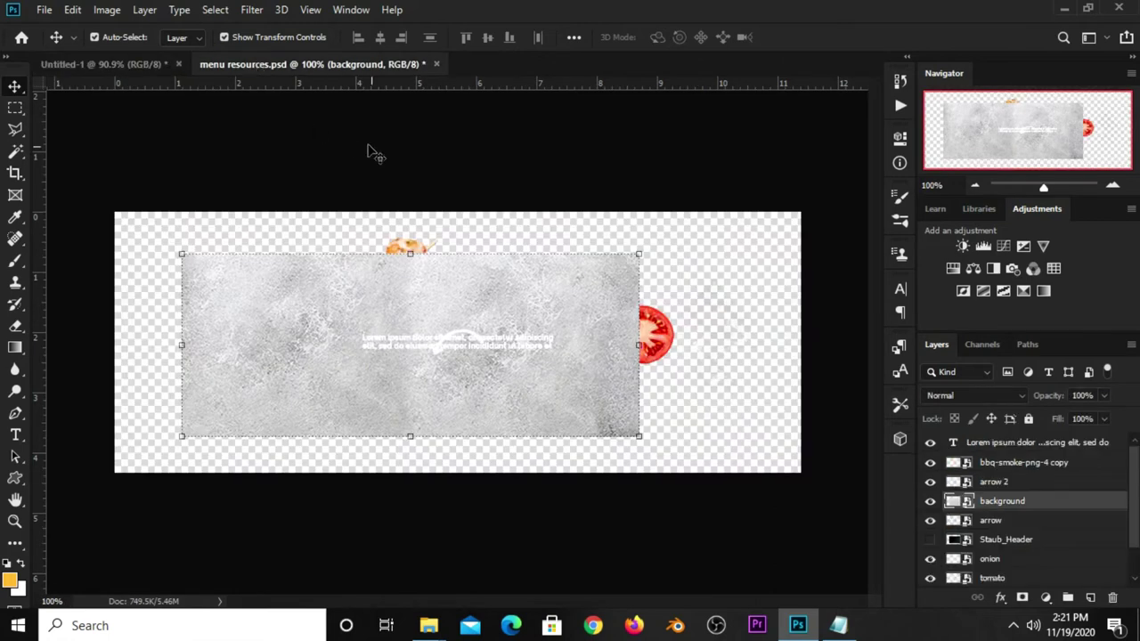
pyautogui.click(929, 500)
pyautogui.click(332, 403)
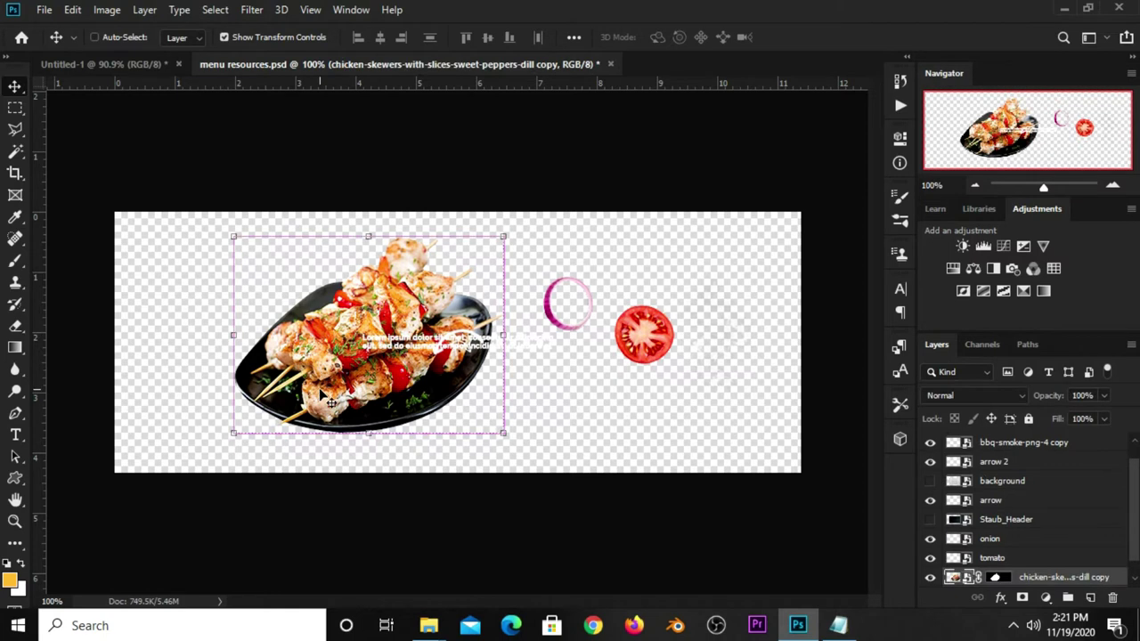
pyautogui.moveTo(96, 69)
pyautogui.mouseDown()
pyautogui.moveTo(426, 349)
pyautogui.moveTo(527, 352)
pyautogui.mouseUp()
pyautogui.hotkey('ctrl', '+')
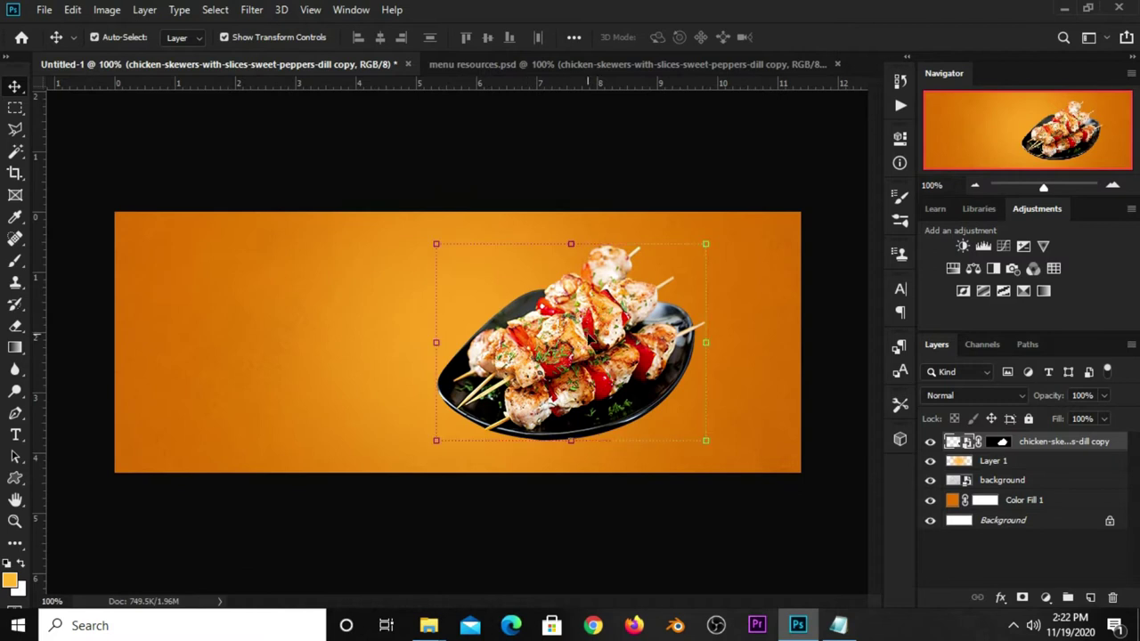
# - Enlarge the skewer plate slightly and position it right of centre
pyautogui.moveTo(590, 343); pyautogui.dragTo(550, 343)
pyautogui.hotkey('ctrl', 't')
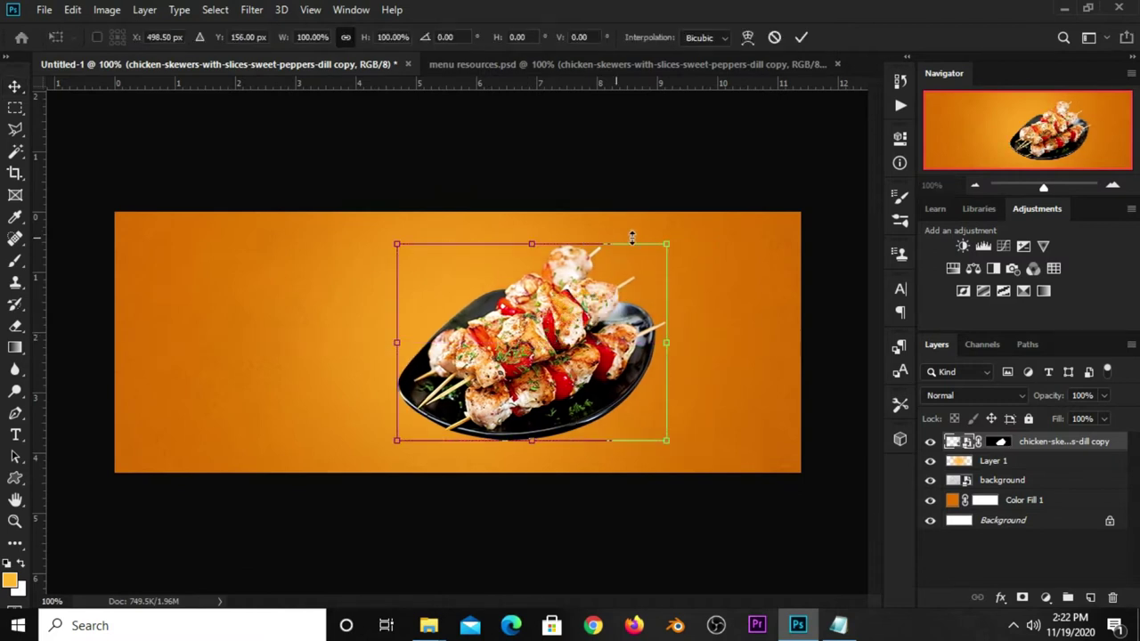
pyautogui.moveTo(664, 242); pyautogui.dragTo(655, 252)
pyautogui.press('Return')
pyautogui.moveTo(550, 348); pyautogui.dragTo(539, 348)
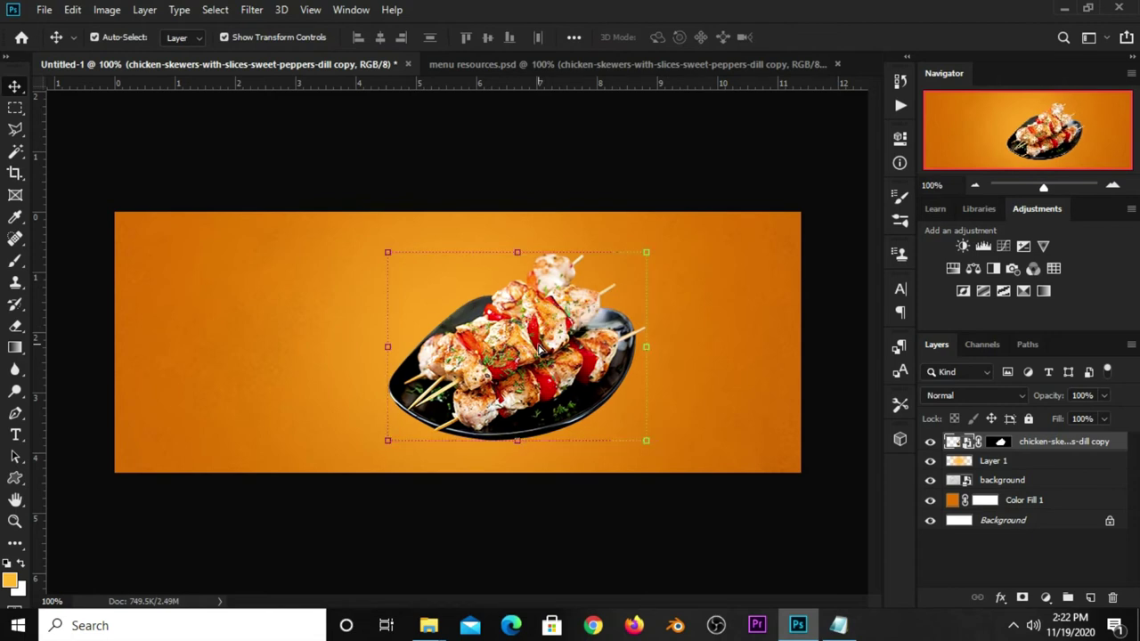
pyautogui.click(637, 527)
pyautogui.click(567, 403)
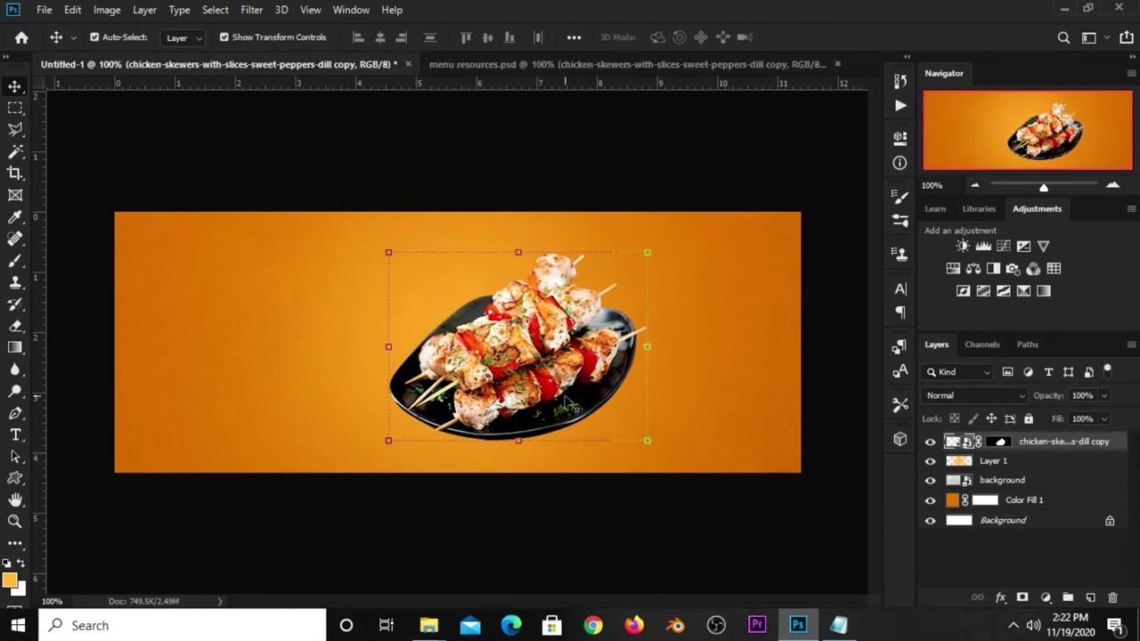
# - Add an Exposure adjustment layer with gamma 0.80
pyautogui.click(647, 522)
pyautogui.click(1045, 598)
pyautogui.click(1031, 406)
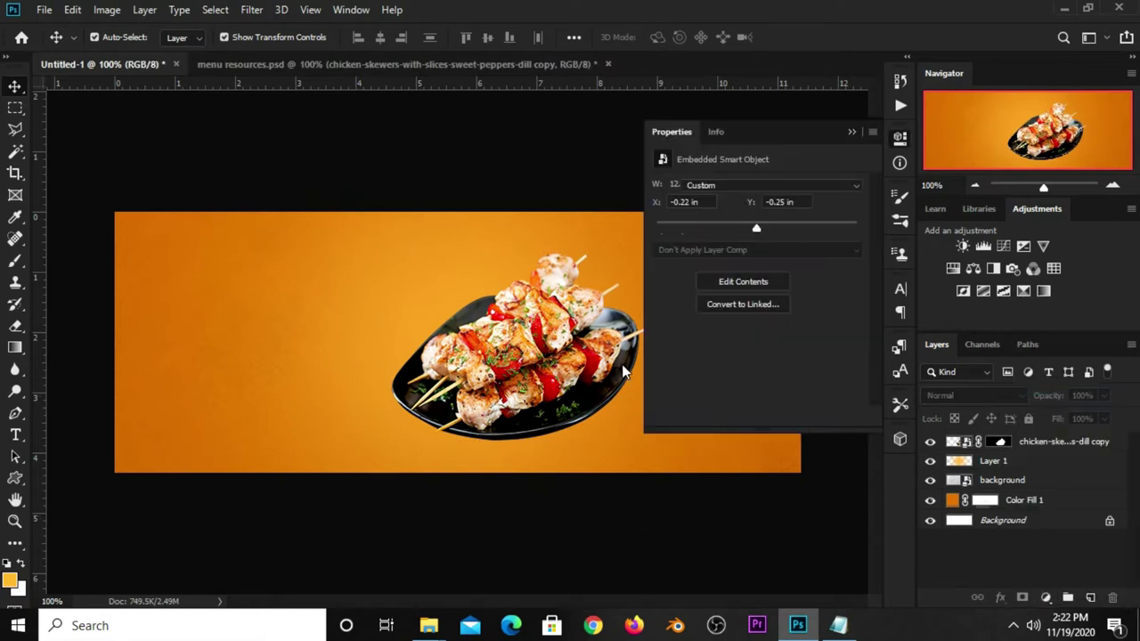
pyautogui.moveTo(756, 296); pyautogui.dragTo(777, 290)
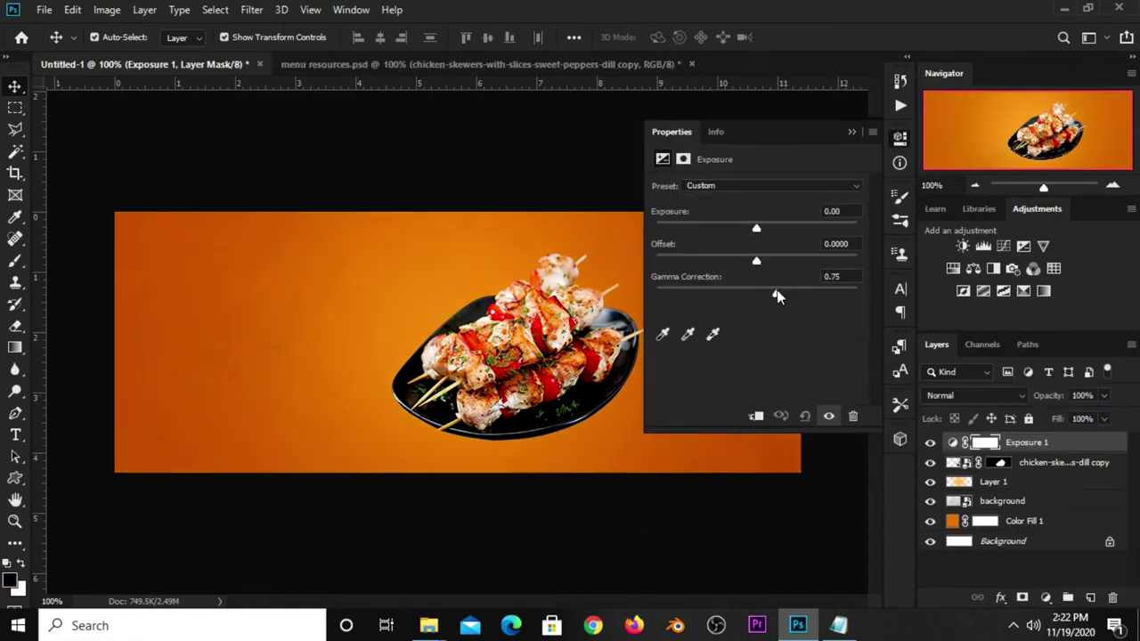
pyautogui.click(851, 133)
pyautogui.click(929, 443)
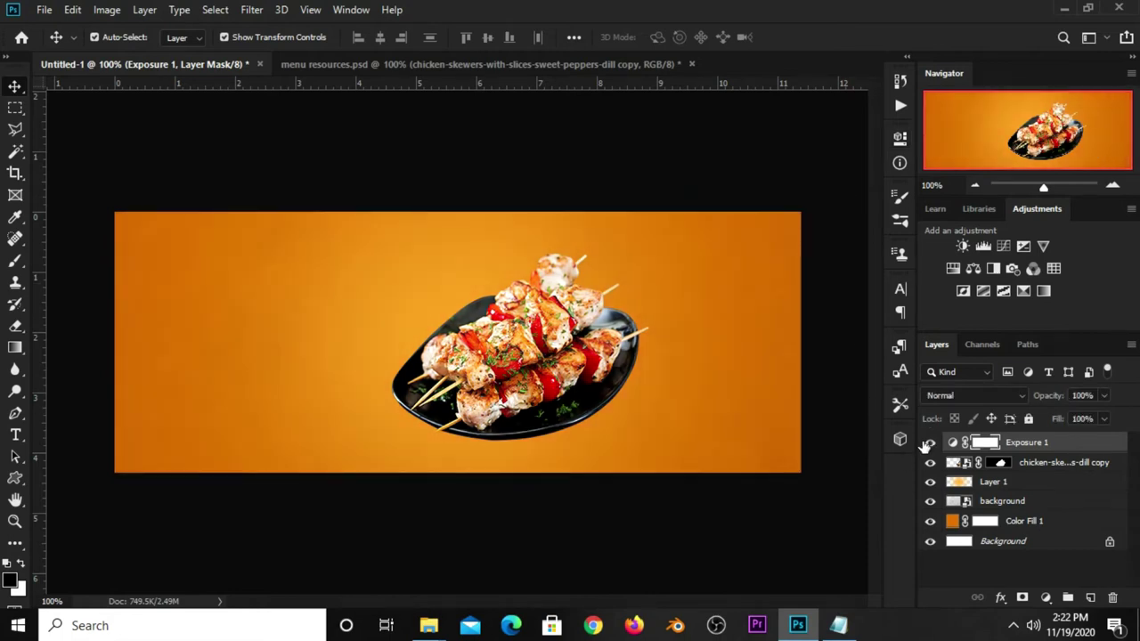
pyautogui.click(928, 443)
# - Lower the Exposure layer to 42% opacity and add a Curves adjustment layer
pyautogui.click(1103, 397)
pyautogui.moveTo(1109, 417); pyautogui.dragTo(1078, 418)
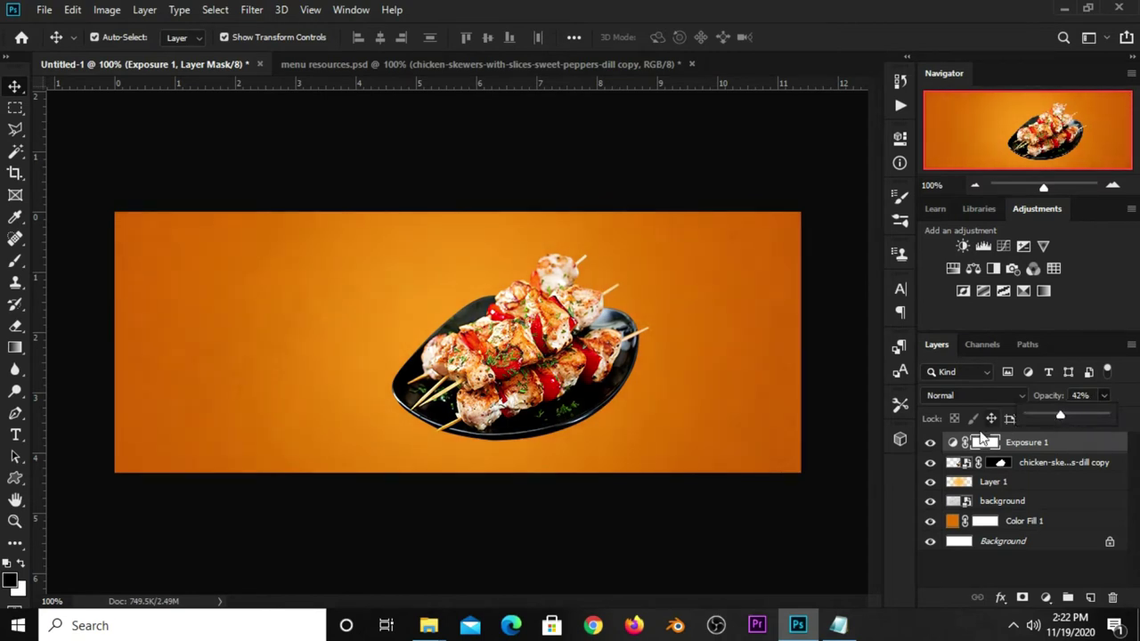
pyautogui.click(725, 479)
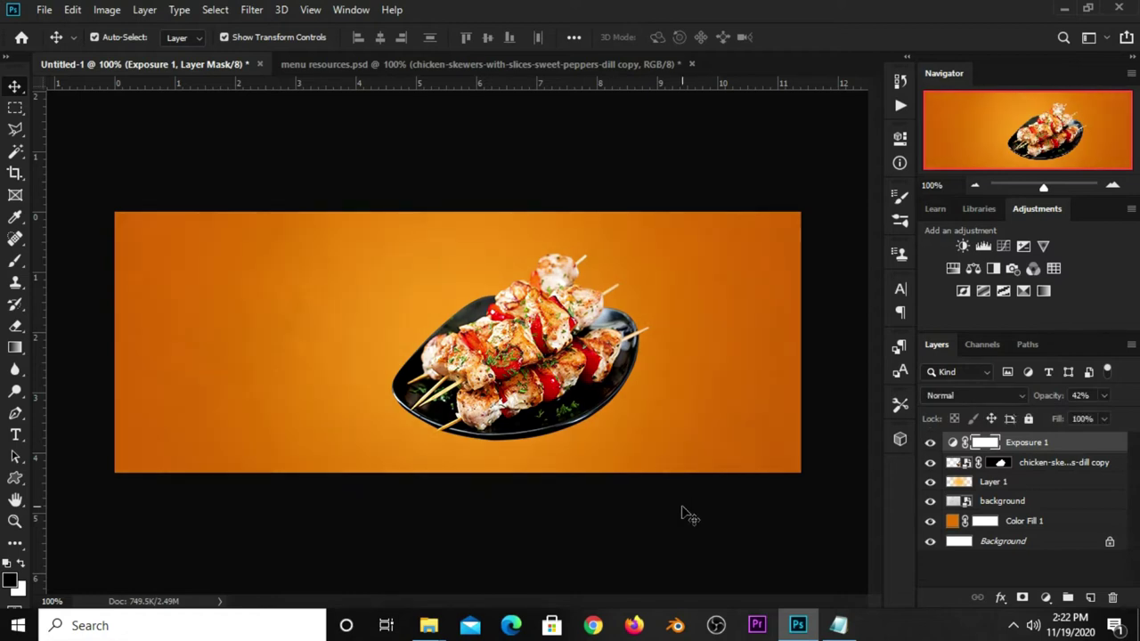
pyautogui.click(1085, 572)
pyautogui.click(1046, 598)
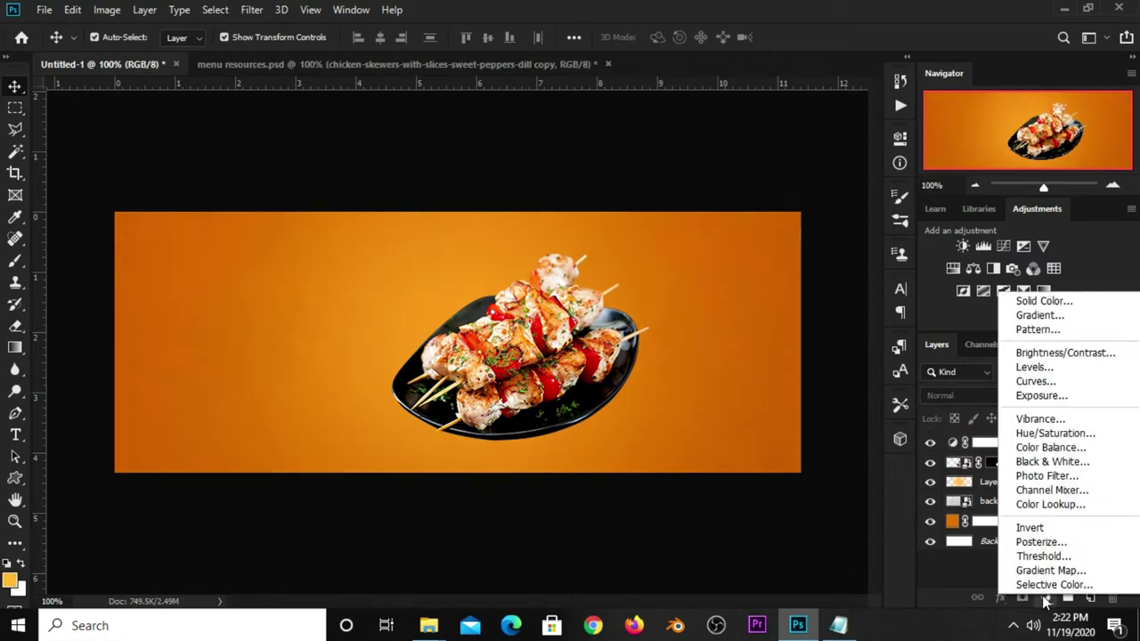
pyautogui.click(1046, 394)
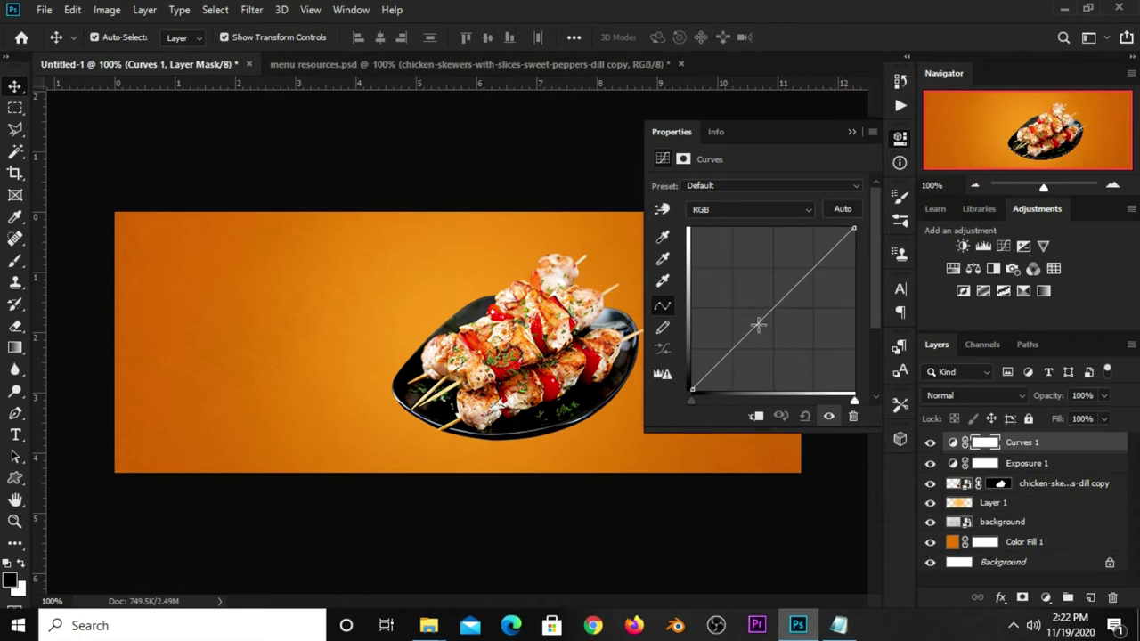
# - Pull the Curves midpoint down to darken midtones and set Curves 1 opacity to 62%
pyautogui.moveTo(757, 323); pyautogui.dragTo(763, 329)
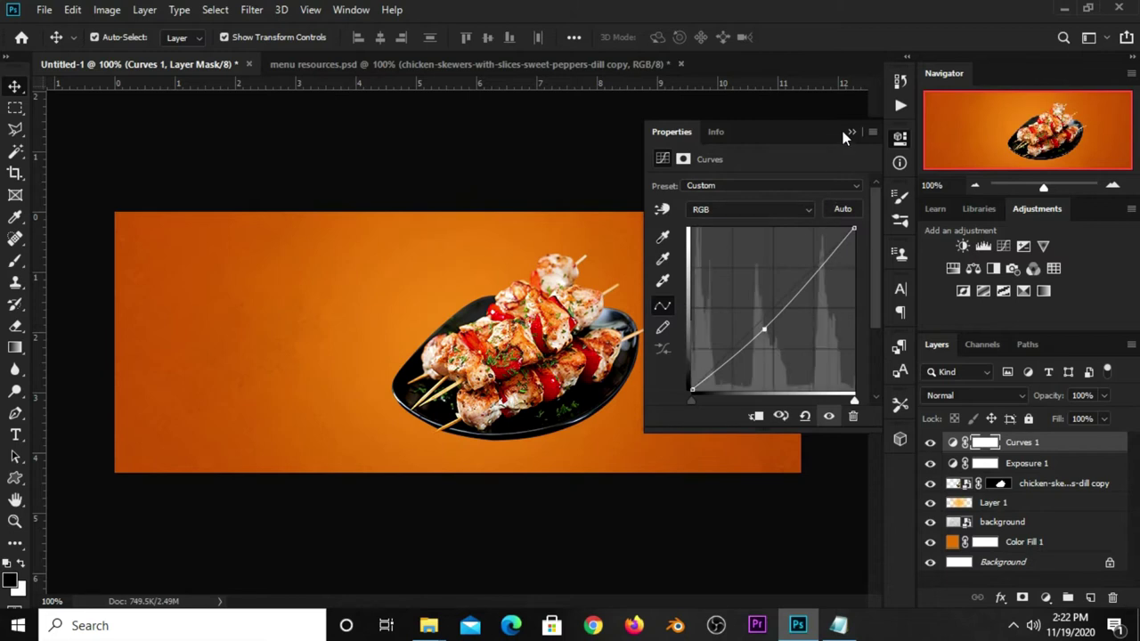
pyautogui.click(848, 132)
pyautogui.click(930, 443)
pyautogui.click(930, 442)
pyautogui.moveTo(1066, 417); pyautogui.dragTo(1065, 415)
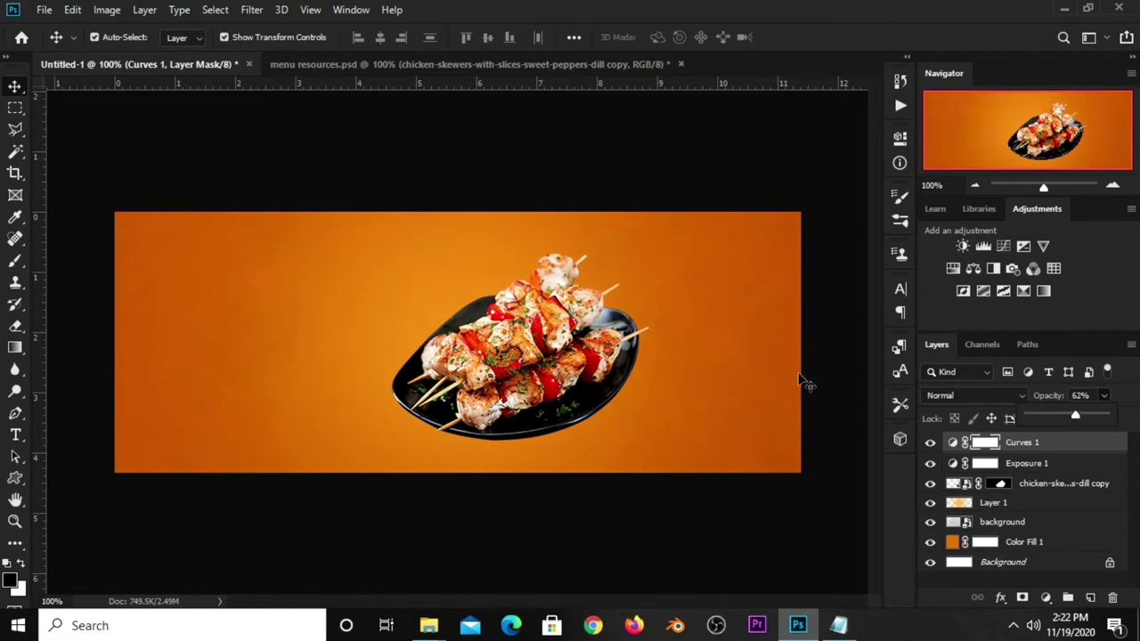
pyautogui.click(865, 437)
pyautogui.click(929, 442)
pyautogui.click(929, 443)
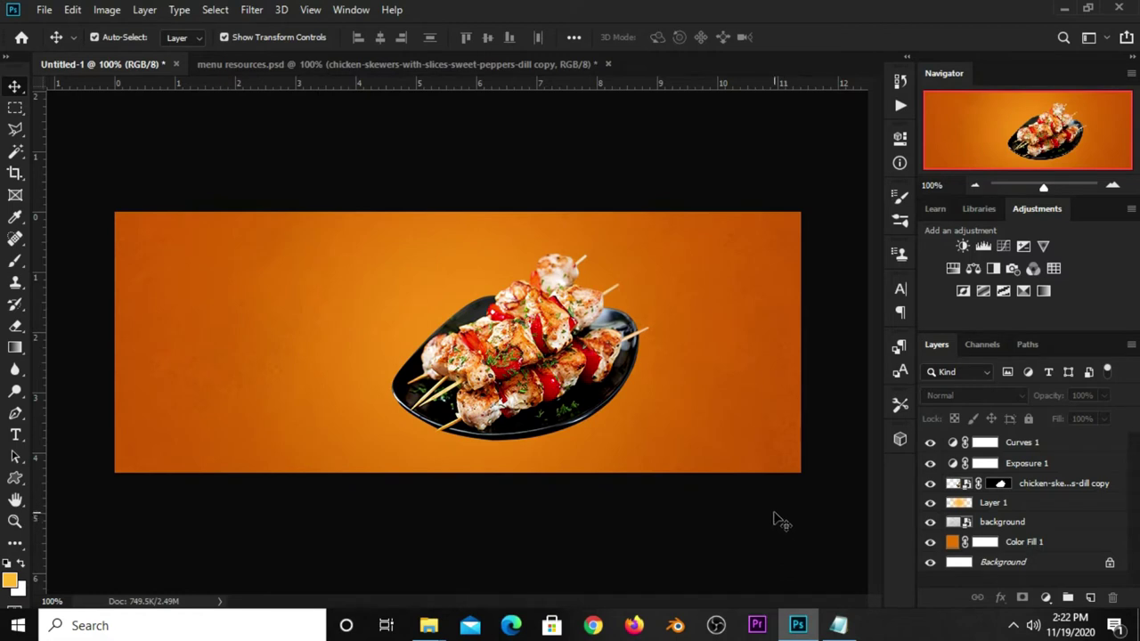
# - Add a new Layer 2 directly beneath the chicken skewers layer
pyautogui.click(551, 412)
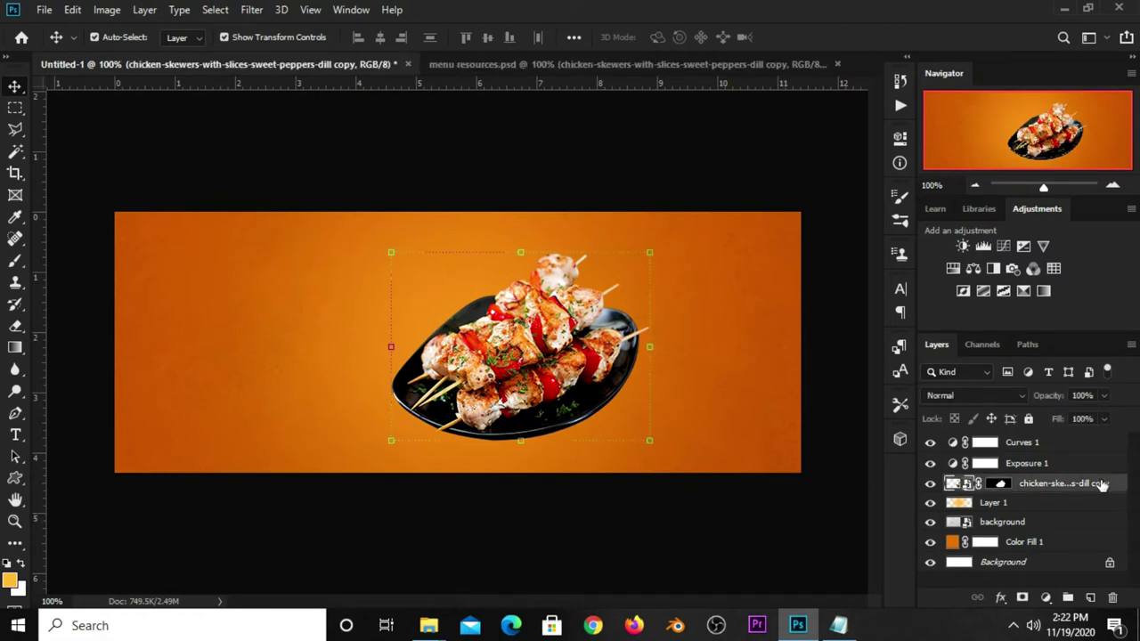
pyautogui.click(1090, 599)
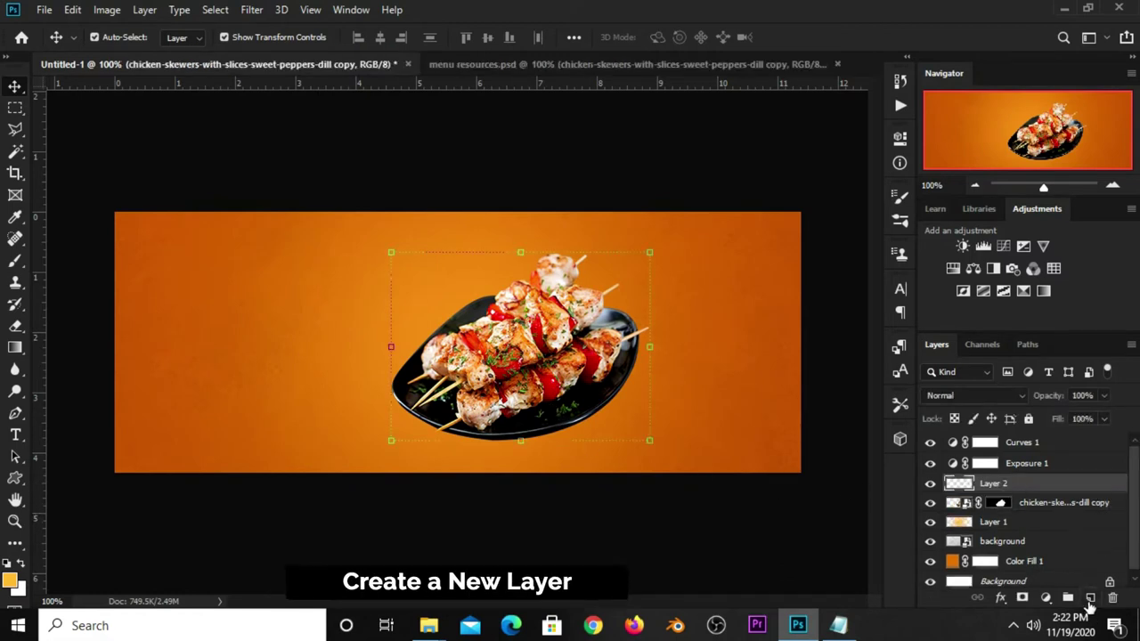
pyautogui.moveTo(1023, 486); pyautogui.dragTo(979, 518)
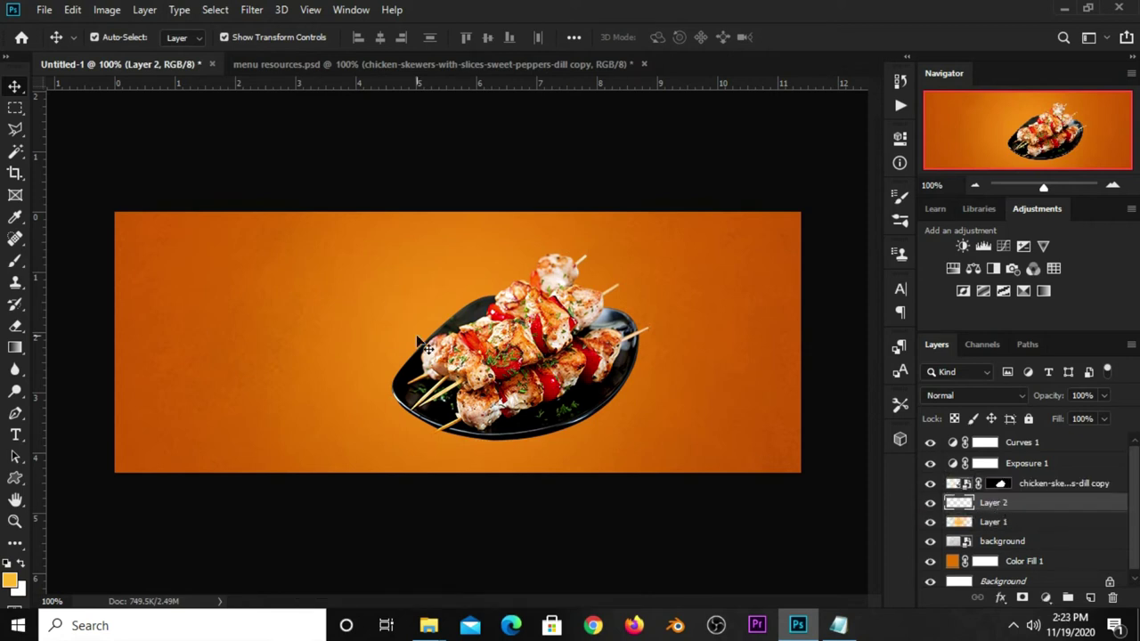
# - Paint a soft black blob left of the plate with a 175 px brush
pyautogui.rightClick(16, 260)
pyautogui.click(78, 258)
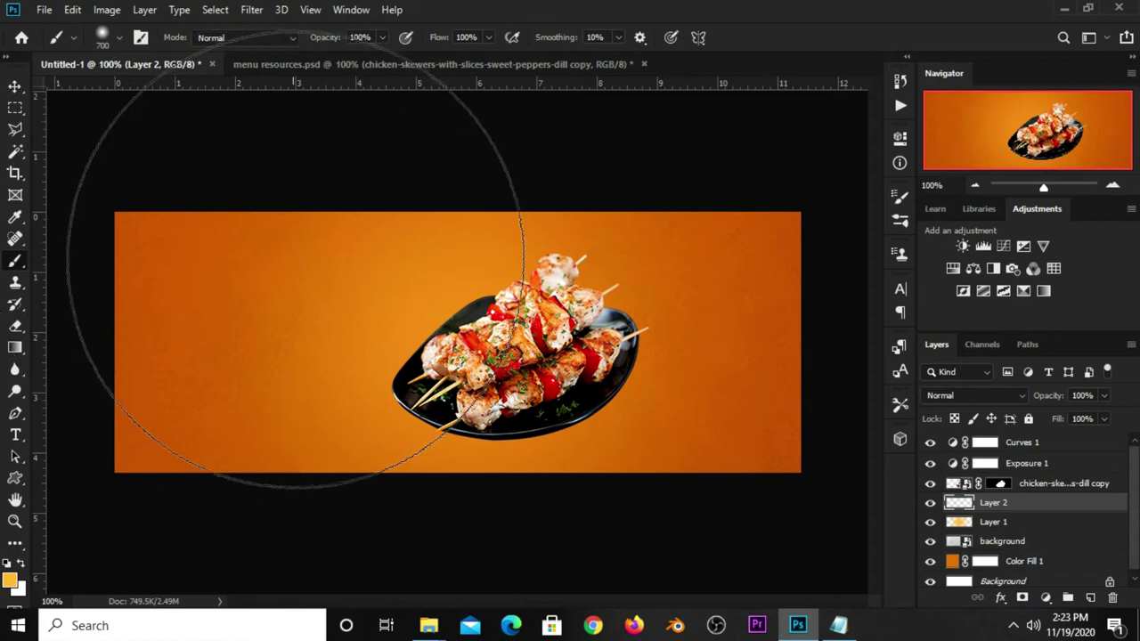
pyautogui.press('[')
pyautogui.press('[')
pyautogui.press('[')
pyautogui.press('[')
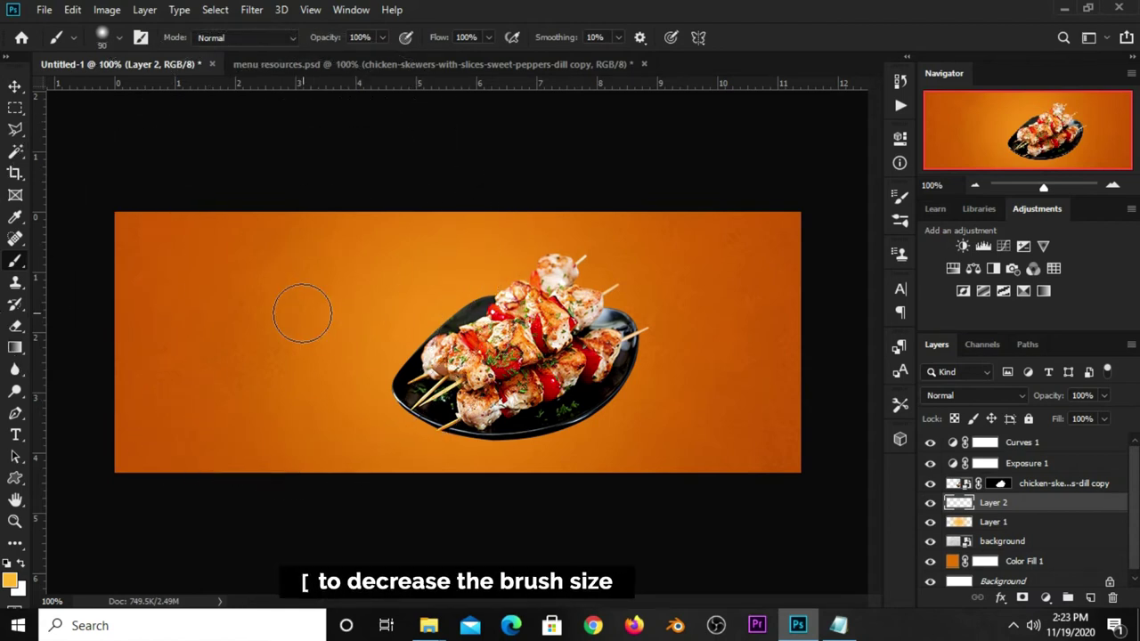
pyautogui.click(8, 565)
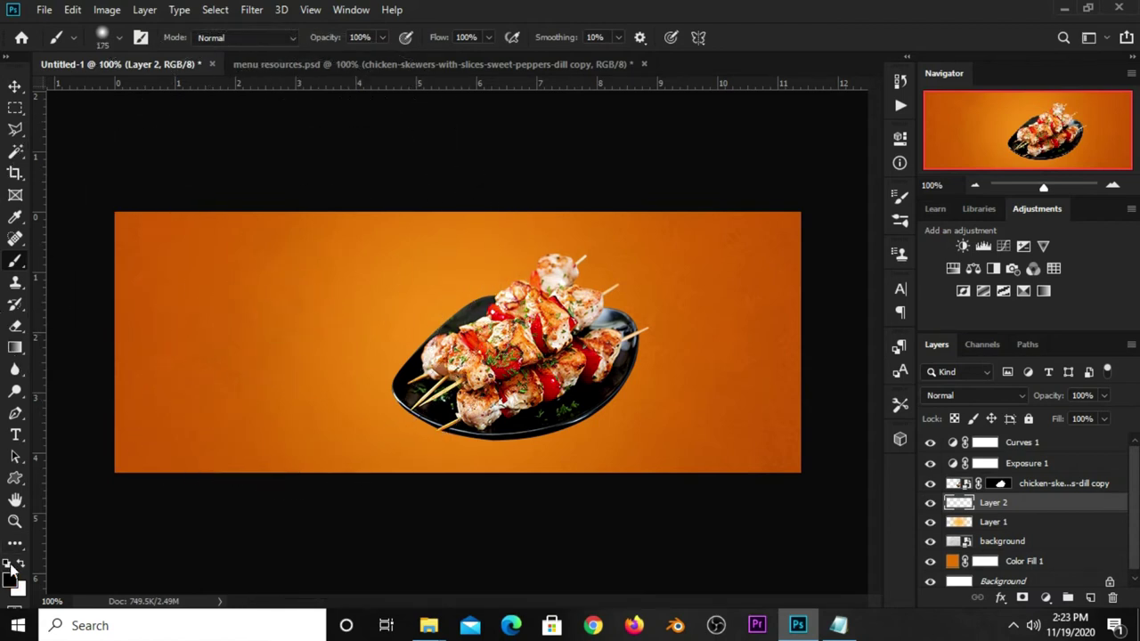
pyautogui.click(299, 345)
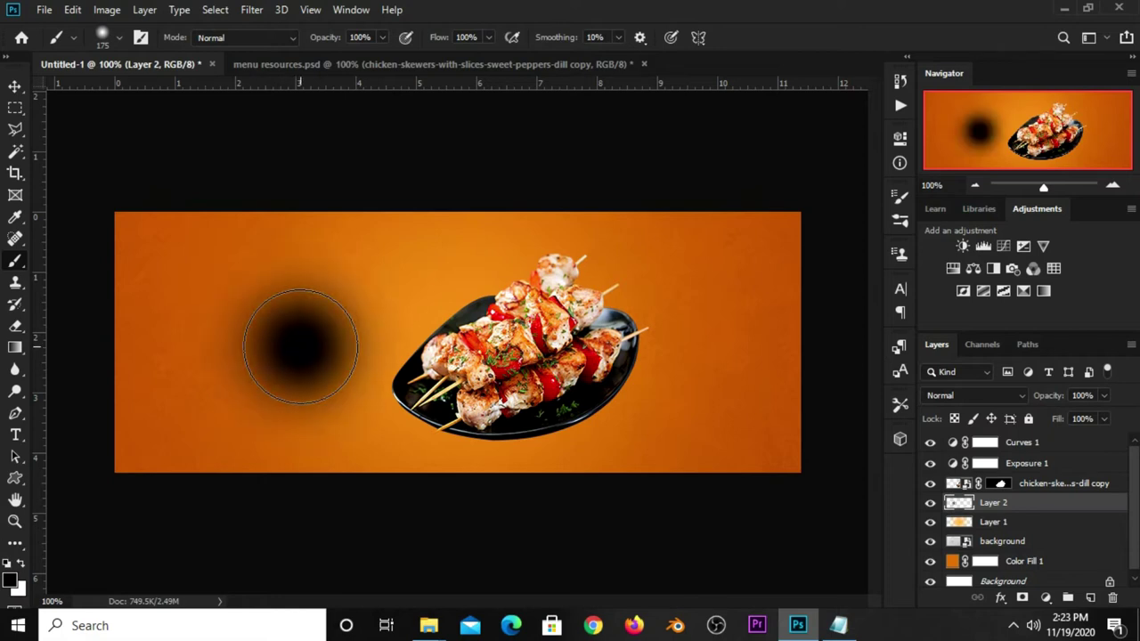
pyautogui.click(15, 86)
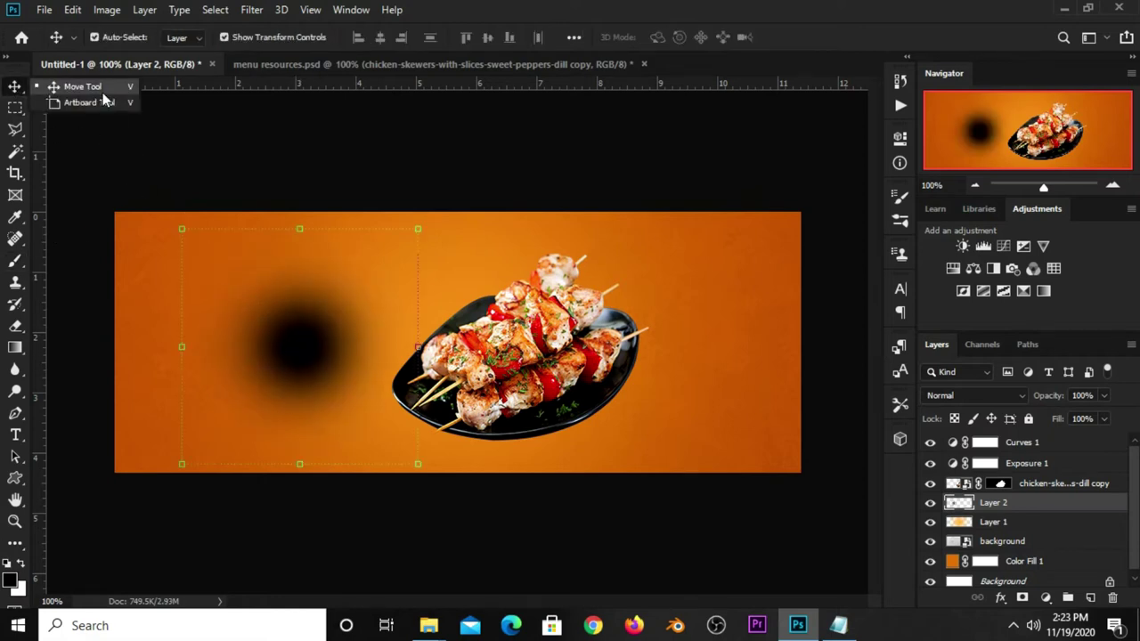
# - Squash the black blob into a flat, wide shadow under the skewer plate
pyautogui.hotkey('ctrl', 't')
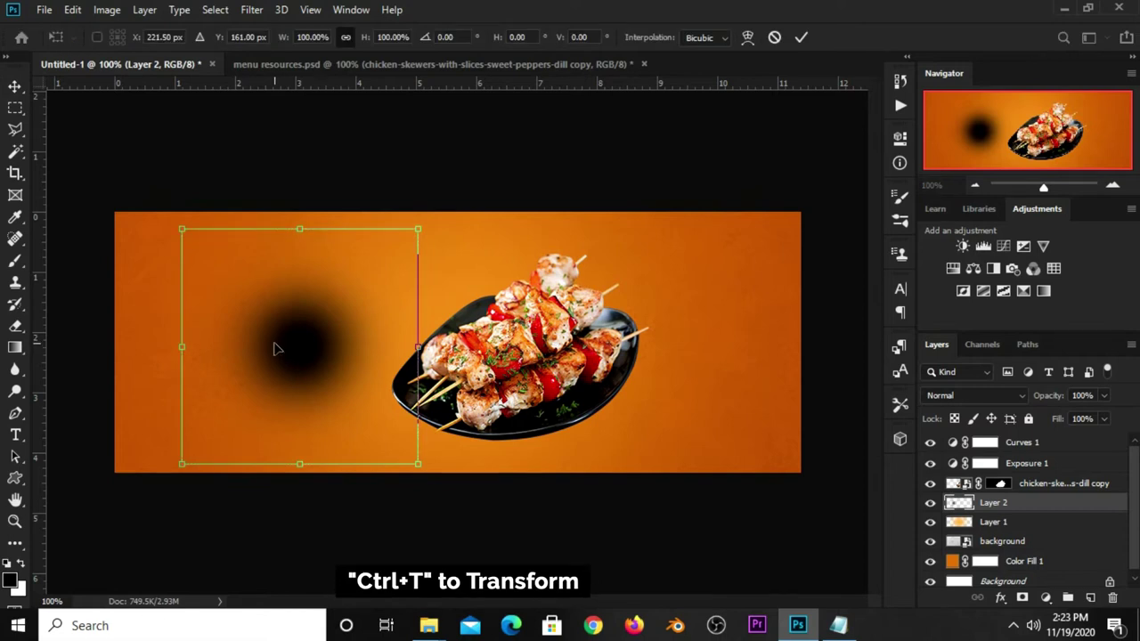
pyautogui.moveTo(296, 222)
pyautogui.mouseDown()
pyautogui.moveTo(299, 434)
pyautogui.moveTo(629, 452)
pyautogui.mouseUp()
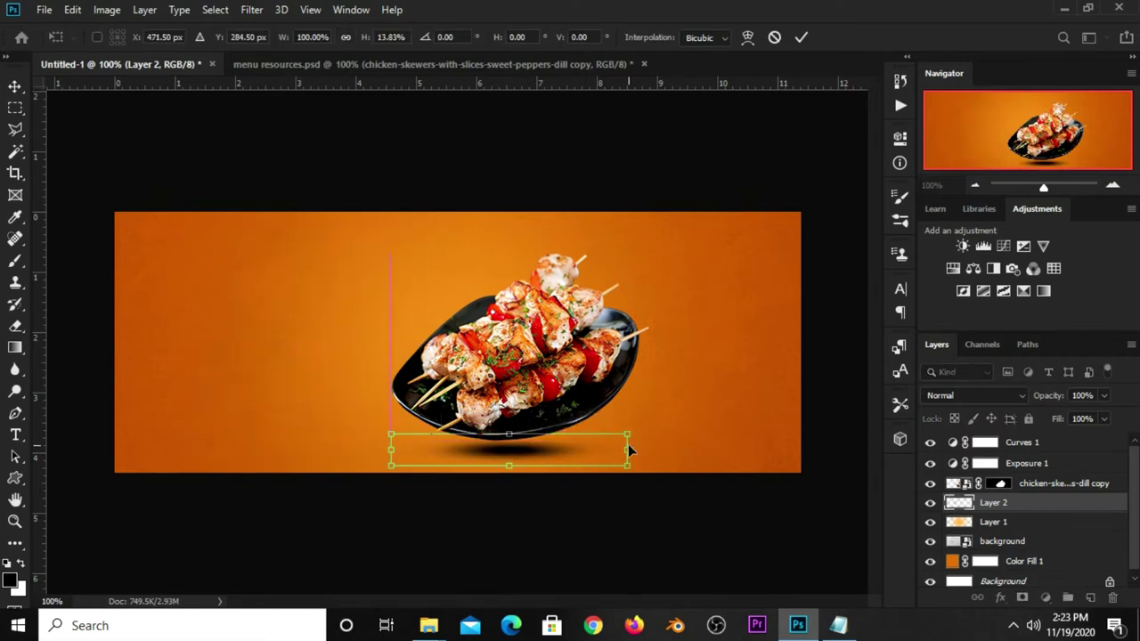
pyautogui.moveTo(628, 452); pyautogui.dragTo(688, 451)
pyautogui.moveTo(585, 454); pyautogui.dragTo(565, 451)
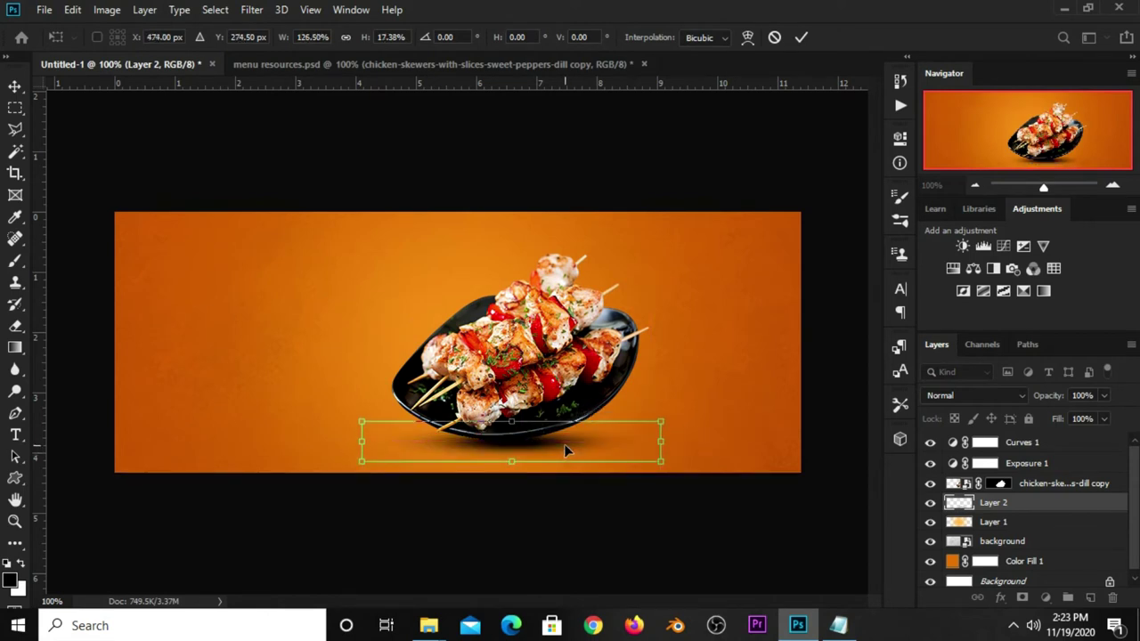
pyautogui.press('Return')
pyautogui.press('Up')
pyautogui.press('Up')
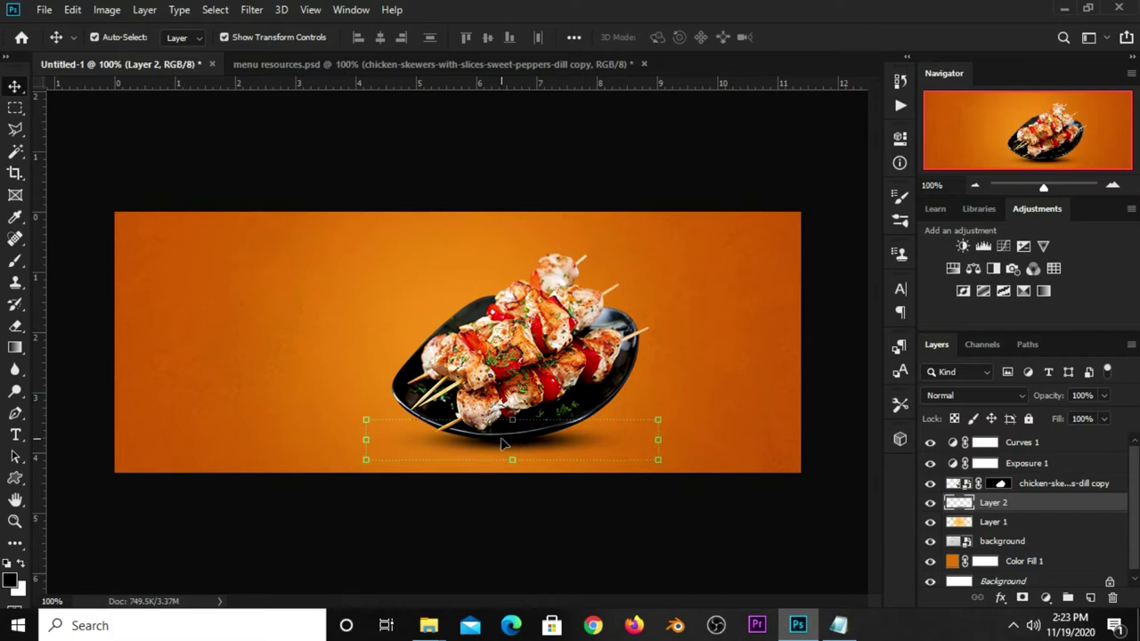
# - Set the shadow layer to 93% opacity and stretch it wider to the right
pyautogui.moveTo(1103, 395)
pyautogui.mouseDown()
pyautogui.moveTo(1073, 418)
pyautogui.moveTo(1093, 407)
pyautogui.moveTo(1103, 421)
pyautogui.mouseUp()
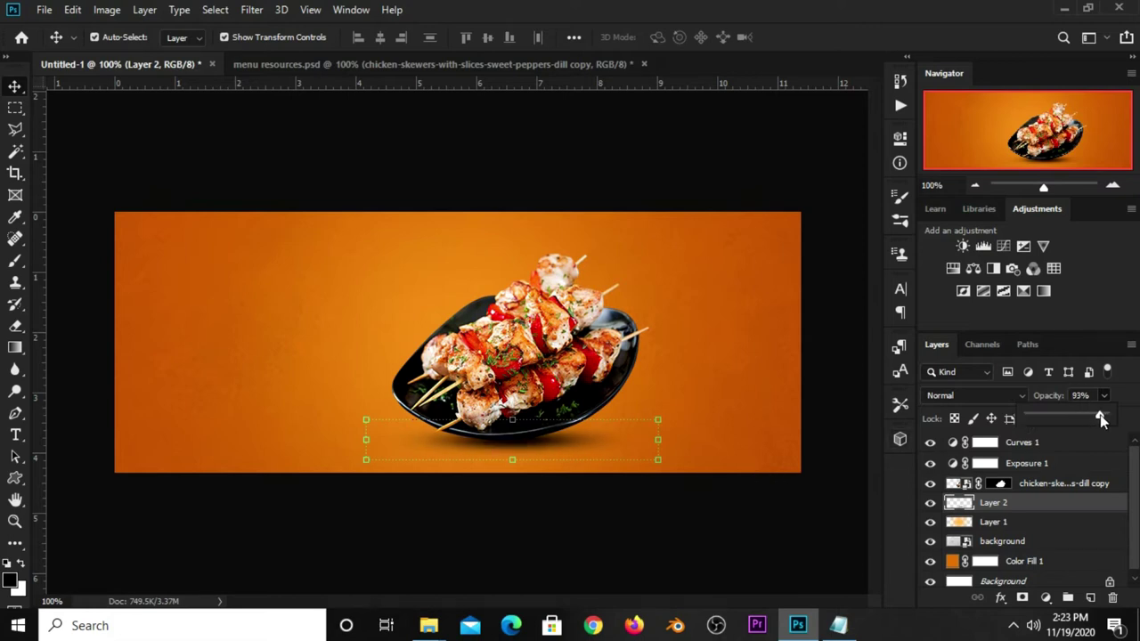
pyautogui.click(718, 545)
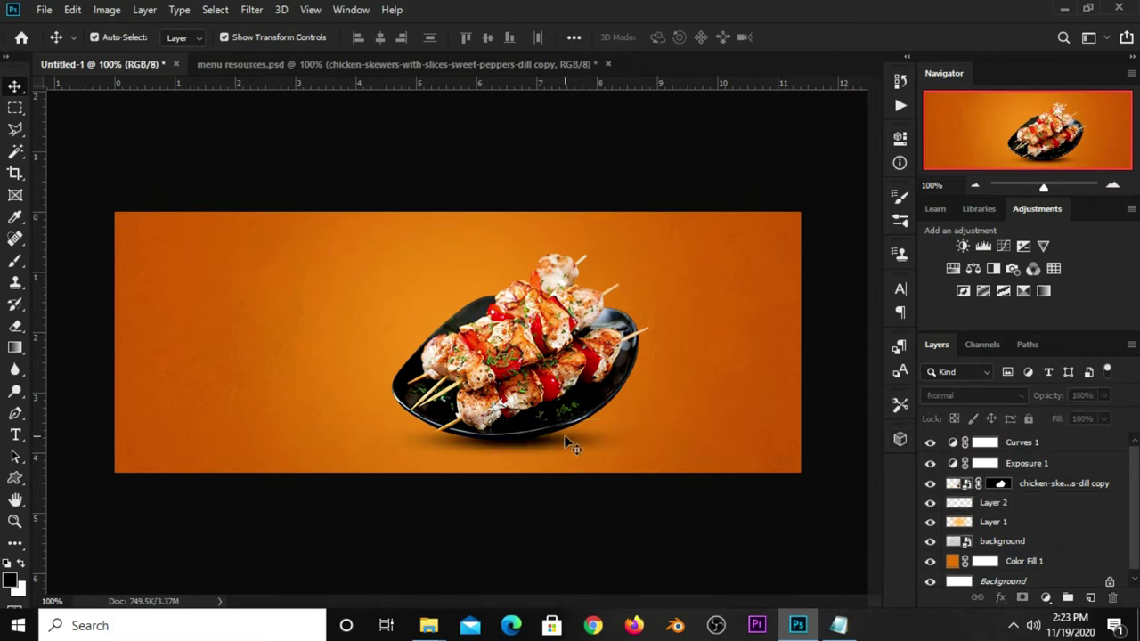
pyautogui.moveTo(657, 439); pyautogui.dragTo(681, 438)
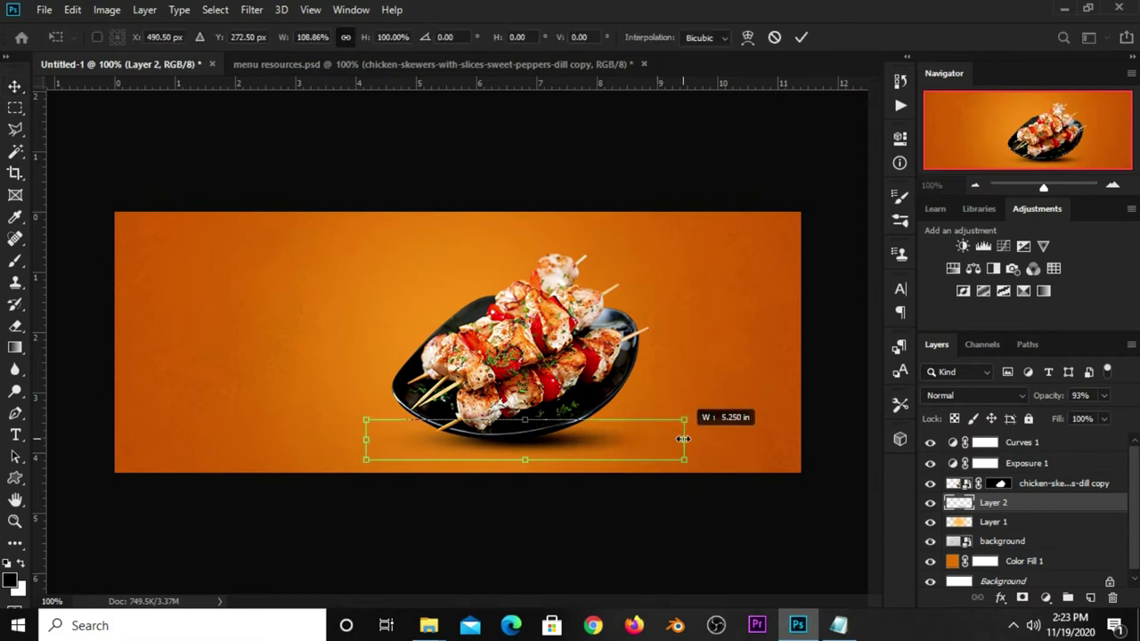
pyautogui.press('Return')
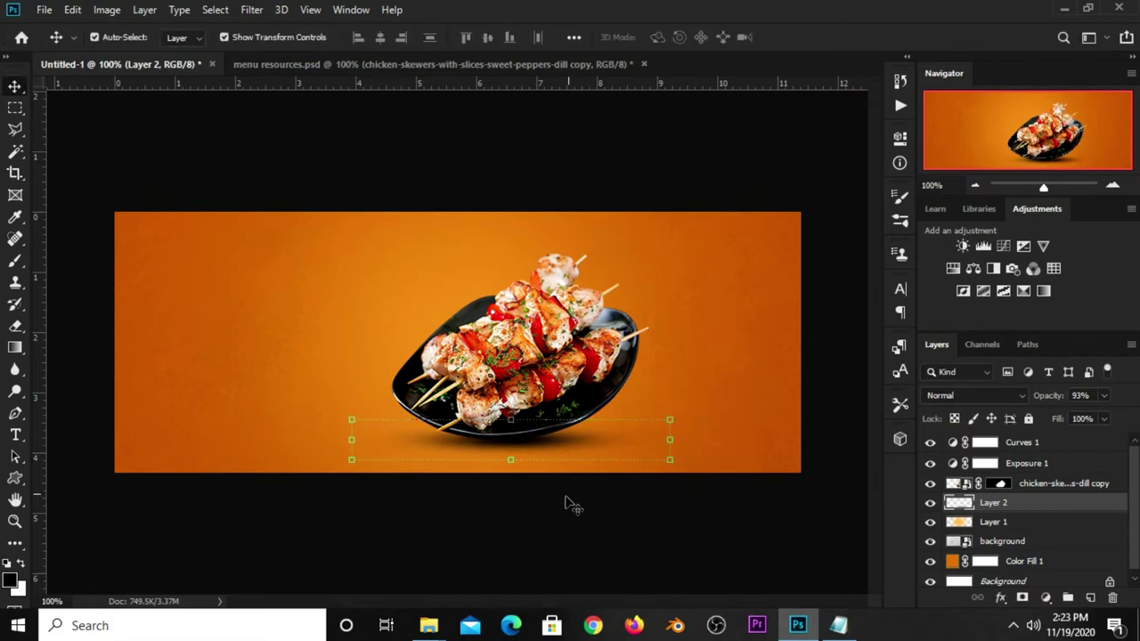
pyautogui.click(560, 510)
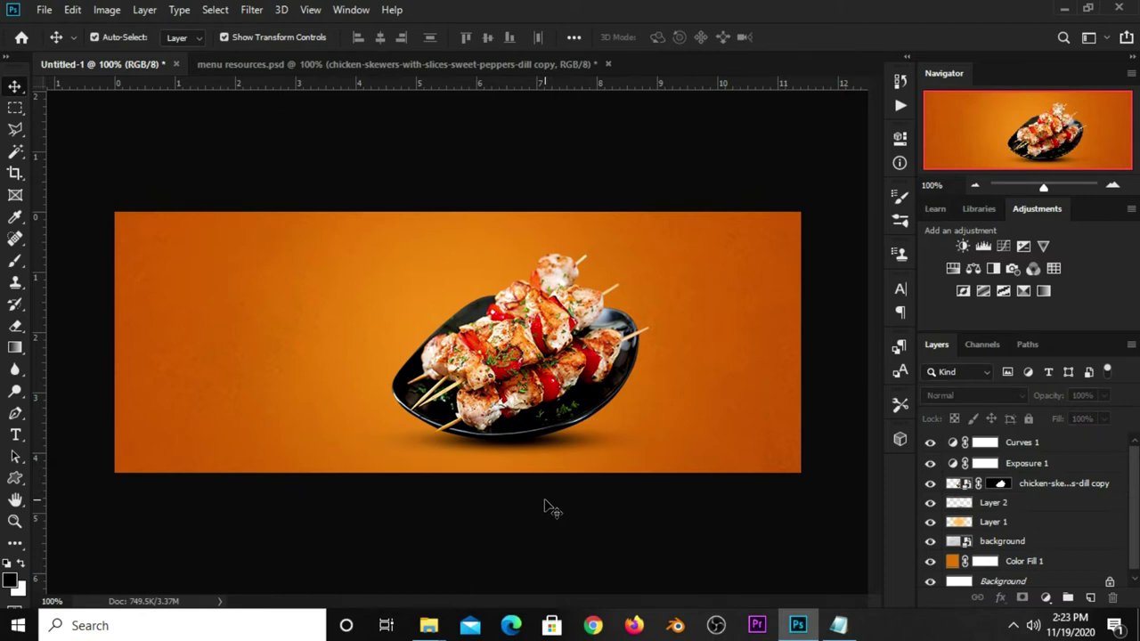
pyautogui.click(15, 483)
# - Draw a small rectangle at the banner's top-left edge and make it slightly taller
pyautogui.click(51, 476)
pyautogui.moveTo(149, 204); pyautogui.dragTo(210, 236)
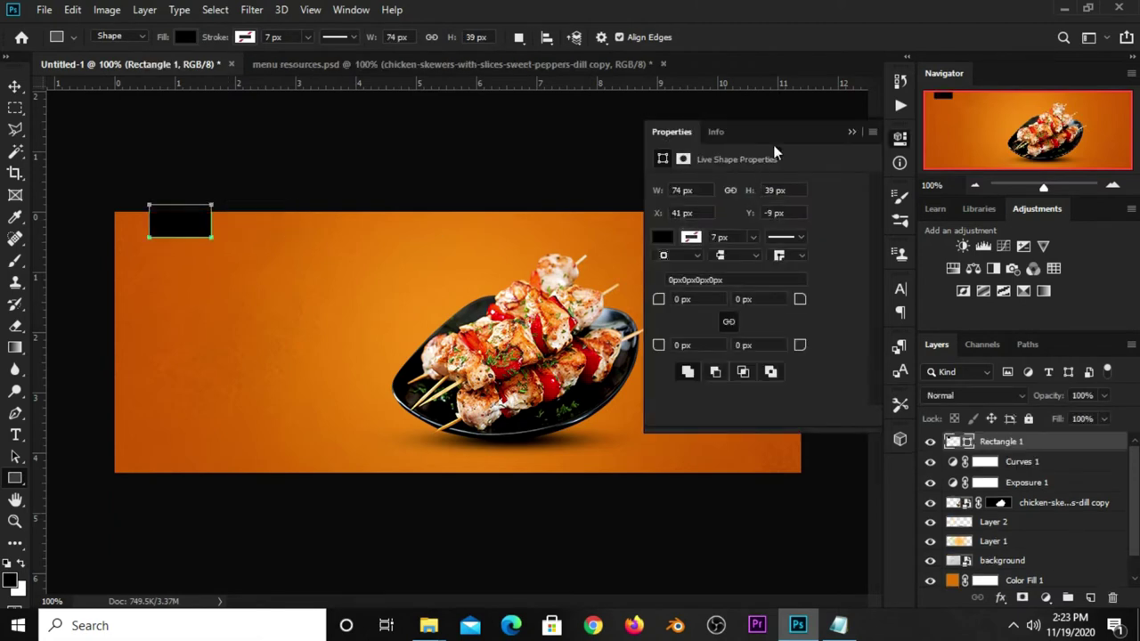
pyautogui.click(851, 133)
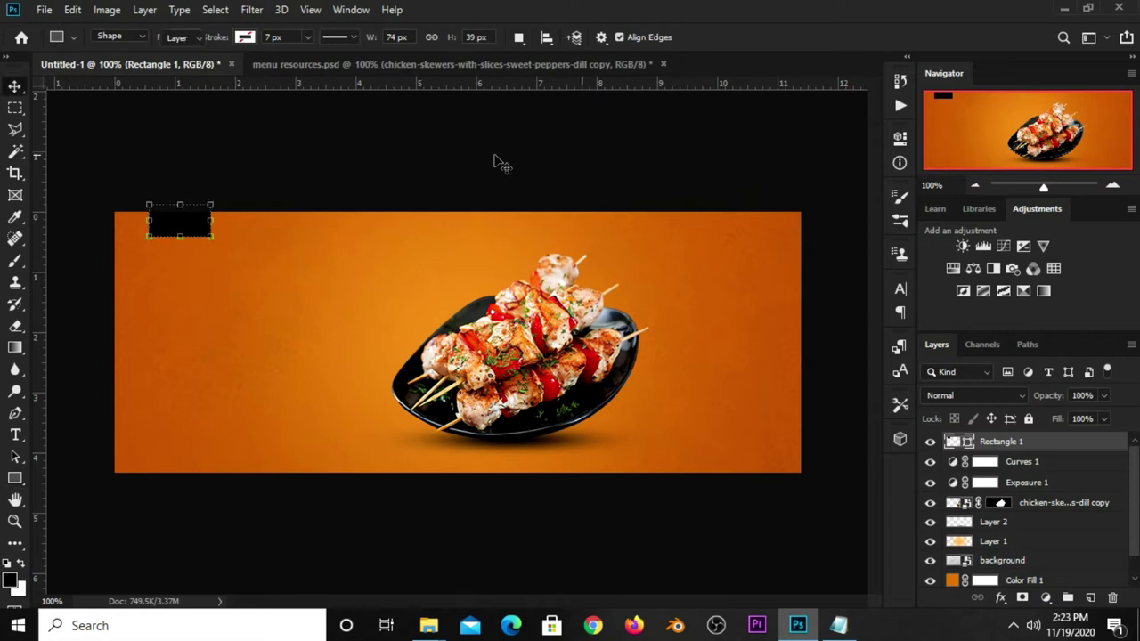
pyautogui.press('v')
pyautogui.moveTo(181, 240); pyautogui.dragTo(189, 243)
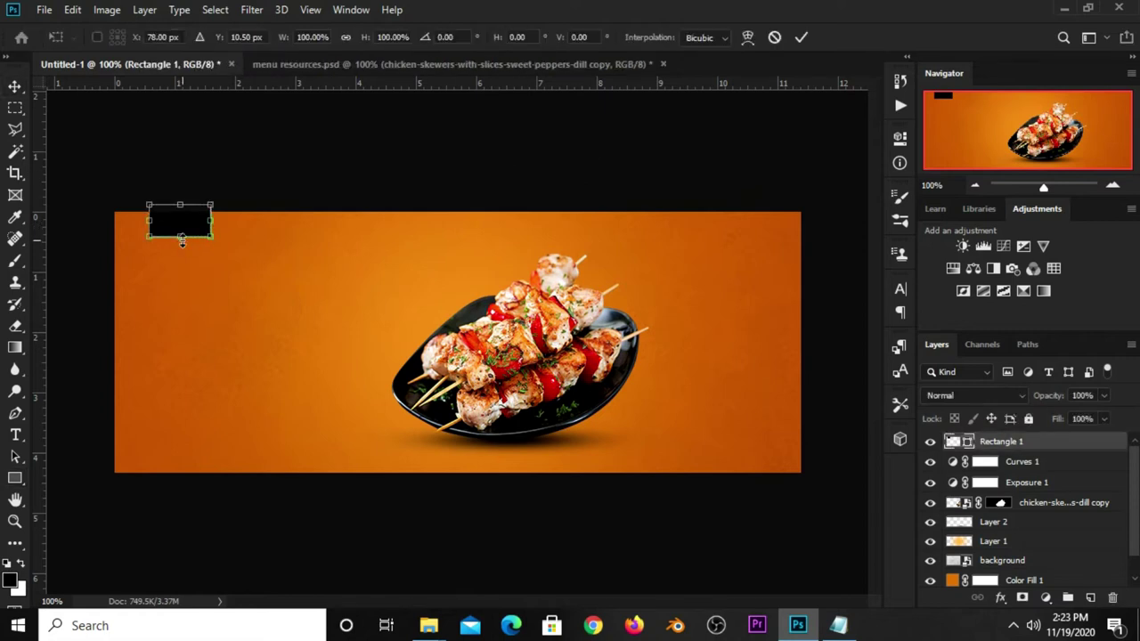
pyautogui.press('Return')
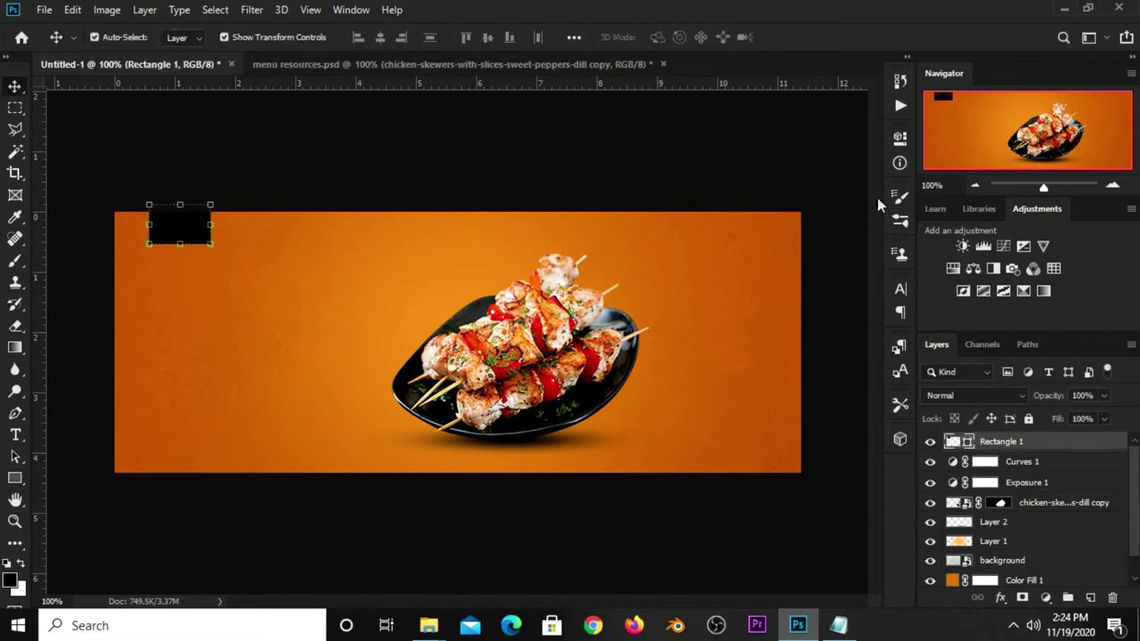
# - Open the rectangle's custom fill colour picker and copy code 560b0b from the notes
pyautogui.click(661, 236)
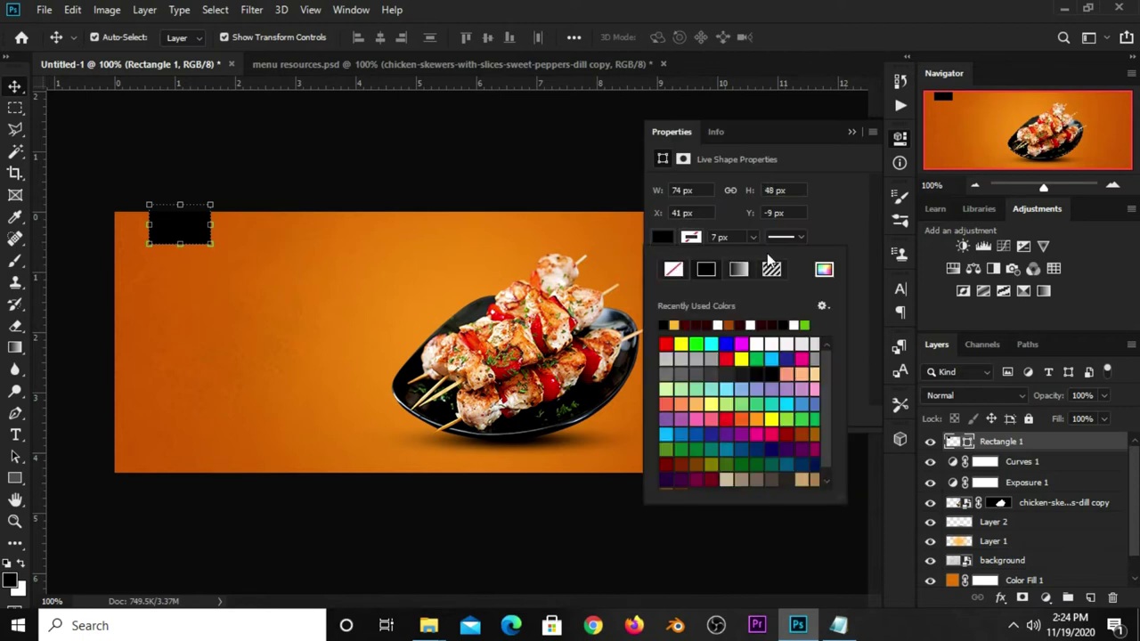
pyautogui.click(823, 269)
pyautogui.click(838, 625)
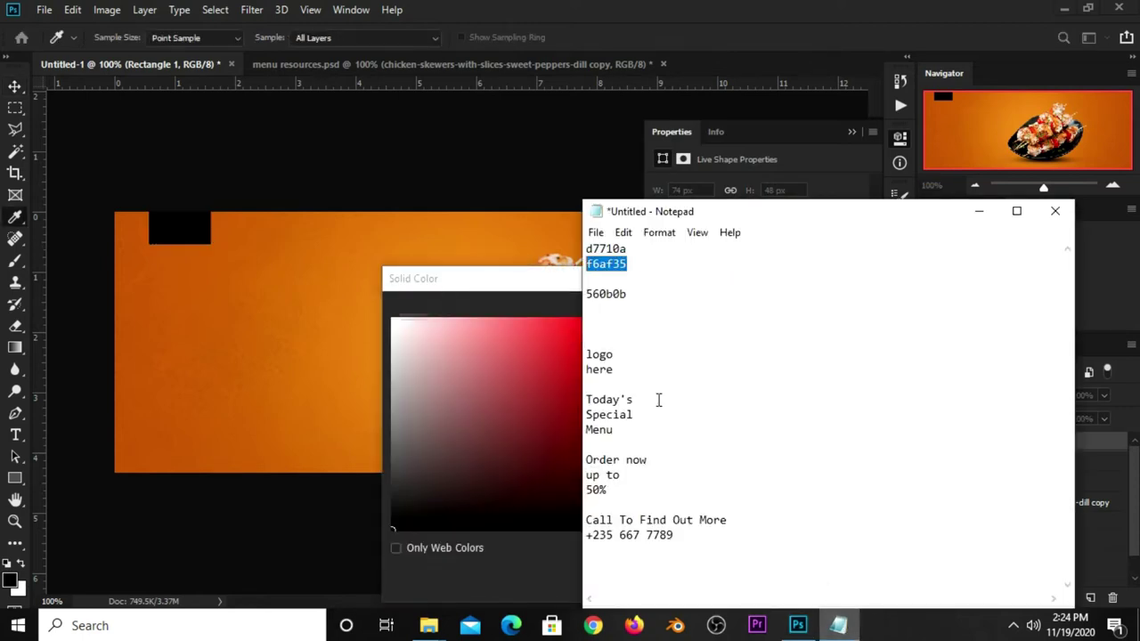
pyautogui.doubleClick(606, 294)
pyautogui.rightClick(602, 294)
pyautogui.click(637, 350)
# - Apply 560b0b as the rectangle's dark red fill colour
pyautogui.click(552, 554)
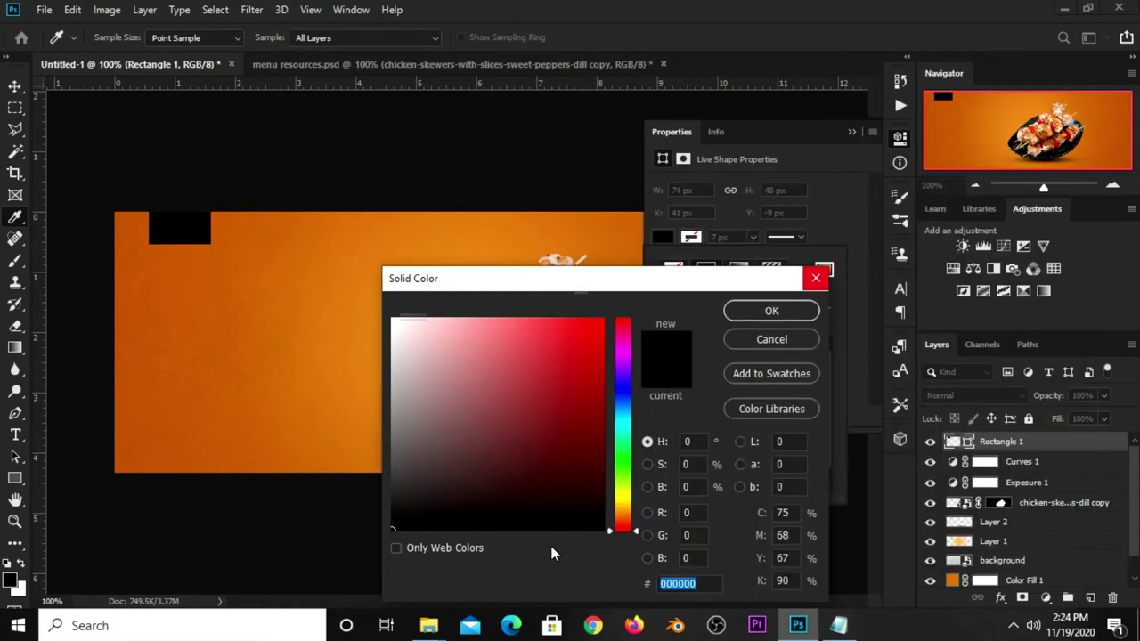
pyautogui.rightClick(675, 579)
pyautogui.click(722, 422)
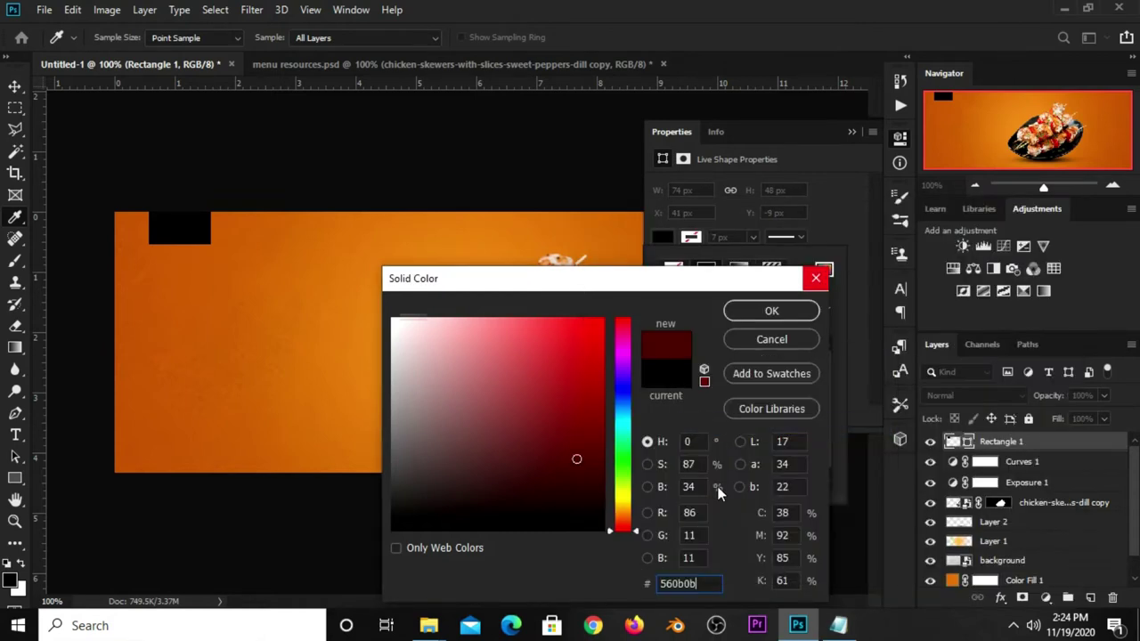
pyautogui.click(763, 310)
pyautogui.click(838, 194)
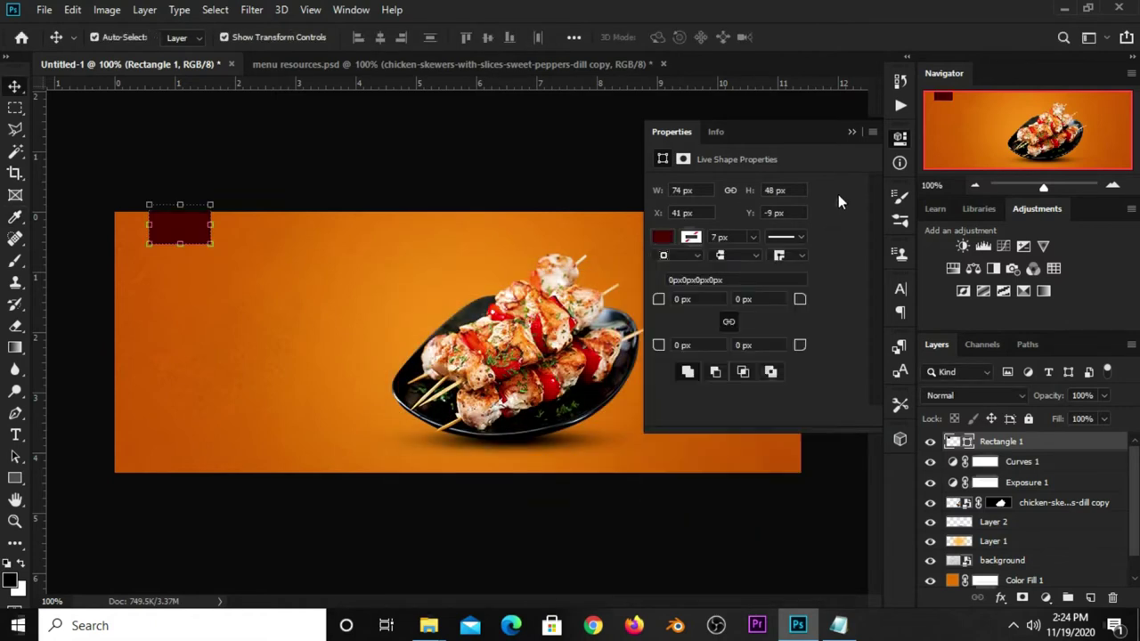
pyautogui.click(850, 132)
pyautogui.click(534, 150)
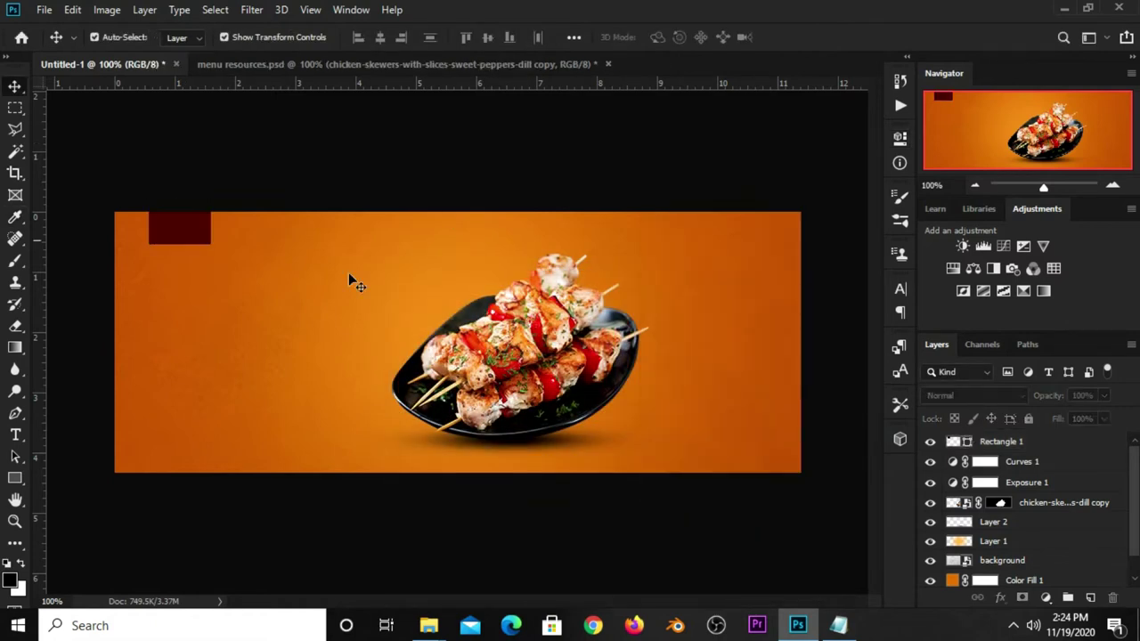
# - Select the Horizontal Type Tool with text colour ffffff (white)
pyautogui.rightClick(19, 435)
pyautogui.click(36, 433)
pyautogui.rightClick(23, 436)
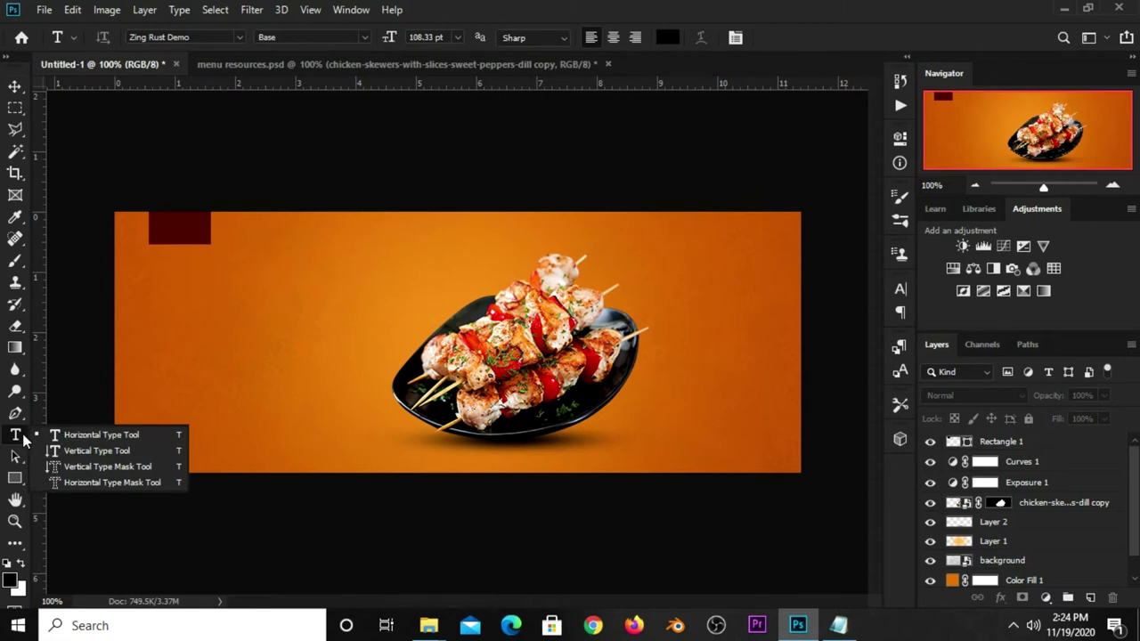
pyautogui.click(58, 434)
pyautogui.click(667, 37)
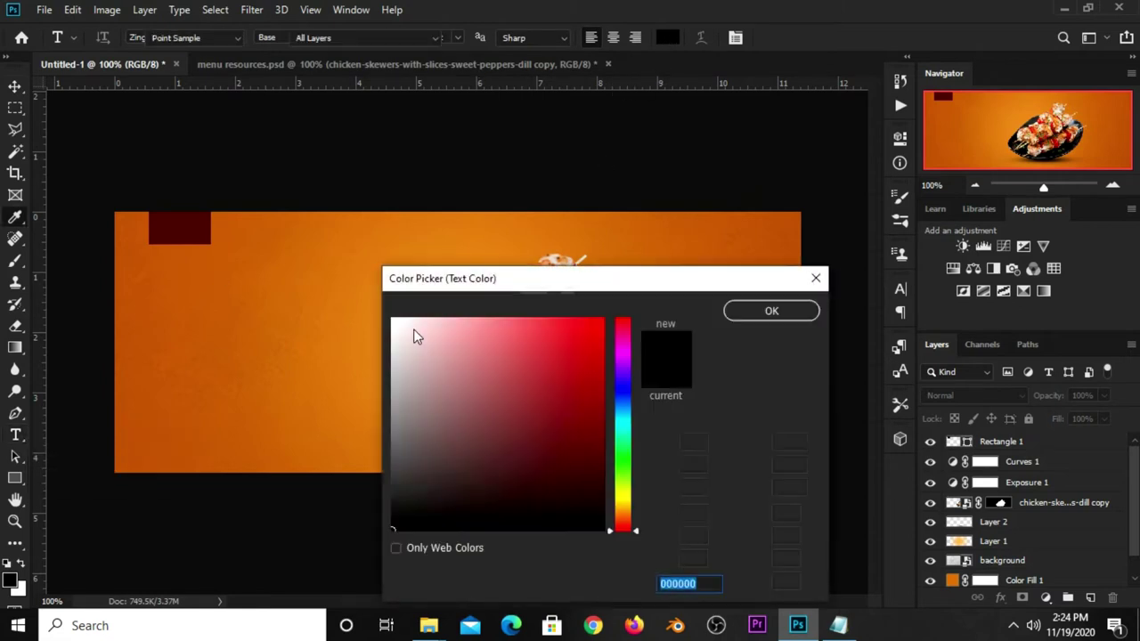
pyautogui.write('ffffff')
pyautogui.click(770, 309)
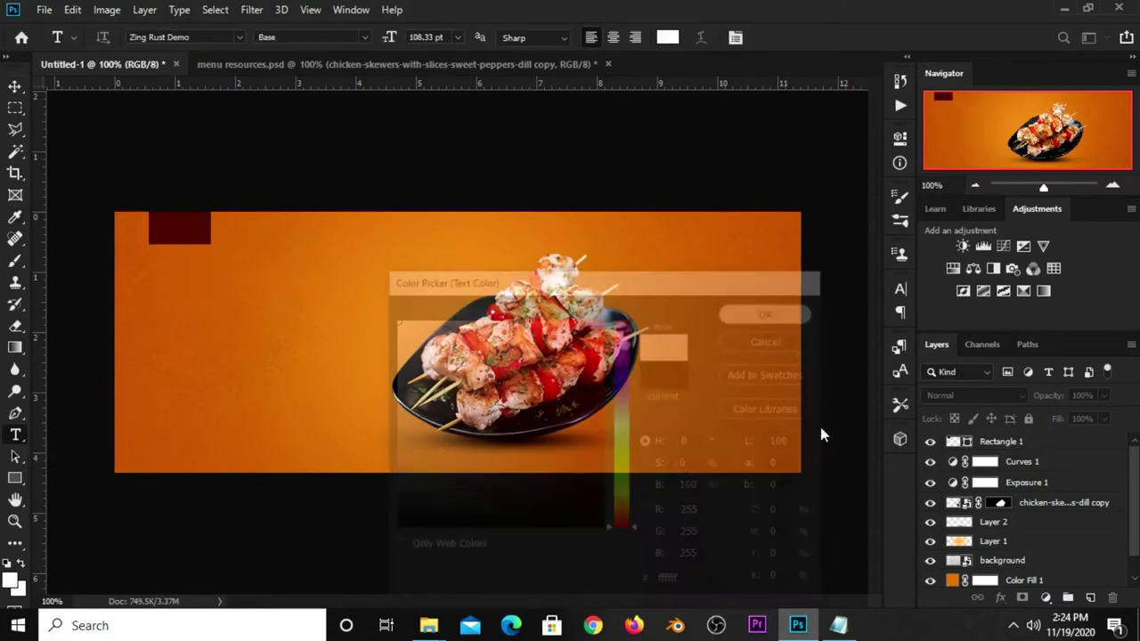
# - Copy 'logo here' from Notepad and paste it as text on the banner's left side
pyautogui.click(838, 625)
pyautogui.moveTo(614, 368); pyautogui.dragTo(585, 355)
pyautogui.rightClick(589, 356)
pyautogui.click(667, 156)
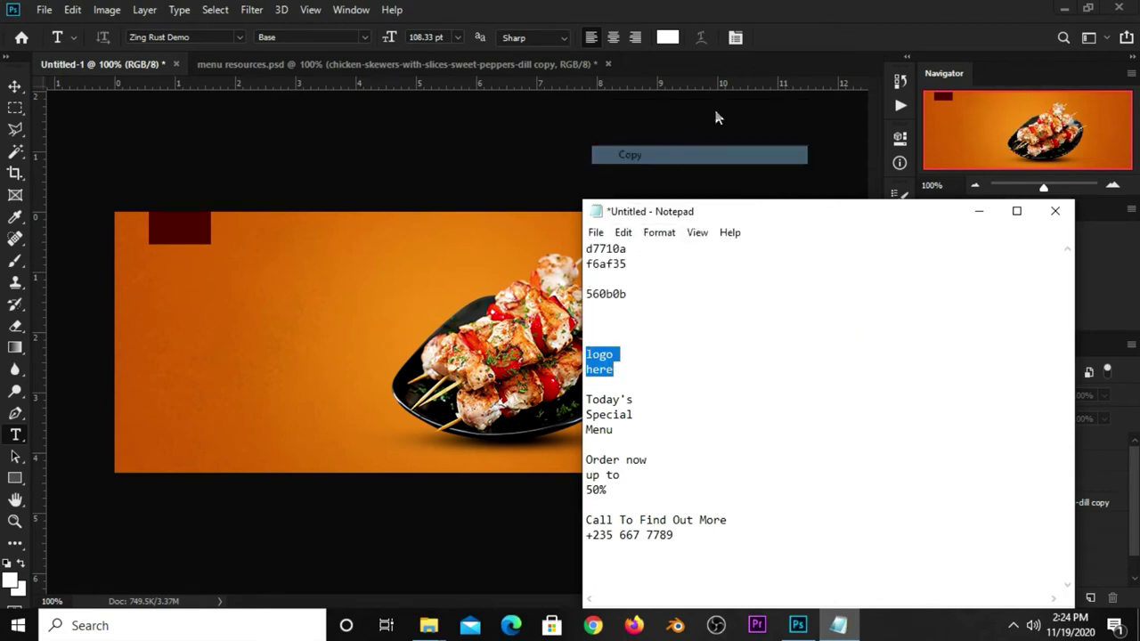
pyautogui.click(806, 21)
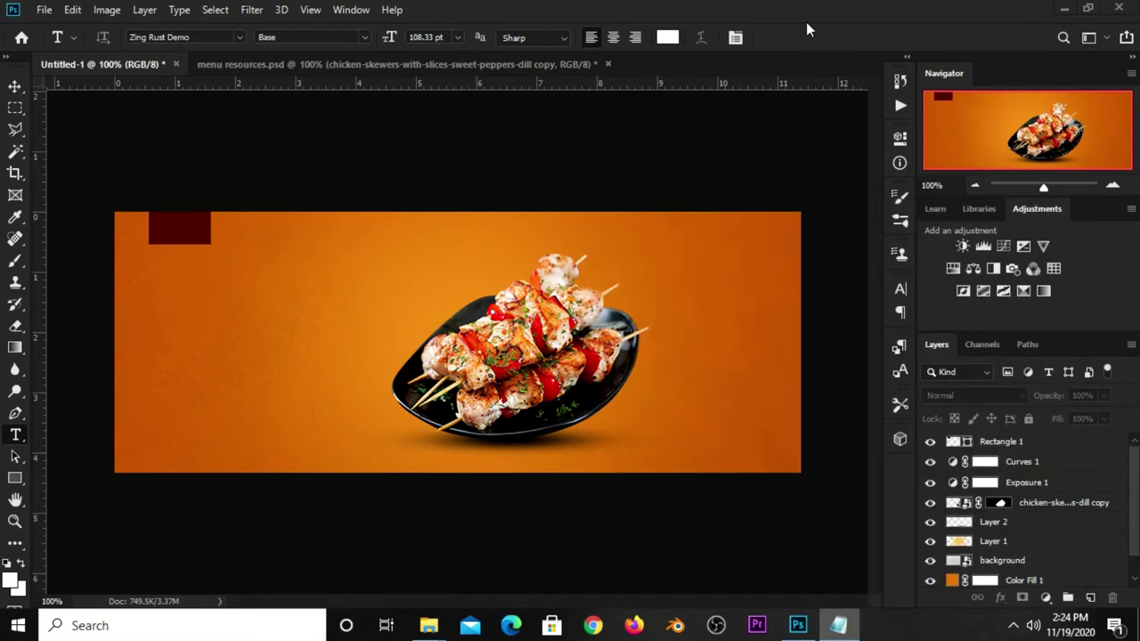
pyautogui.click(230, 285)
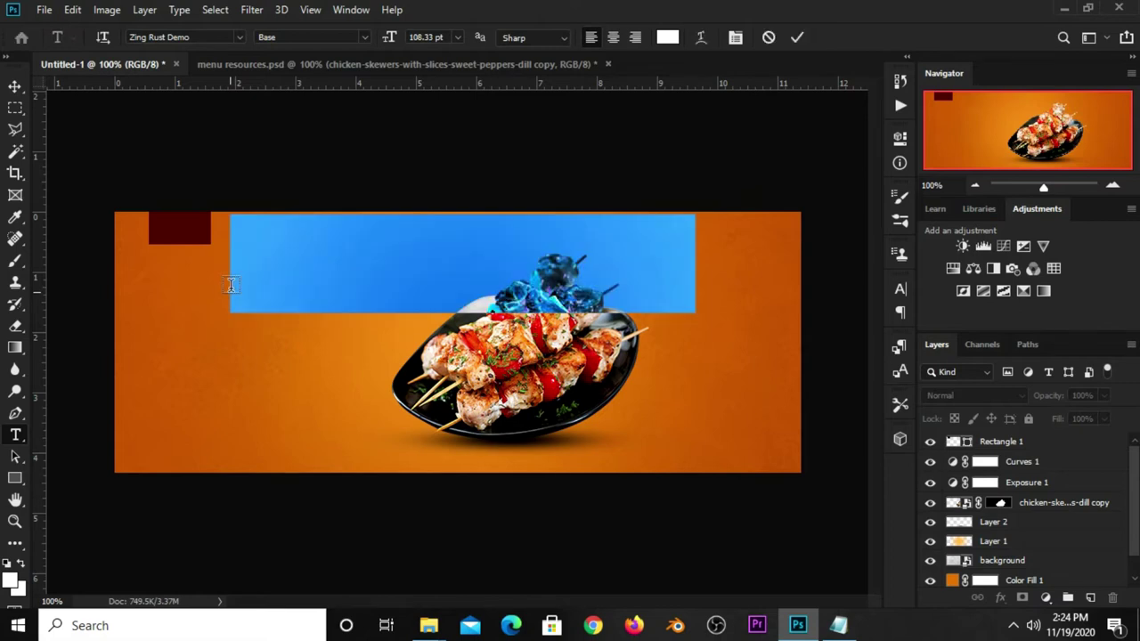
pyautogui.click(335, 303)
pyautogui.hotkey('ctrl', 'v')
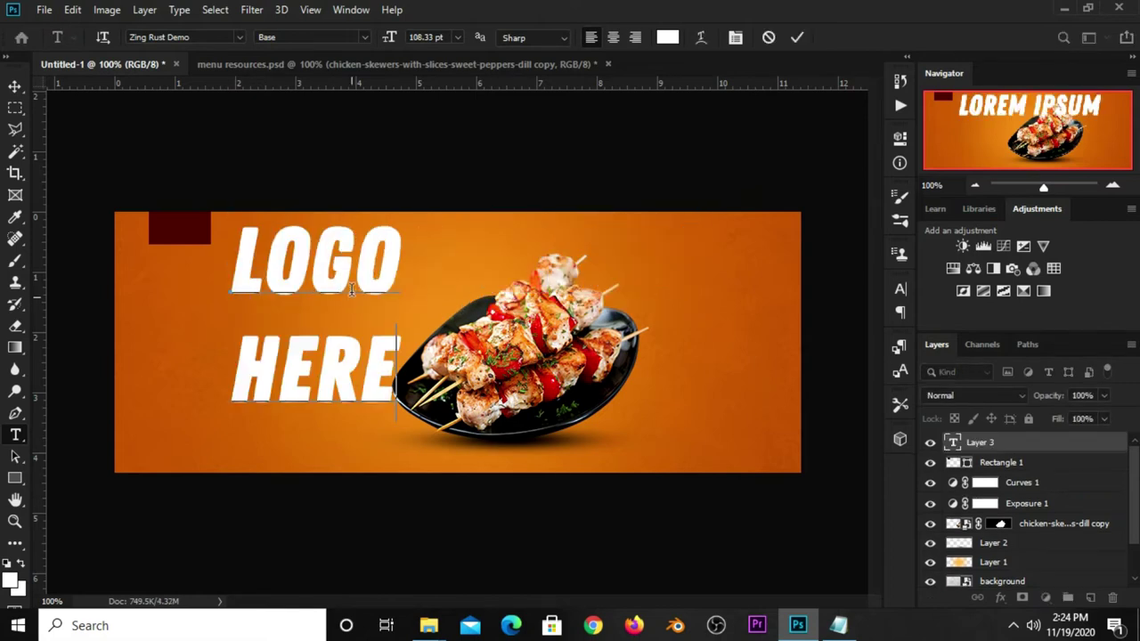
pyautogui.click(796, 37)
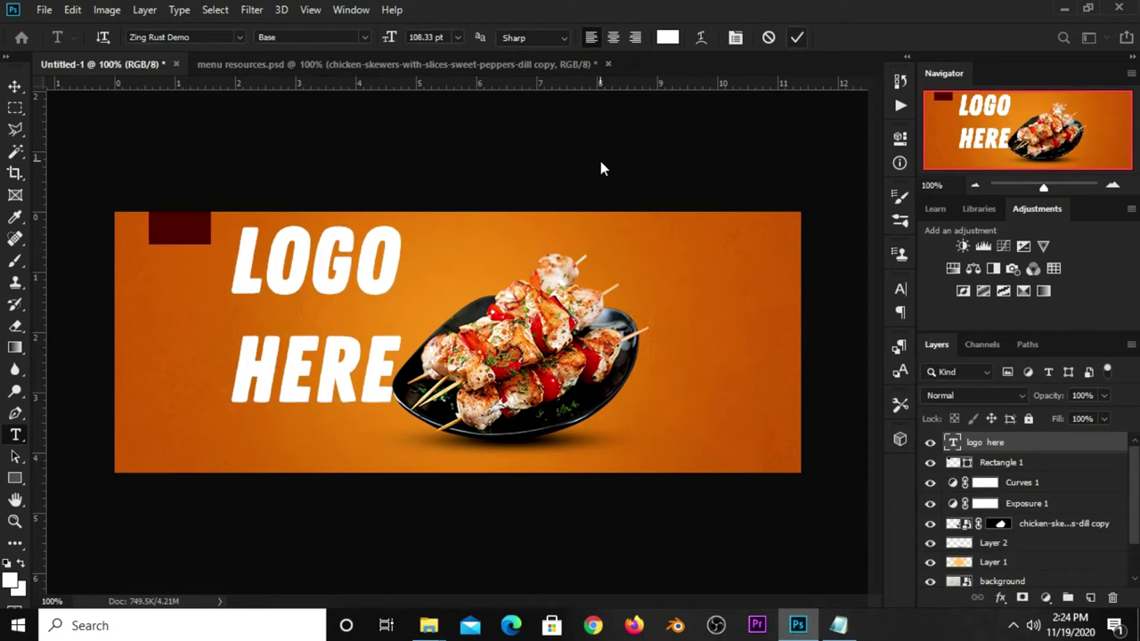
# - Set the LOGO HERE text to Adlinnaka Bold with All Caps
pyautogui.press('v')
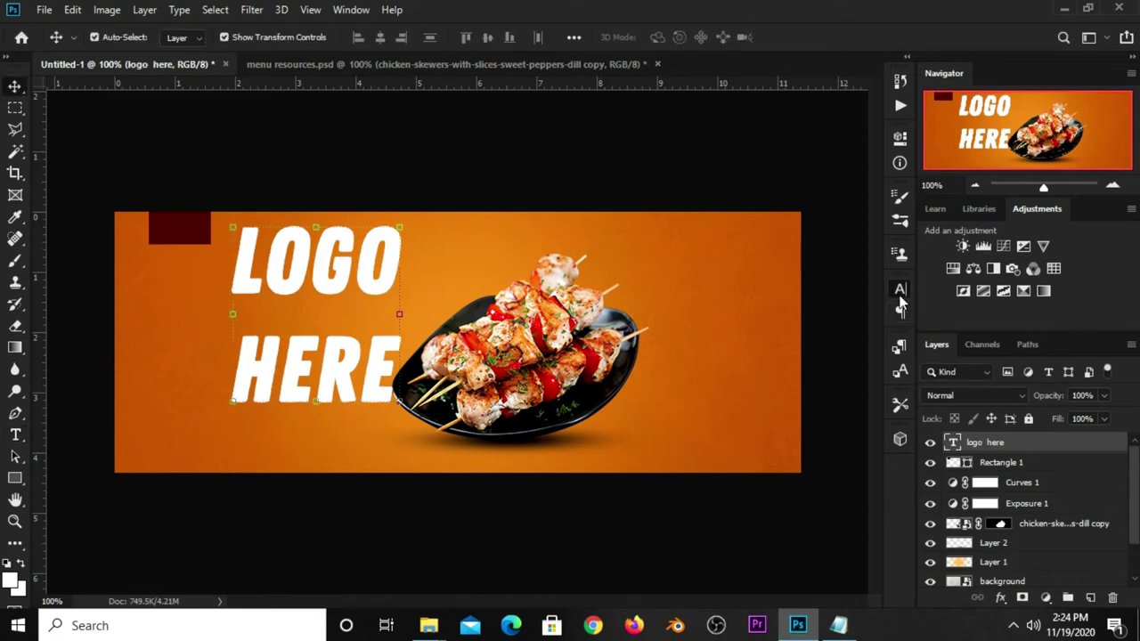
pyautogui.click(900, 293)
pyautogui.click(800, 312)
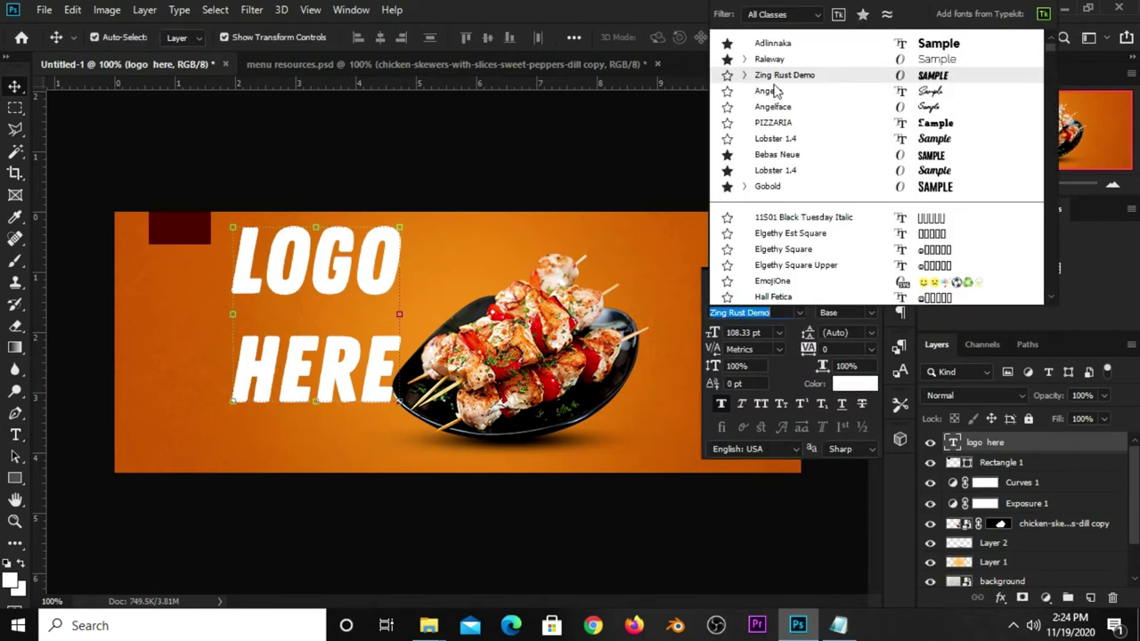
pyautogui.click(771, 44)
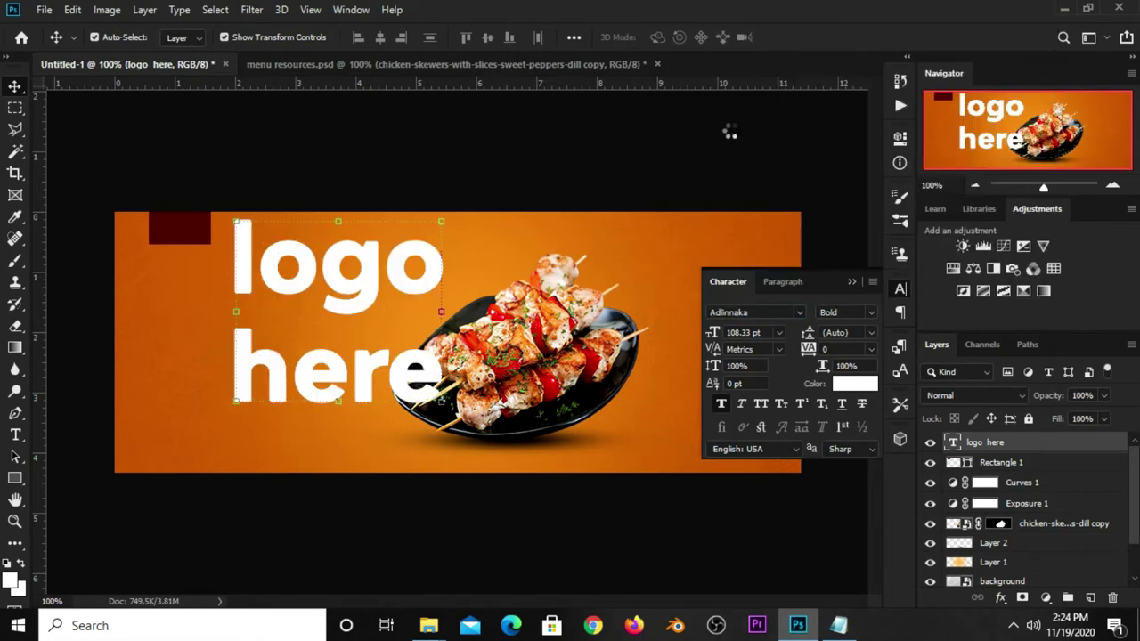
pyautogui.click(761, 405)
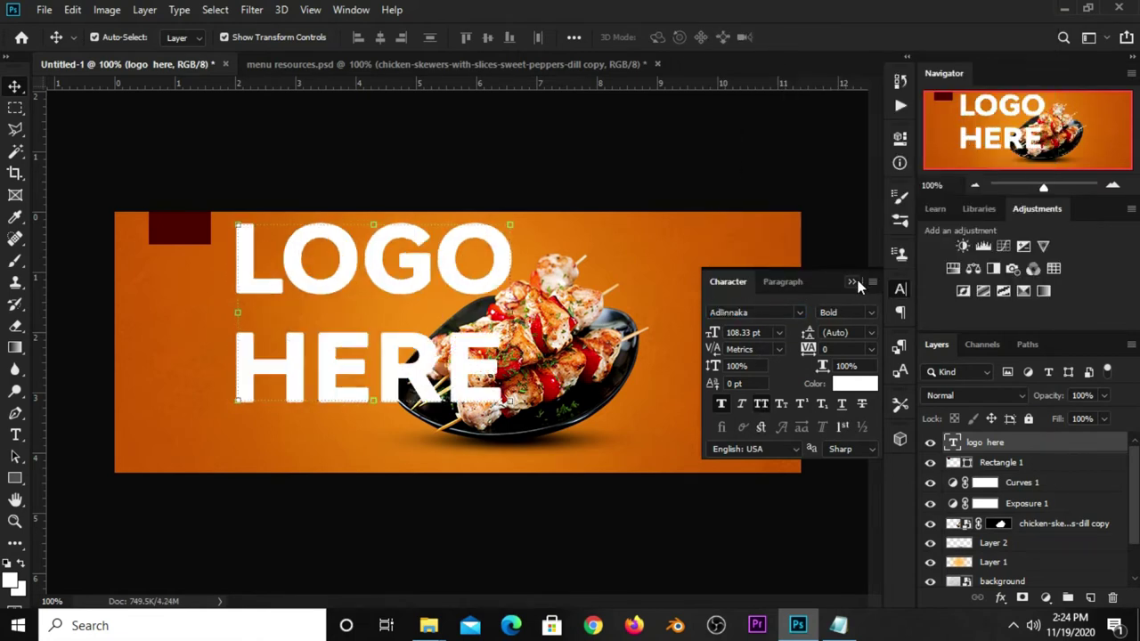
pyautogui.click(851, 282)
# - Scale LOGO HERE down to fit inside the dark red rectangle
pyautogui.hotkey('ctrl', 't')
pyautogui.moveTo(530, 423)
pyautogui.mouseDown()
pyautogui.moveTo(283, 235)
pyautogui.moveTo(180, 231)
pyautogui.mouseUp()
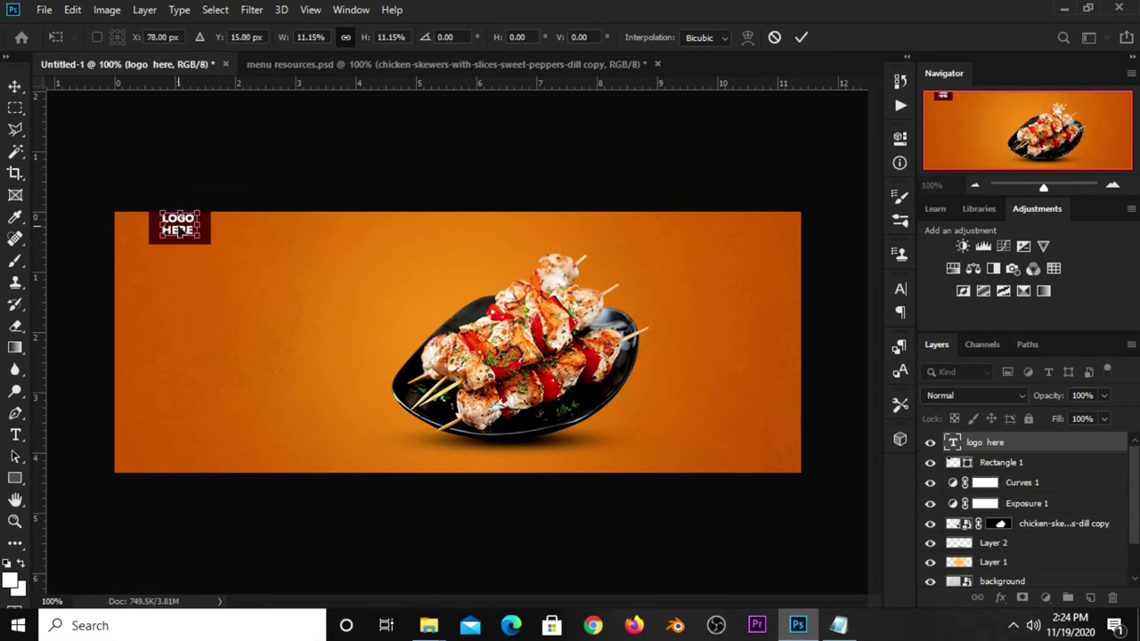
pyautogui.press('Return')
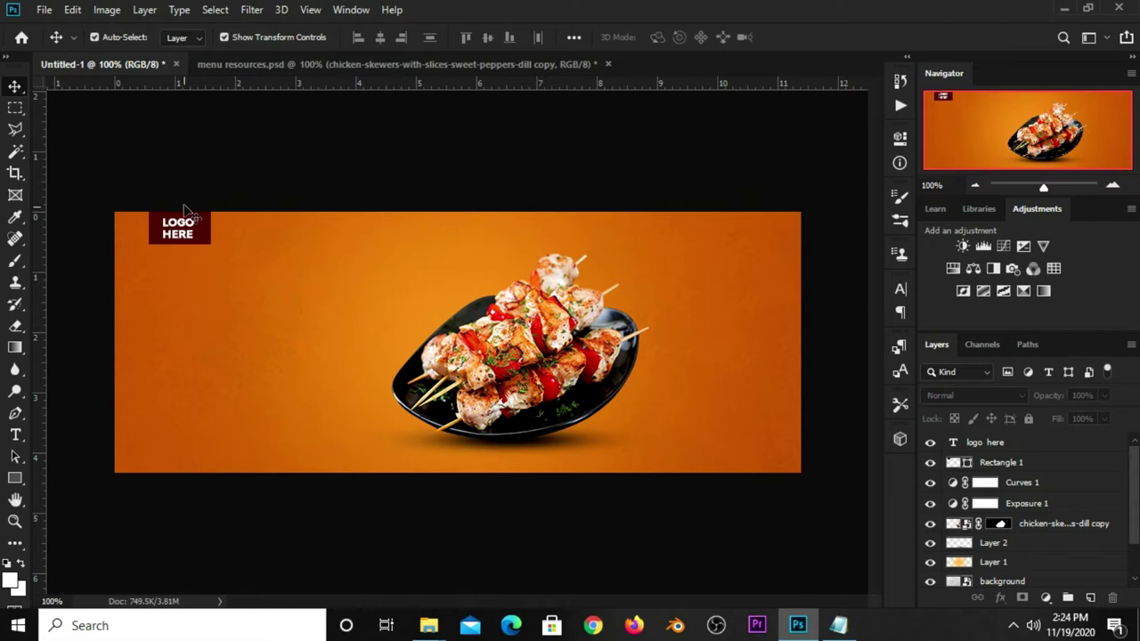
pyautogui.click(16, 435)
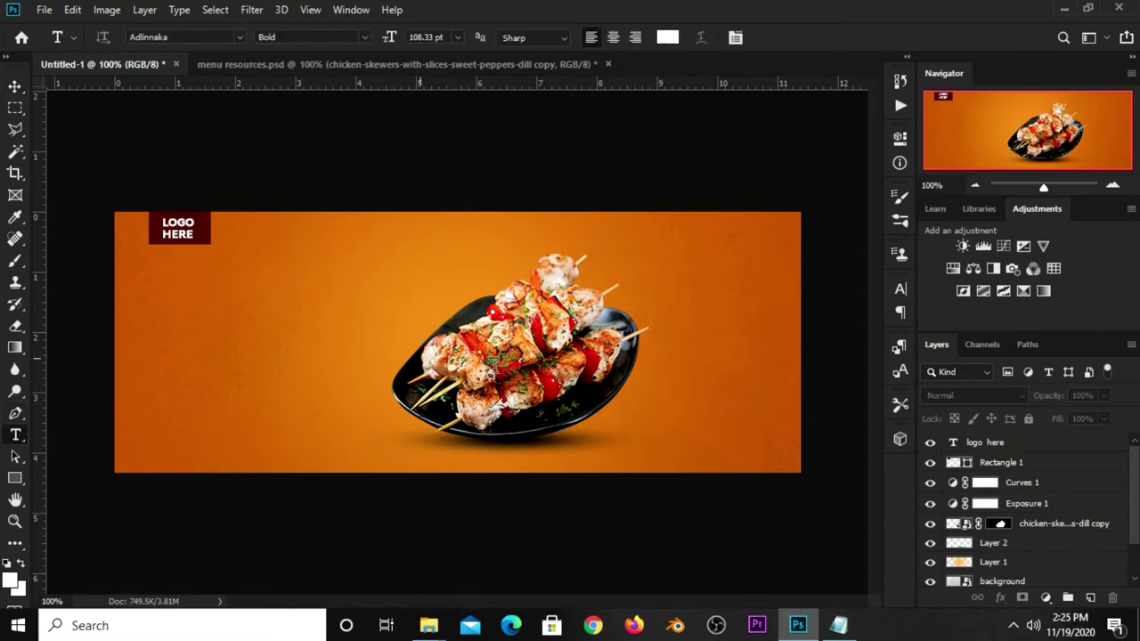
# - Copy 'Today's' from Notepad and paste it as a new text layer on the banner
pyautogui.click(836, 623)
pyautogui.moveTo(648, 400); pyautogui.dragTo(575, 400)
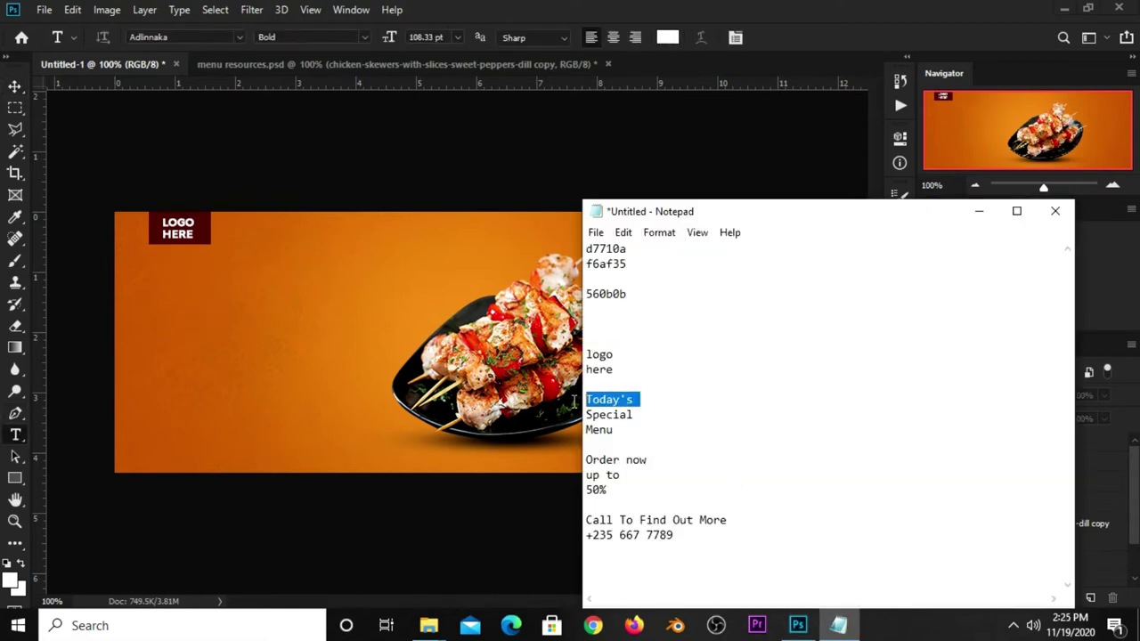
pyautogui.rightClick(605, 401)
pyautogui.click(650, 196)
pyautogui.click(812, 42)
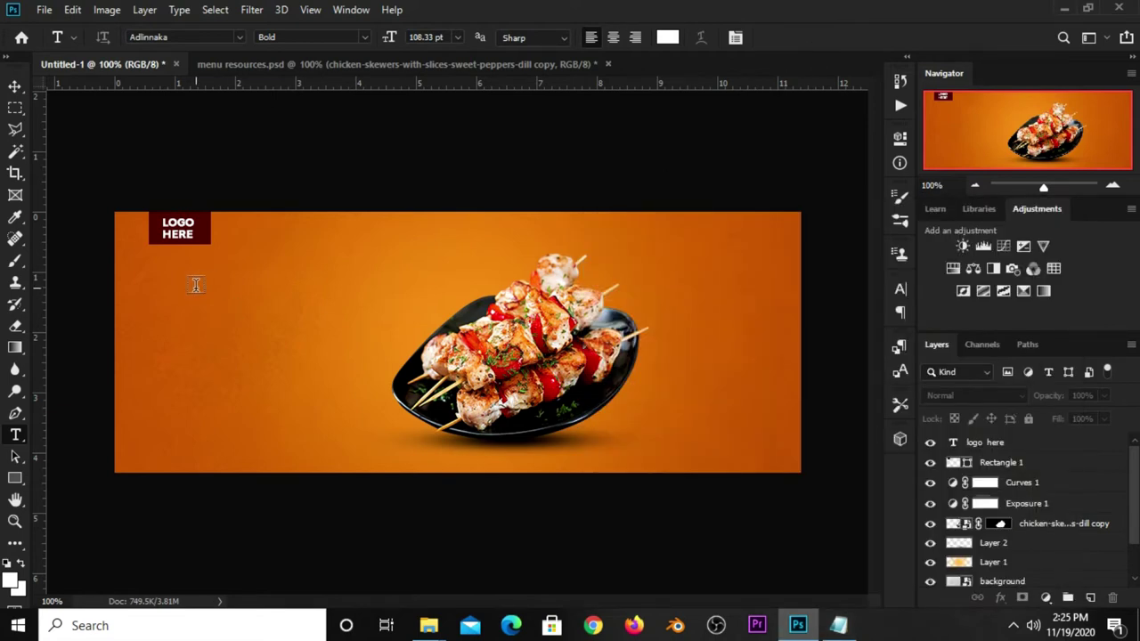
pyautogui.click(195, 286)
pyautogui.hotkey('ctrl', 'v')
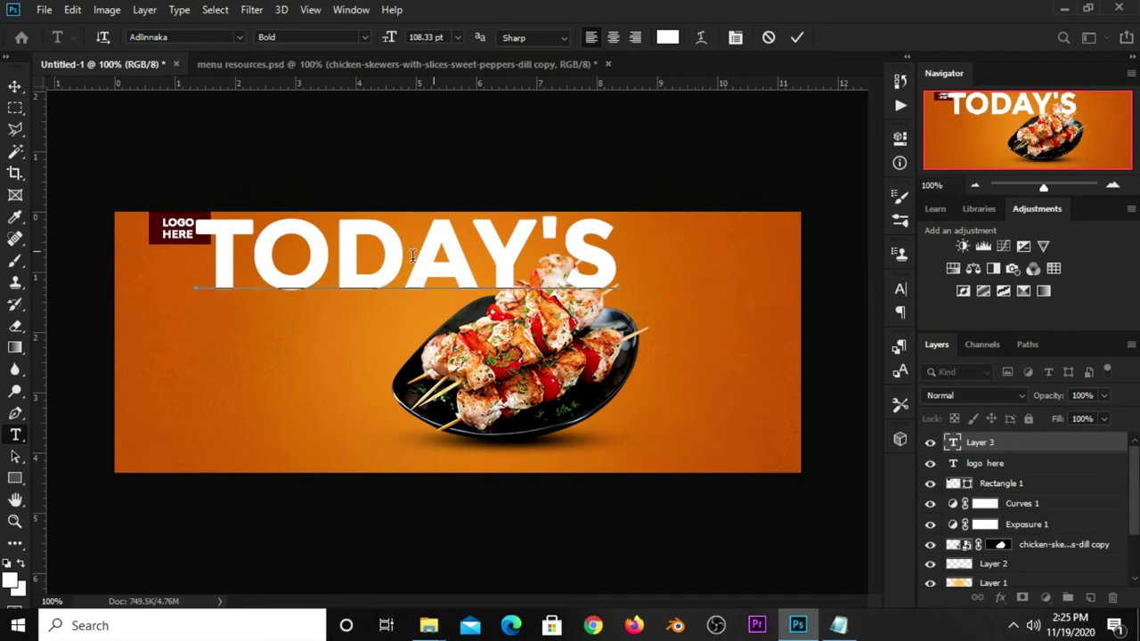
pyautogui.click(797, 39)
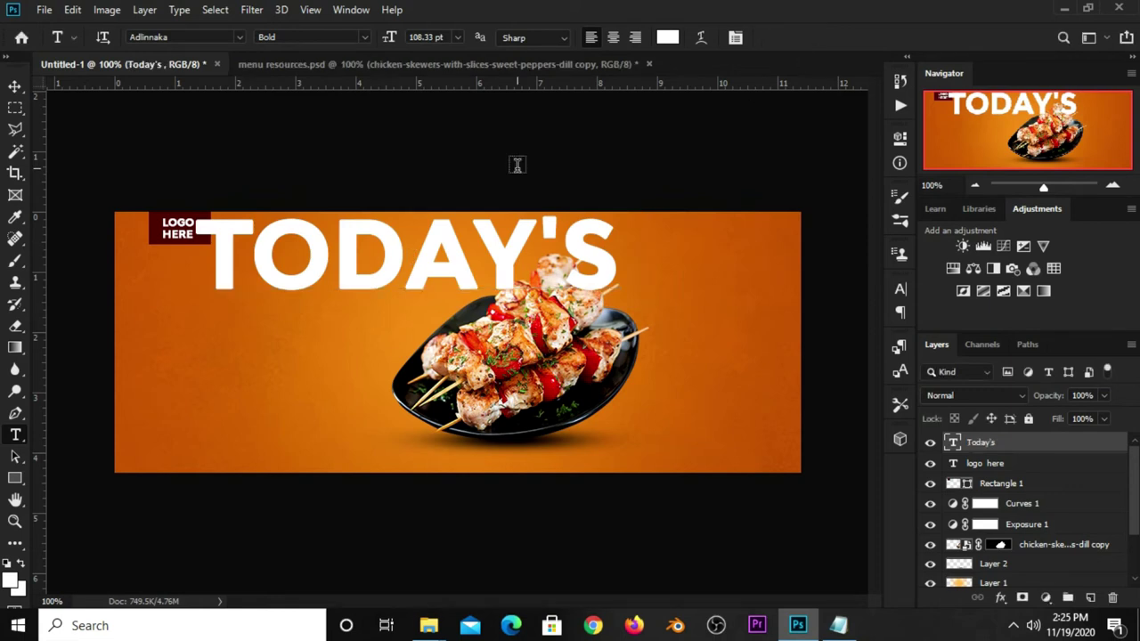
# - Set the headline to Angello font at 35 pt with All Caps turned off
pyautogui.press('v')
pyautogui.click(899, 288)
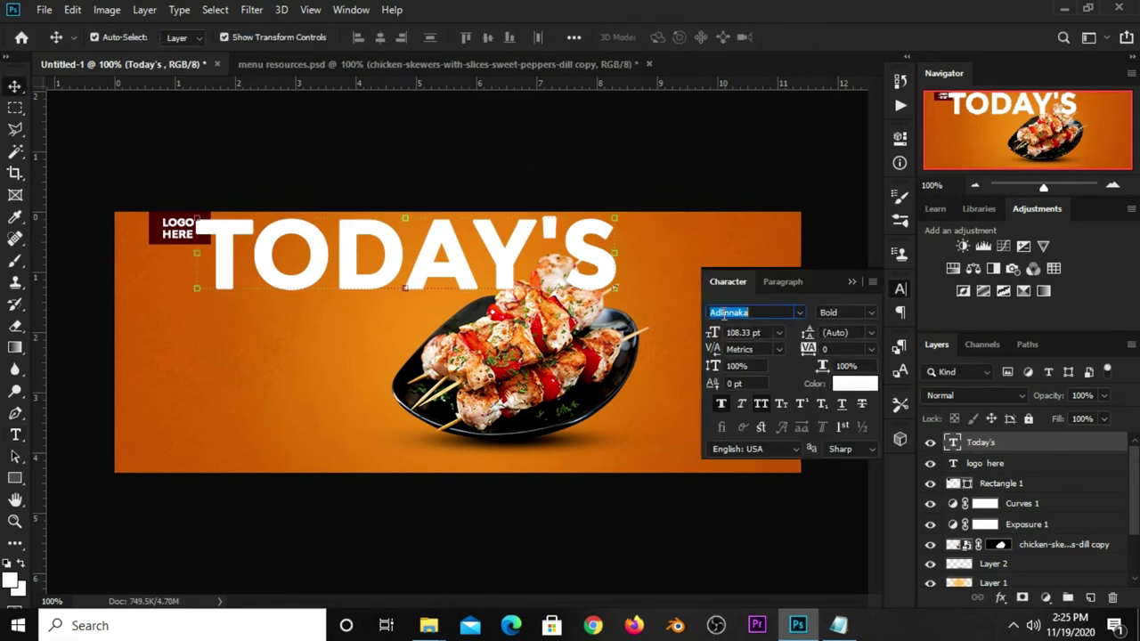
pyautogui.click(798, 312)
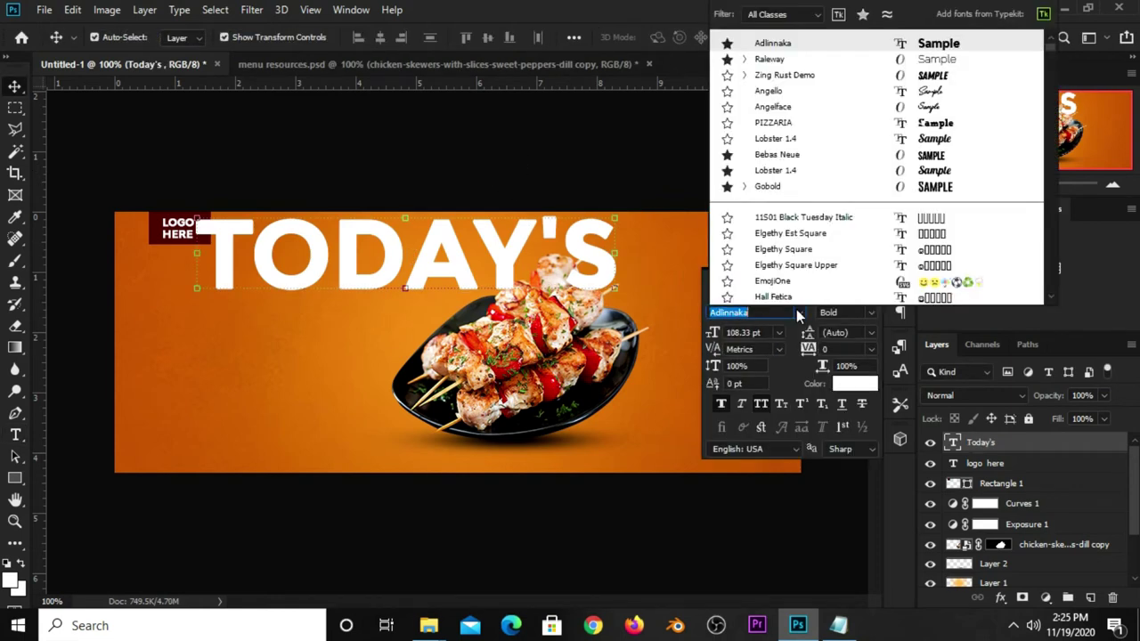
pyautogui.click(777, 93)
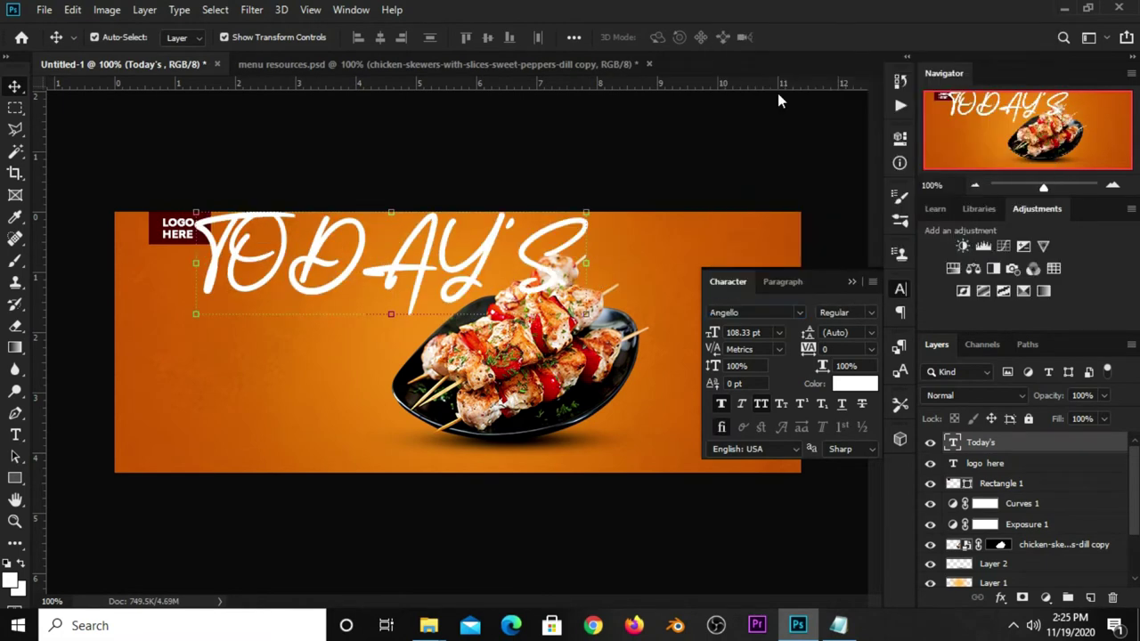
pyautogui.click(761, 404)
pyautogui.click(771, 333)
pyautogui.write('35')
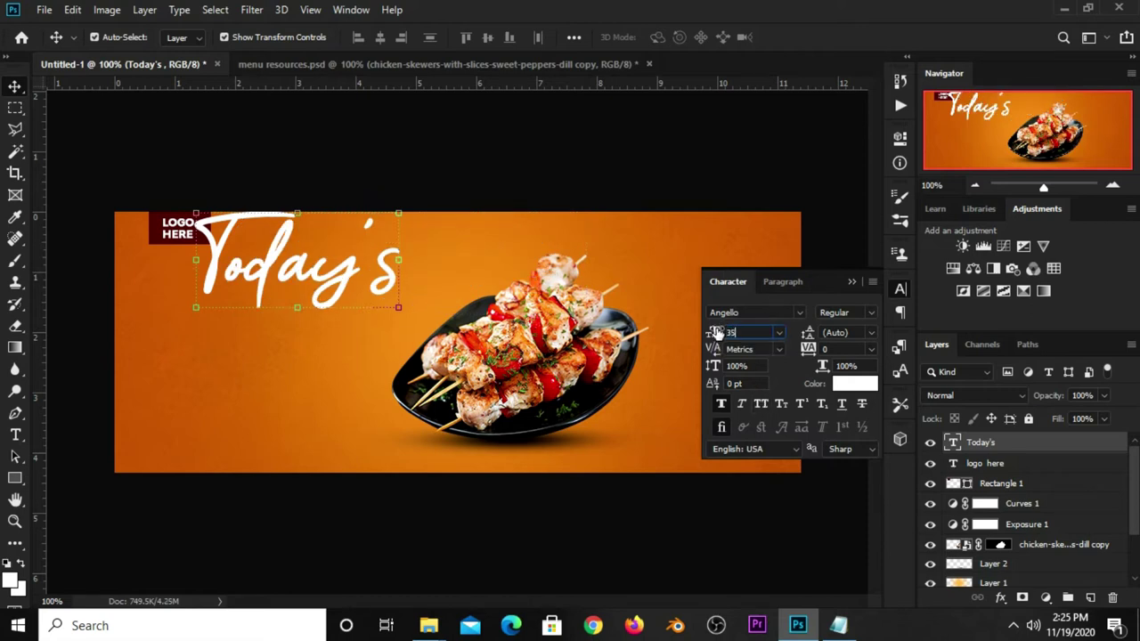
pyautogui.press('Return')
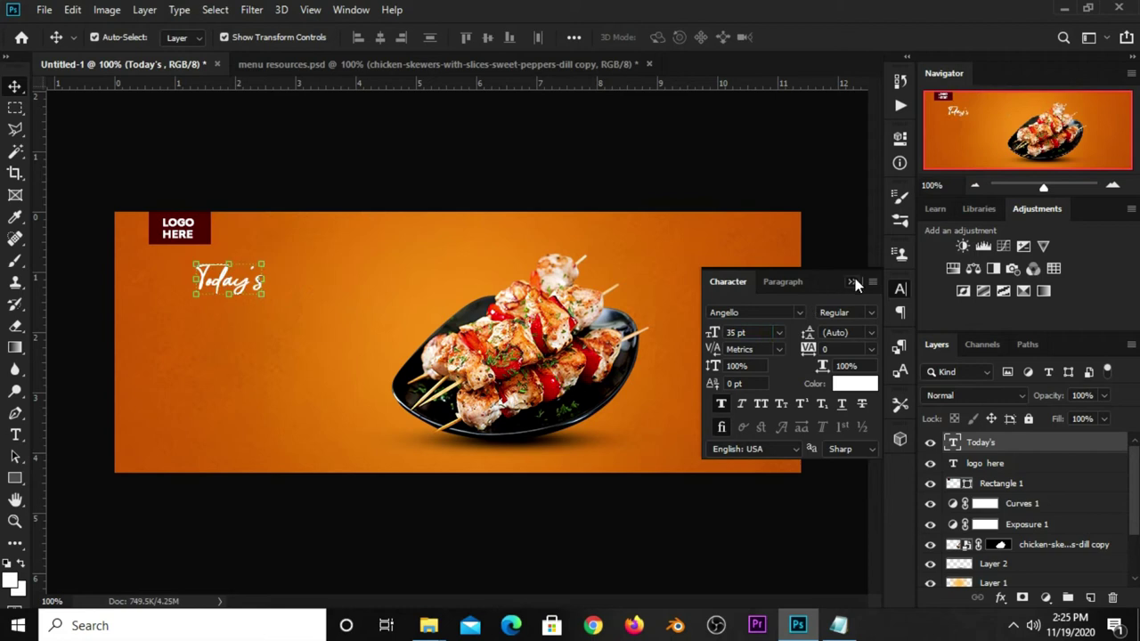
pyautogui.click(852, 280)
# - Scale the Today's headline and place it below the logo
pyautogui.hotkey('ctrl', 't')
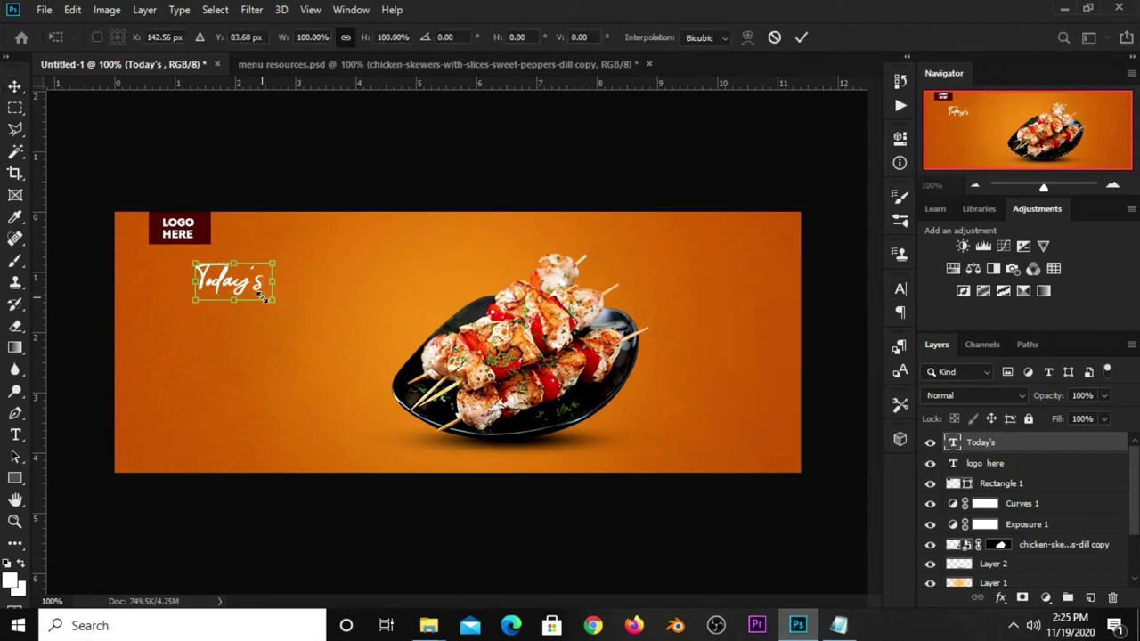
pyautogui.moveTo(274, 298)
pyautogui.mouseDown()
pyautogui.moveTo(293, 310)
pyautogui.moveTo(250, 292)
pyautogui.mouseUp()
pyautogui.press('Return')
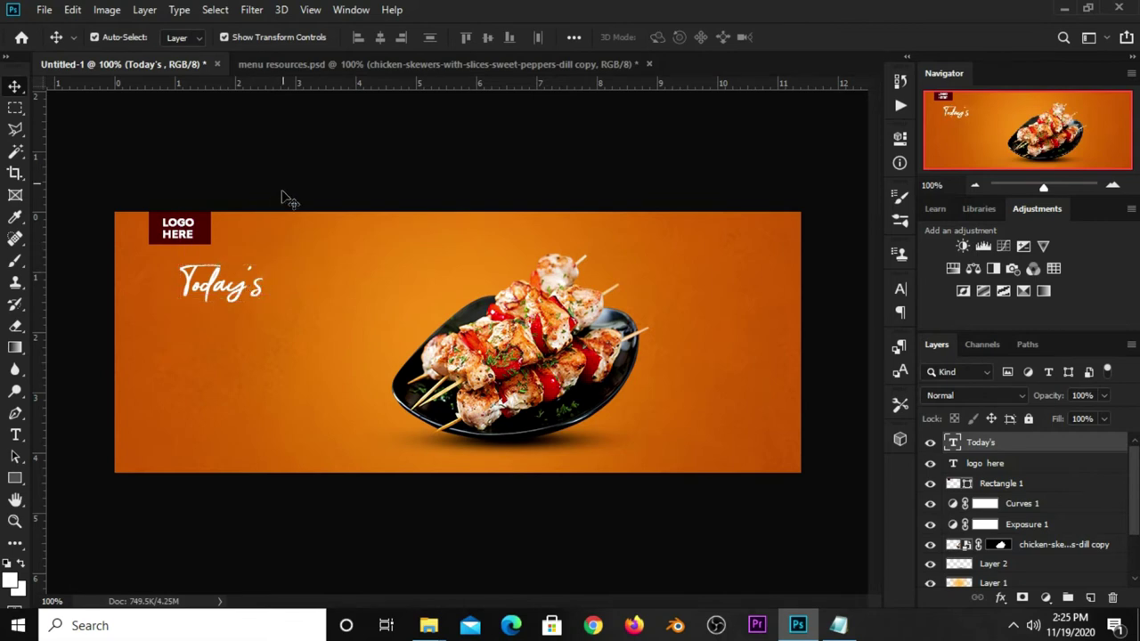
pyautogui.click(283, 197)
# - Draw a rectangle beneath the Today's headline and open its fill colour picker
pyautogui.click(15, 481)
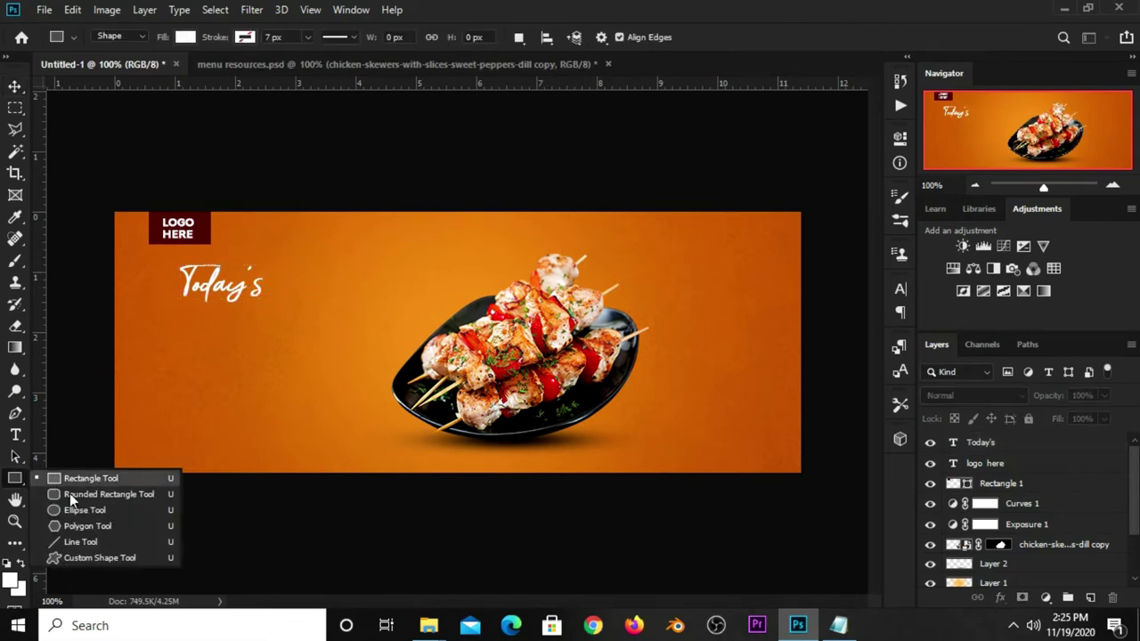
pyautogui.click(66, 481)
pyautogui.moveTo(196, 310); pyautogui.dragTo(311, 337)
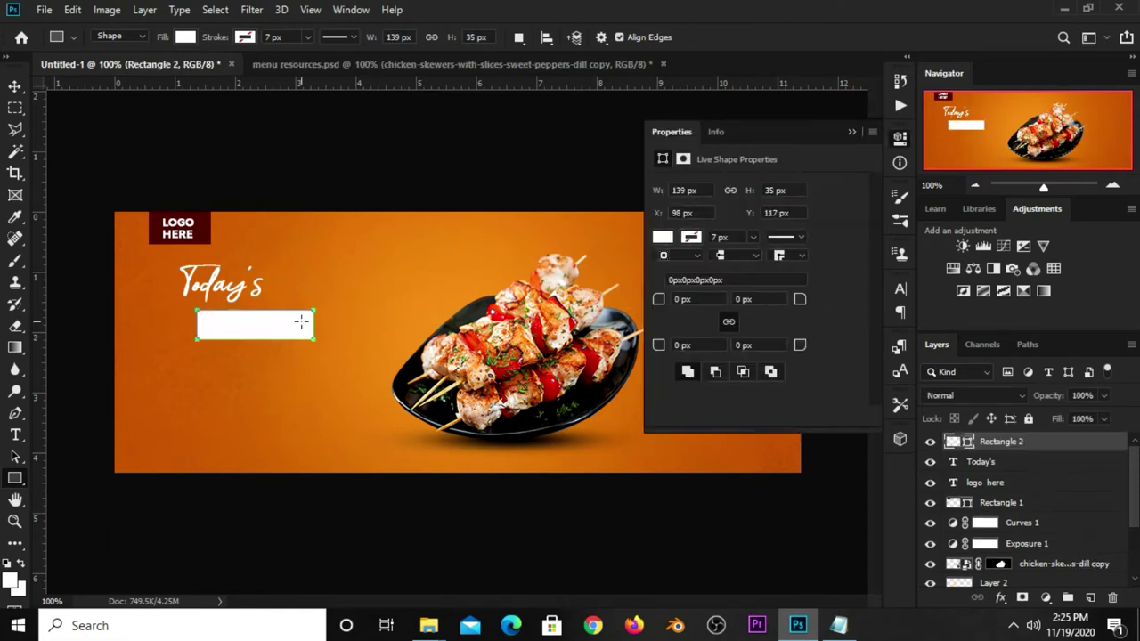
pyautogui.click(692, 239)
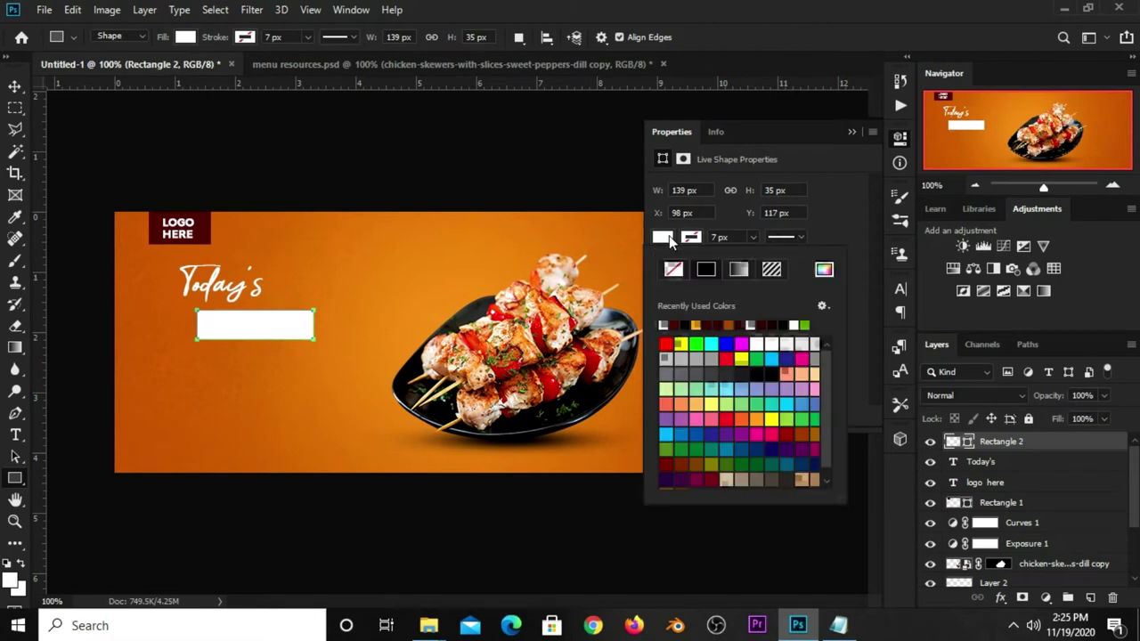
pyautogui.click(825, 271)
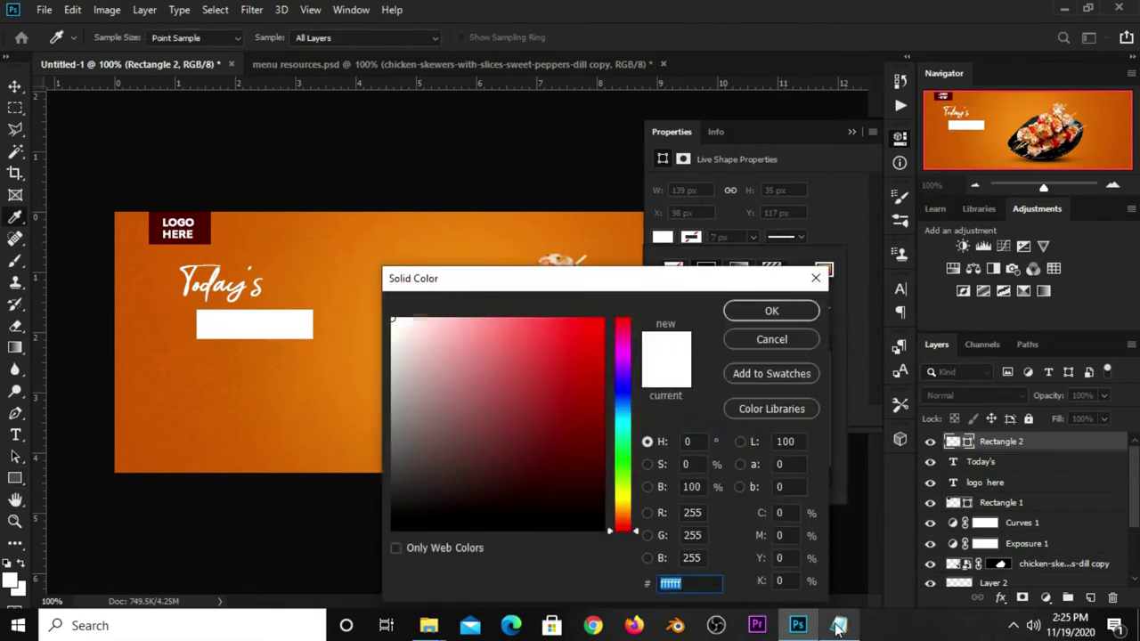
# - Fill the rectangle with dark red #560b0b copied from the notes
pyautogui.click(838, 625)
pyautogui.moveTo(634, 293); pyautogui.dragTo(593, 299)
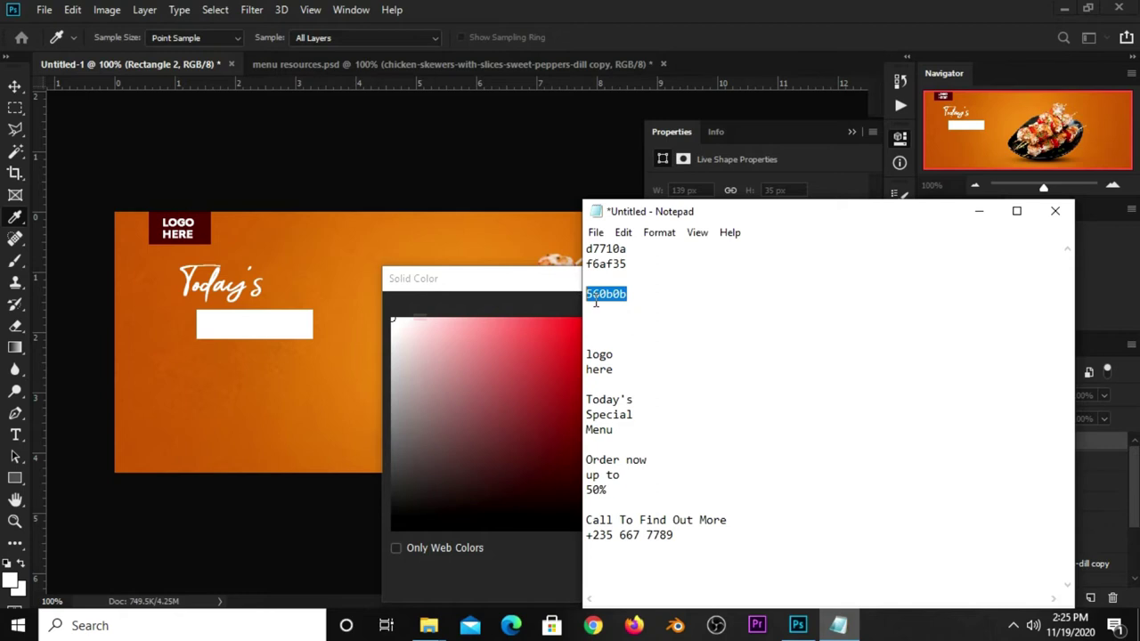
pyautogui.rightClick(595, 303)
pyautogui.click(636, 350)
pyautogui.click(555, 559)
pyautogui.rightClick(677, 583)
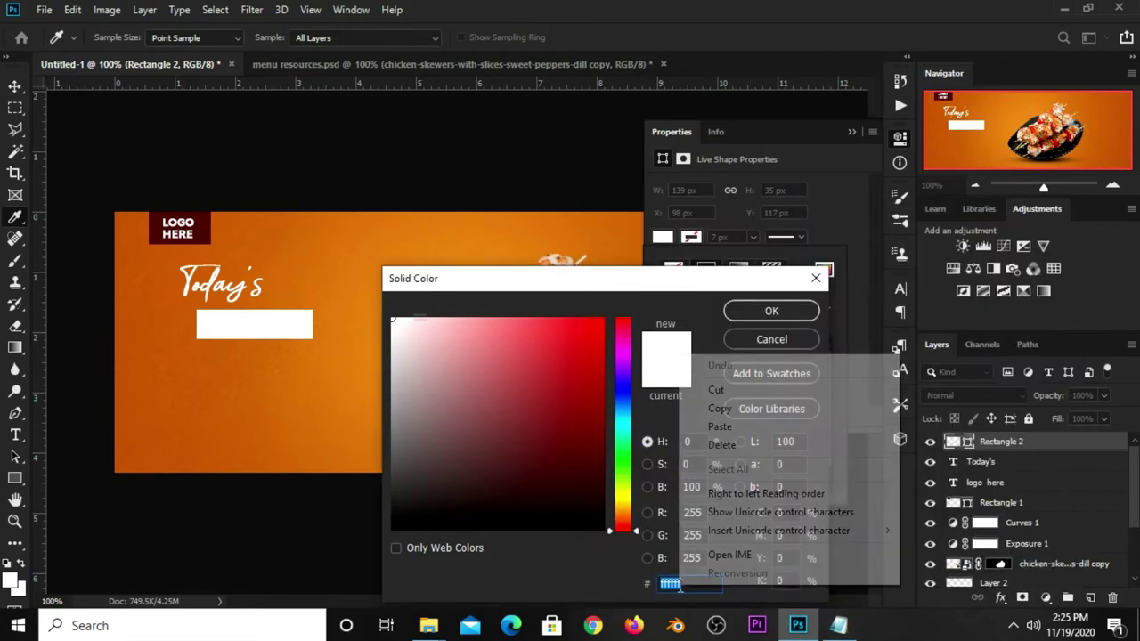
pyautogui.click(720, 426)
pyautogui.click(768, 311)
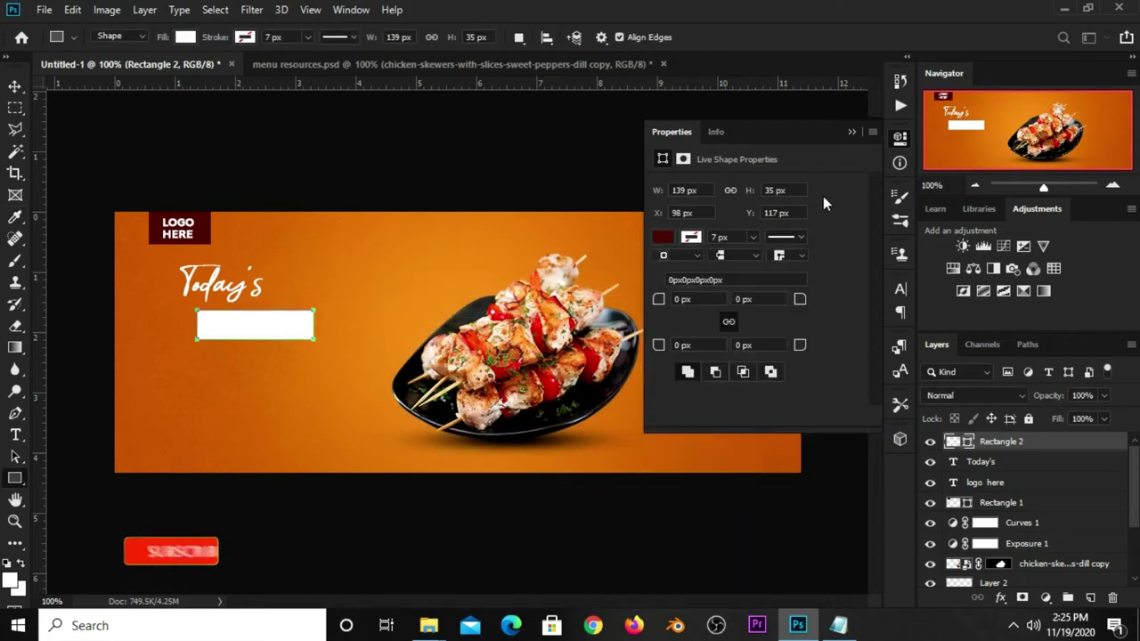
# - Round the corners to 54 px into a pill and widen it slightly
pyautogui.moveTo(799, 299); pyautogui.dragTo(841, 307)
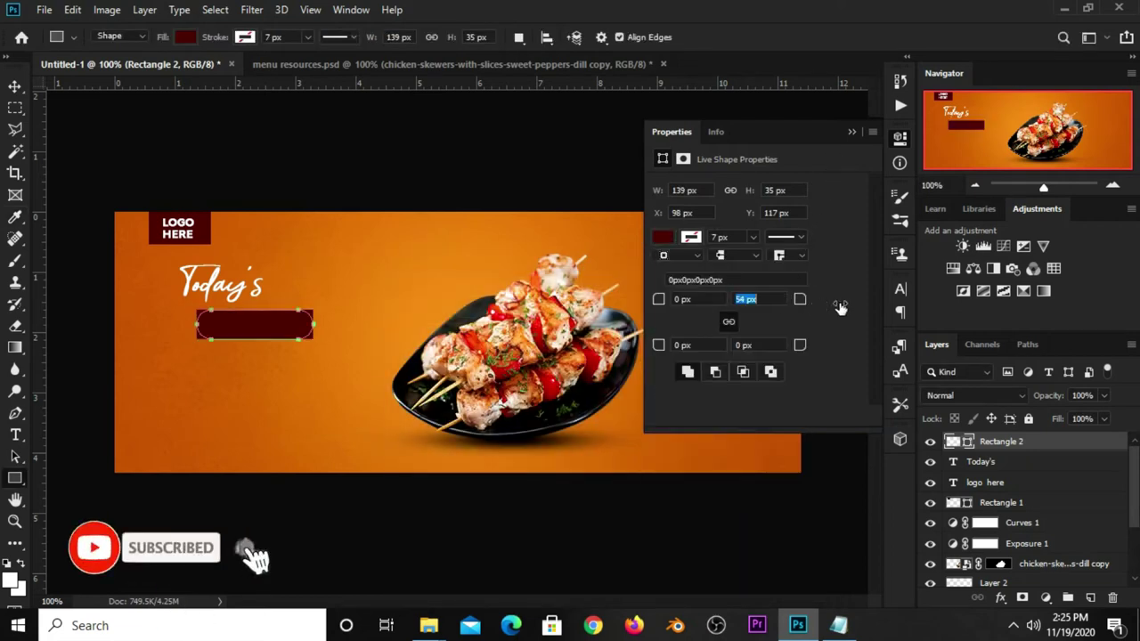
pyautogui.click(849, 132)
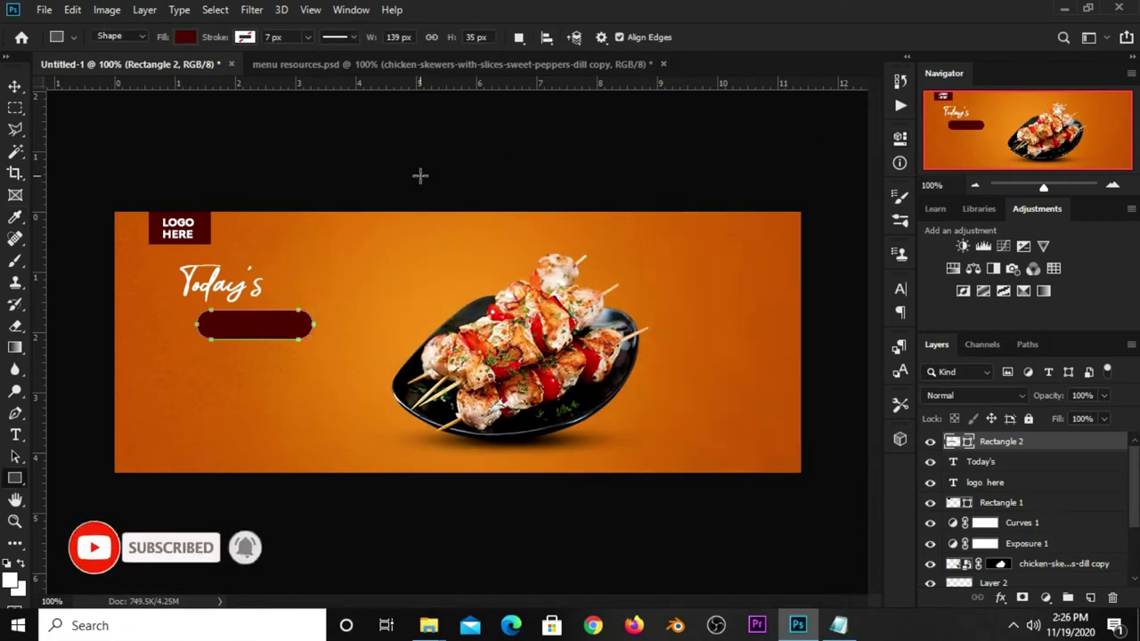
pyautogui.press('v')
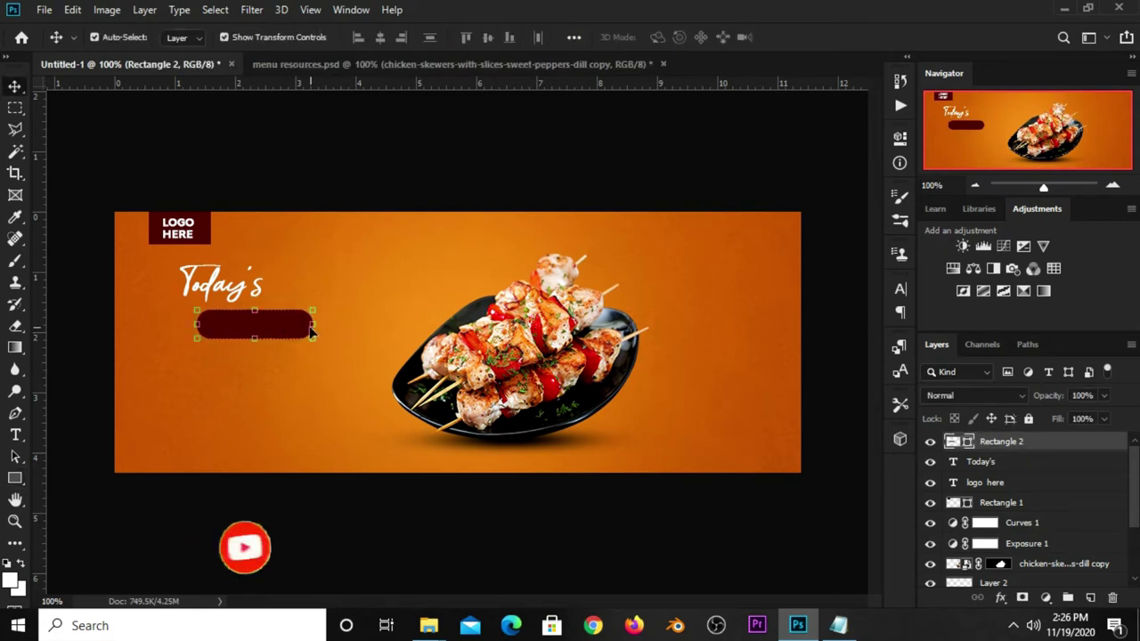
pyautogui.moveTo(313, 324); pyautogui.dragTo(320, 324)
pyautogui.press('Return')
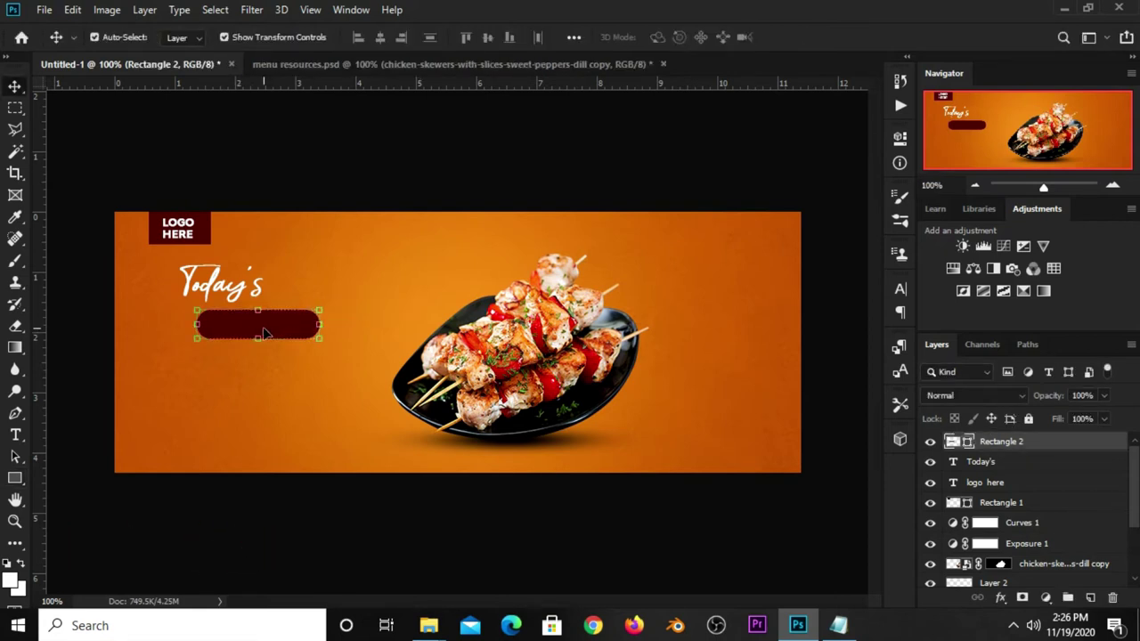
pyautogui.click(315, 193)
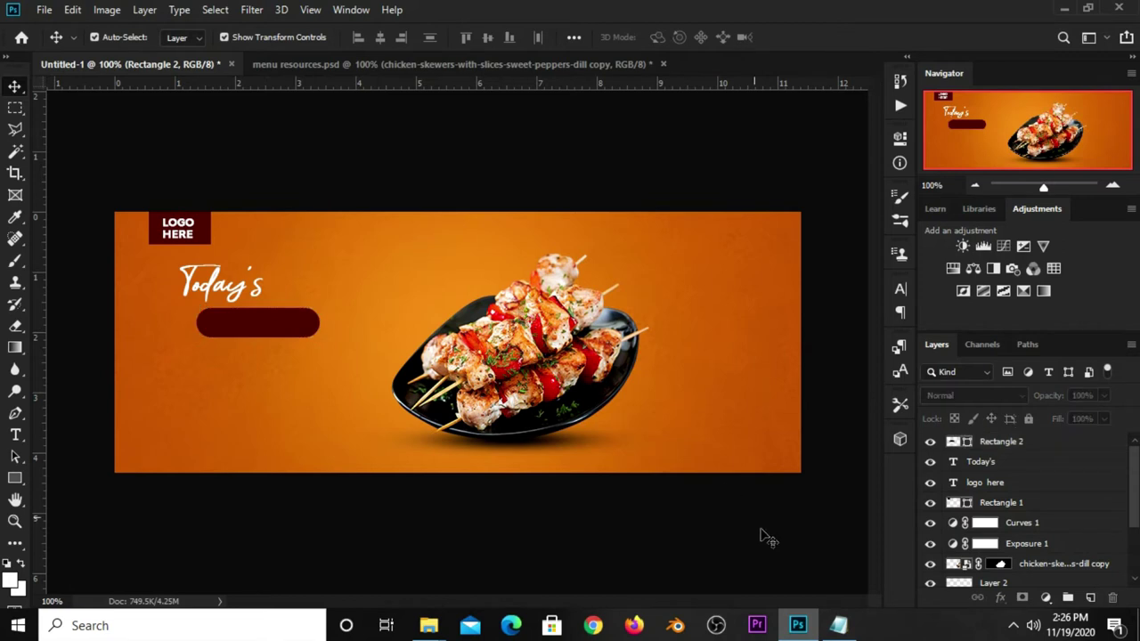
pyautogui.click(825, 629)
# - Copy 'Special' from Notepad and paste it as a new text layer
pyautogui.moveTo(633, 415); pyautogui.dragTo(585, 415)
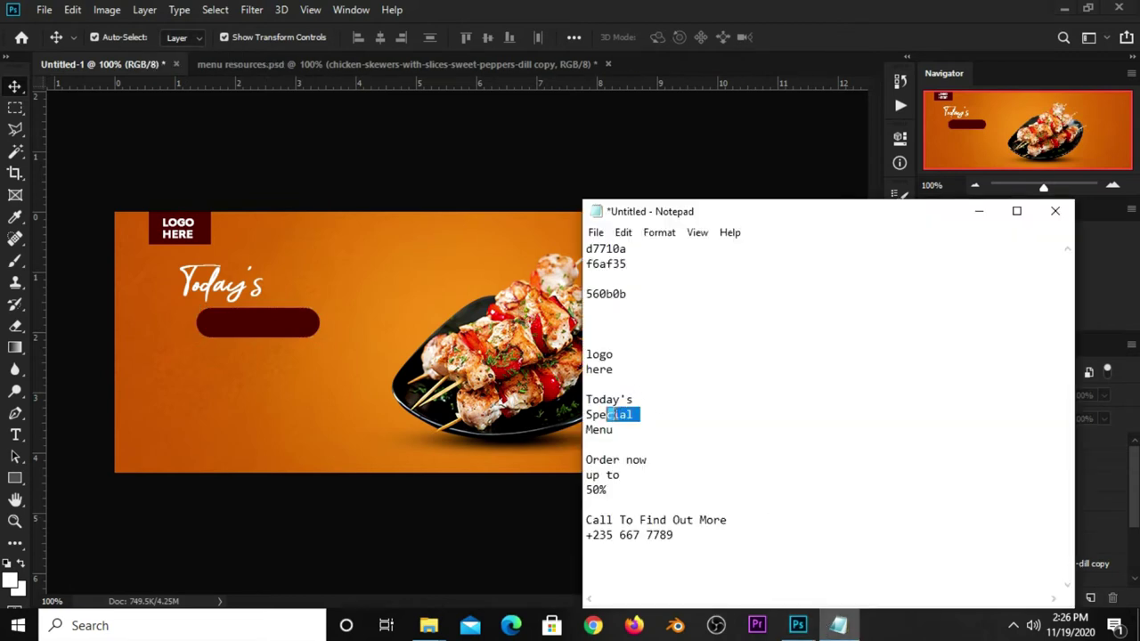
pyautogui.rightClick(593, 415)
pyautogui.click(656, 224)
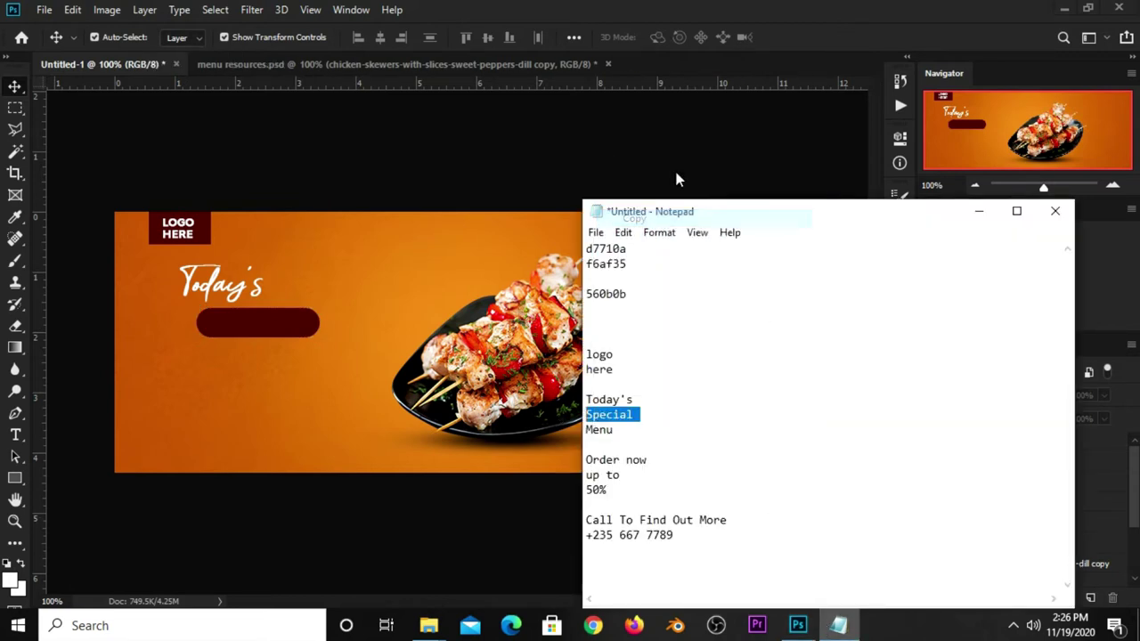
pyautogui.click(796, 42)
pyautogui.rightClick(32, 442)
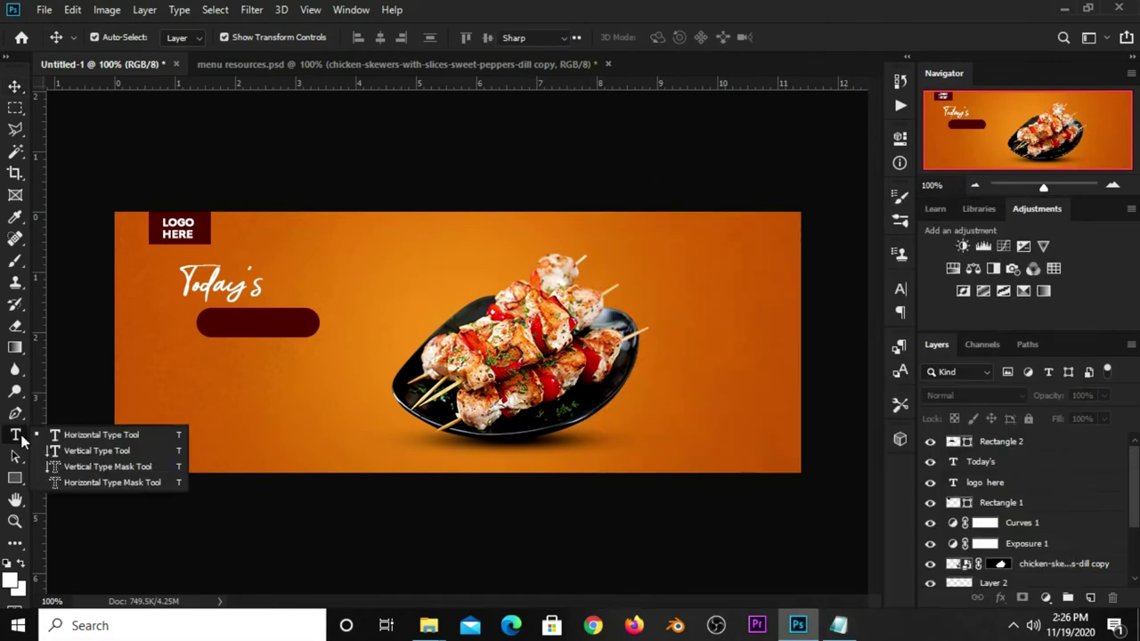
pyautogui.click(98, 432)
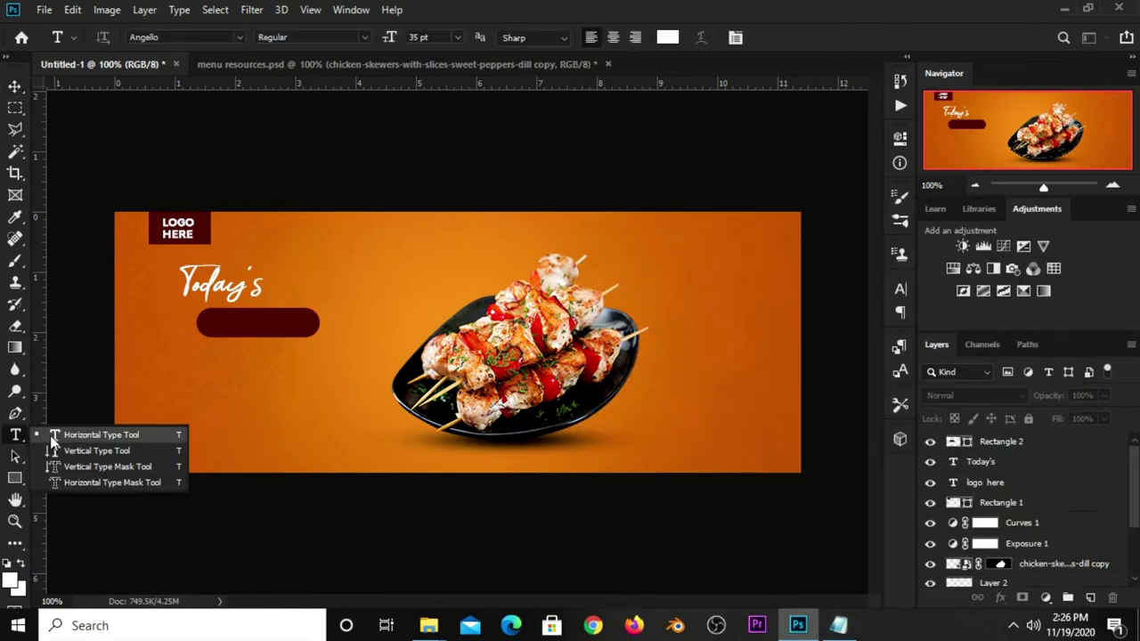
pyautogui.click(244, 381)
pyautogui.hotkey('ctrl', 'v')
pyautogui.click(794, 41)
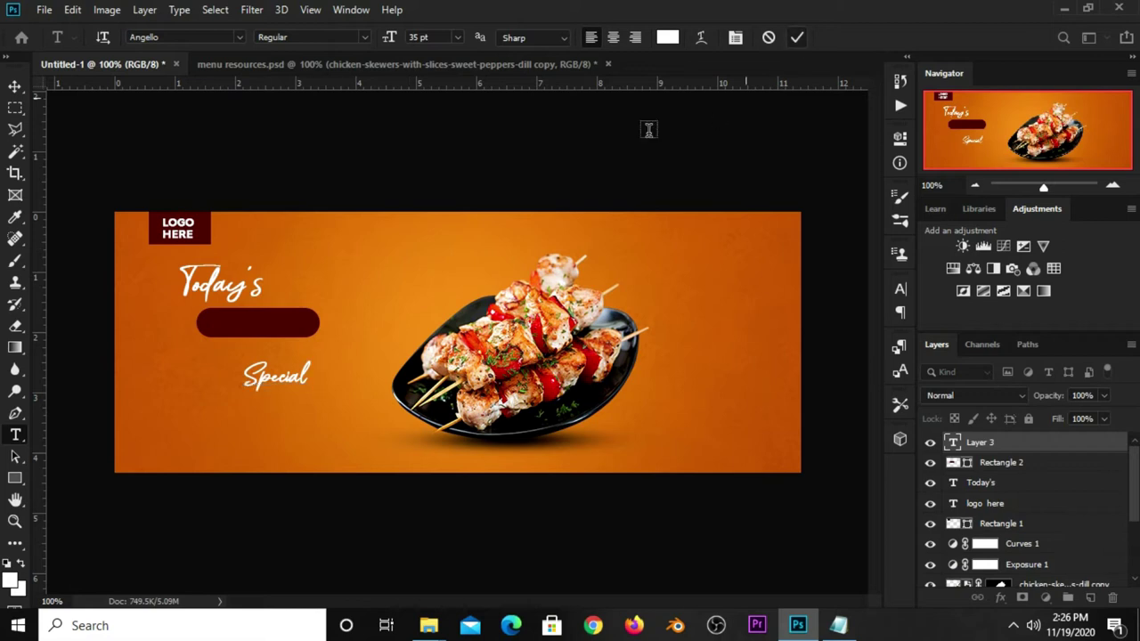
# - Set Special in Adlinnaka Bold and shrink it onto the dark red pill
pyautogui.press('v')
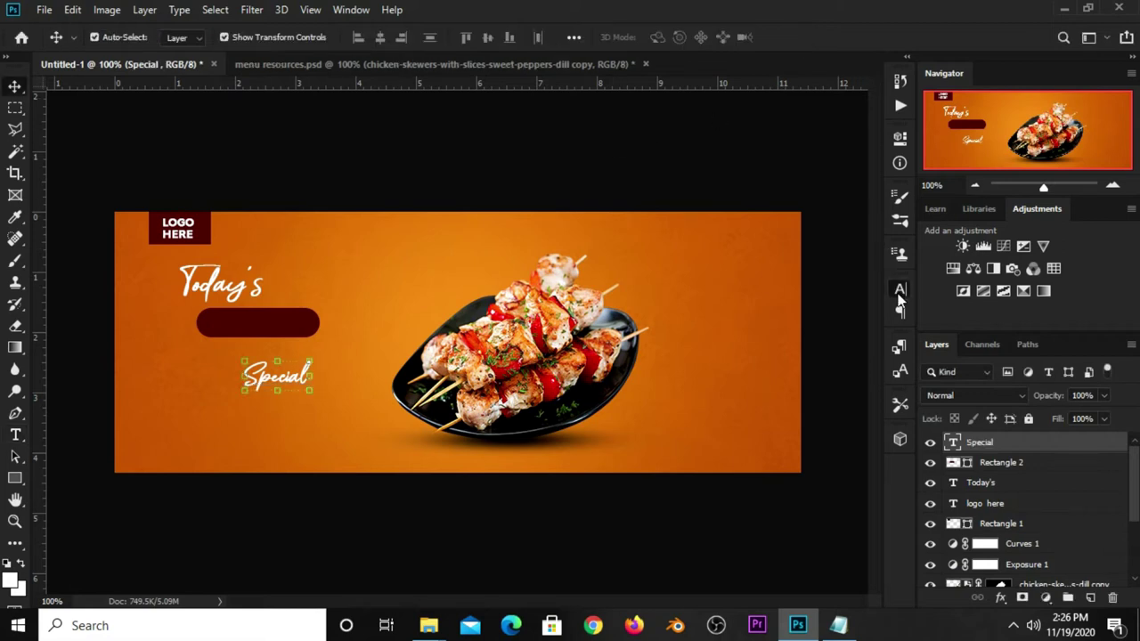
pyautogui.click(899, 295)
pyautogui.click(798, 313)
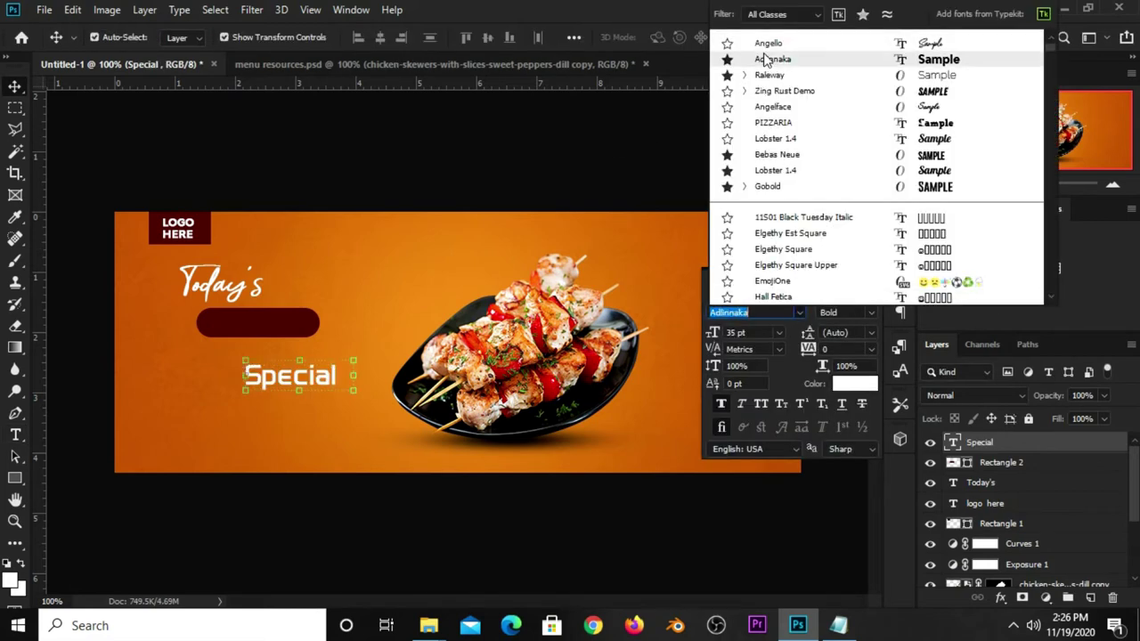
pyautogui.click(764, 59)
pyautogui.moveTo(285, 377)
pyautogui.mouseDown()
pyautogui.moveTo(234, 306)
pyautogui.moveTo(267, 332)
pyautogui.mouseUp()
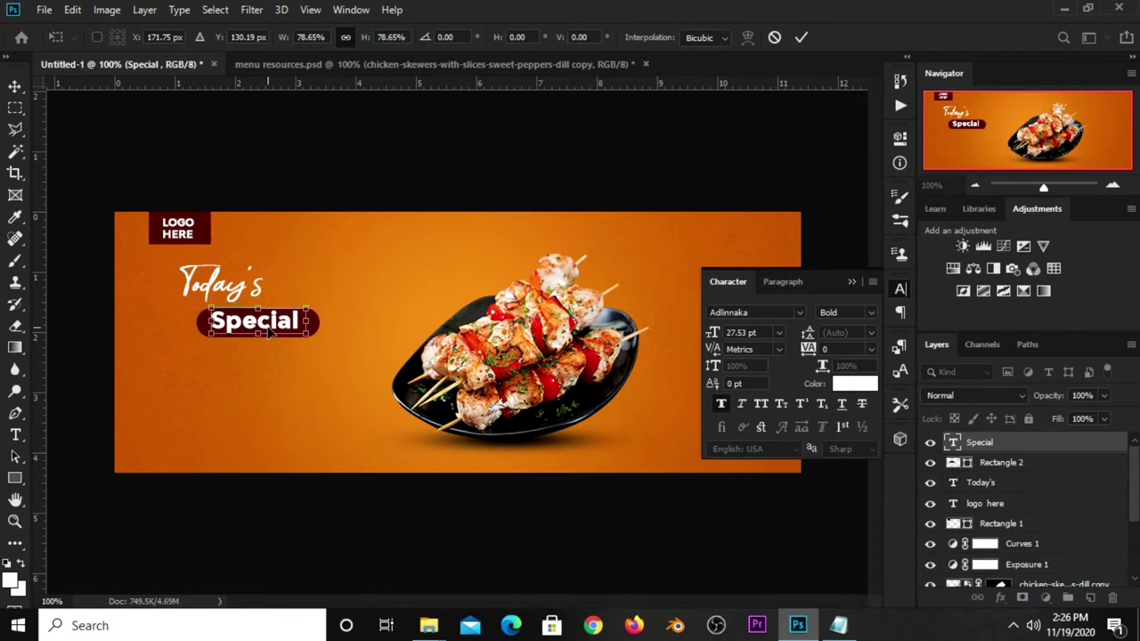
pyautogui.press('Return')
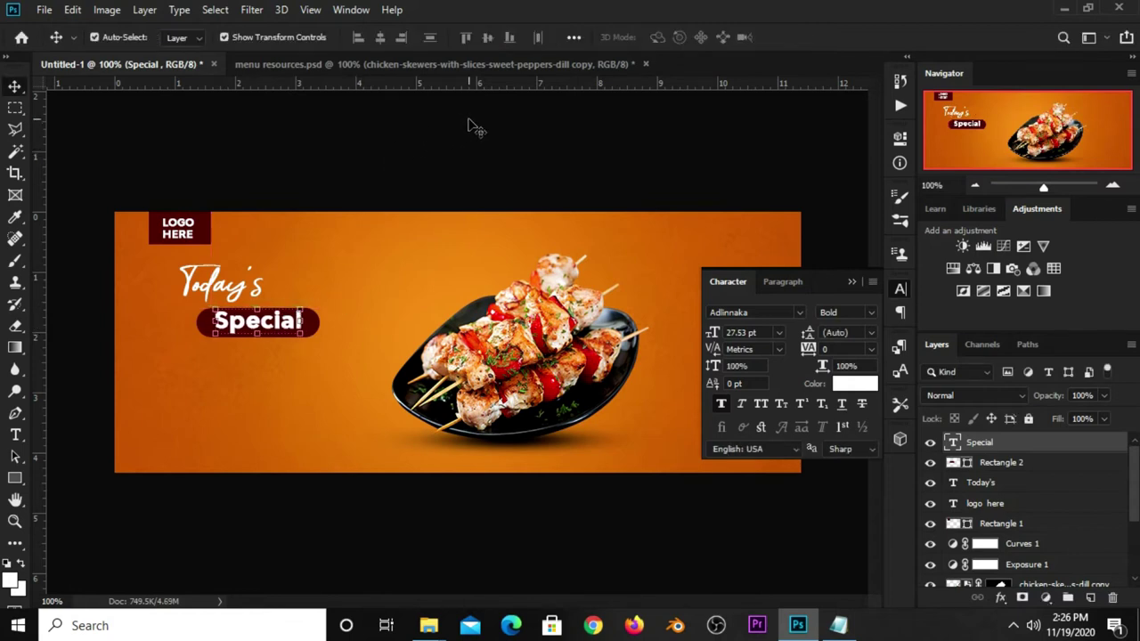
pyautogui.click(730, 241)
pyautogui.click(900, 288)
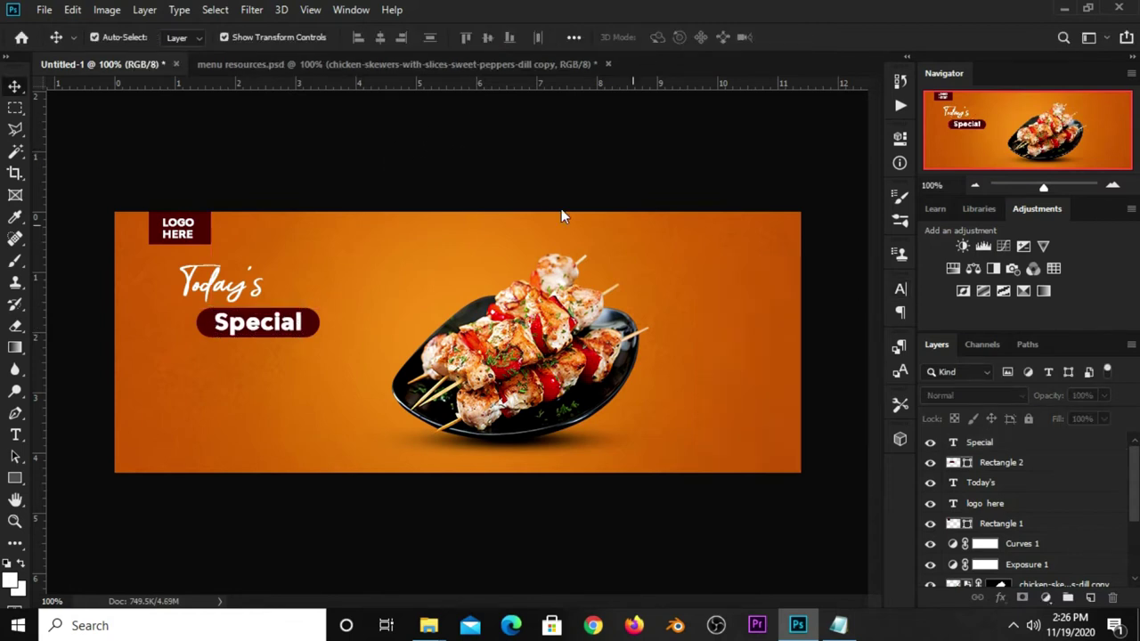
# - Select the arrow layer in menu resources.psd
pyautogui.click(358, 63)
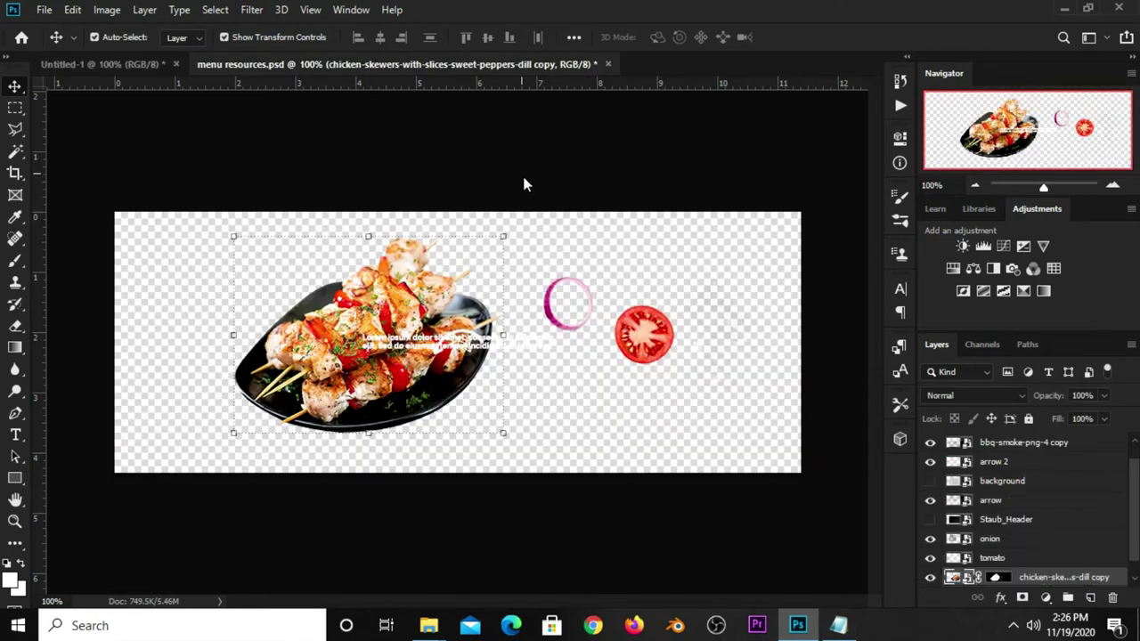
pyautogui.click(624, 167)
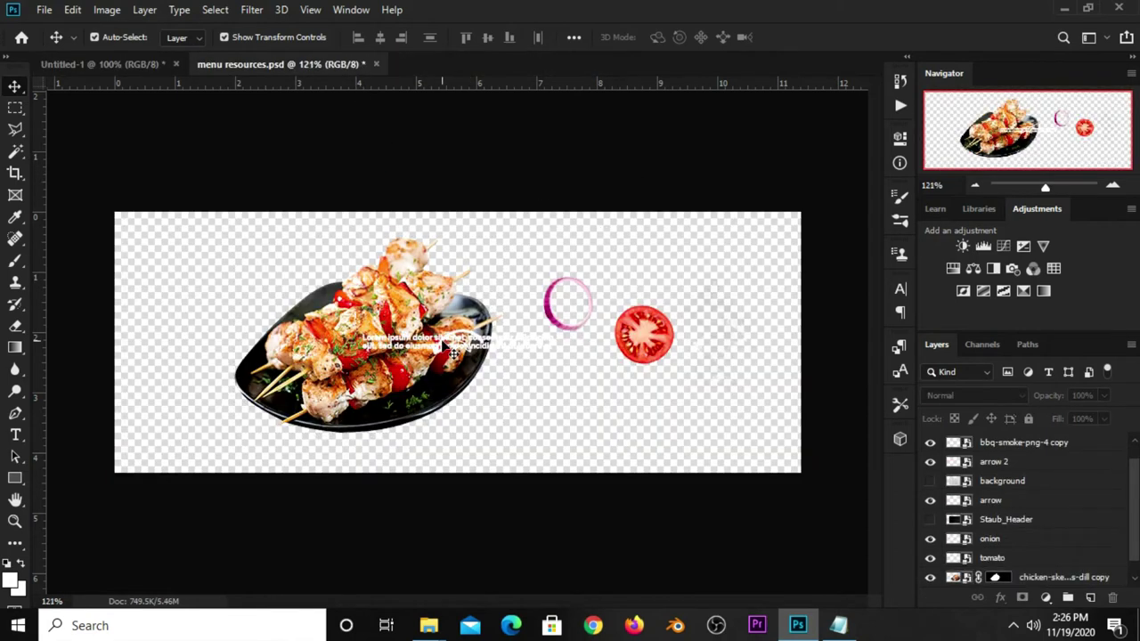
pyautogui.scroll(1, 454, 352)
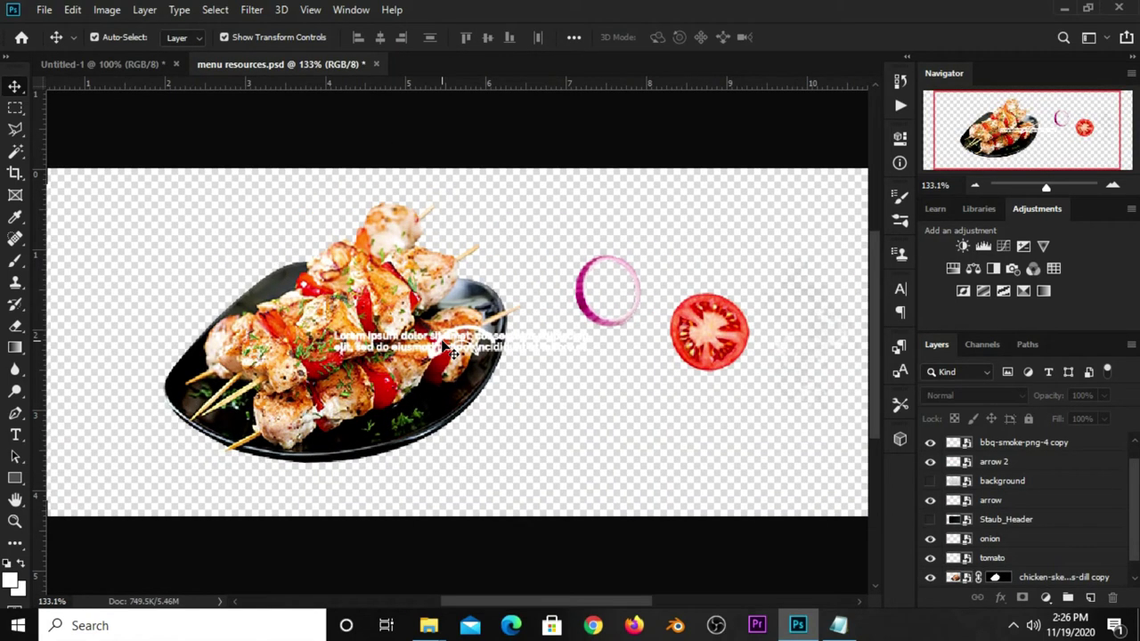
pyautogui.scroll(-3, 806, 487)
pyautogui.click(1009, 501)
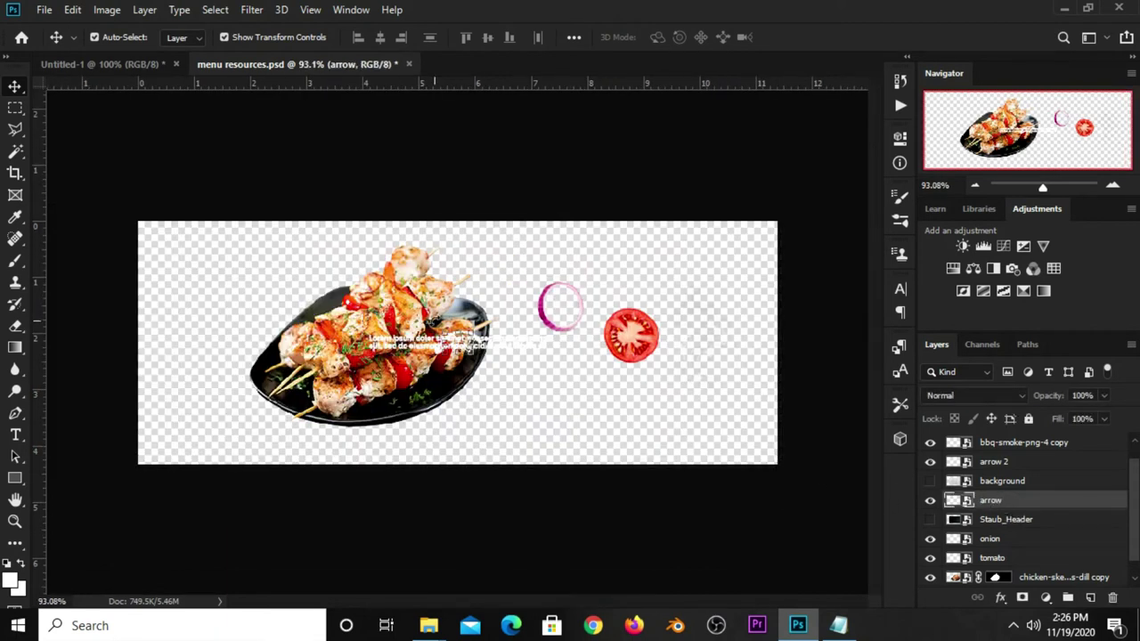
pyautogui.hotkey('ctrl', 't')
pyautogui.press('Escape')
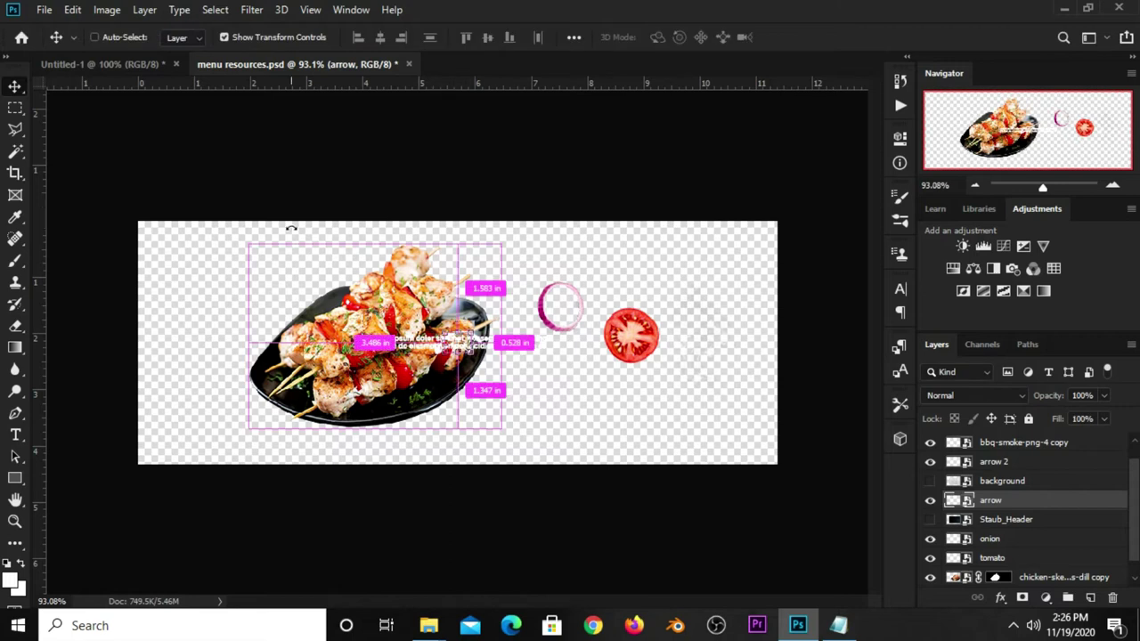
# - Bring the arrow into the banner and position it beside Today's, pointing to Special
pyautogui.moveTo(290, 228); pyautogui.dragTo(357, 281)
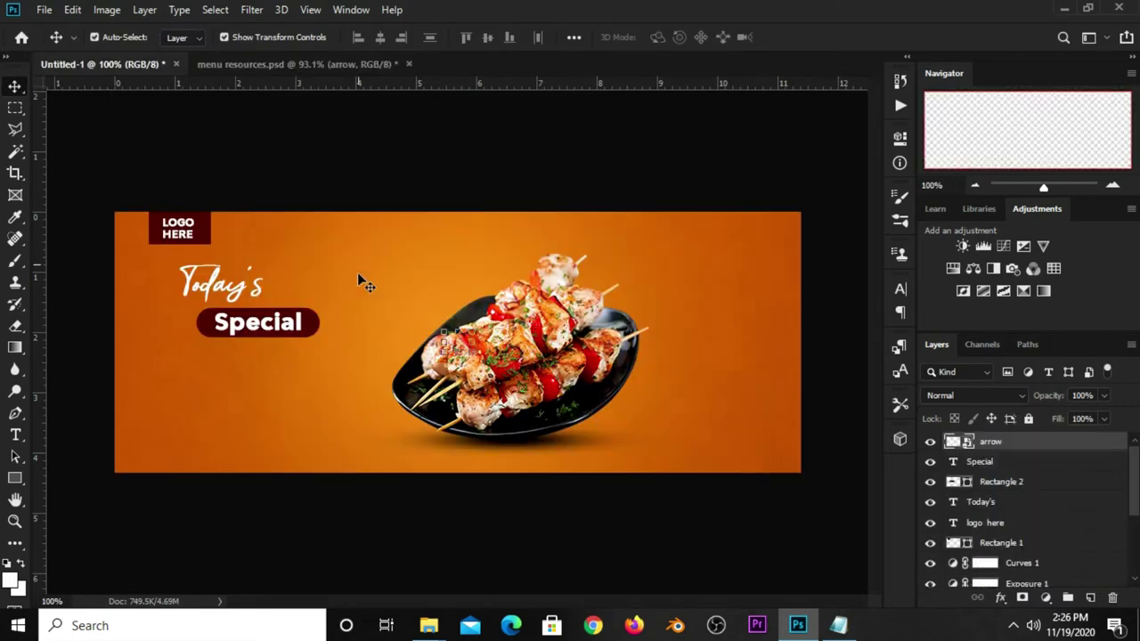
pyautogui.hotkey('ctrl', 't')
pyautogui.moveTo(450, 335); pyautogui.dragTo(300, 286)
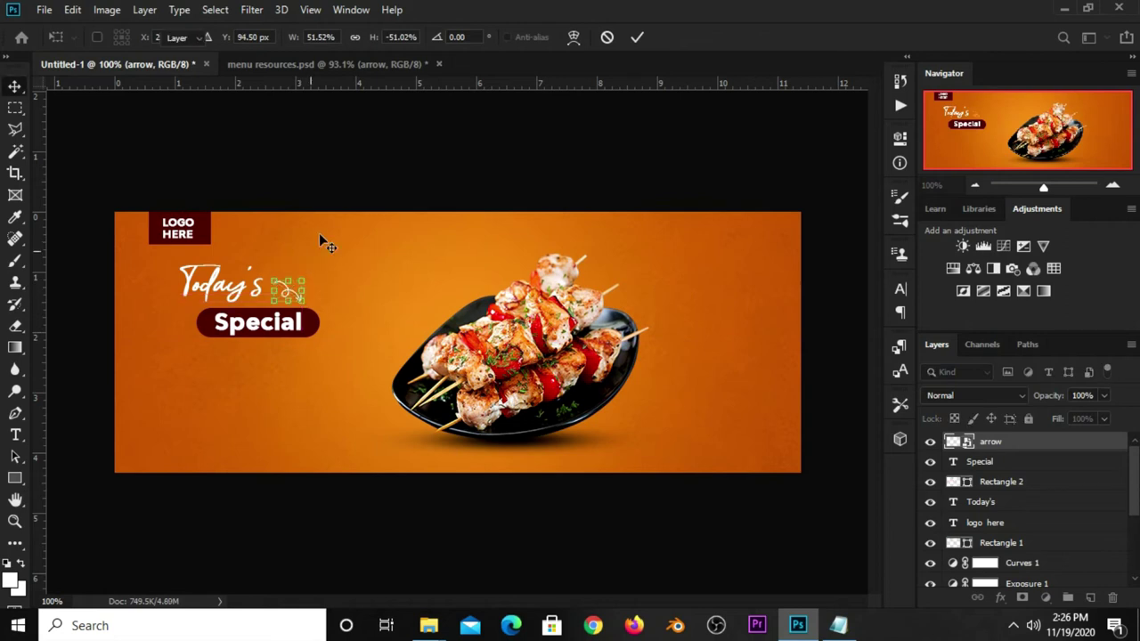
pyautogui.press('Return')
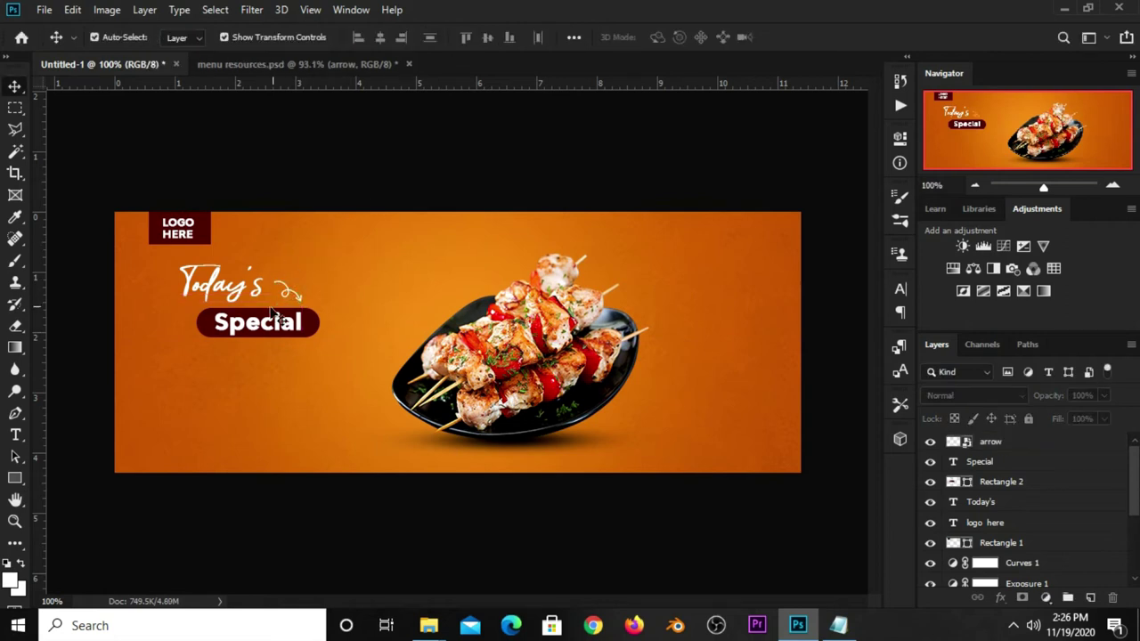
pyautogui.click(277, 301)
pyautogui.click(286, 292)
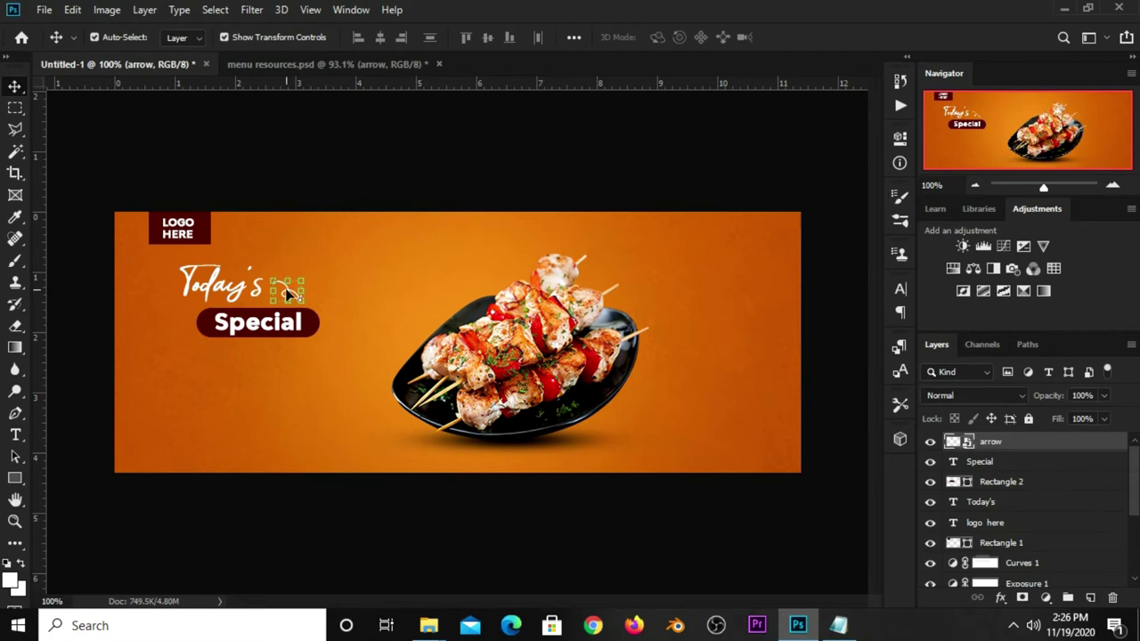
pyautogui.click(251, 305)
# - Duplicate the Special text just below the pill and copy 'Menu' from the notes
pyautogui.click(256, 328)
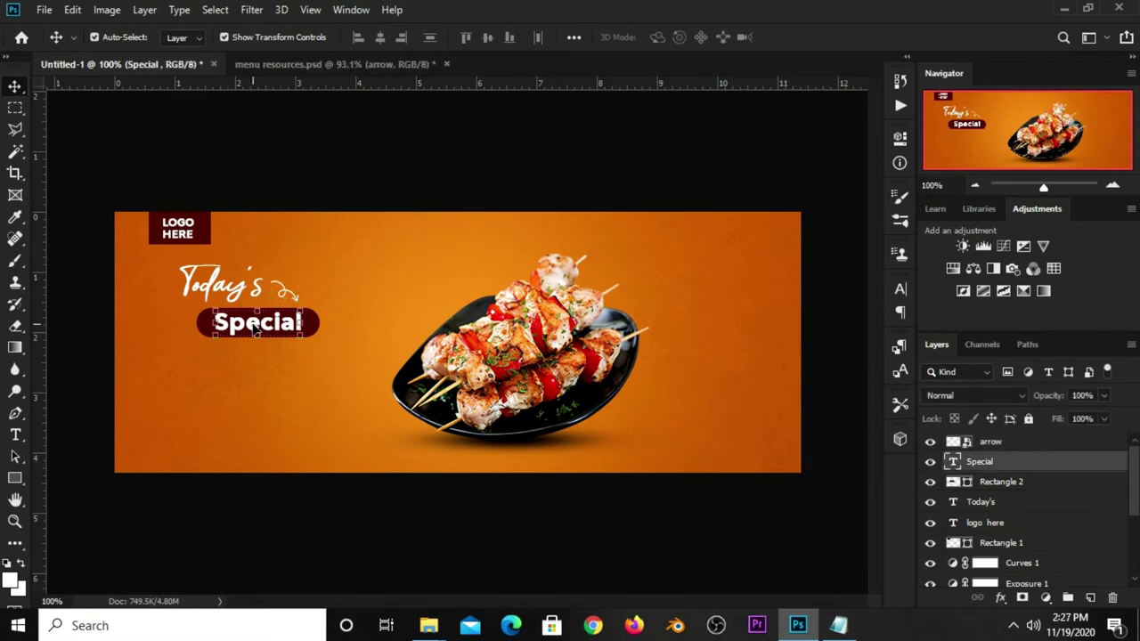
pyautogui.moveTo(252, 323); pyautogui.dragTo(252, 355)
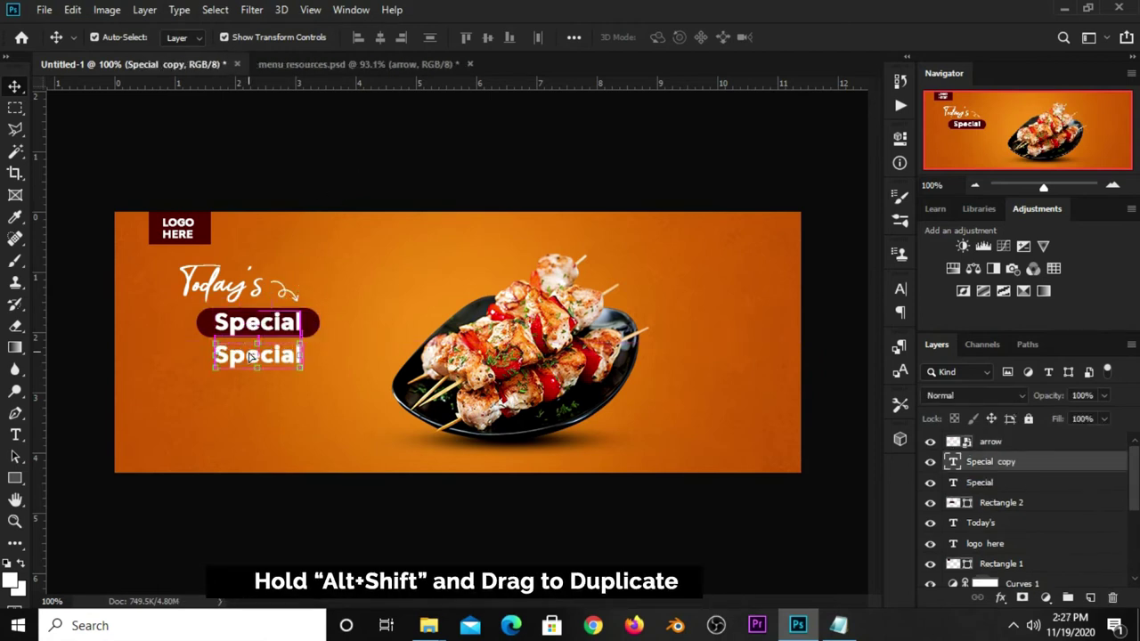
pyautogui.click(837, 625)
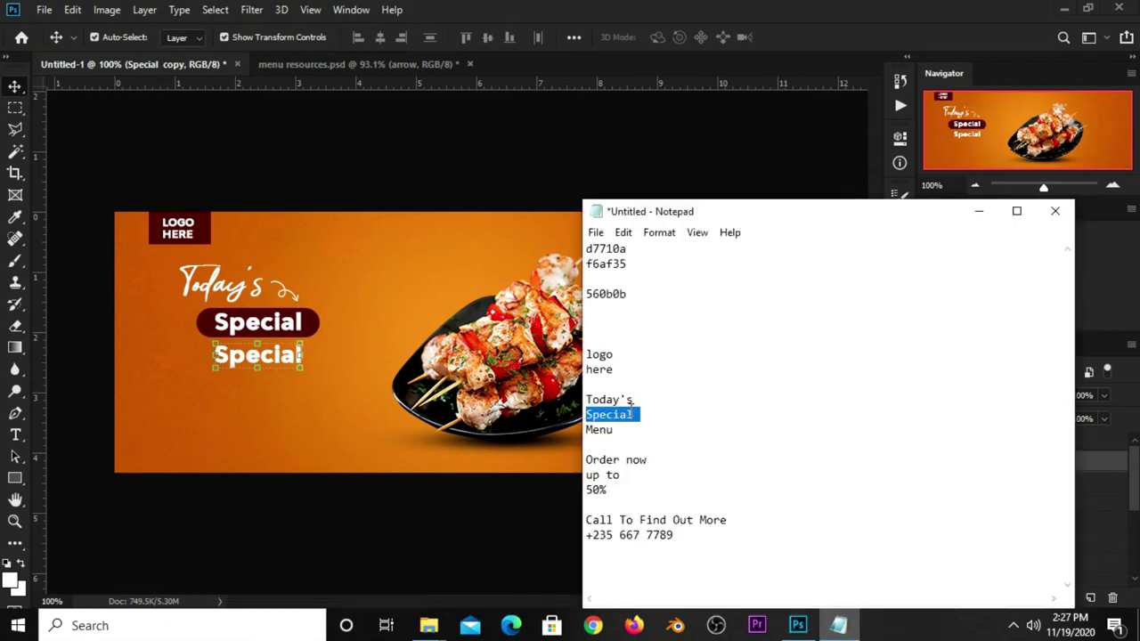
pyautogui.moveTo(629, 431); pyautogui.dragTo(591, 433)
pyautogui.rightClick(588, 433)
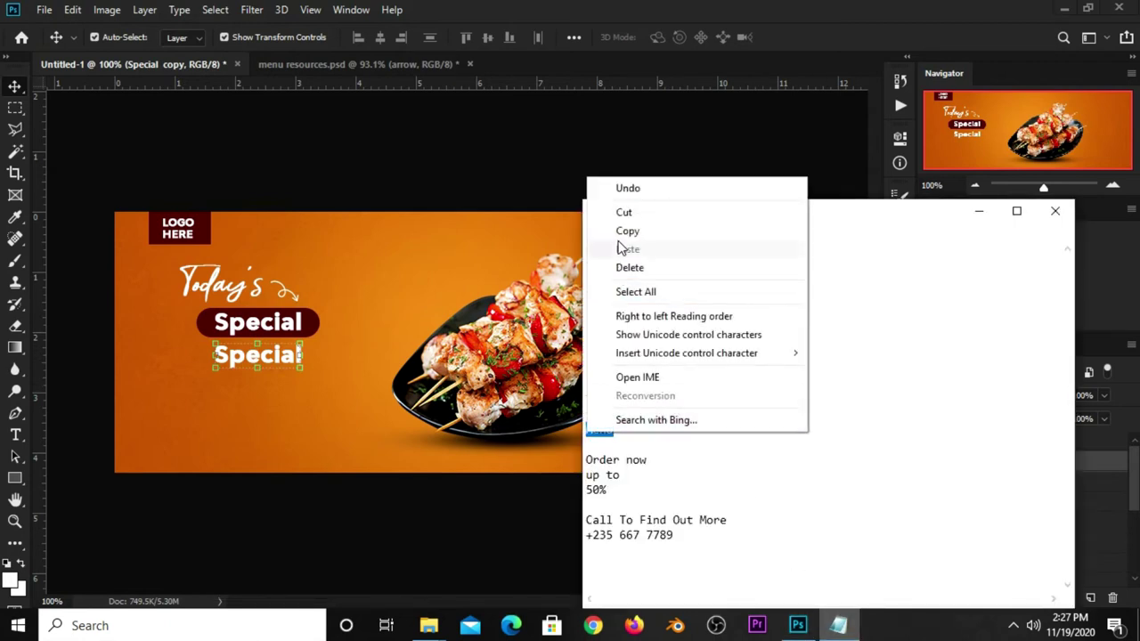
pyautogui.click(614, 229)
# - Replace the duplicated text with the word 'Menu'
pyautogui.click(788, 39)
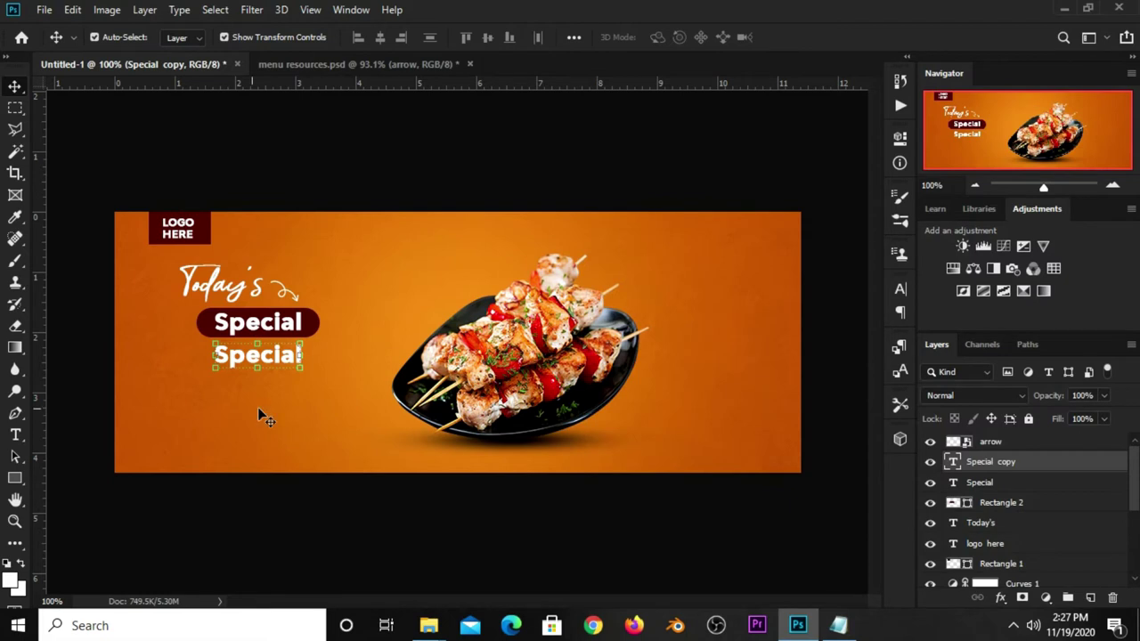
pyautogui.rightClick(16, 435)
pyautogui.click(80, 435)
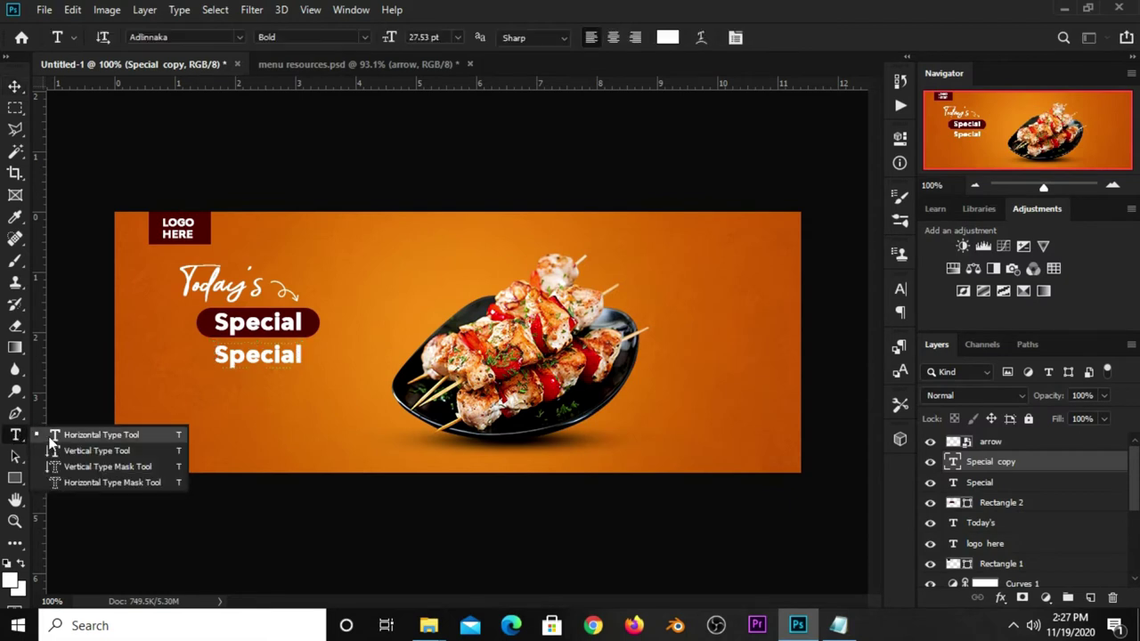
pyautogui.click(258, 352)
pyautogui.hotkey('ctrl', 'a')
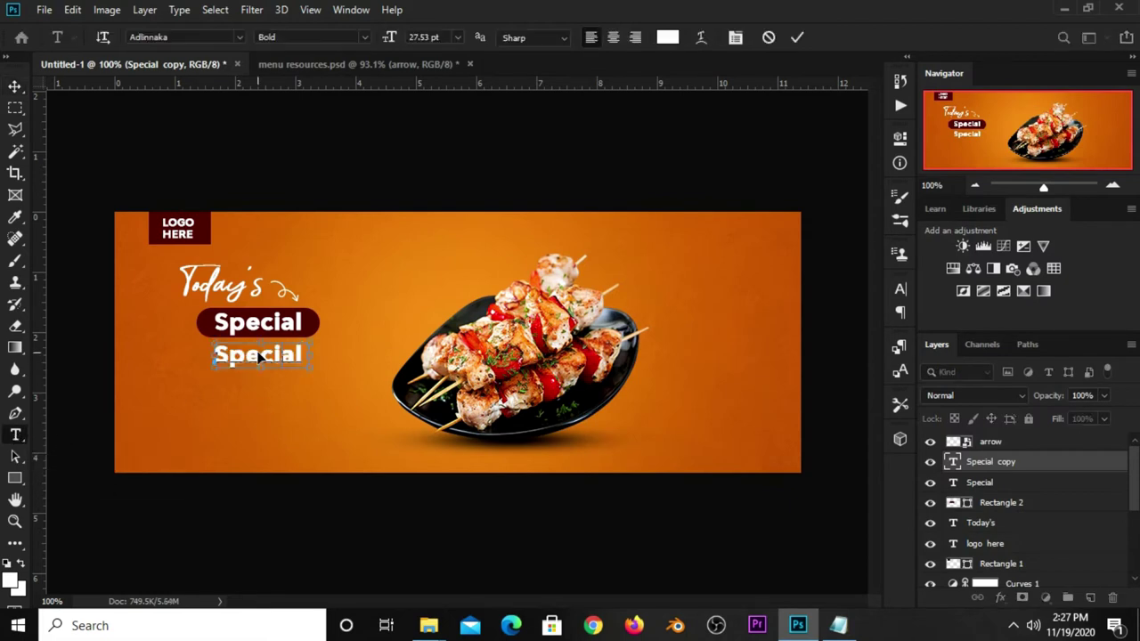
pyautogui.hotkey('ctrl', 'v')
pyautogui.click(797, 37)
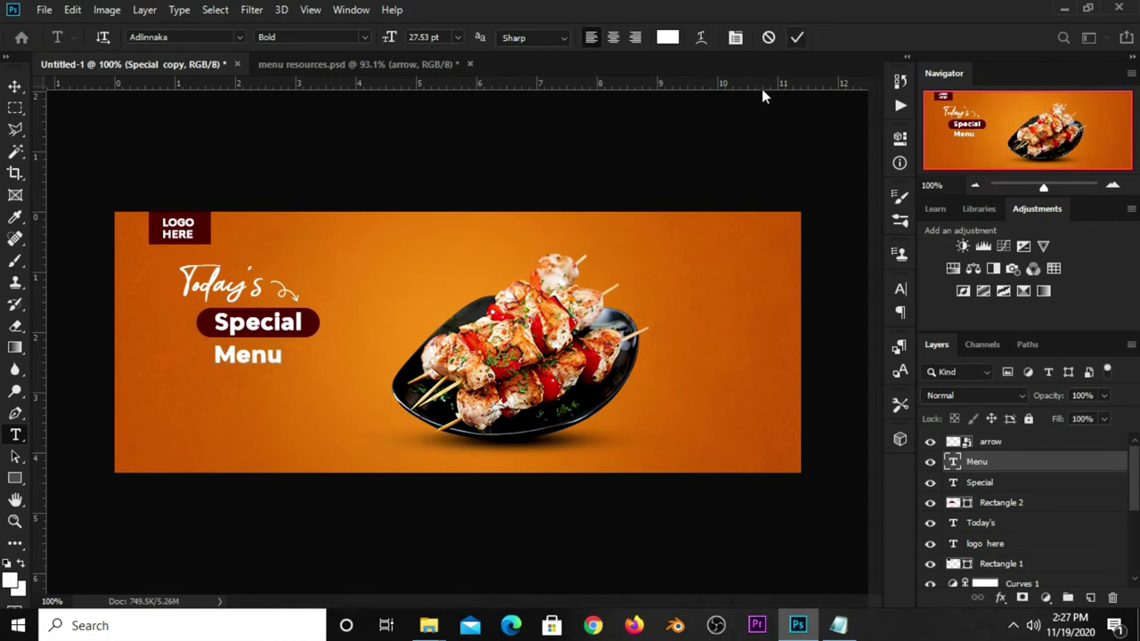
# - Set Menu in Zing Rust Demo with maroon colour sampled from the pill
pyautogui.press('v')
pyautogui.click(900, 289)
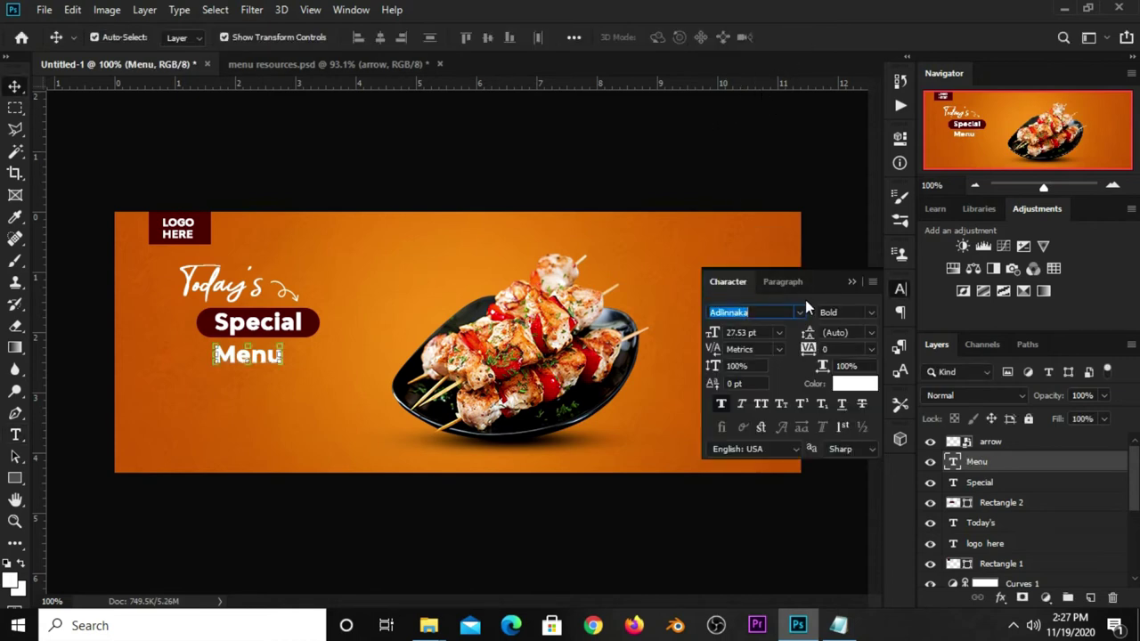
pyautogui.click(798, 313)
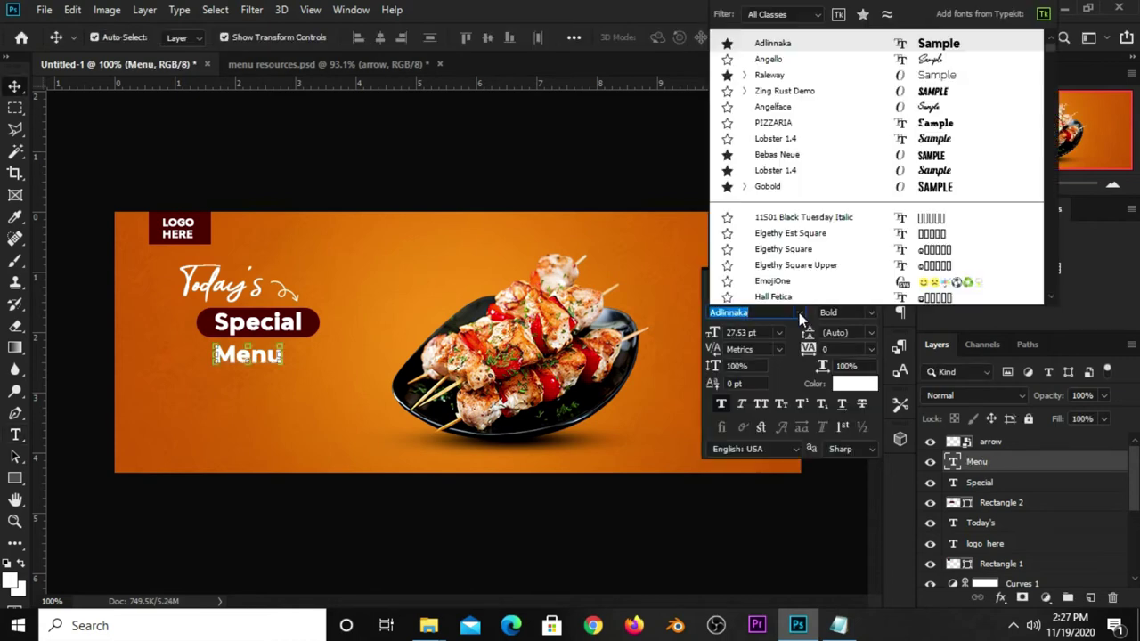
pyautogui.click(768, 92)
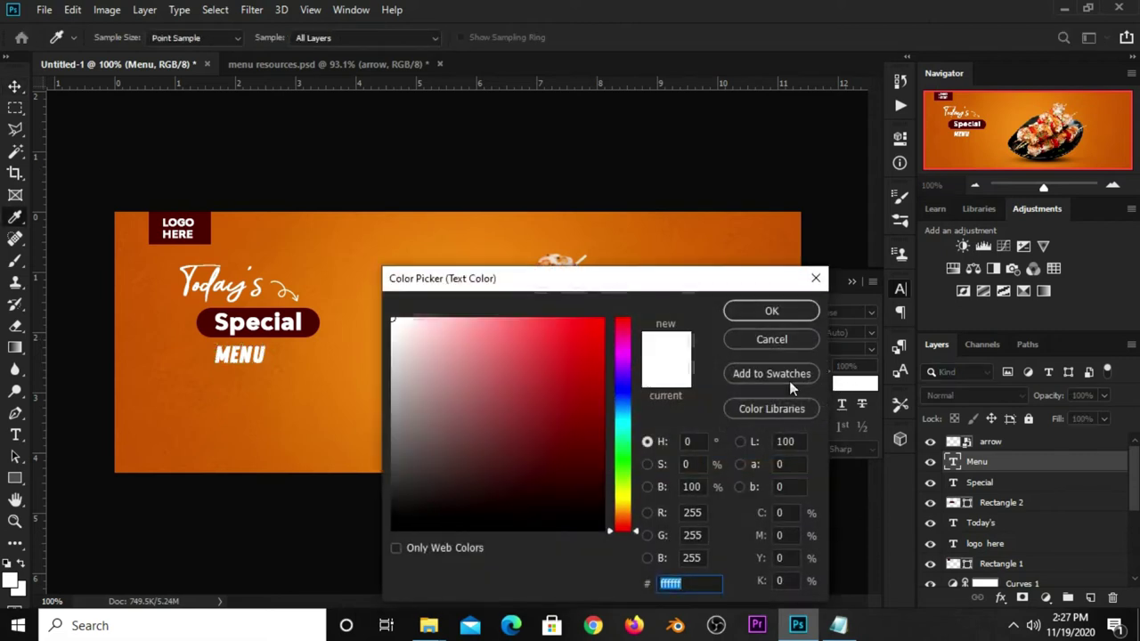
pyautogui.click(318, 327)
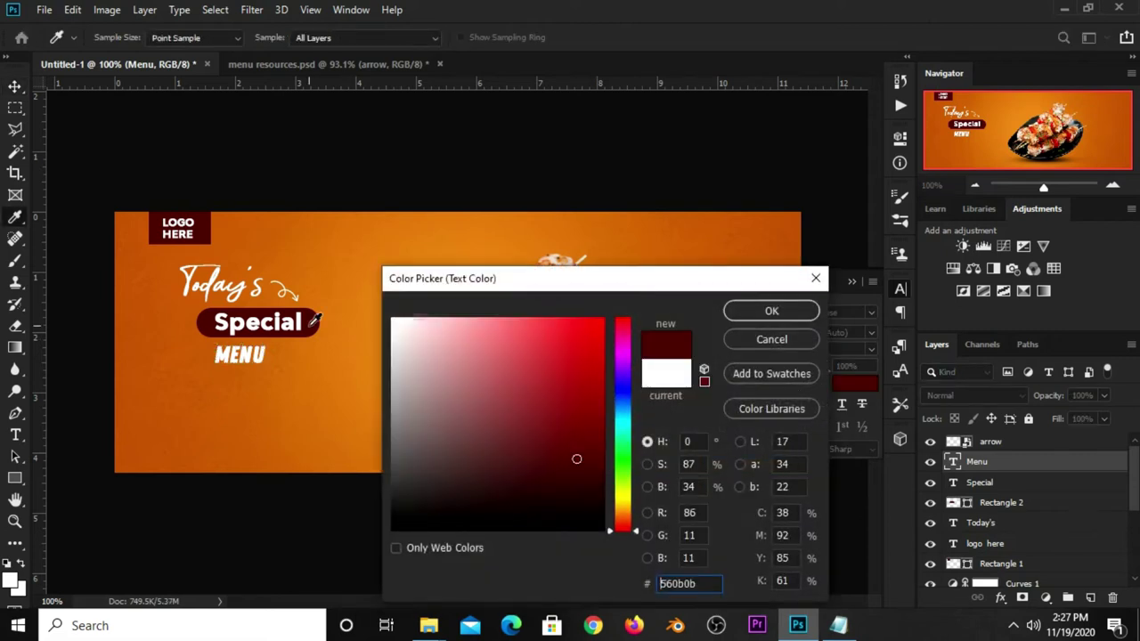
pyautogui.click(742, 314)
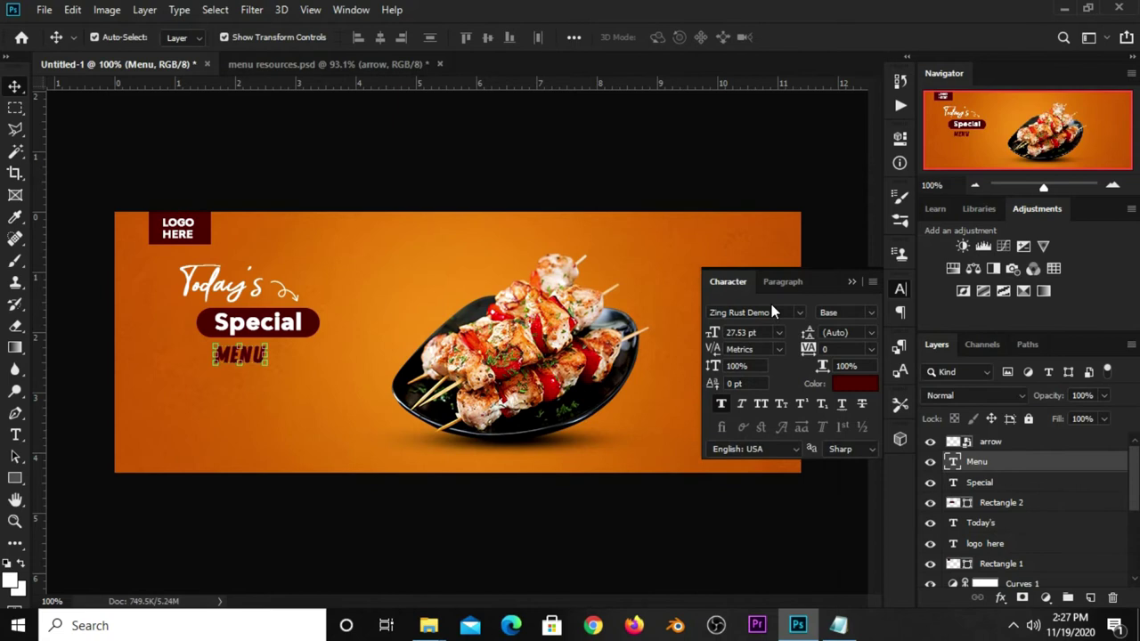
pyautogui.click(850, 283)
# - Enlarge MENU and position it beneath the Special pill
pyautogui.hotkey('ctrl', 't')
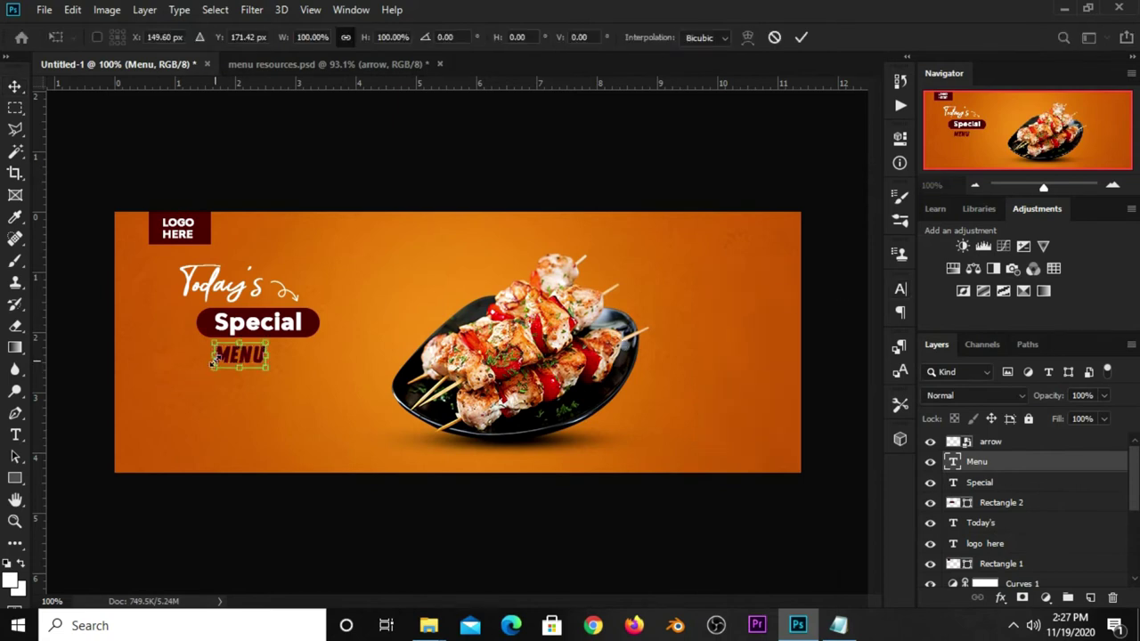
pyautogui.moveTo(215, 362)
pyautogui.mouseDown()
pyautogui.moveTo(146, 403)
pyautogui.moveTo(227, 358)
pyautogui.mouseUp()
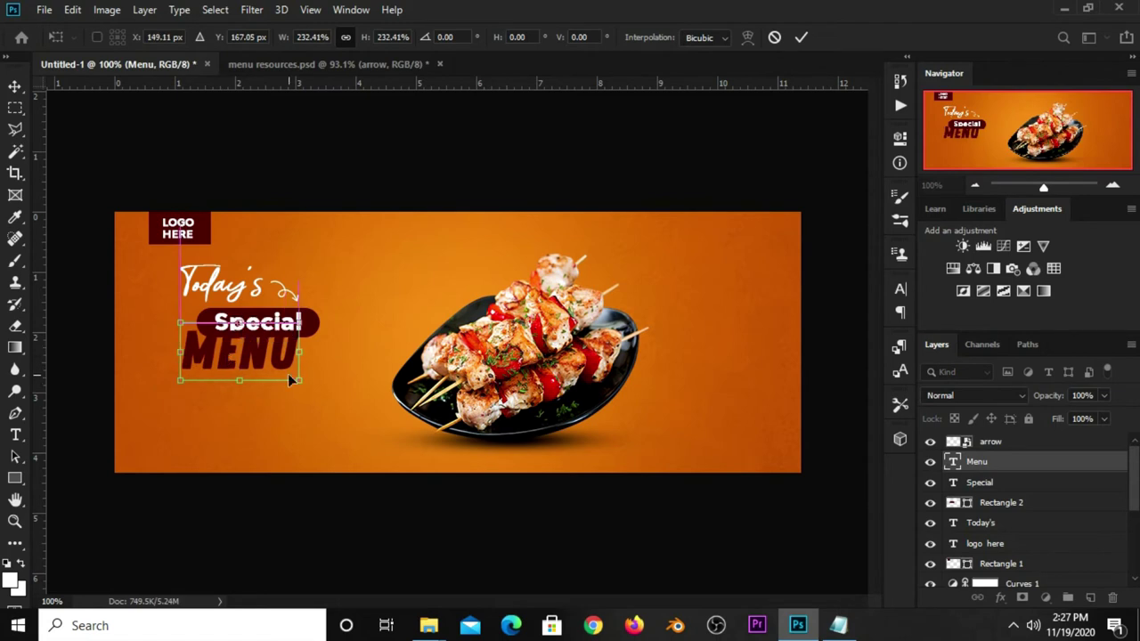
pyautogui.moveTo(294, 381); pyautogui.dragTo(323, 395)
pyautogui.moveTo(239, 362); pyautogui.dragTo(238, 372)
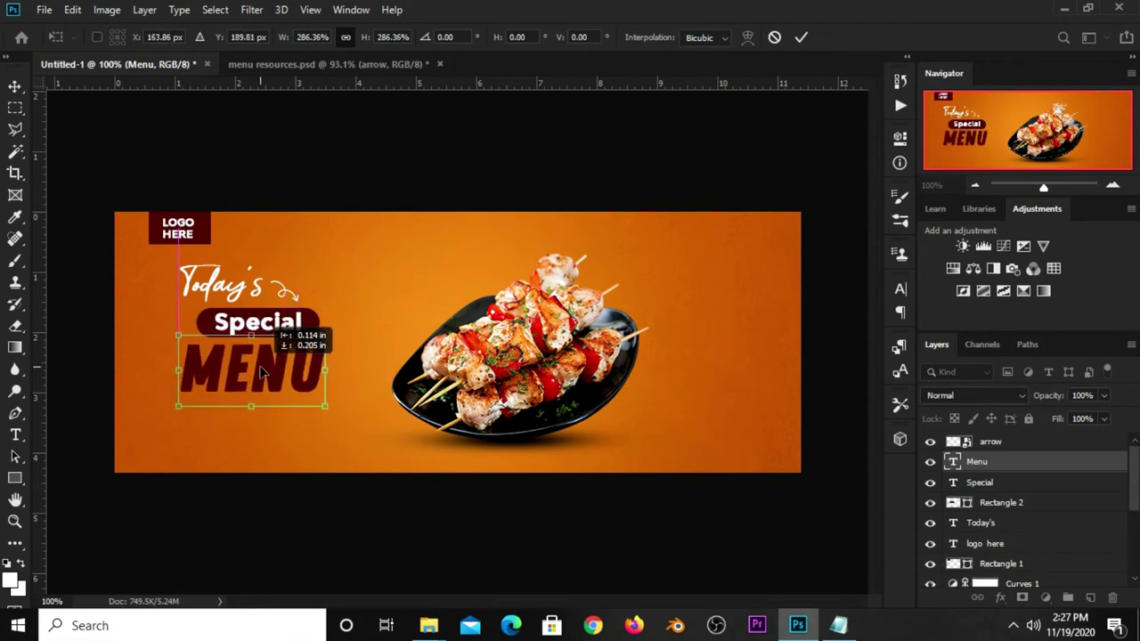
pyautogui.press('Return')
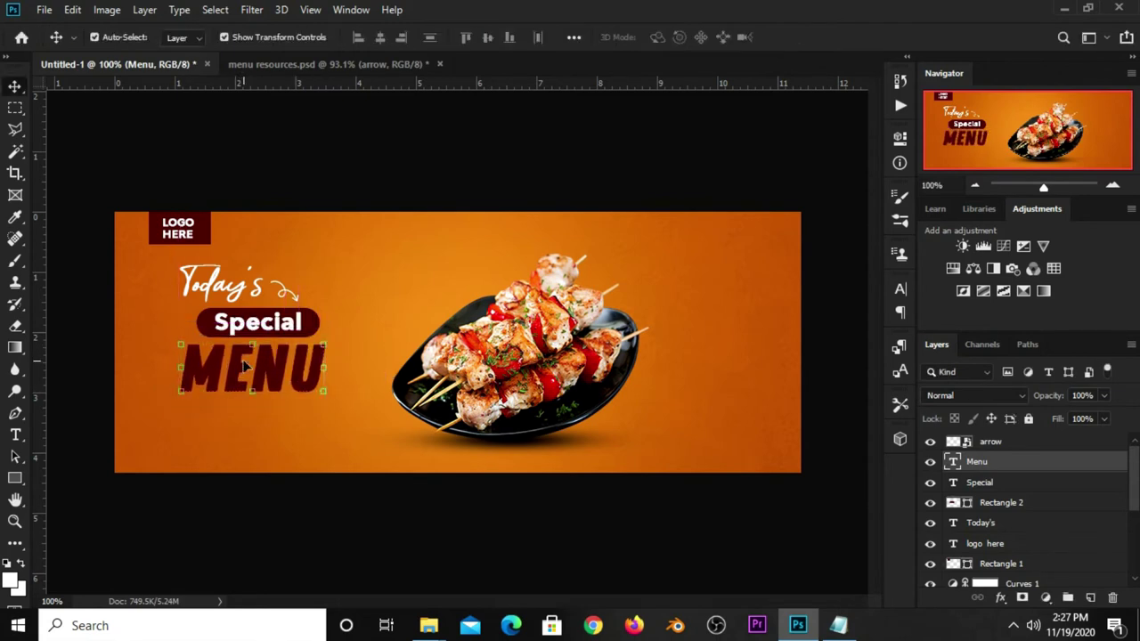
pyautogui.press('Up')
pyautogui.press('Up')
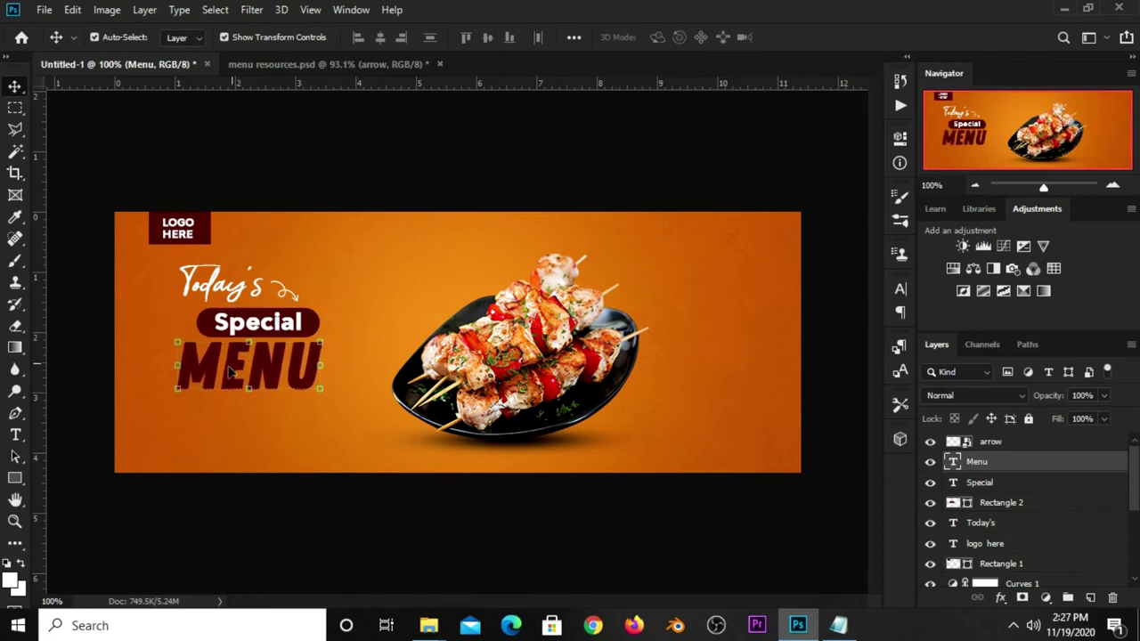
pyautogui.hotkey('ctrl', 't')
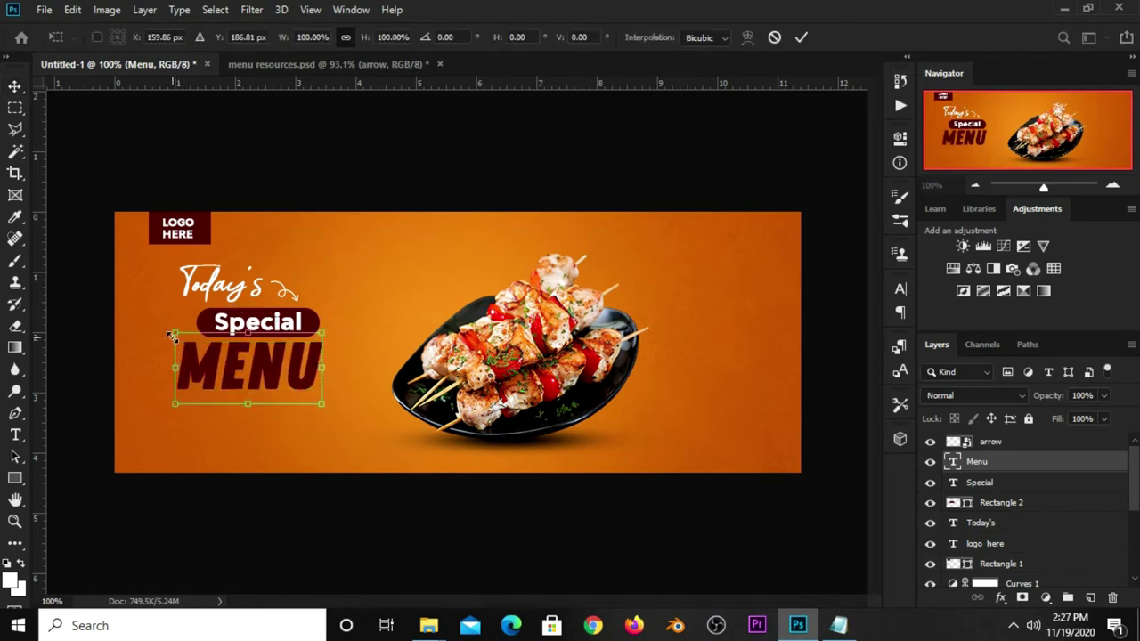
pyautogui.moveTo(171, 334); pyautogui.dragTo(166, 334)
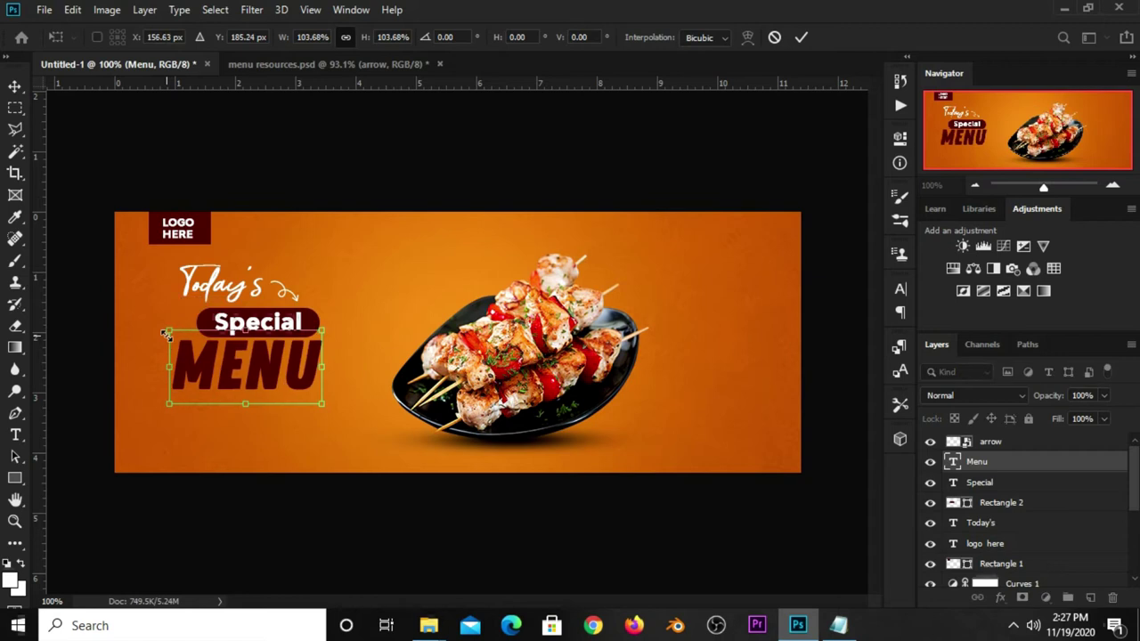
pyautogui.press('Return')
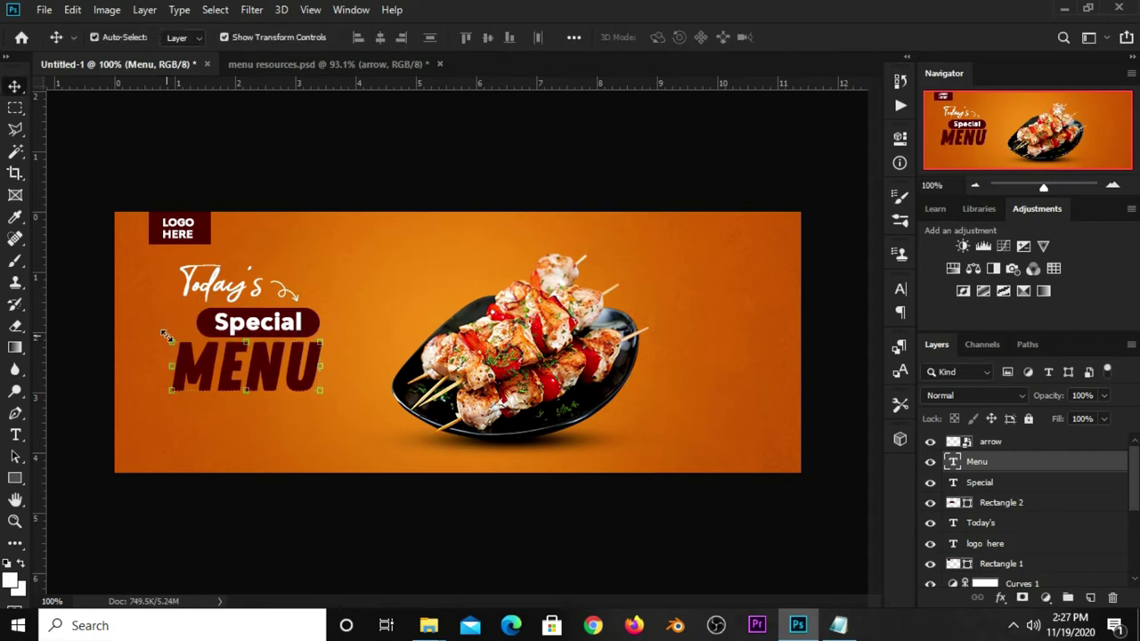
# - Add a drop shadow to MENU: 39% opacity, 180° angle, 3 px distance, 13% spread
pyautogui.click(1002, 595)
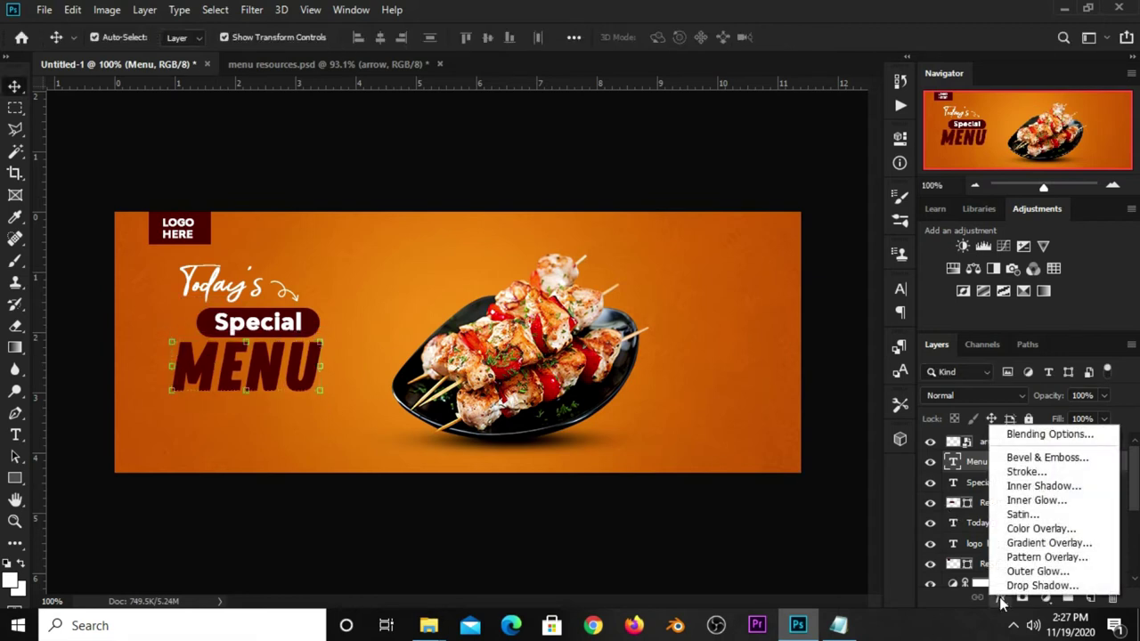
pyautogui.click(785, 523)
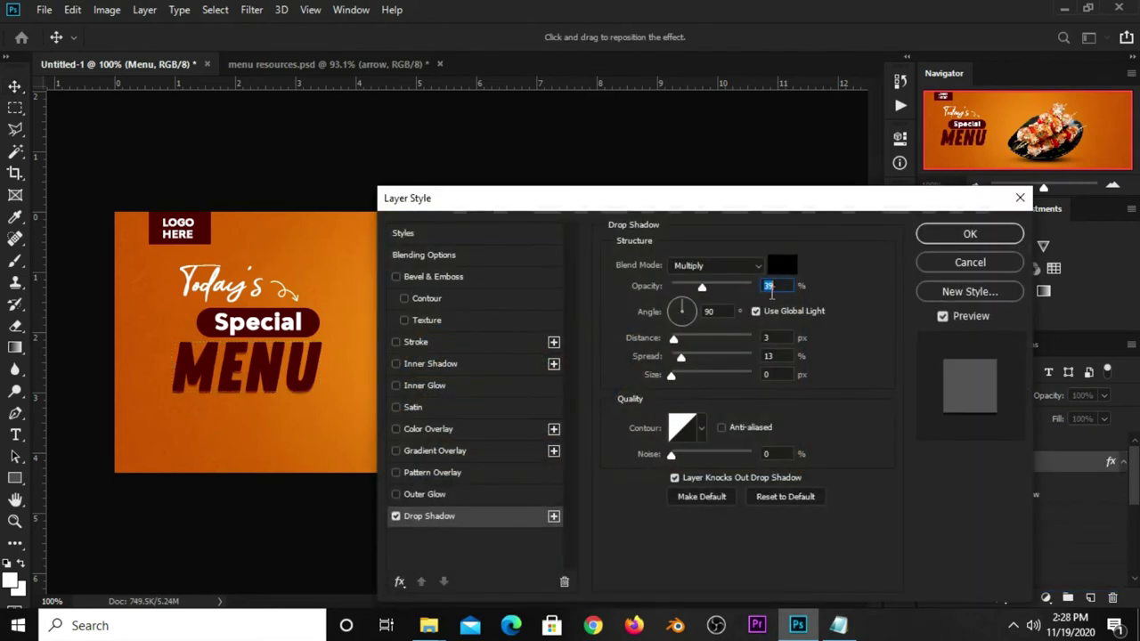
pyautogui.press('Tab')
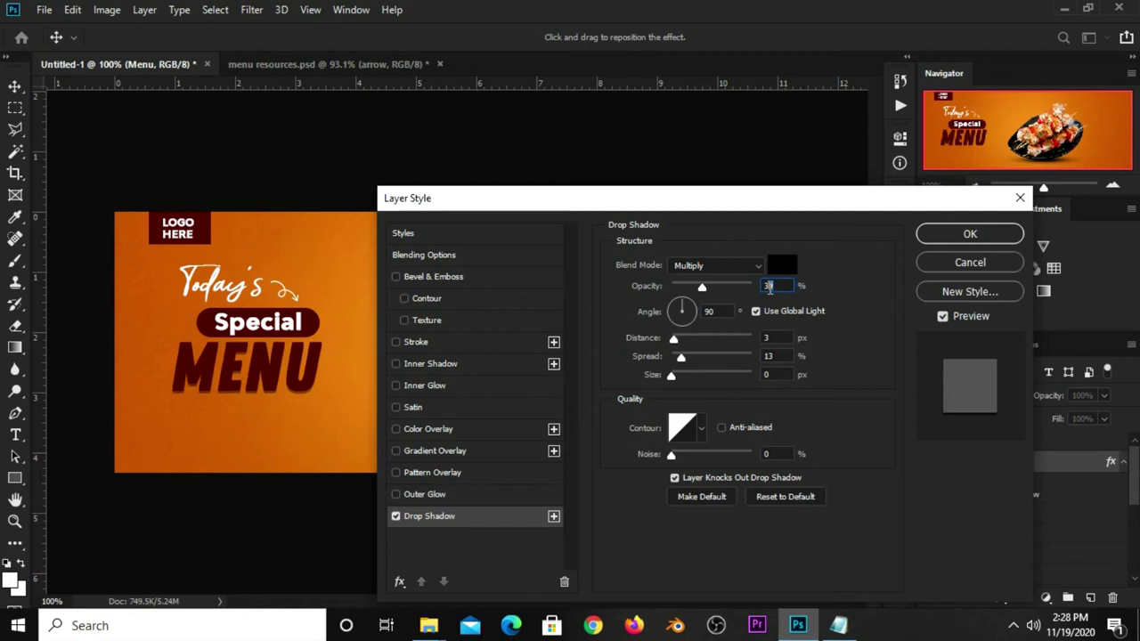
pyautogui.write('180')
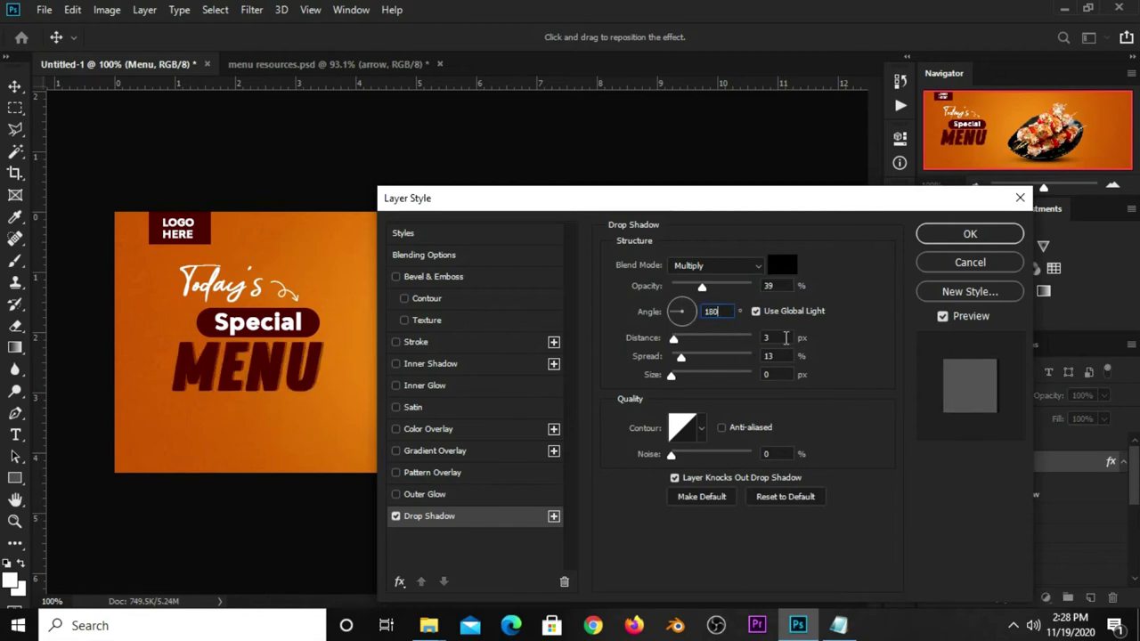
pyautogui.doubleClick(771, 355)
pyautogui.press('Return')
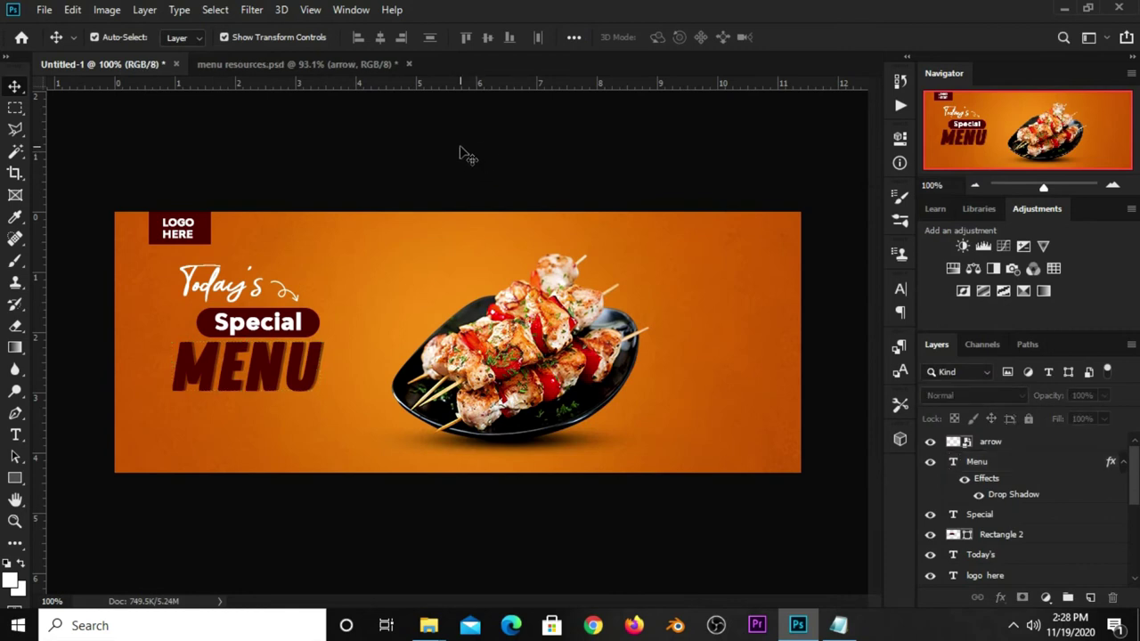
# - Copy the white Lorem ipsum layer from menu resources.psd and fit it just beneath MENU
pyautogui.click(314, 66)
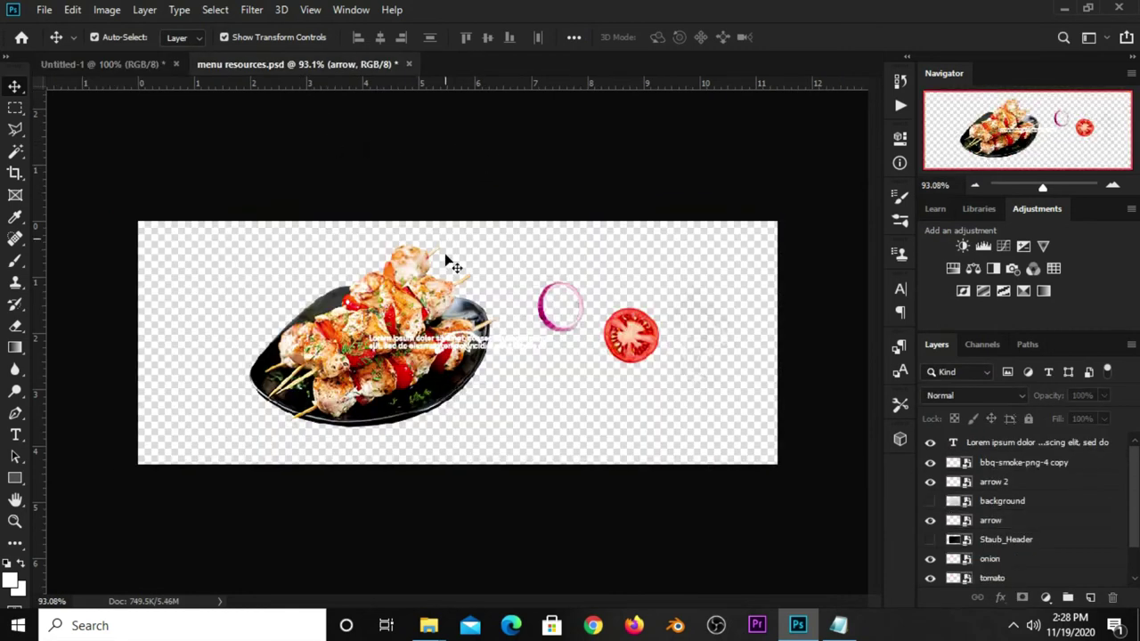
pyautogui.click(433, 342)
pyautogui.moveTo(215, 283); pyautogui.dragTo(328, 336)
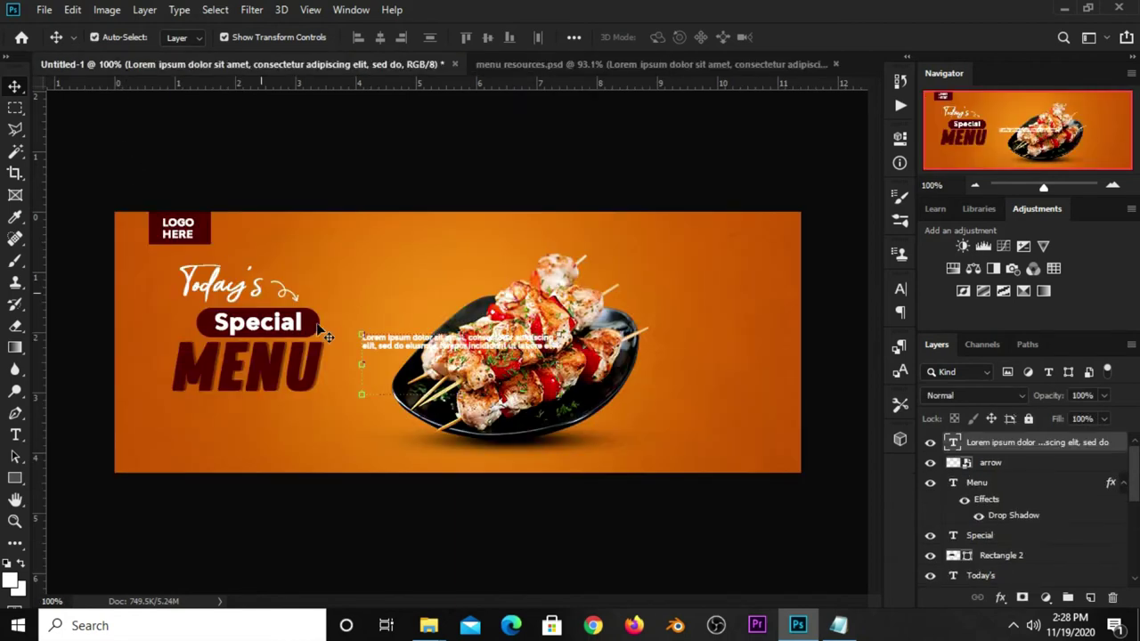
pyautogui.hotkey('ctrl', 't')
pyautogui.moveTo(429, 329); pyautogui.dragTo(274, 416)
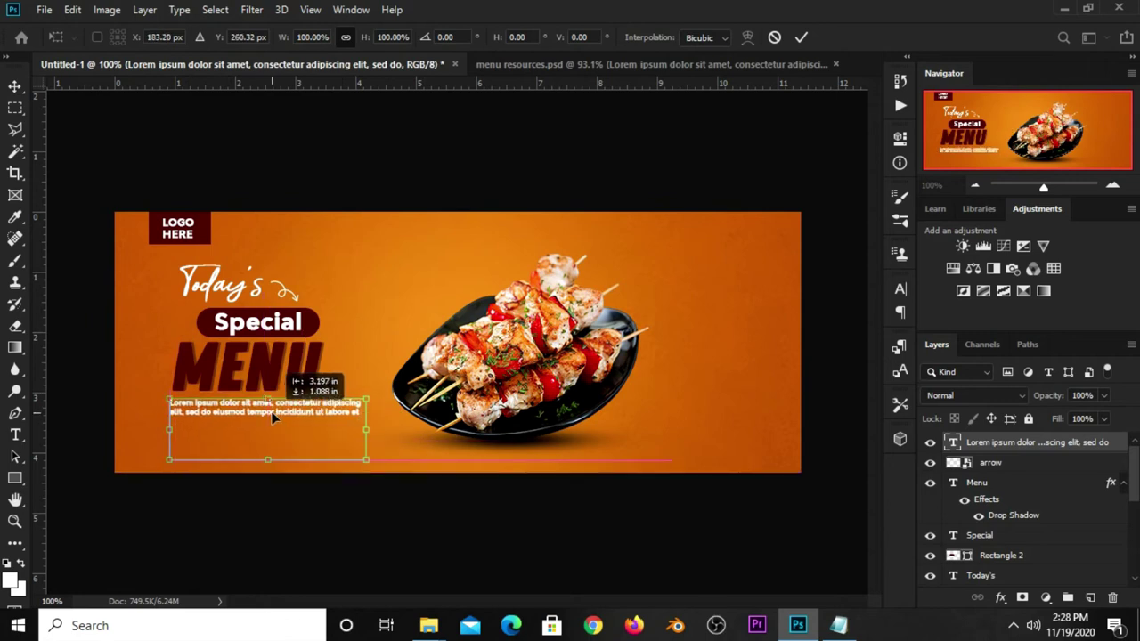
pyautogui.press('Return')
pyautogui.hotkey('ctrl', 't')
pyautogui.moveTo(365, 458); pyautogui.dragTo(362, 455)
pyautogui.press('Return')
pyautogui.click(394, 173)
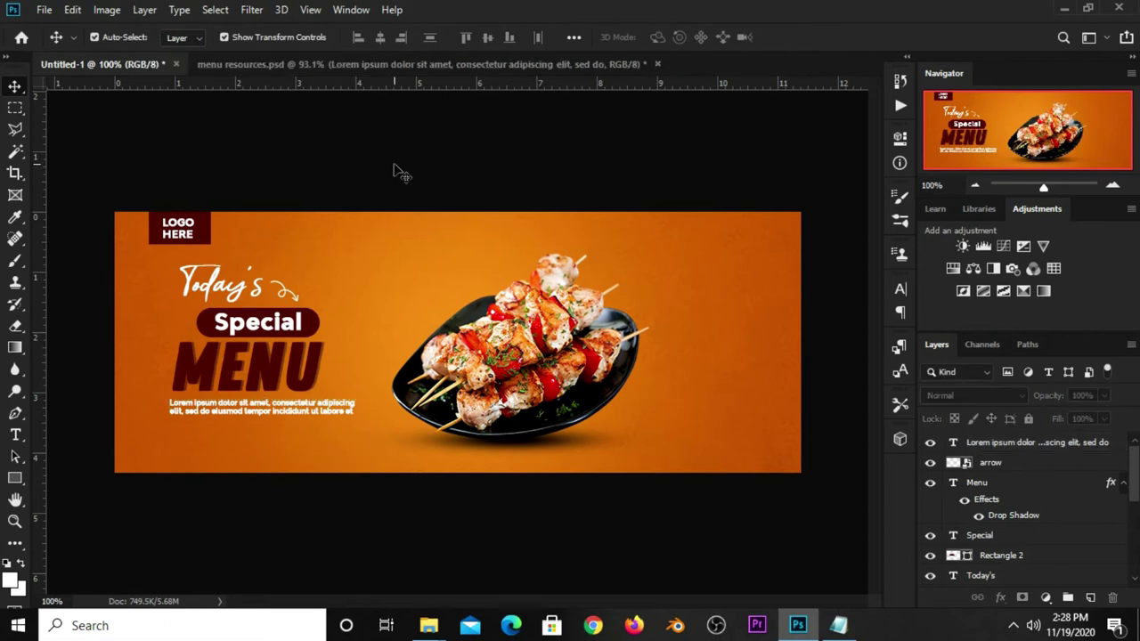
# - Draw a white 112×23 px rectangle below Lorem ipsum and round its corners to 11.5 px
pyautogui.moveTo(22, 481); pyautogui.dragTo(49, 482)
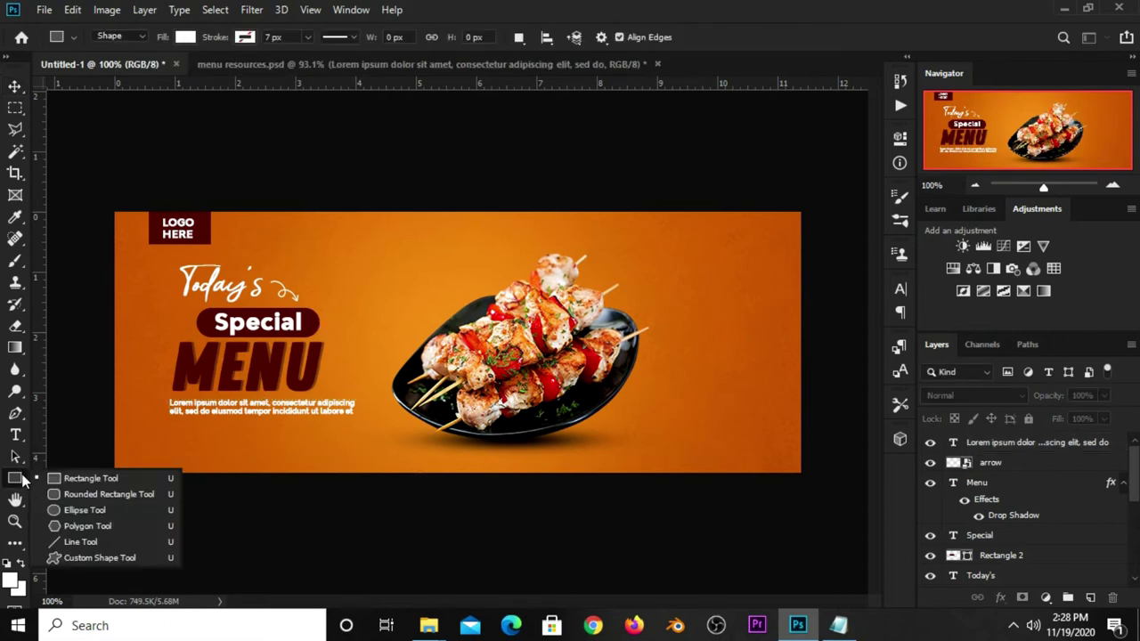
pyautogui.moveTo(167, 442); pyautogui.dragTo(260, 458)
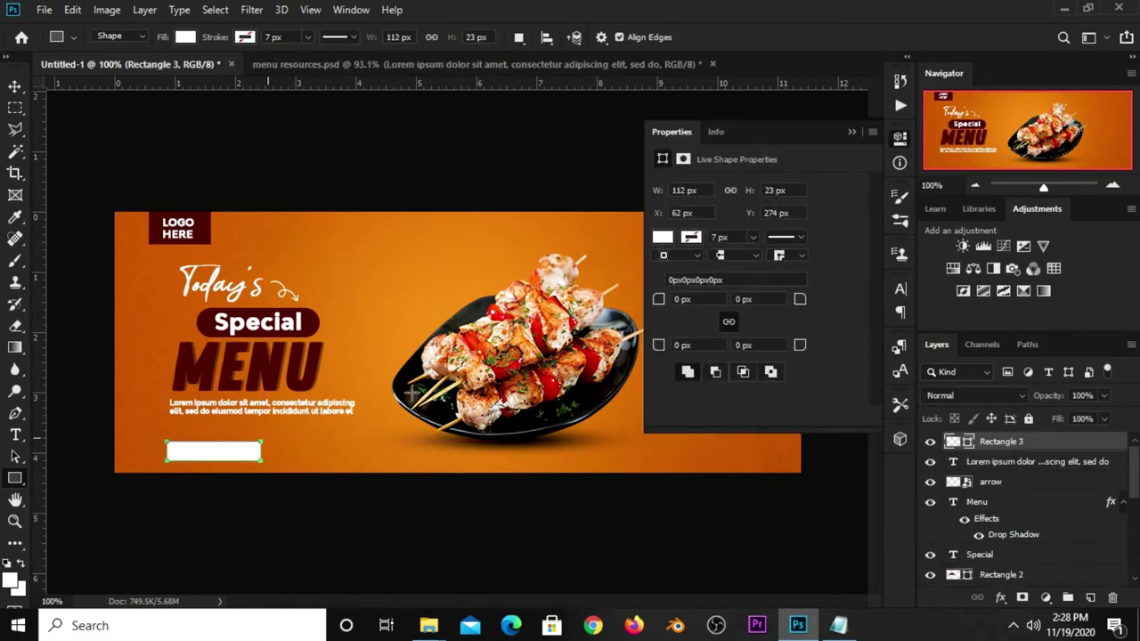
pyautogui.click(746, 276)
pyautogui.click(667, 140)
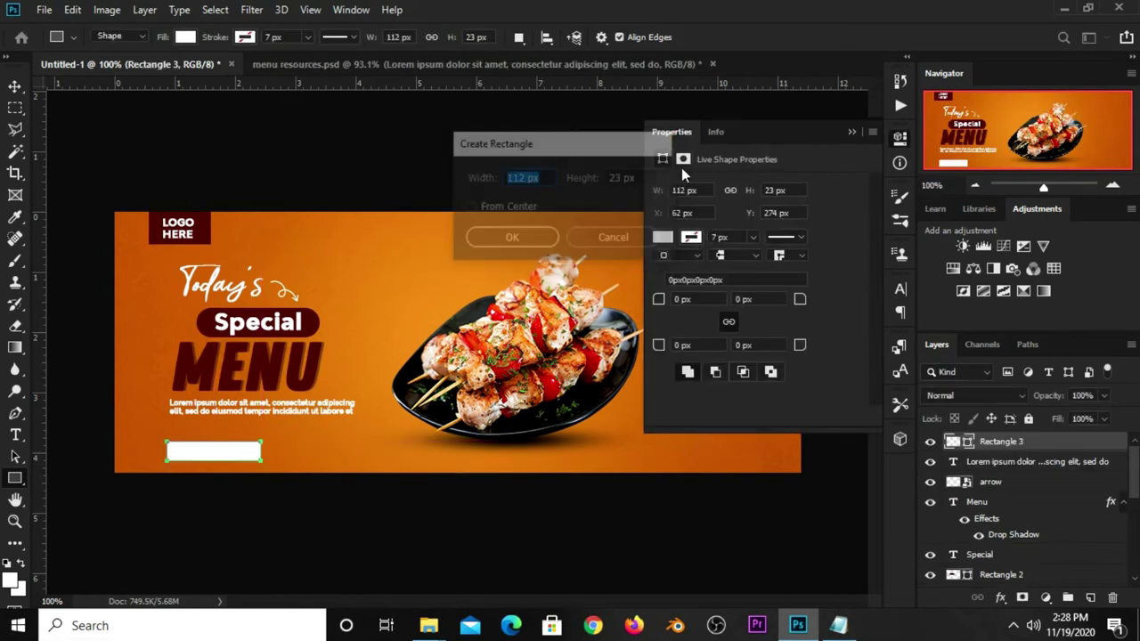
pyautogui.moveTo(799, 299); pyautogui.dragTo(819, 250)
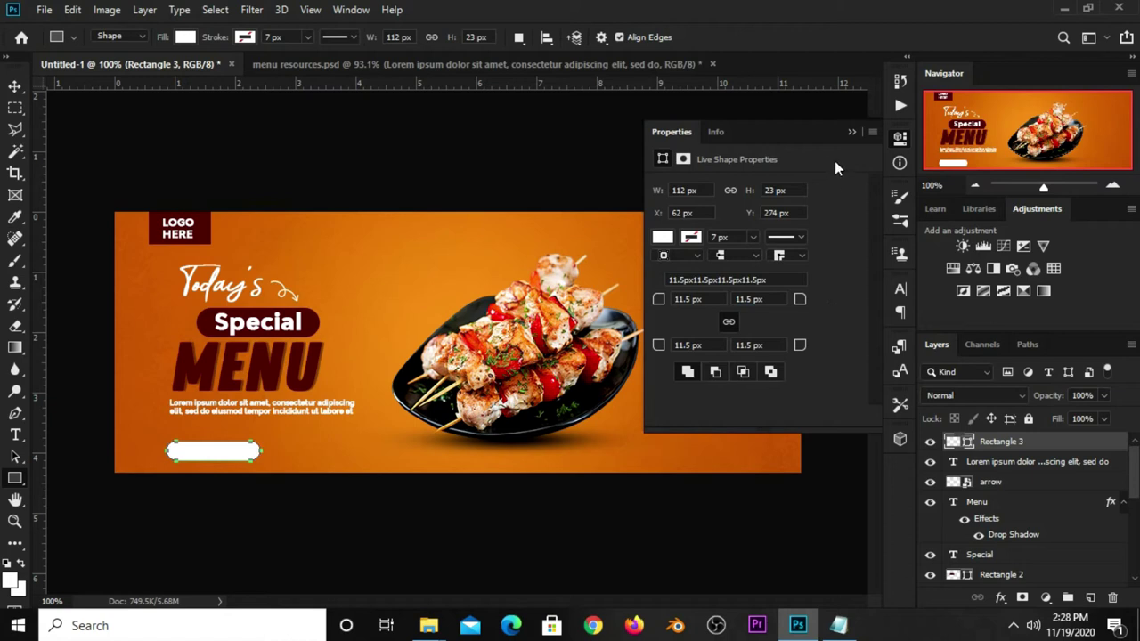
# - Make the white pill button slightly taller with Free Transform
pyautogui.press('v')
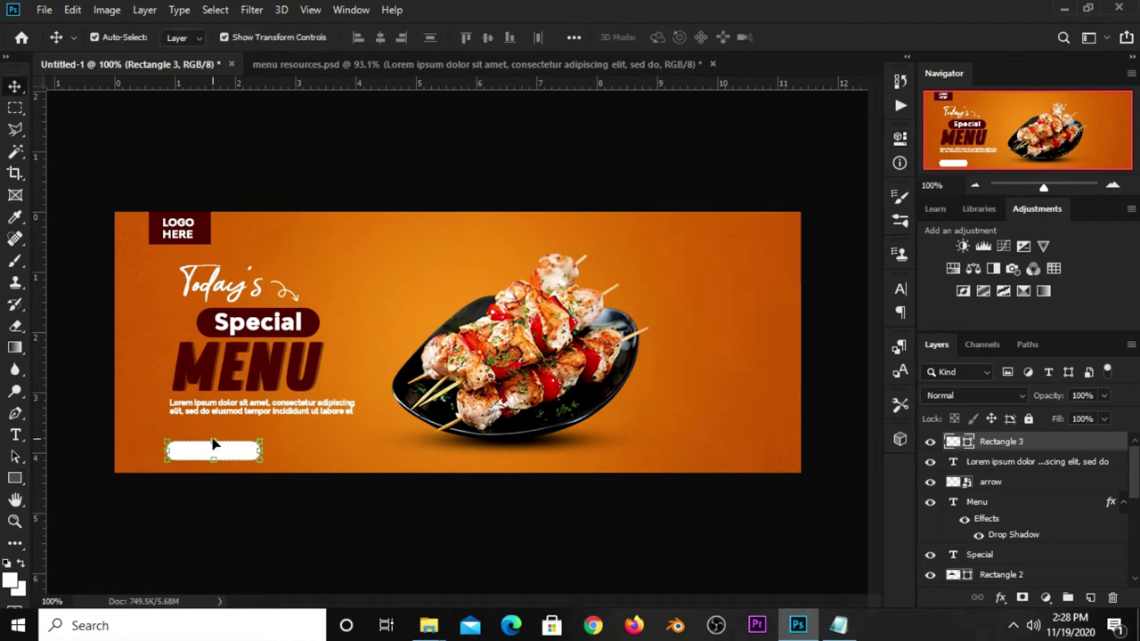
pyautogui.hotkey('ctrl', 't')
pyautogui.moveTo(213, 436)
pyautogui.mouseDown()
pyautogui.moveTo(214, 426)
pyautogui.moveTo(180, 454)
pyautogui.mouseUp()
pyautogui.hotkey('ctrl', '+')
pyautogui.press('Return')
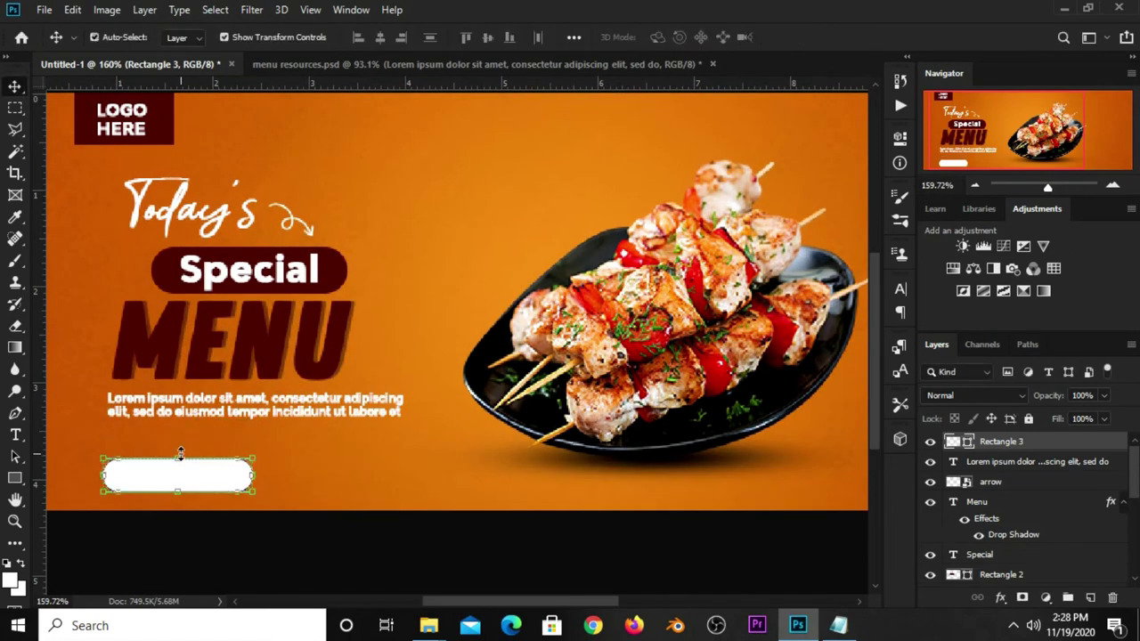
pyautogui.hotkey('ctrl', '1')
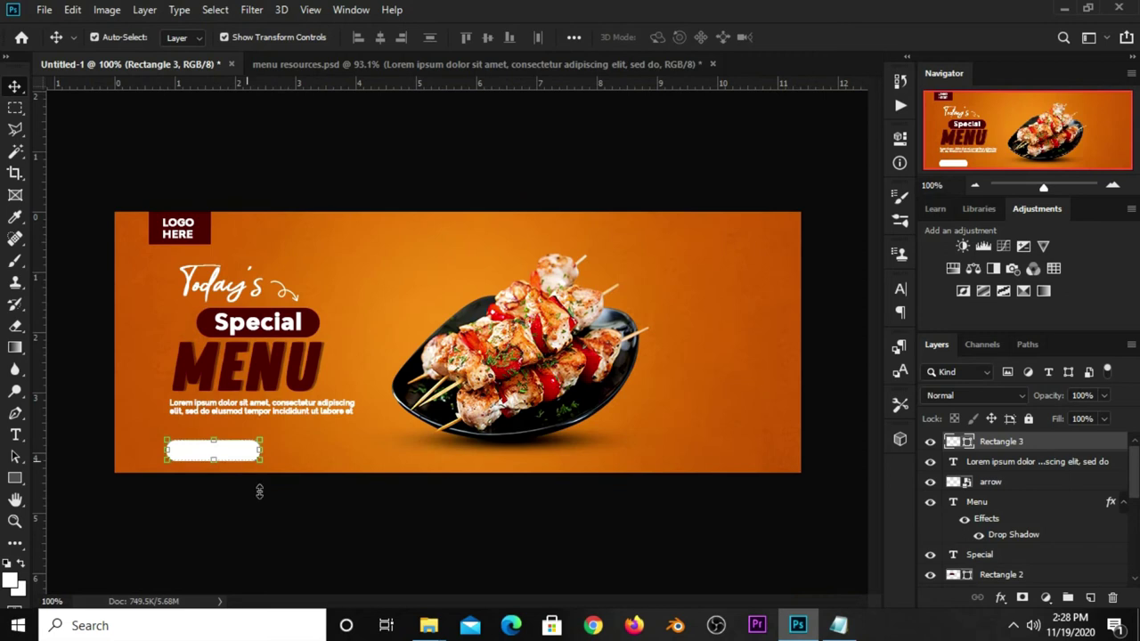
pyautogui.click(280, 523)
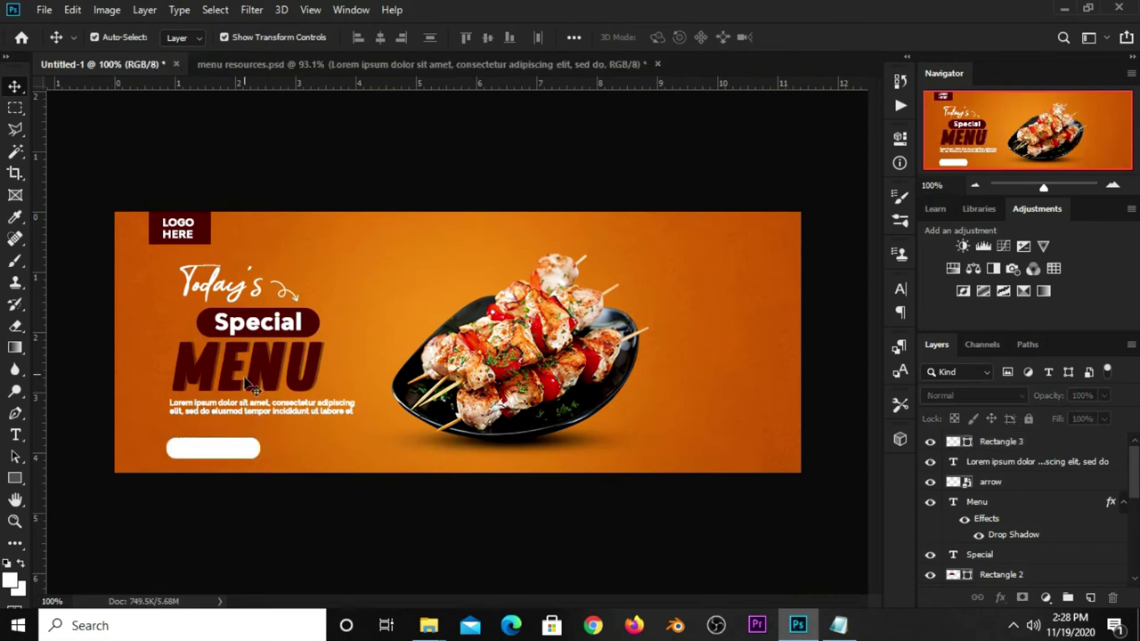
pyautogui.click(254, 333)
# - Duplicate the Special text onto the button and stack the copy above Rectangle 3
pyautogui.moveTo(252, 328); pyautogui.dragTo(307, 456)
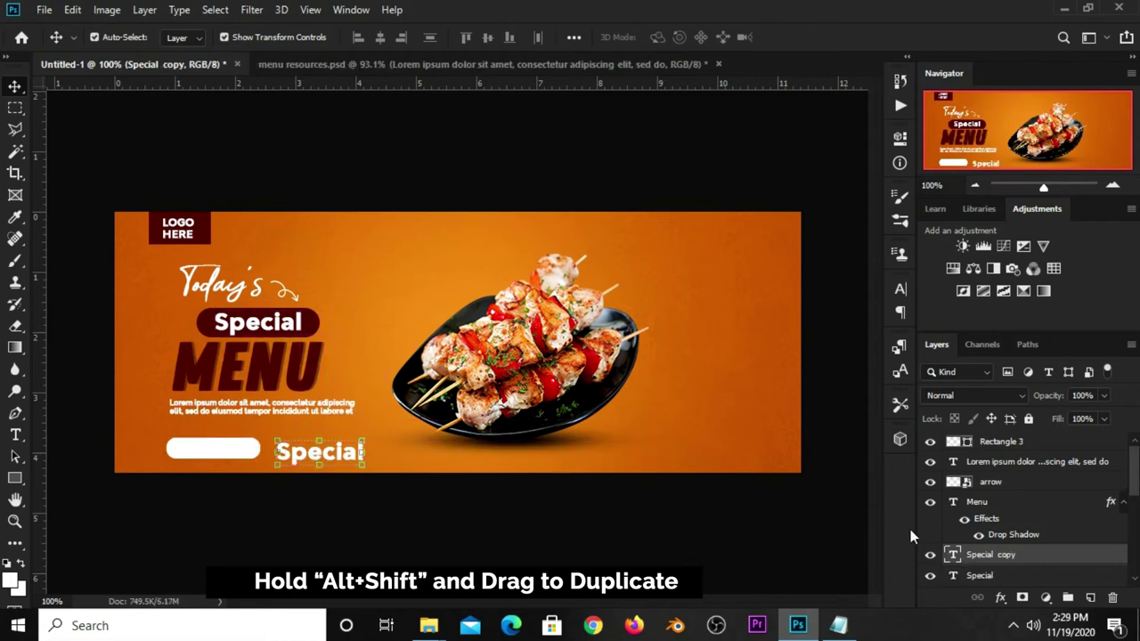
pyautogui.moveTo(978, 556)
pyautogui.mouseDown()
pyautogui.moveTo(975, 427)
pyautogui.moveTo(977, 452)
pyautogui.moveTo(983, 440)
pyautogui.mouseUp()
pyautogui.click(993, 442)
pyautogui.click(978, 461)
# - Replace the Special copy's text with 'Order now' copied from the Notepad notes
pyautogui.click(838, 625)
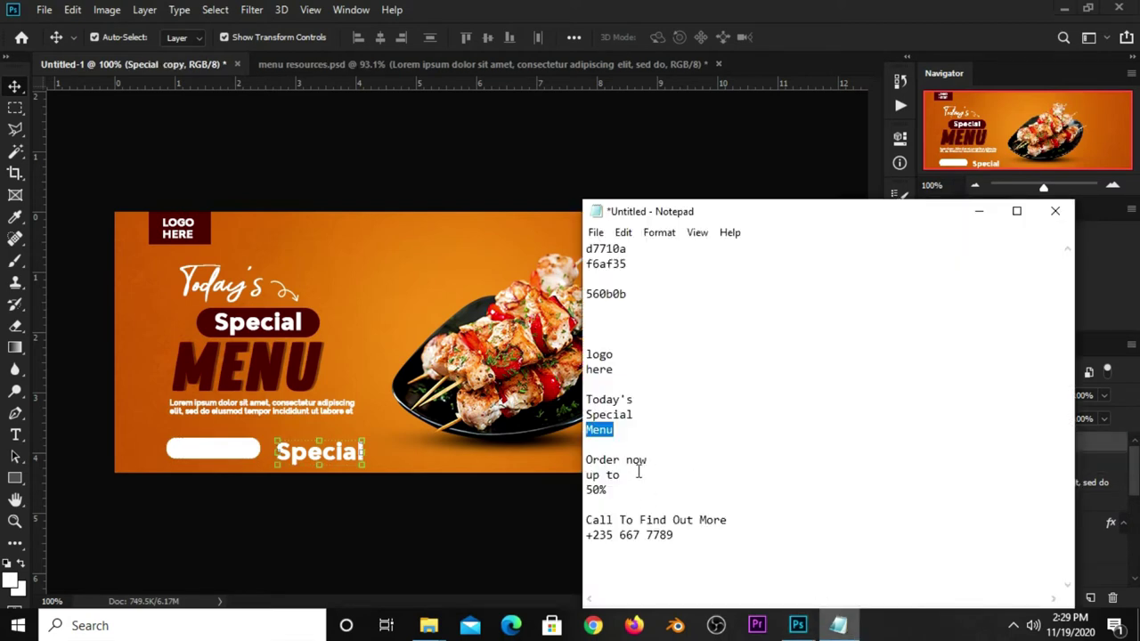
pyautogui.moveTo(648, 460); pyautogui.dragTo(587, 457)
pyautogui.rightClick(604, 451)
pyautogui.click(646, 252)
pyautogui.click(777, 35)
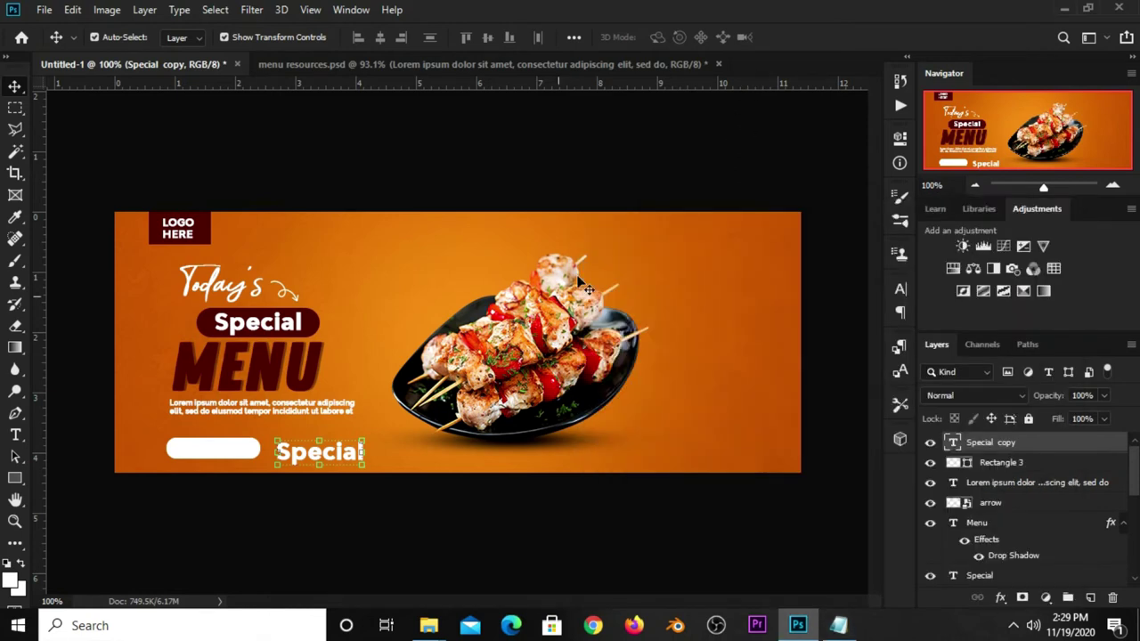
pyautogui.doubleClick(293, 469)
pyautogui.hotkey('ctrl', 'a')
pyautogui.hotkey('ctrl', 'v')
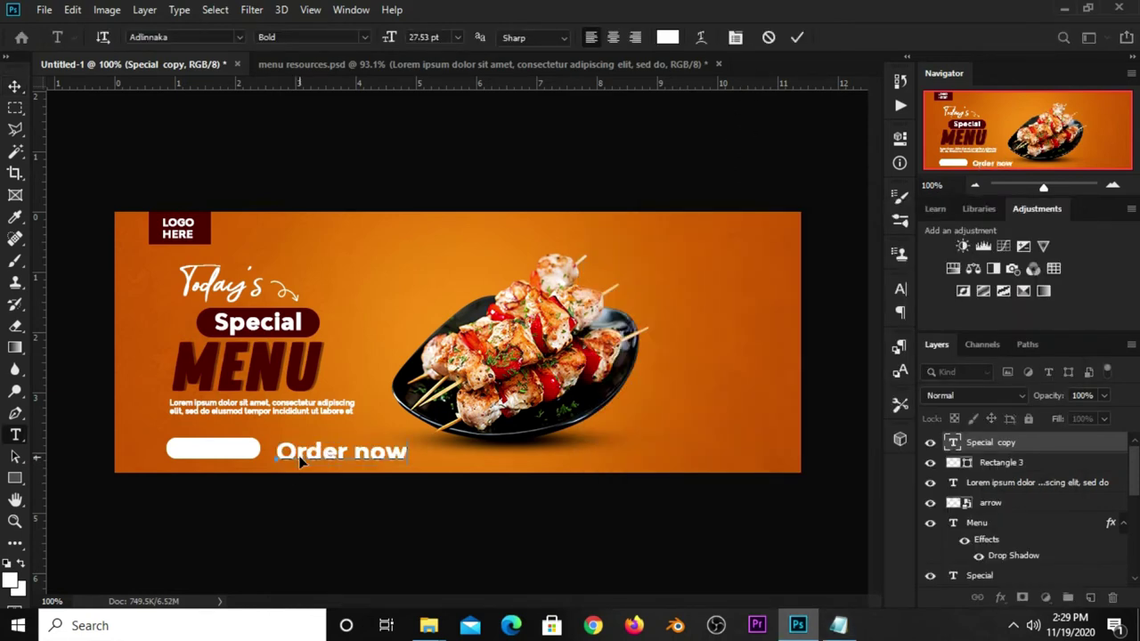
pyautogui.click(796, 40)
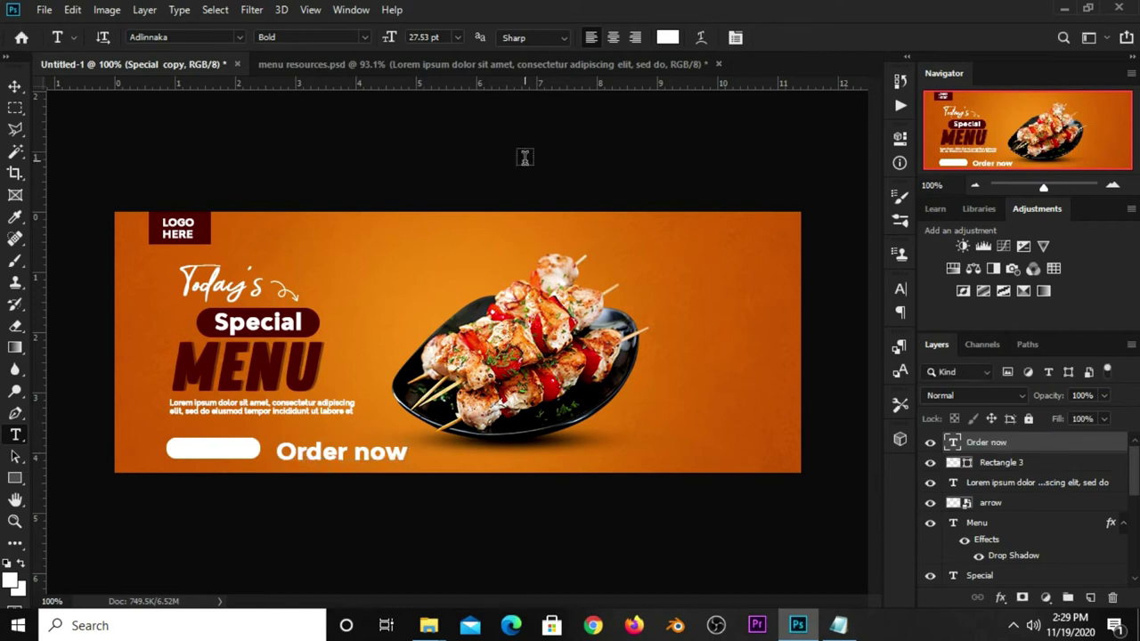
# - Set the Order now text to MENU's dark red 560b0b and All Caps
pyautogui.press('v')
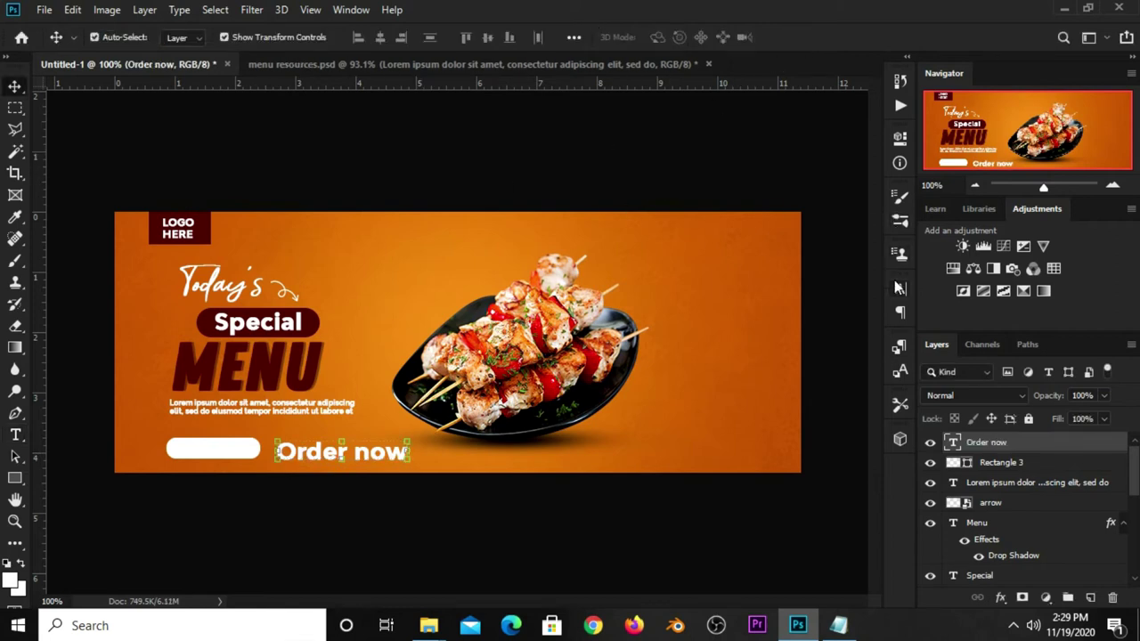
pyautogui.click(899, 287)
pyautogui.click(854, 384)
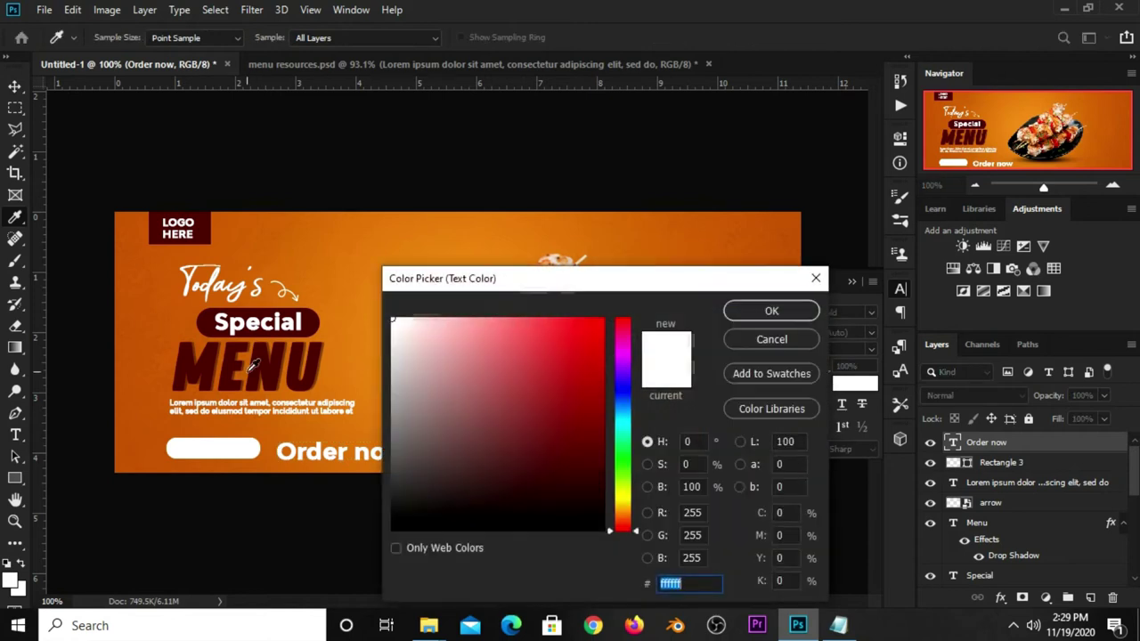
pyautogui.click(257, 363)
pyautogui.doubleClick(677, 584)
pyautogui.click(751, 309)
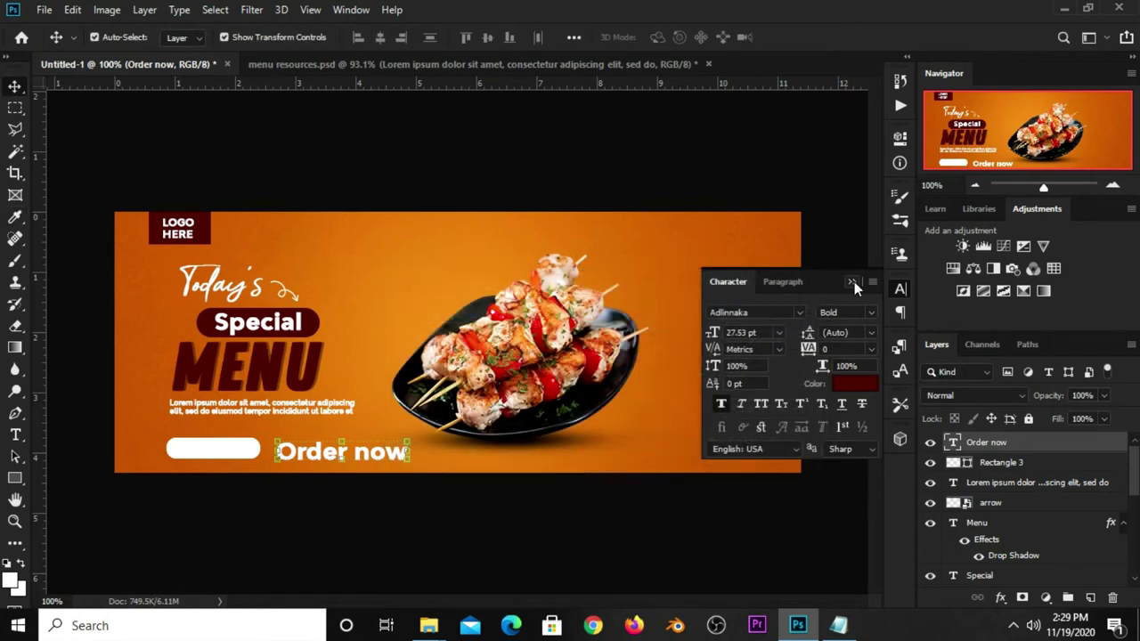
pyautogui.click(854, 282)
pyautogui.click(900, 289)
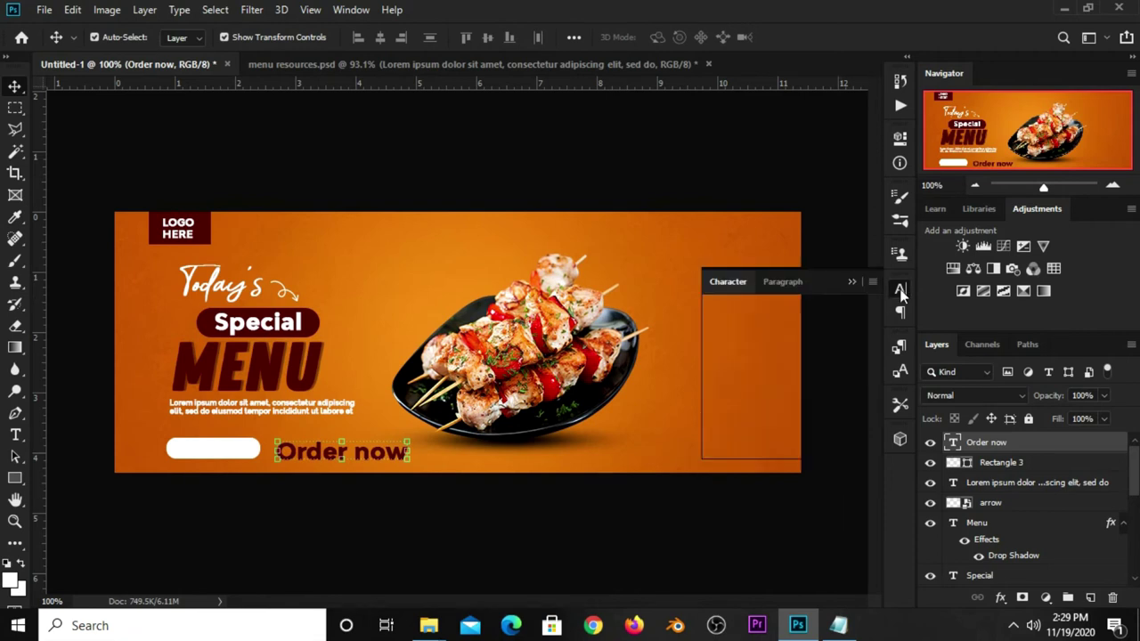
pyautogui.click(760, 405)
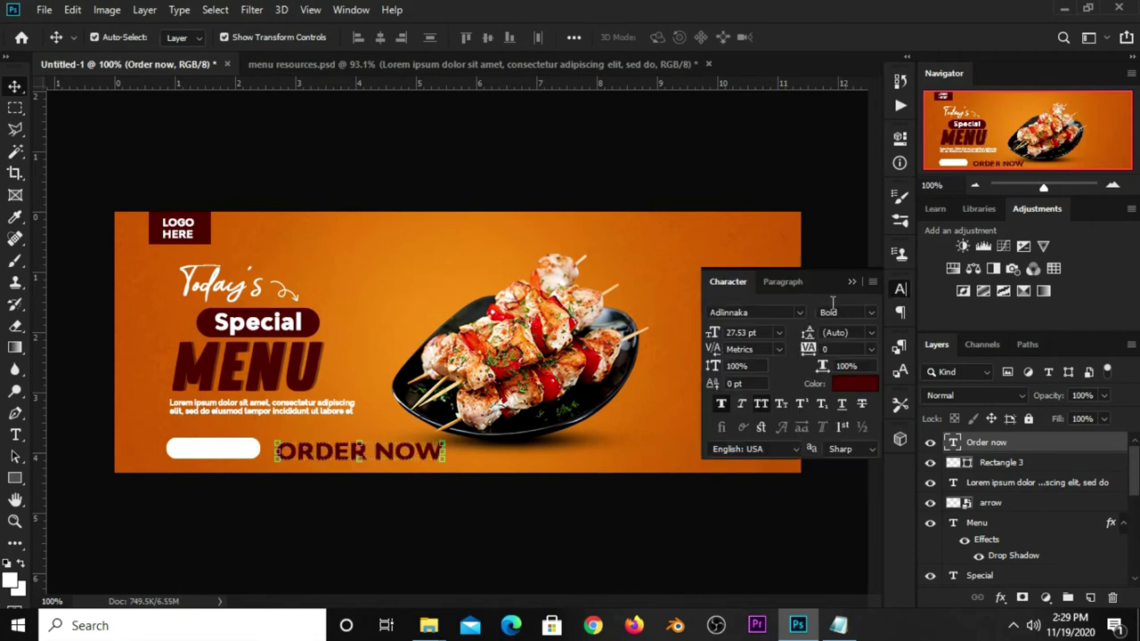
pyautogui.click(851, 283)
# - Scale ORDER NOW down to fit centred on the white button
pyautogui.moveTo(430, 438)
pyautogui.mouseDown()
pyautogui.moveTo(323, 467)
pyautogui.moveTo(225, 455)
pyautogui.moveTo(254, 458)
pyautogui.mouseUp()
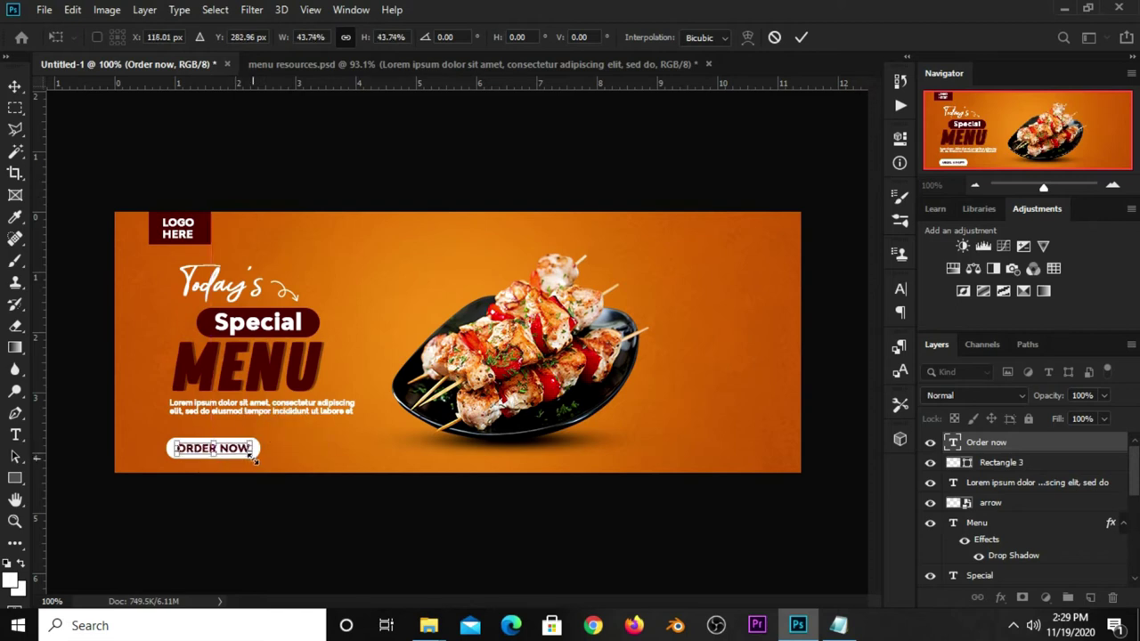
pyautogui.press('Return')
pyautogui.click(199, 473)
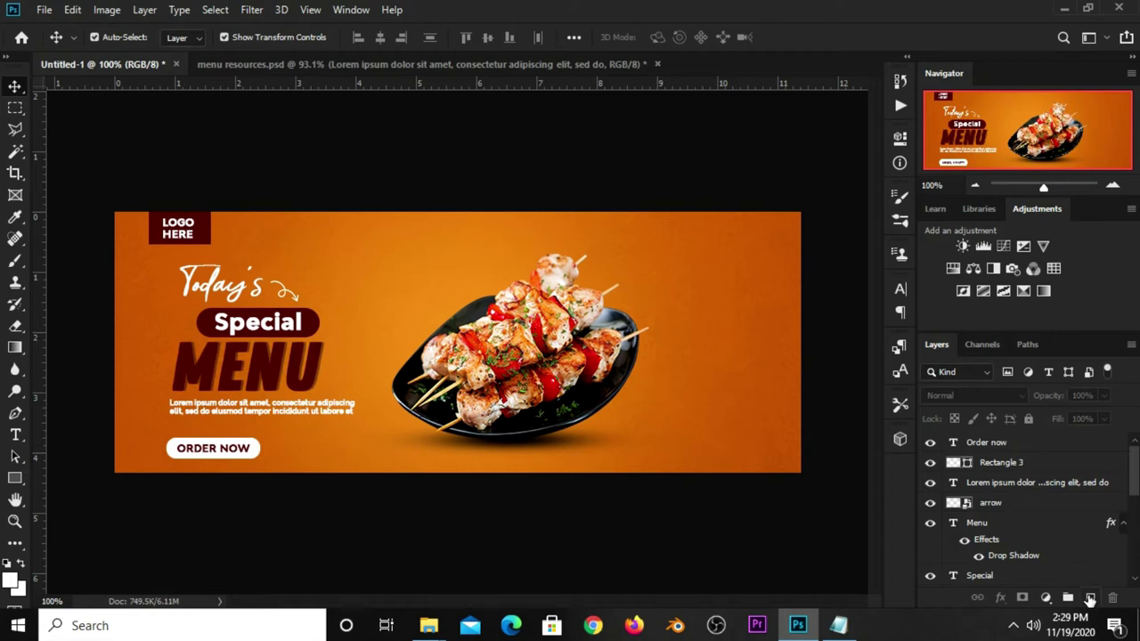
# - Add a new layer and draw a teardrop path with the Pen tool left of Special
pyautogui.click(1090, 597)
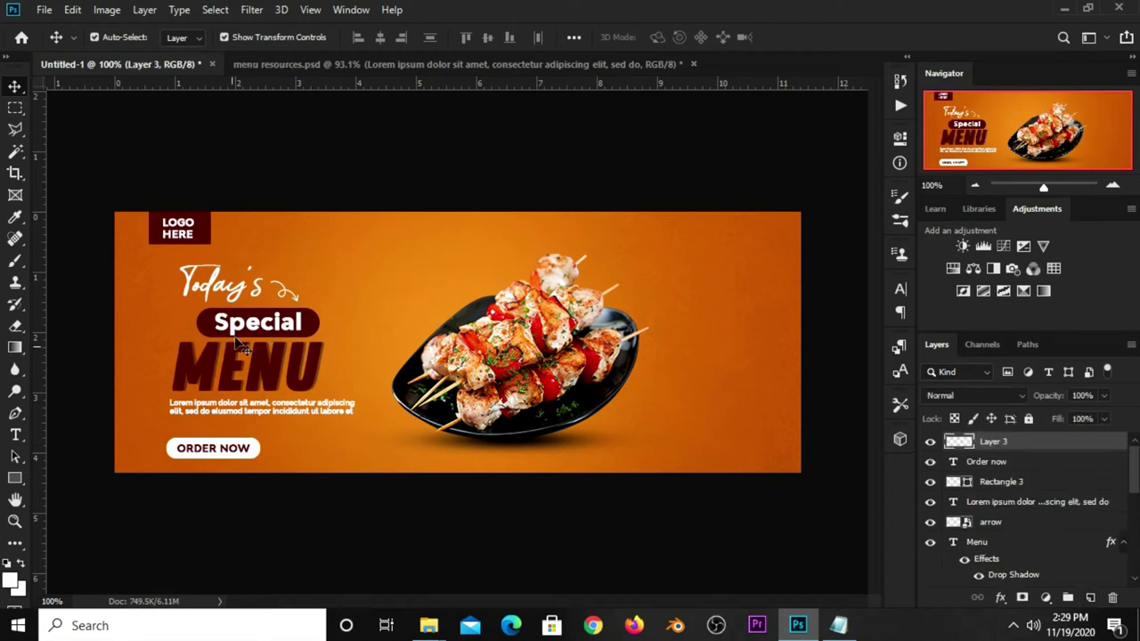
pyautogui.rightClick(15, 412)
pyautogui.click(60, 407)
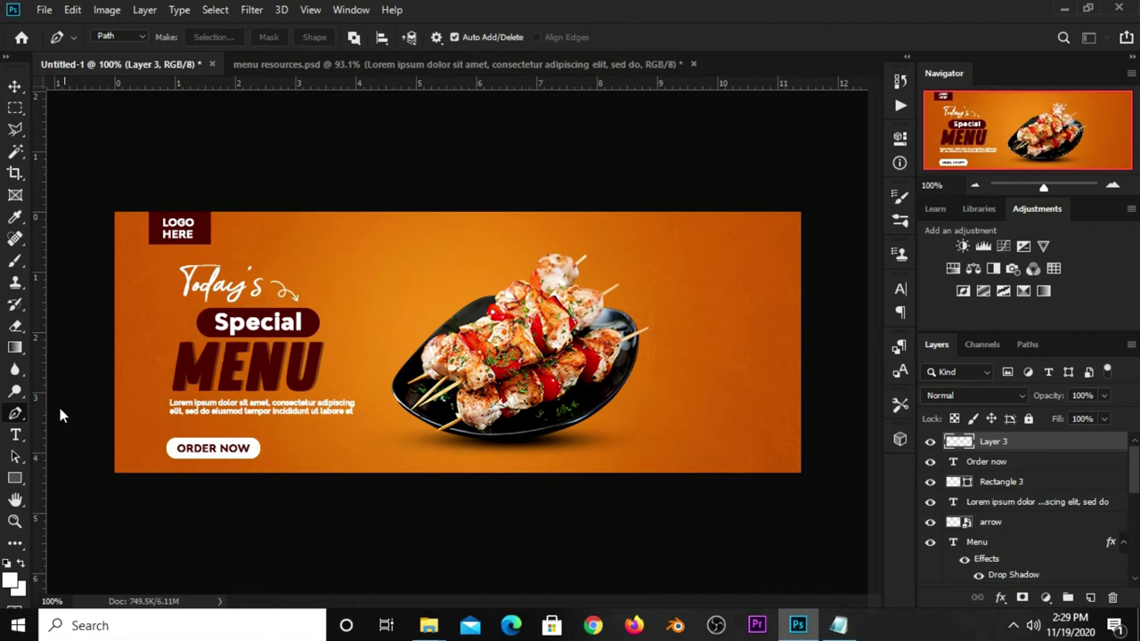
pyautogui.hotkey('ctrl', '+')
pyautogui.scroll(3, 125, 319)
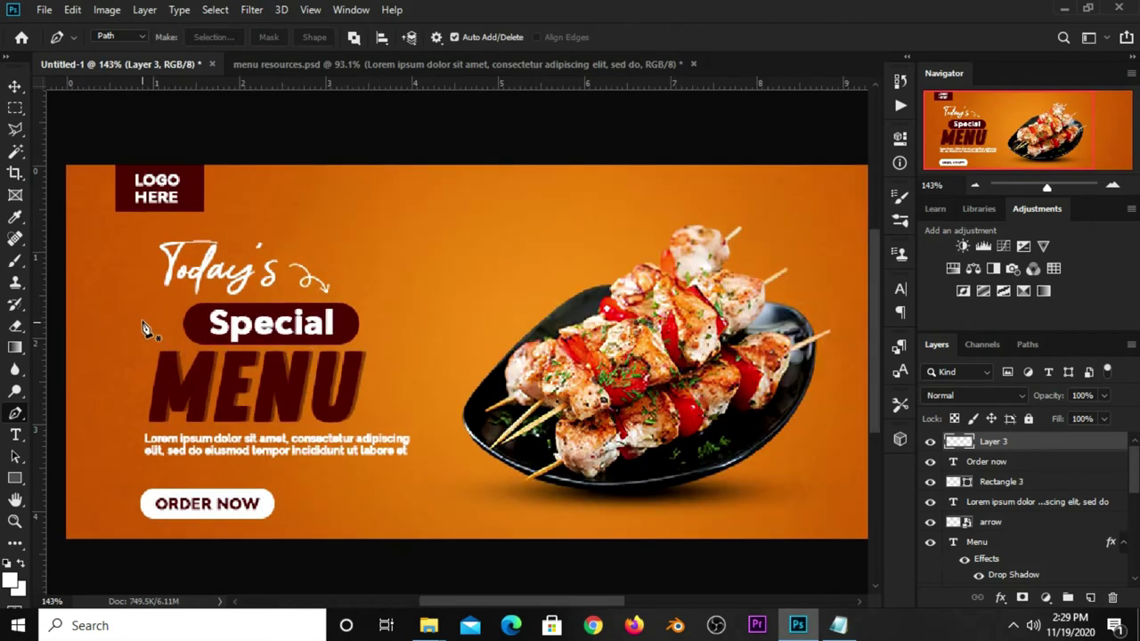
pyautogui.click(142, 316)
pyautogui.moveTo(161, 309); pyautogui.dragTo(143, 309)
pyautogui.scroll(2, 150, 304)
pyautogui.scroll(2, 147, 305)
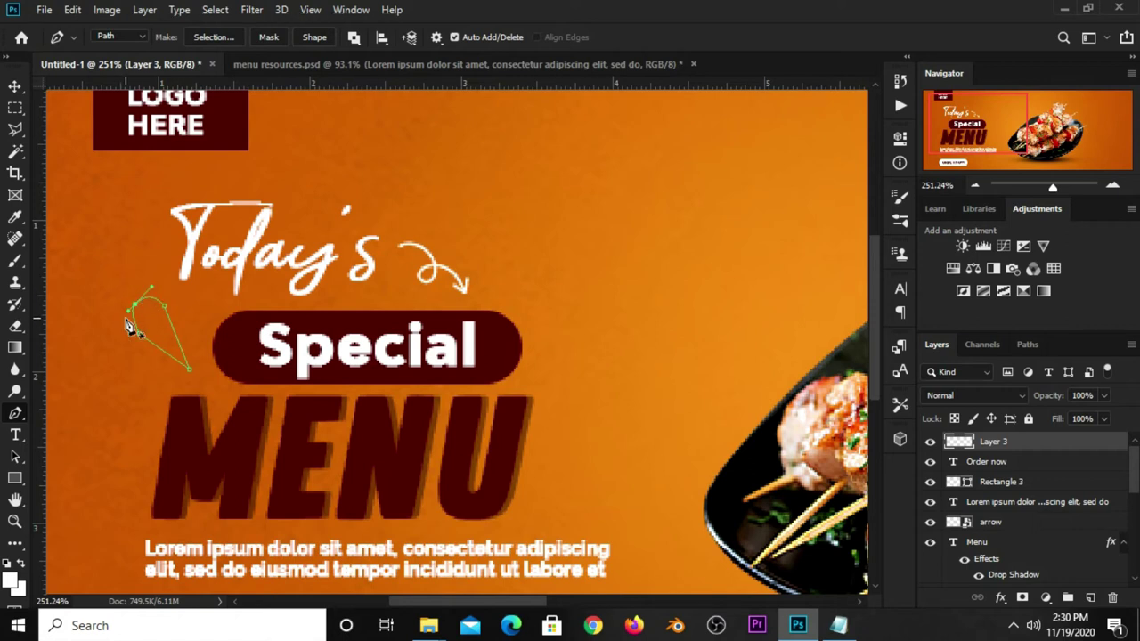
# - Turn the teardrop path into a selection, fill it with white foreground colour, and deselect
pyautogui.rightClick(155, 328)
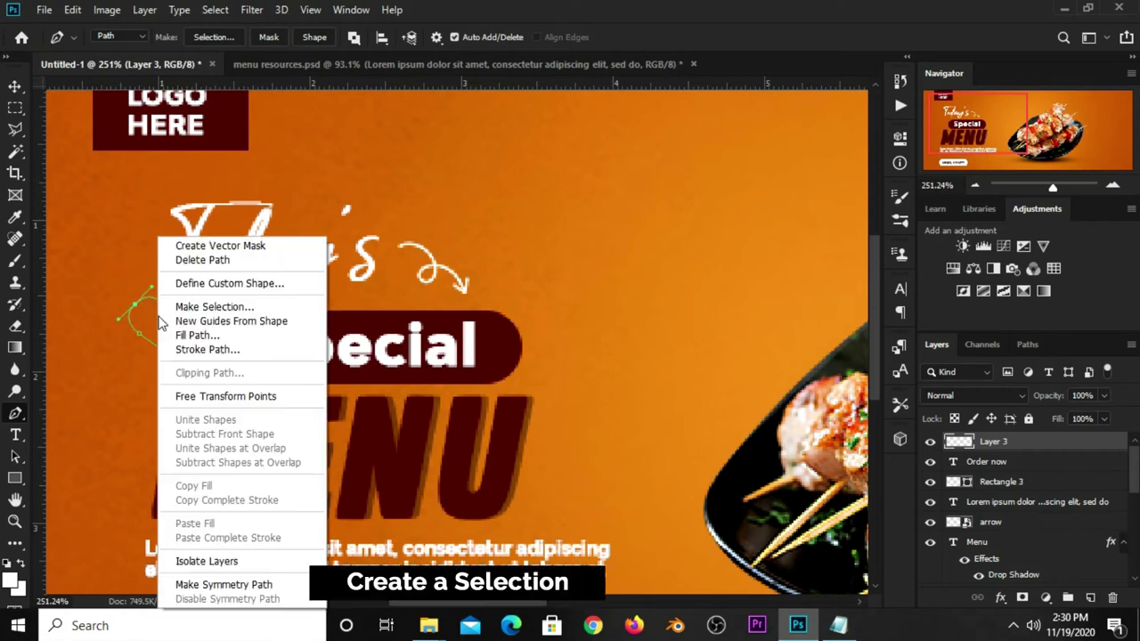
pyautogui.click(196, 301)
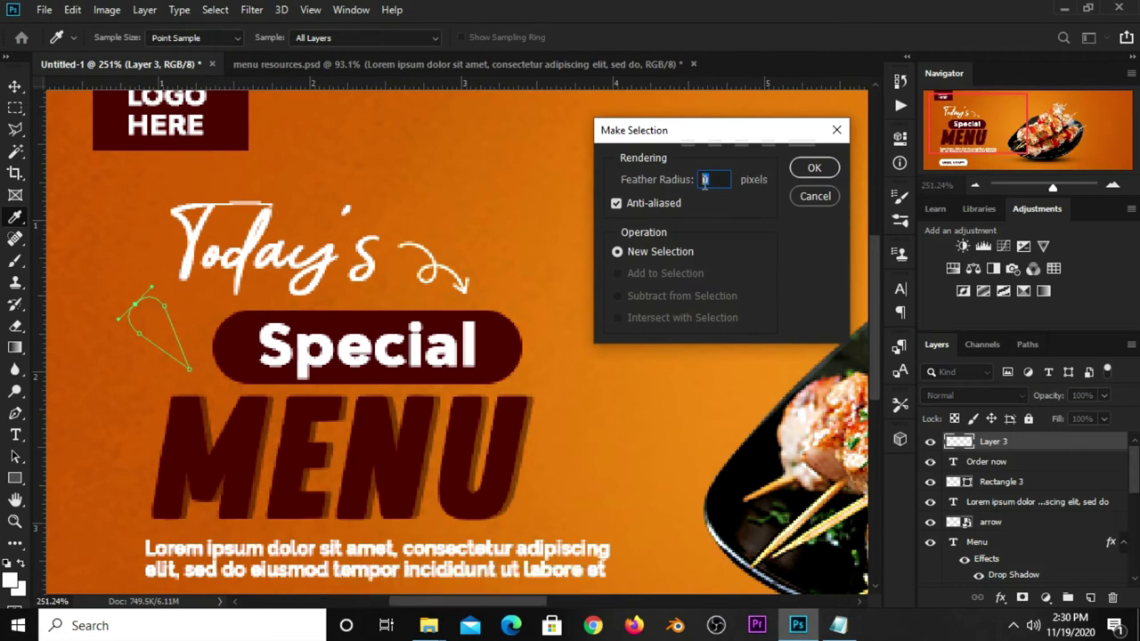
pyautogui.click(809, 167)
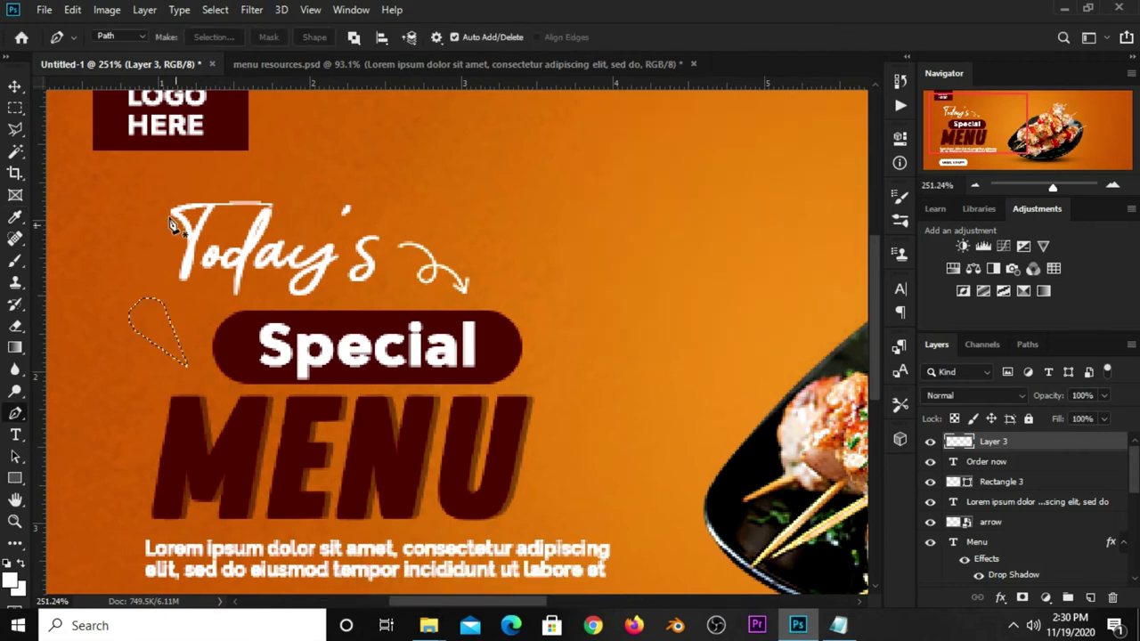
pyautogui.moveTo(14, 109); pyautogui.dragTo(71, 108)
pyautogui.rightClick(152, 317)
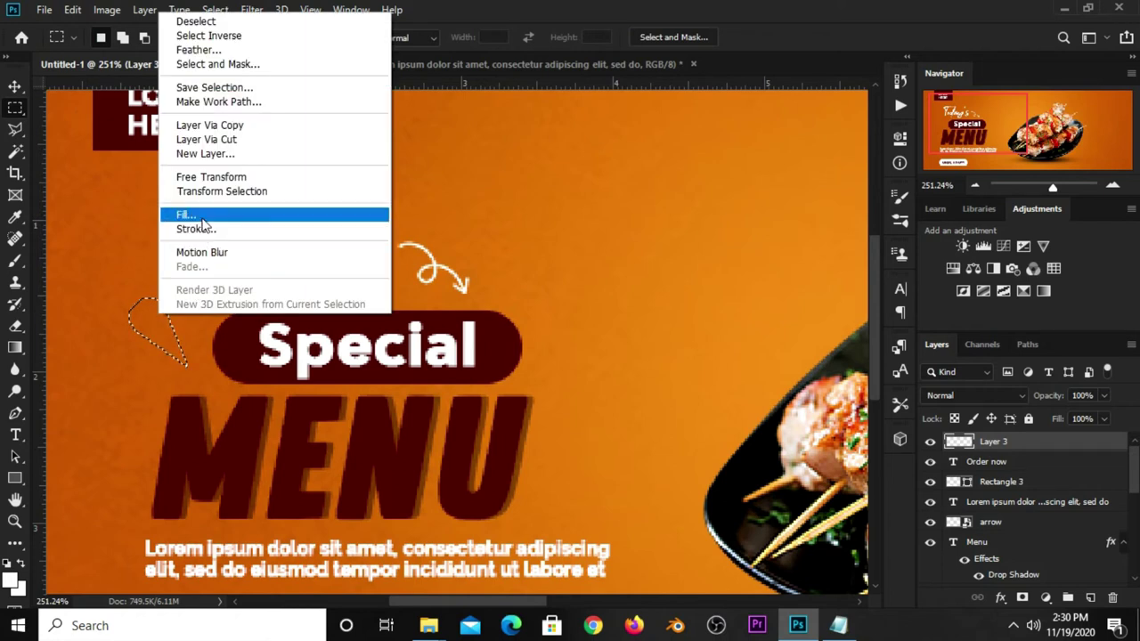
pyautogui.click(200, 213)
pyautogui.click(606, 147)
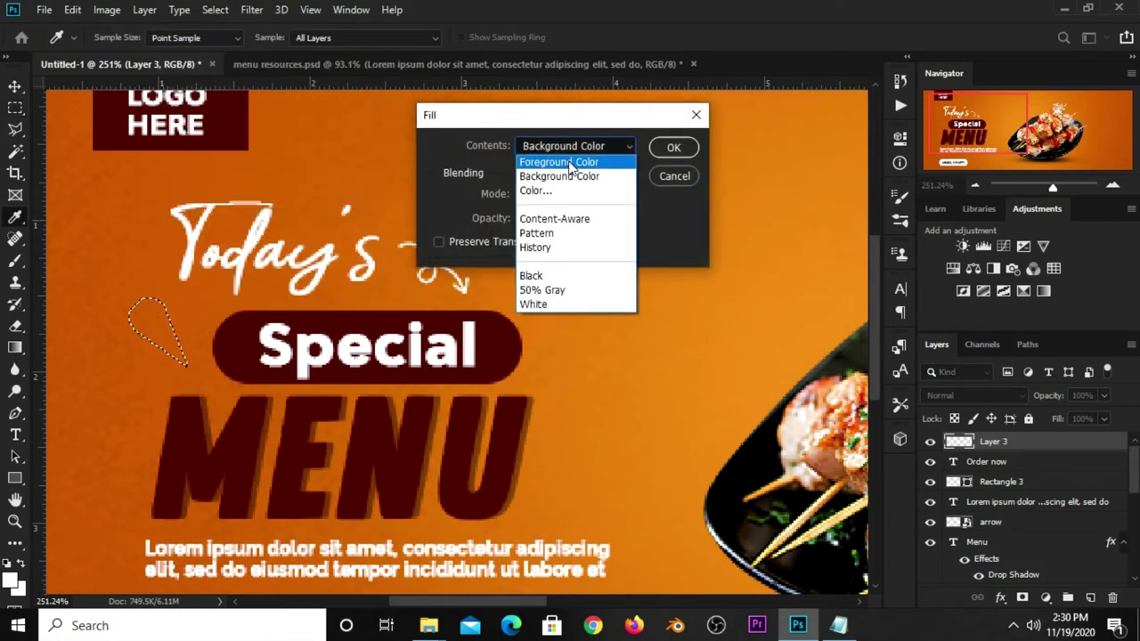
pyautogui.click(584, 158)
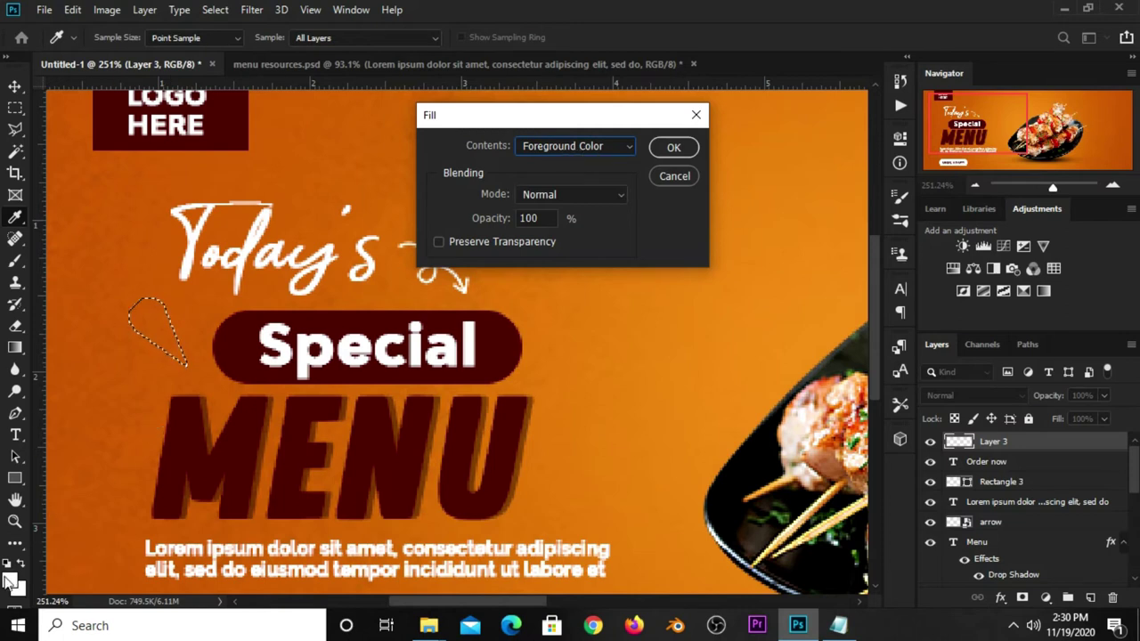
pyautogui.click(655, 154)
pyautogui.press('m')
pyautogui.hotkey('ctrl', 'd')
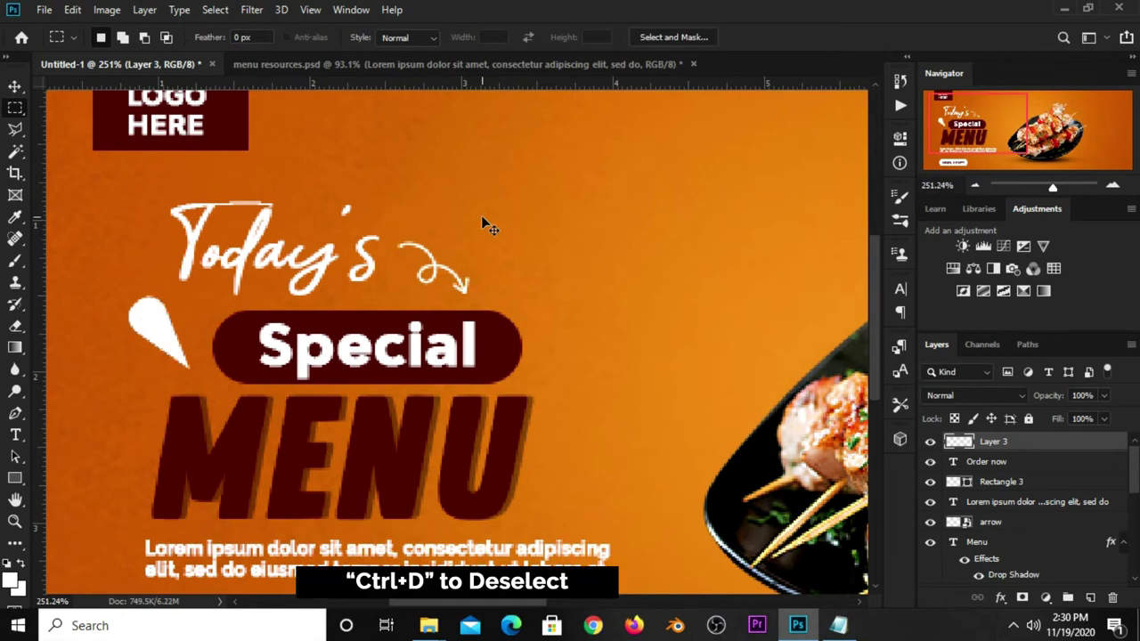
pyautogui.hotkey('ctrl', '1')
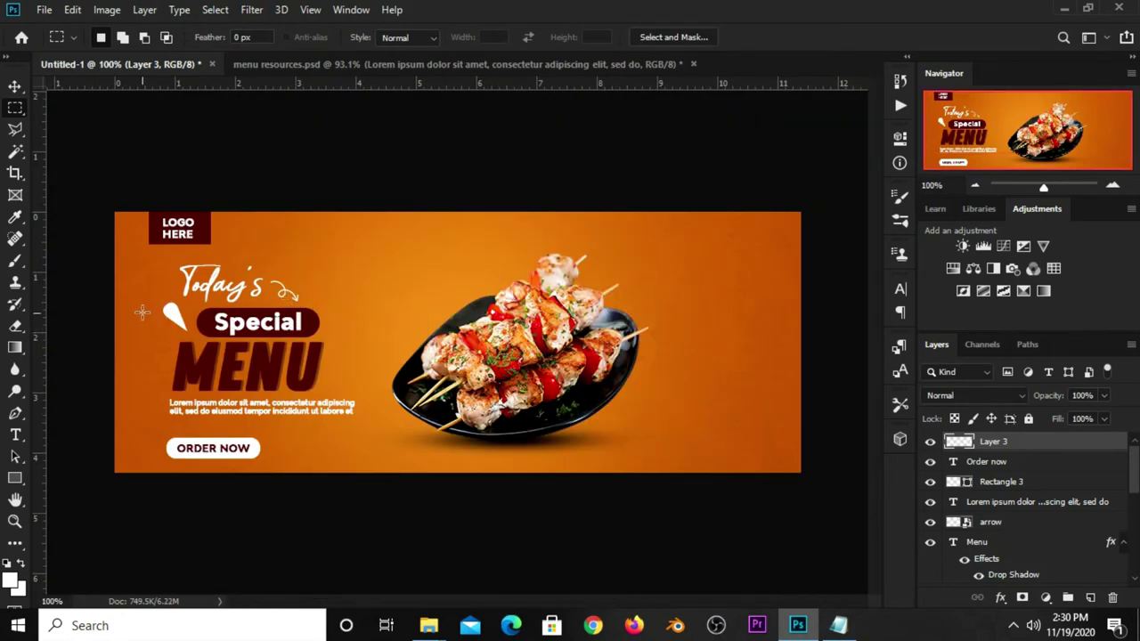
# - Duplicate the white teardrop and rotate the copy just down-left of the original
pyautogui.press('v')
pyautogui.moveTo(172, 314); pyautogui.dragTo(176, 309)
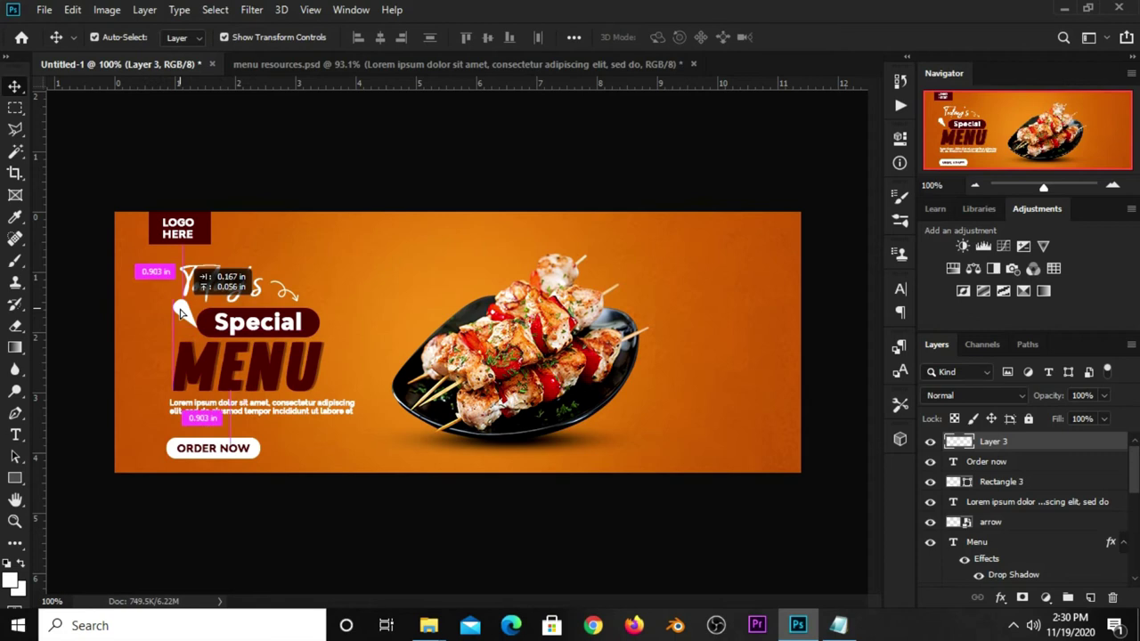
pyautogui.hotkey('ctrl', 'j')
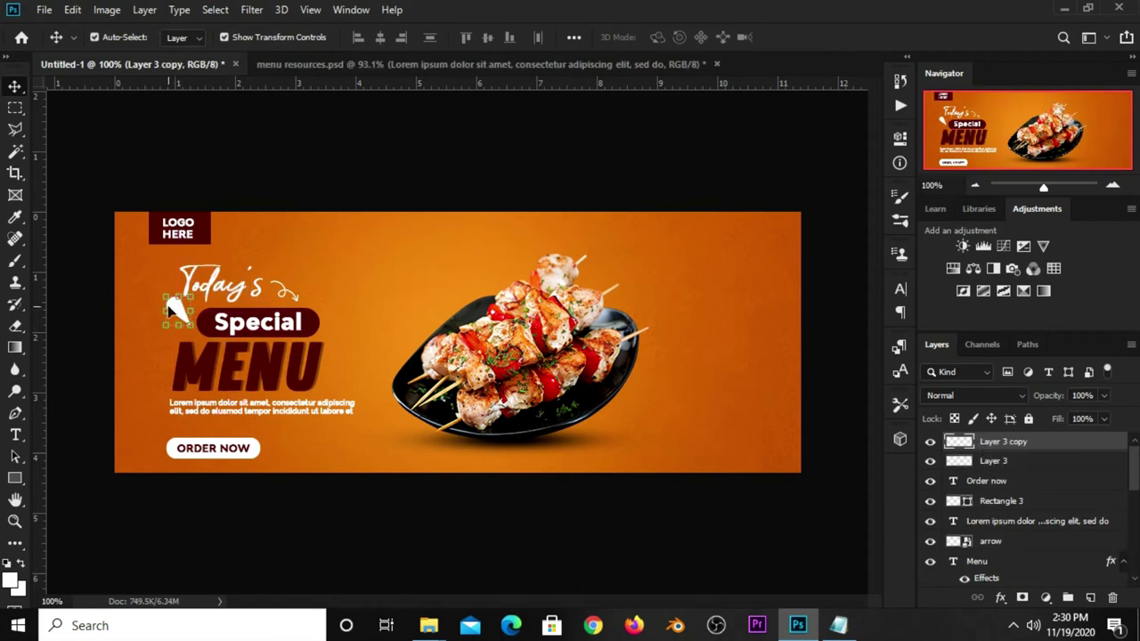
pyautogui.moveTo(171, 307)
pyautogui.mouseDown()
pyautogui.moveTo(166, 317)
pyautogui.moveTo(143, 310)
pyautogui.moveTo(165, 327)
pyautogui.mouseUp()
pyautogui.hotkey('ctrl', 't')
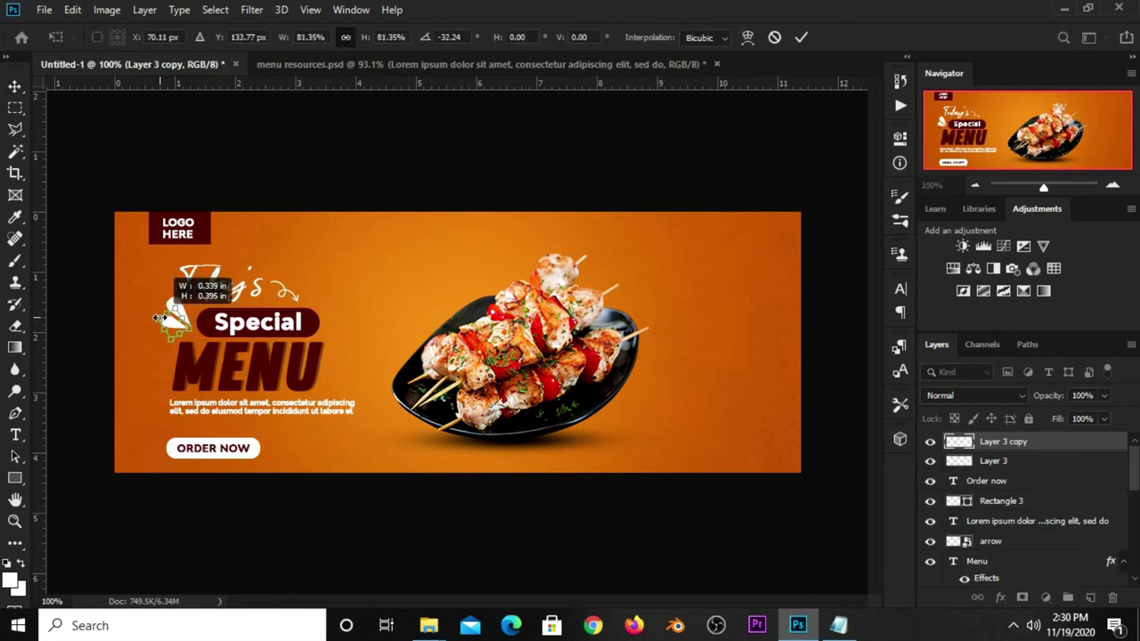
pyautogui.press('Return')
pyautogui.click(284, 169)
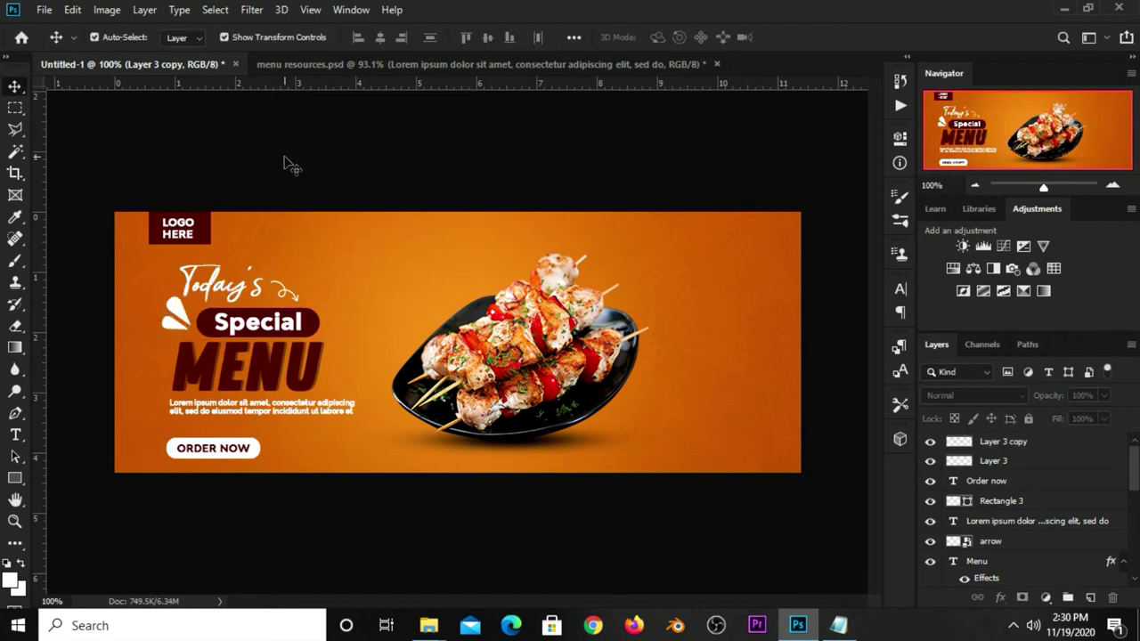
# - Scale the Today's headline down slightly
pyautogui.click(176, 267)
pyautogui.hotkey('ctrl', 't')
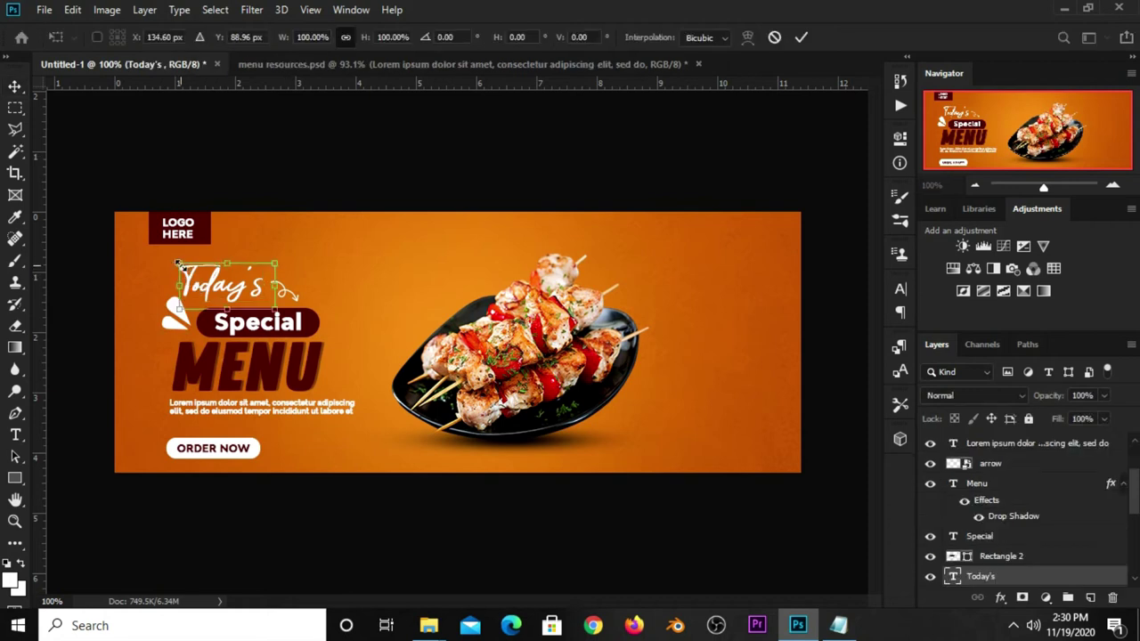
pyautogui.moveTo(182, 263); pyautogui.dragTo(217, 231)
pyautogui.press('Return')
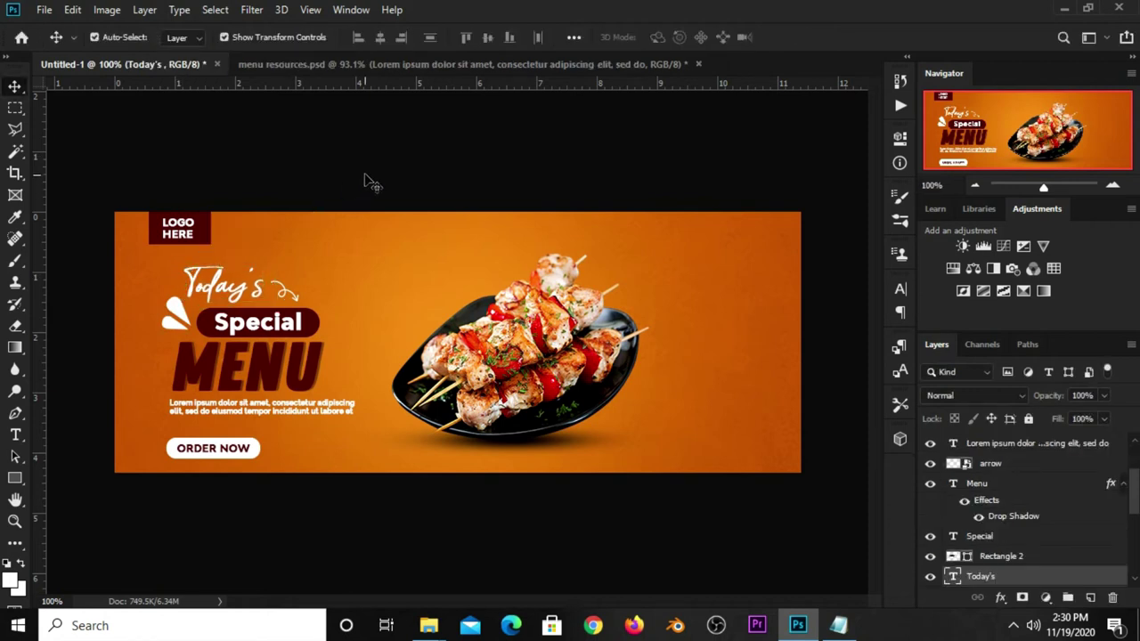
pyautogui.click(372, 183)
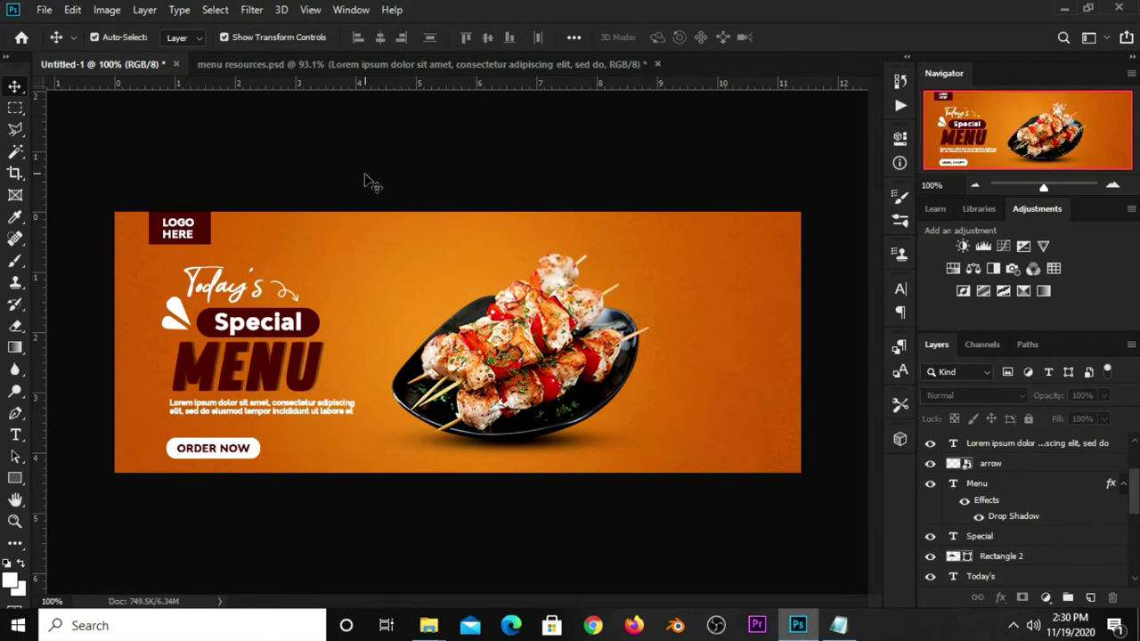
# - Drag the tomato slice from menu resources.psd into the banner's top-right corner
pyautogui.click(392, 62)
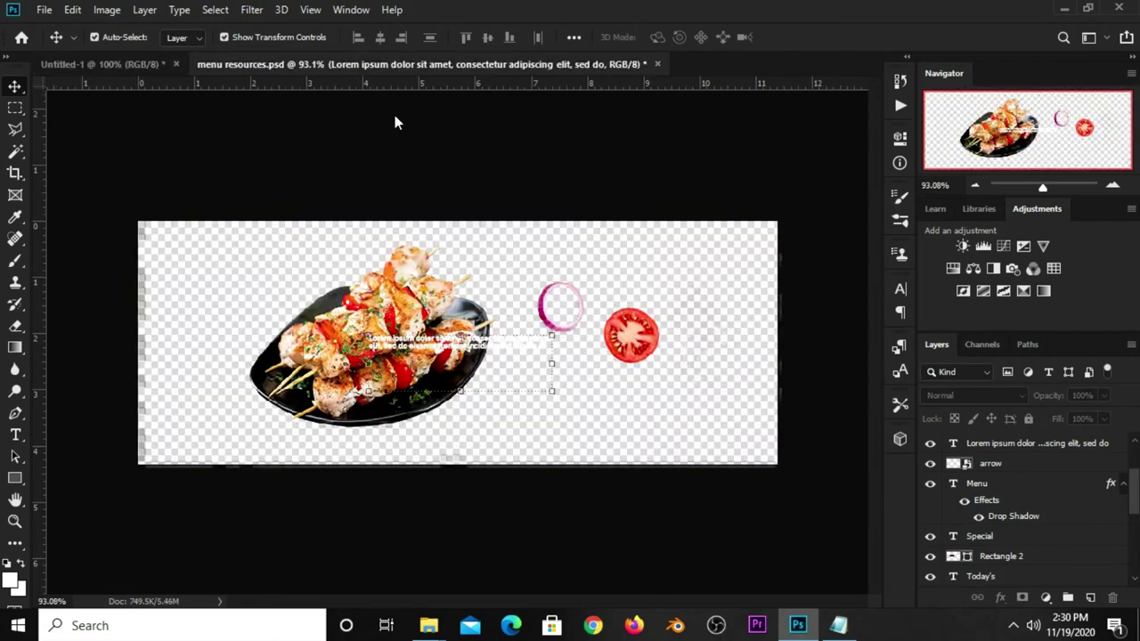
pyautogui.click(651, 343)
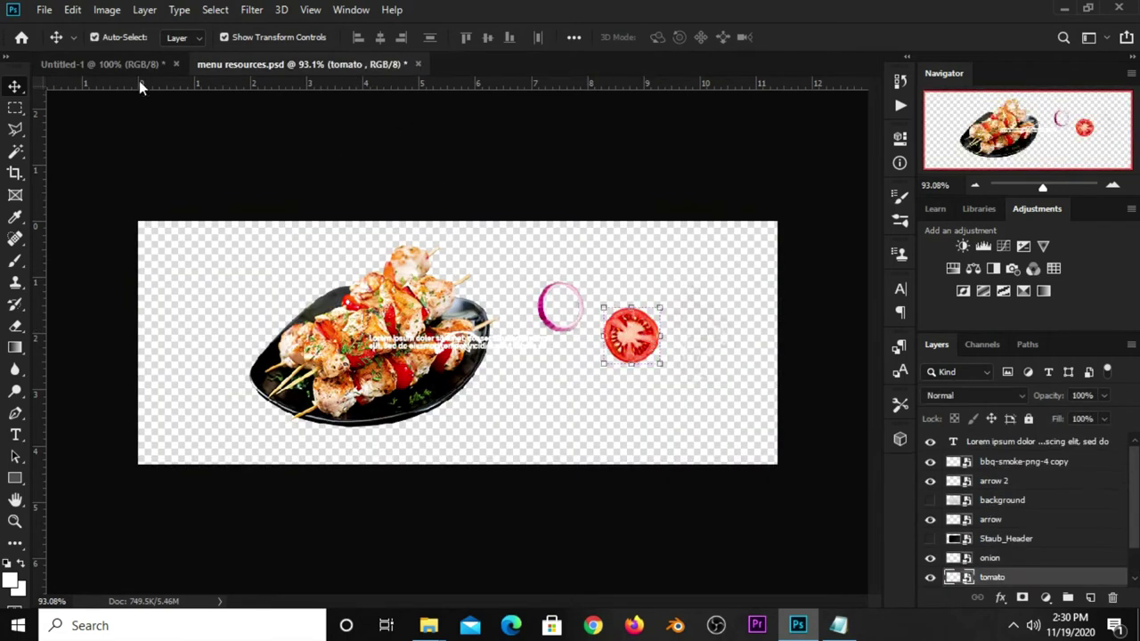
pyautogui.moveTo(139, 80)
pyautogui.mouseDown()
pyautogui.moveTo(456, 343)
pyautogui.moveTo(766, 245)
pyautogui.mouseUp()
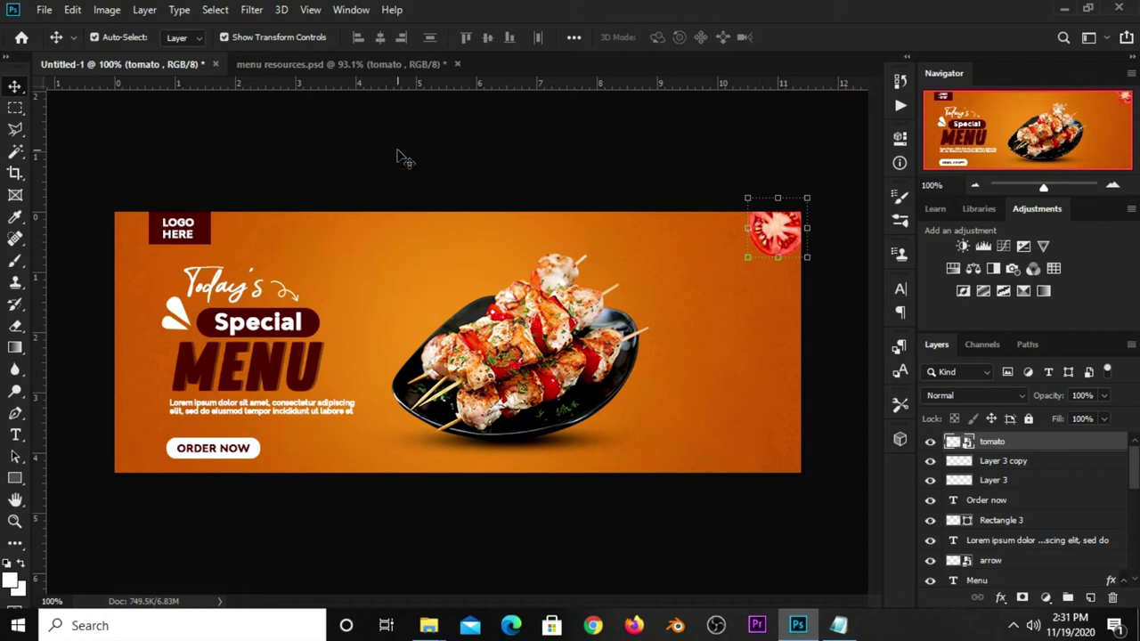
# - Apply a -90° Motion Blur with distance 6 px to the tomato
pyautogui.click(252, 9)
pyautogui.moveTo(260, 200)
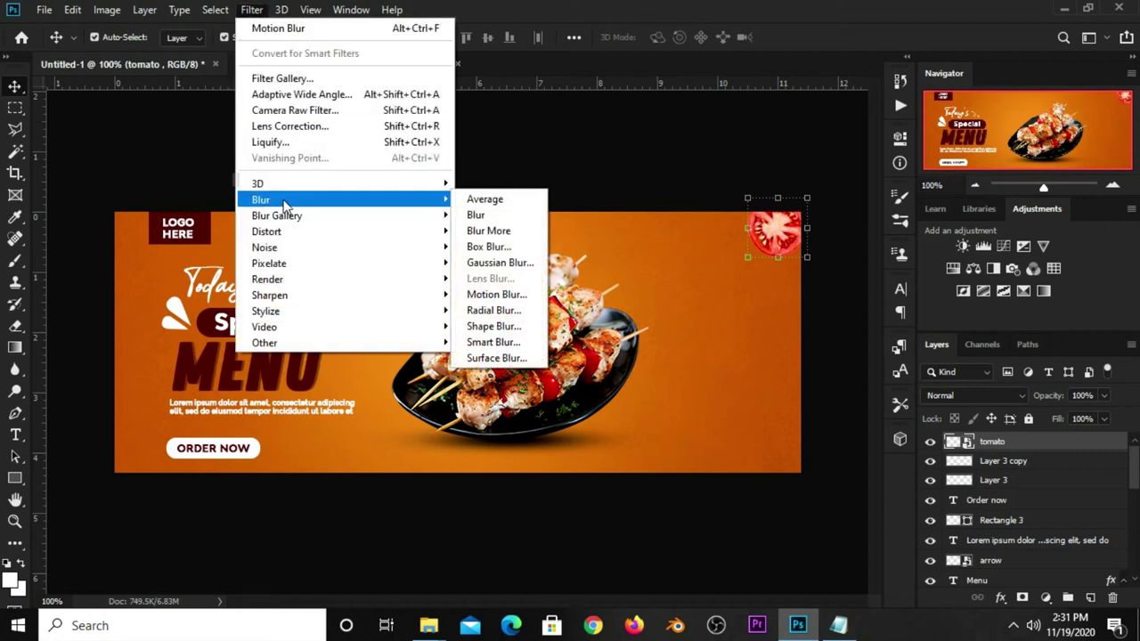
pyautogui.click(491, 295)
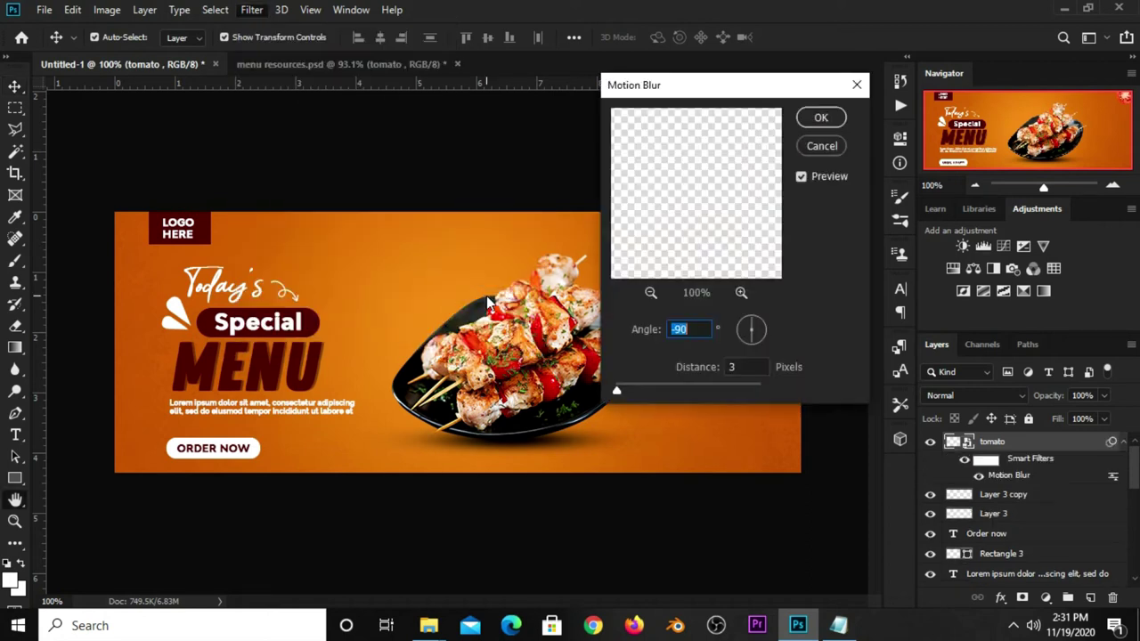
pyautogui.click(744, 367)
pyautogui.write('6')
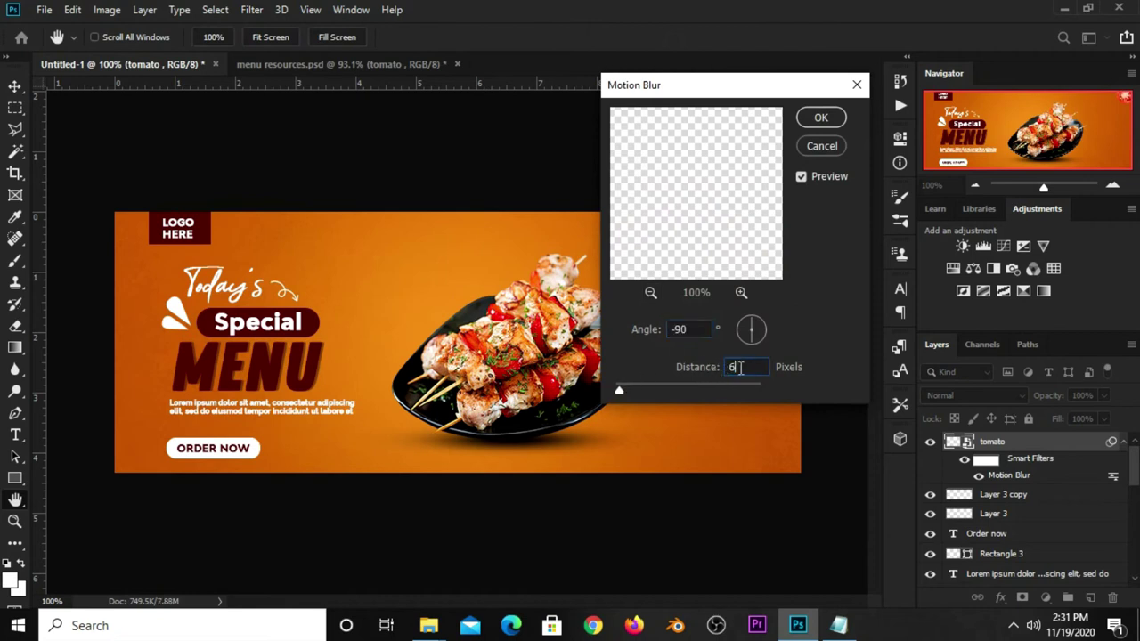
pyautogui.click(819, 119)
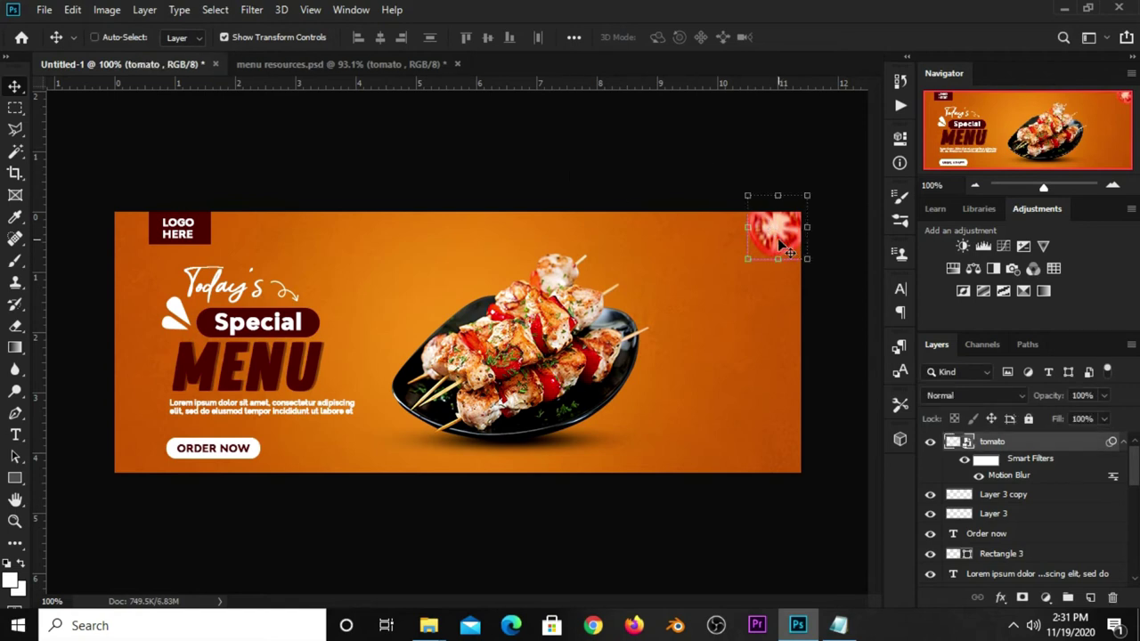
# - Duplicate the tomato to the bottom edge below the plate and cut its Motion Blur to 3 px
pyautogui.hotkey('ctrl', 'j')
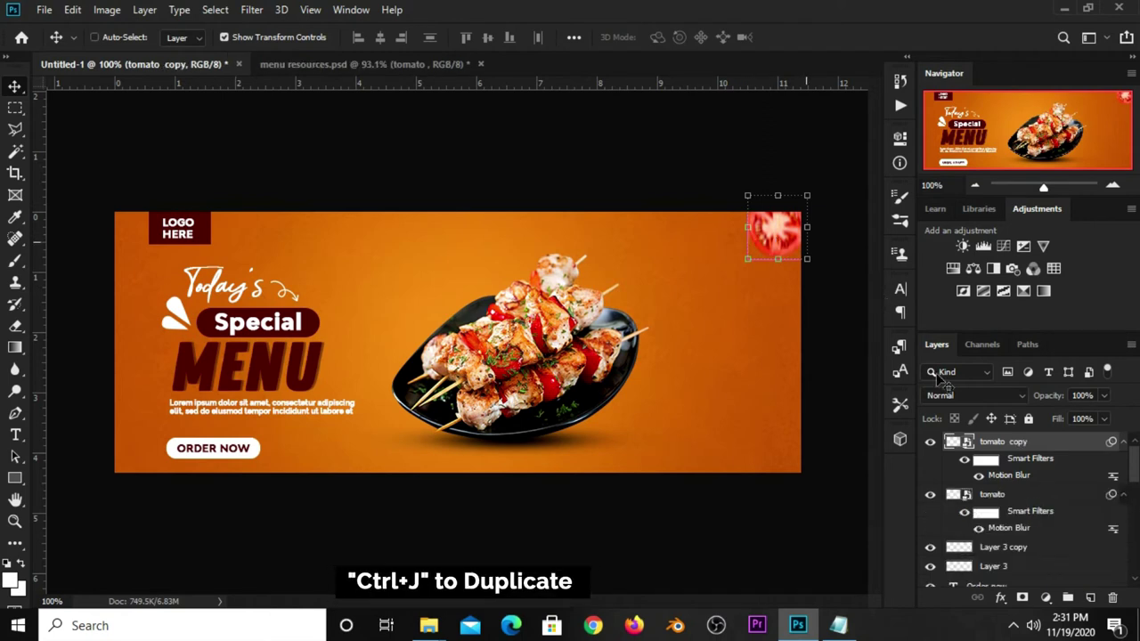
pyautogui.moveTo(772, 238); pyautogui.dragTo(409, 461)
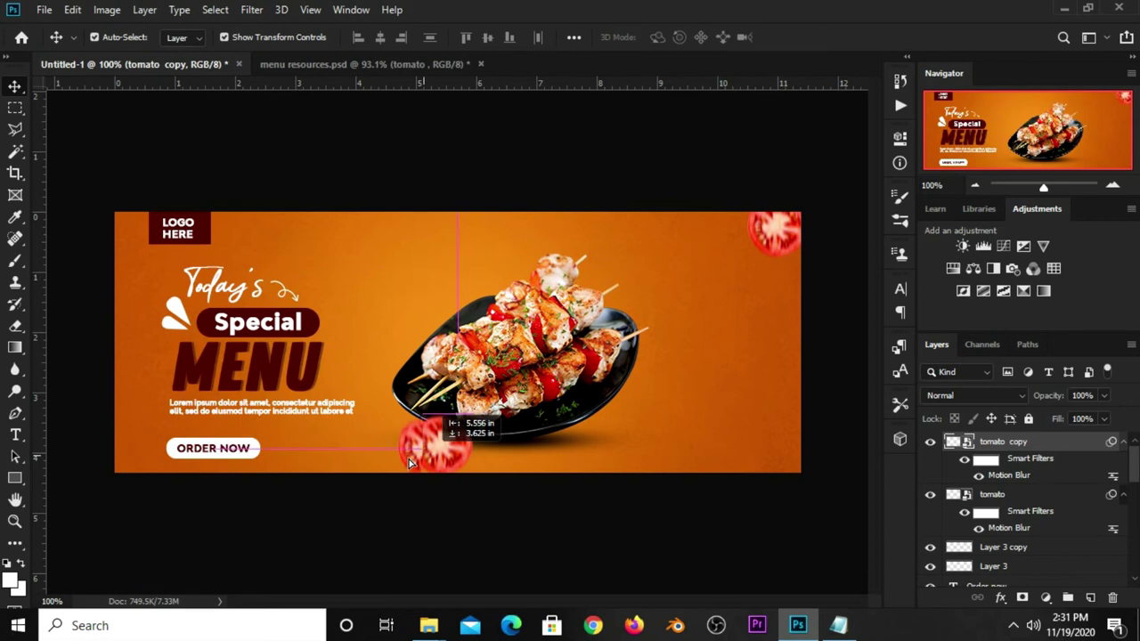
pyautogui.moveTo(409, 461); pyautogui.dragTo(364, 472)
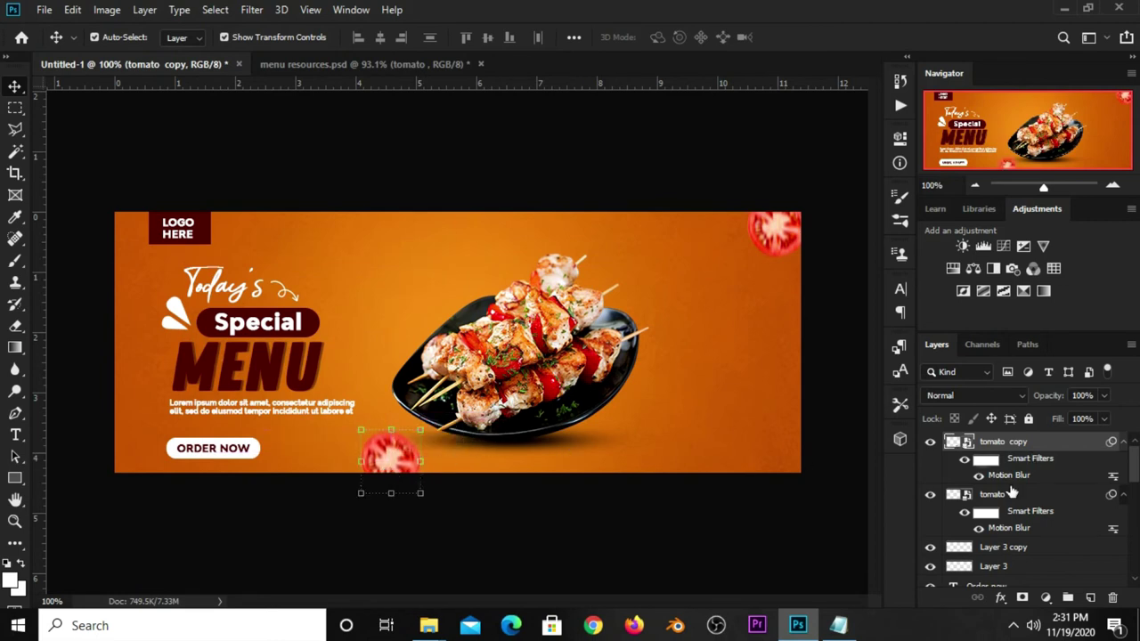
pyautogui.doubleClick(1010, 476)
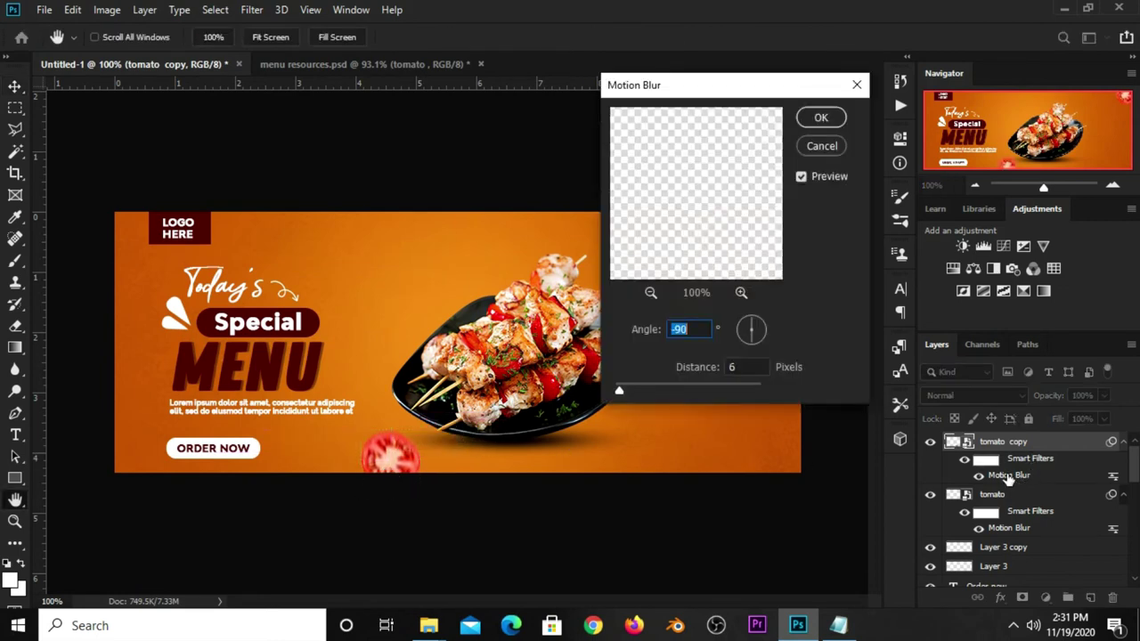
pyautogui.click(724, 367)
pyautogui.click(820, 117)
pyautogui.click(499, 144)
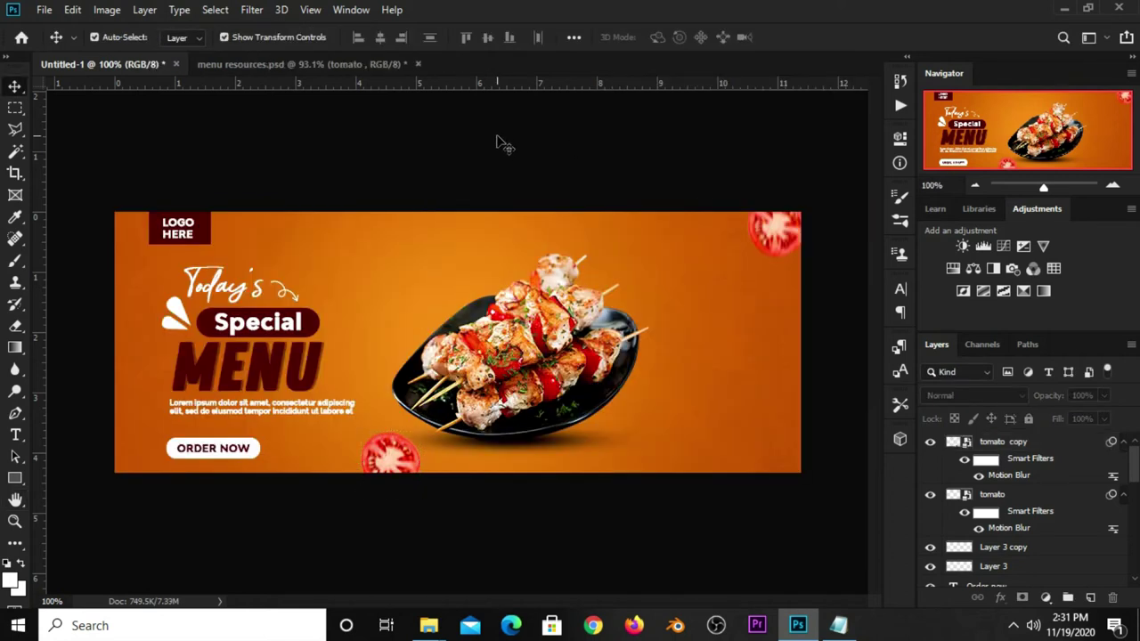
pyautogui.moveTo(392, 467); pyautogui.dragTo(378, 456)
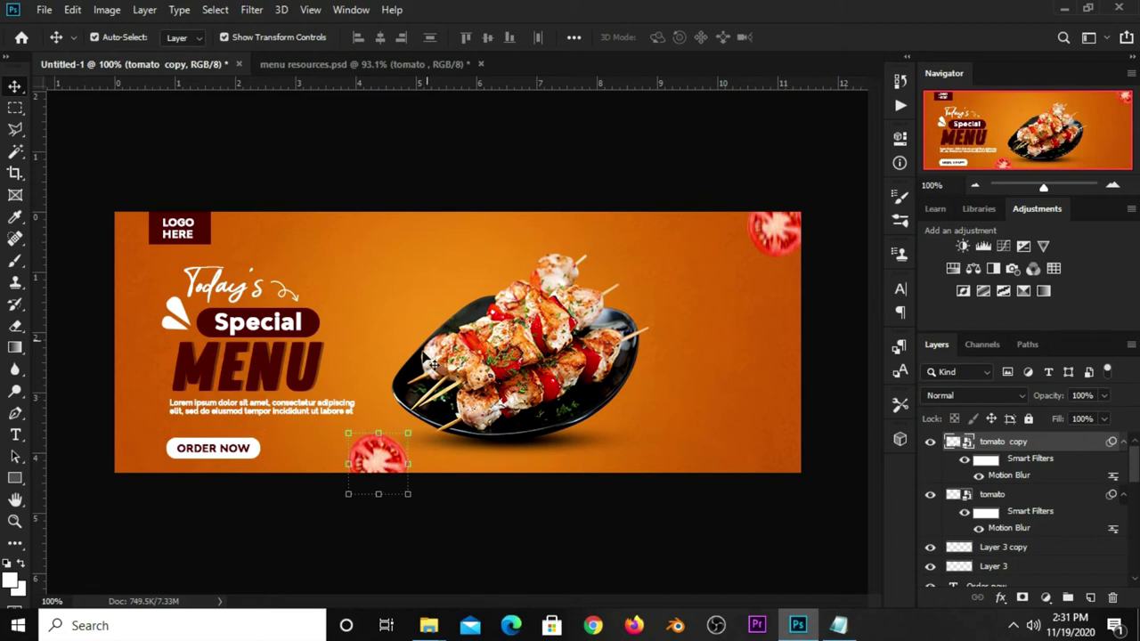
pyautogui.click(396, 103)
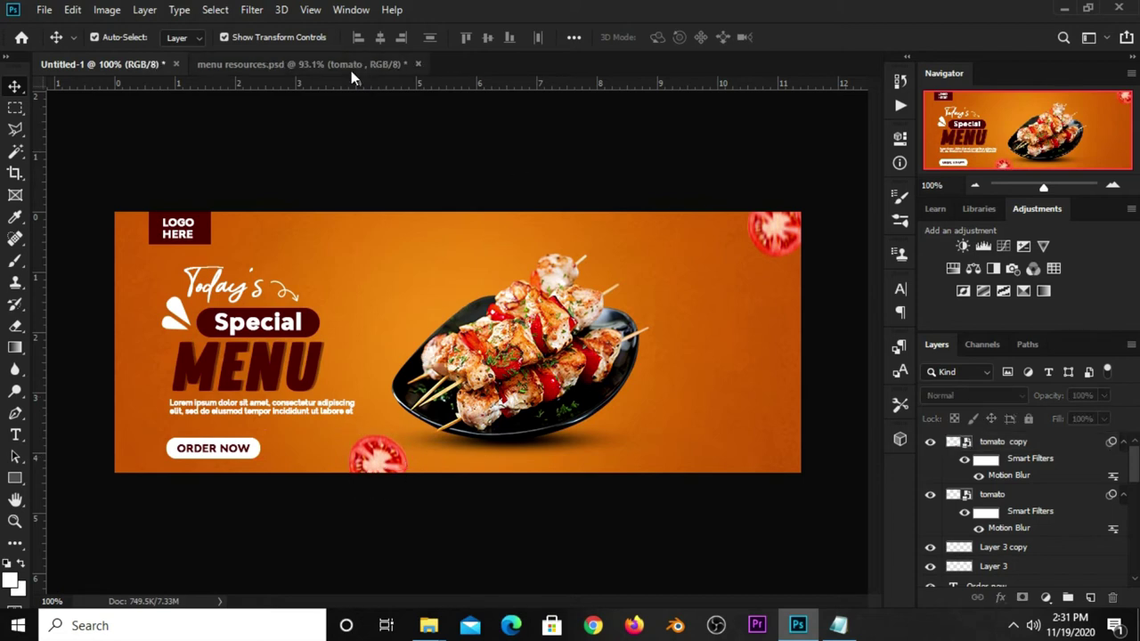
# - Bring the barbecue smoke from menu resources.psd above the plate, stretch it taller, and lower its opacity
pyautogui.click(351, 71)
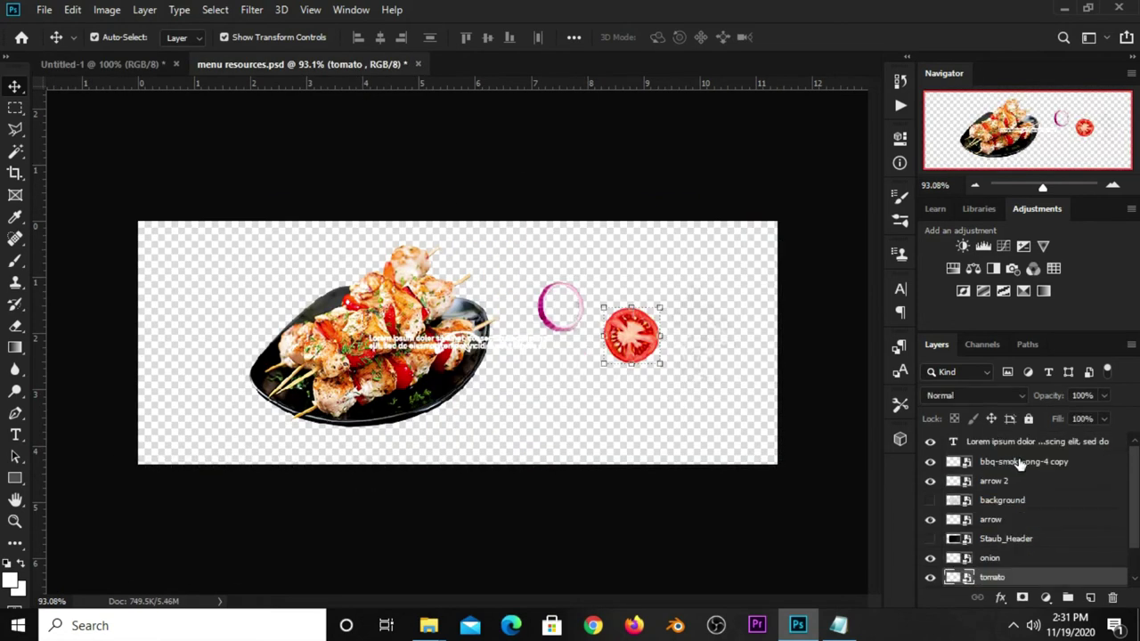
pyautogui.click(1006, 465)
pyautogui.press('ctrl')
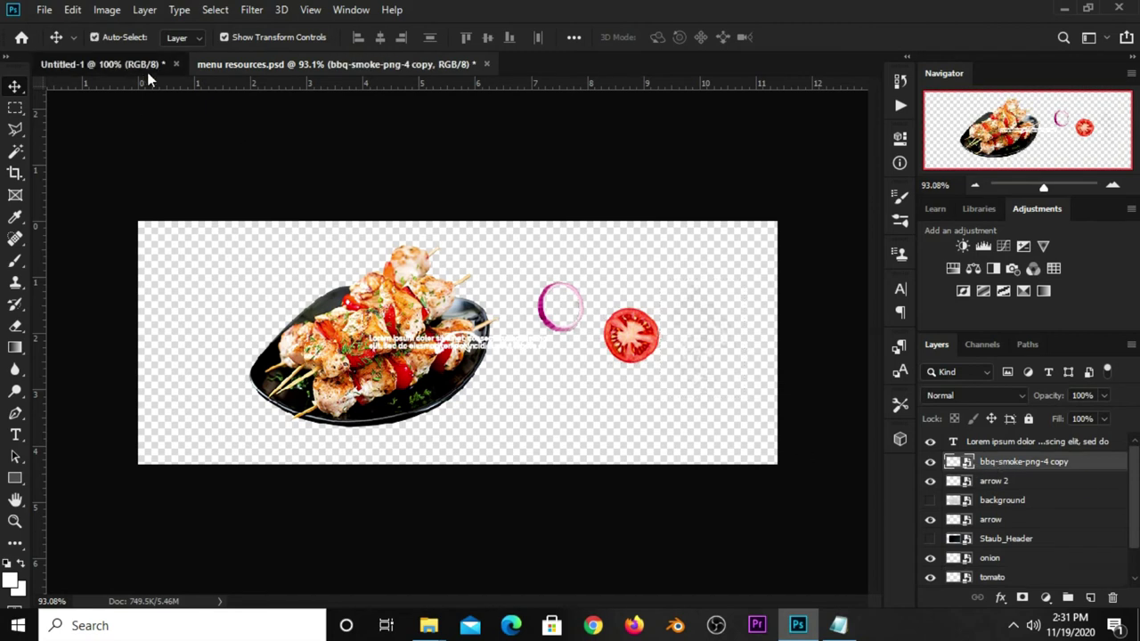
pyautogui.moveTo(154, 124); pyautogui.dragTo(395, 216)
pyautogui.hotkey('ctrl', 't')
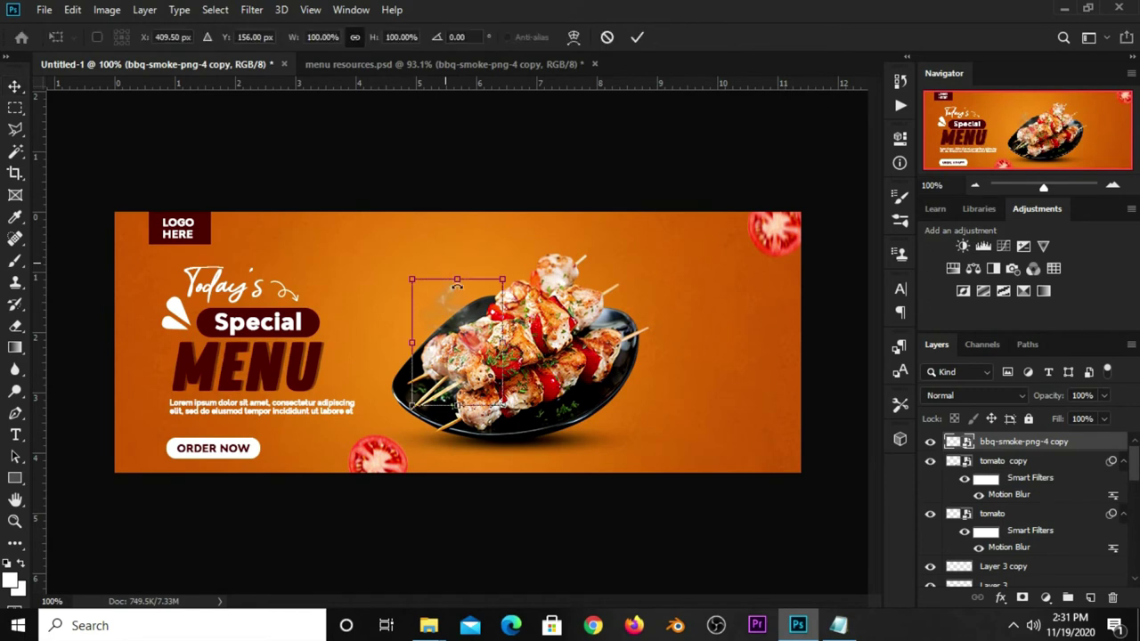
pyautogui.moveTo(457, 278)
pyautogui.mouseDown()
pyautogui.moveTo(453, 220)
pyautogui.moveTo(417, 231)
pyautogui.mouseUp()
pyautogui.press('Return')
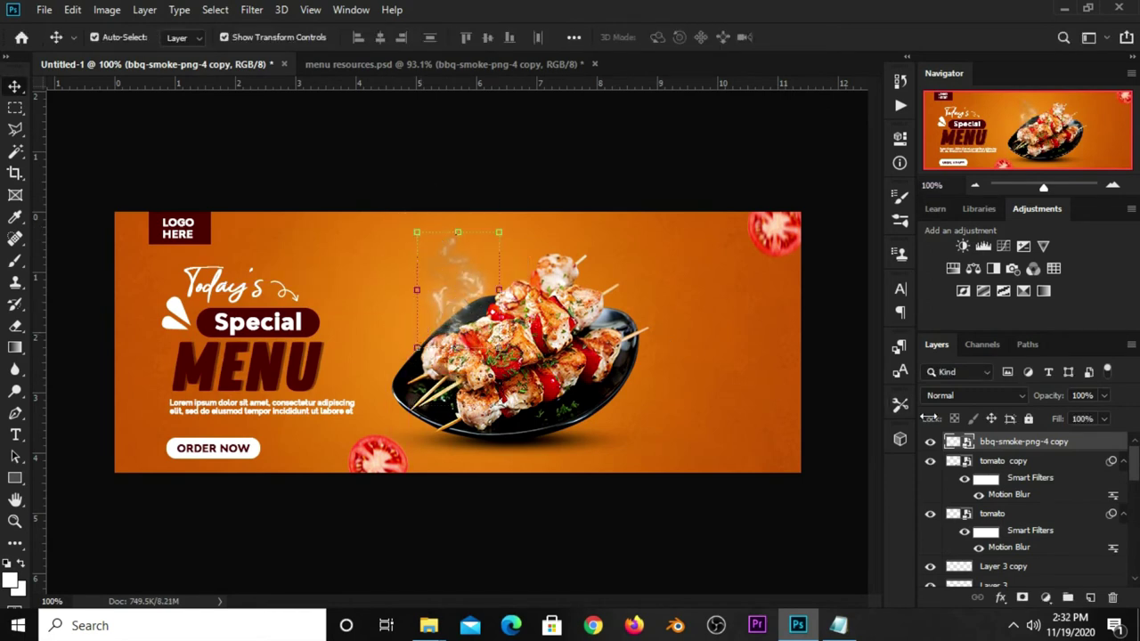
pyautogui.click(1103, 395)
pyautogui.moveTo(1086, 414); pyautogui.dragTo(1063, 418)
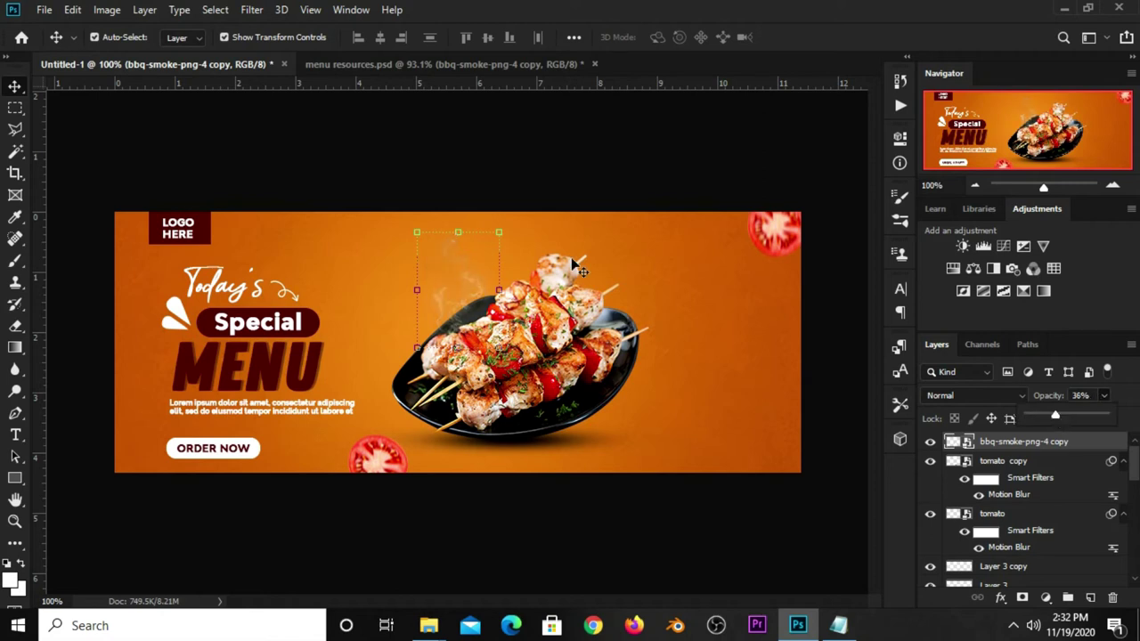
# - Duplicate the smoke wisp, then rotate, move and shrink the copy to about 79%
pyautogui.hotkey('ctrl', 't')
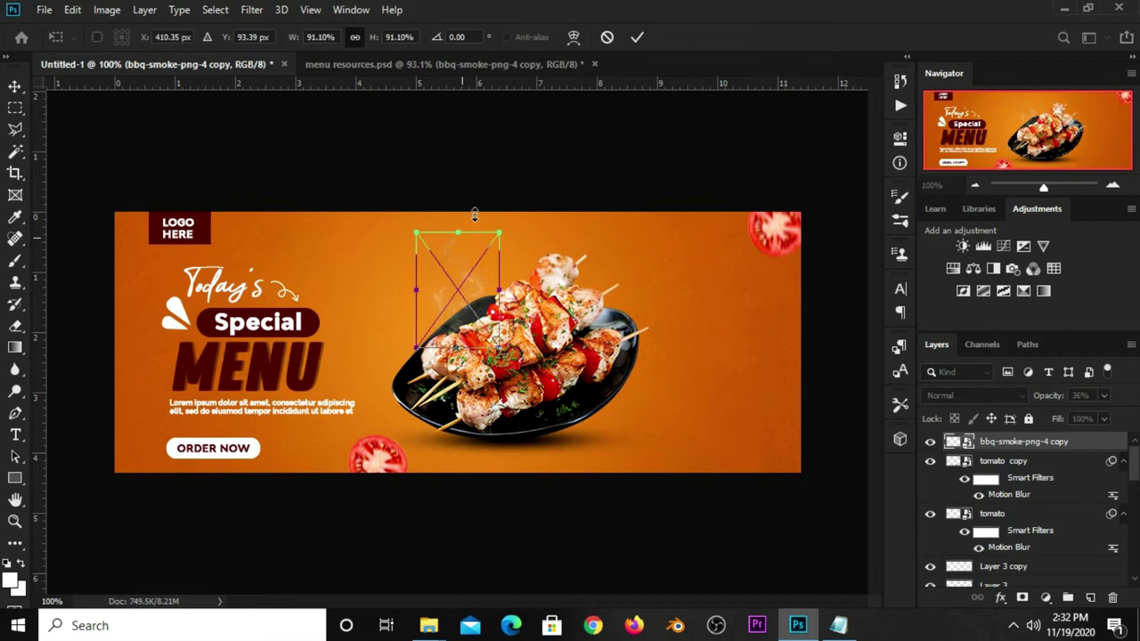
pyautogui.moveTo(474, 215); pyautogui.dragTo(454, 194)
pyautogui.press('Return')
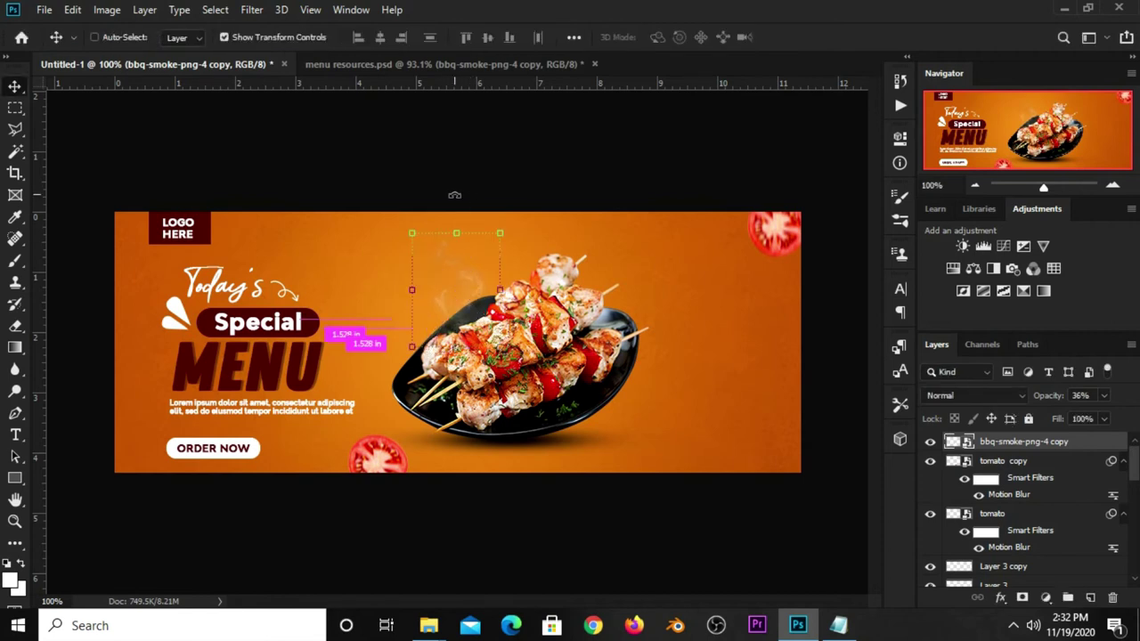
pyautogui.hotkey('ctrl', 'j')
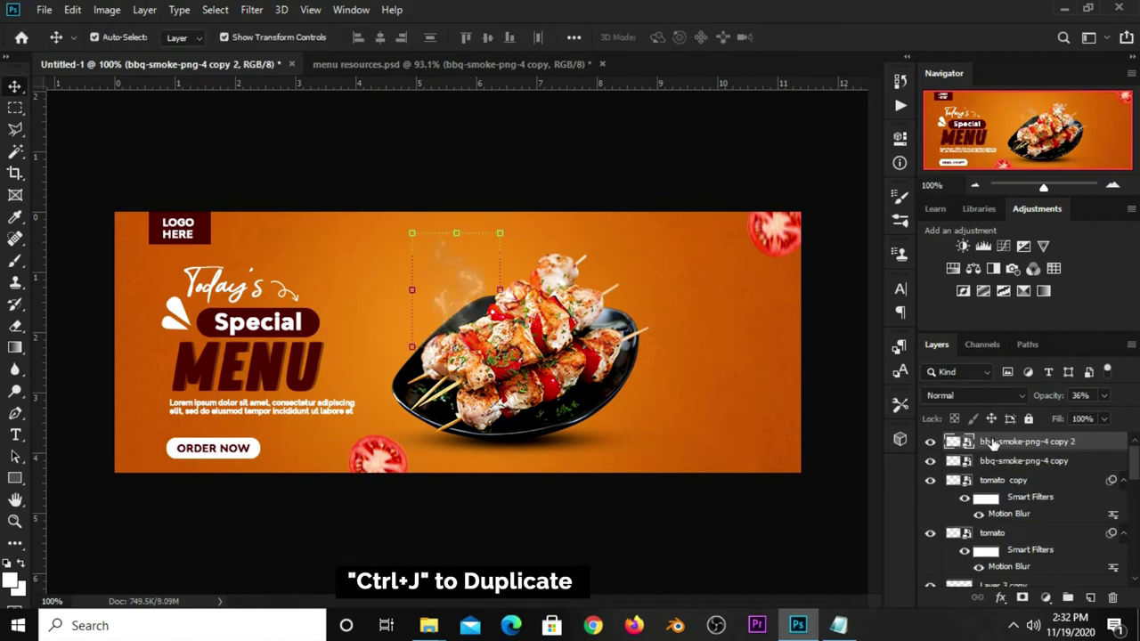
pyautogui.hotkey('ctrl', 't')
pyautogui.moveTo(462, 248)
pyautogui.mouseDown()
pyautogui.moveTo(497, 281)
pyautogui.moveTo(535, 258)
pyautogui.mouseUp()
pyautogui.moveTo(600, 181); pyautogui.dragTo(520, 248)
pyautogui.moveTo(540, 190); pyautogui.dragTo(531, 201)
pyautogui.moveTo(494, 242); pyautogui.dragTo(506, 252)
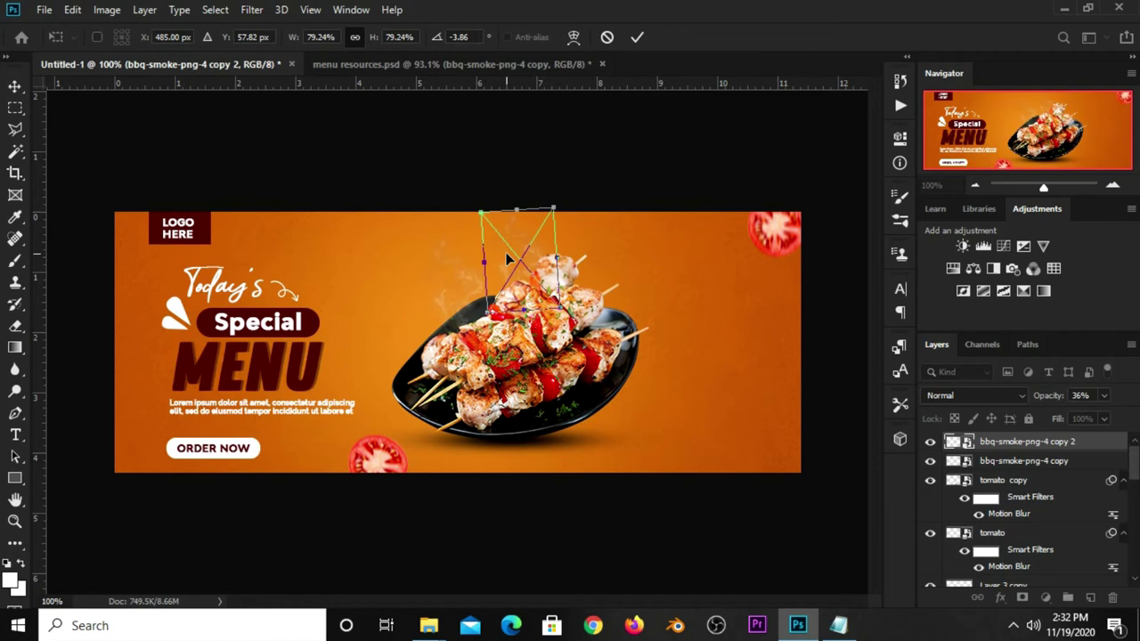
pyautogui.press('Return')
pyautogui.click(559, 191)
pyautogui.click(391, 64)
# - Bring the onion ring into the banner, scale it to 66% and place it left of the plate
pyautogui.click(530, 236)
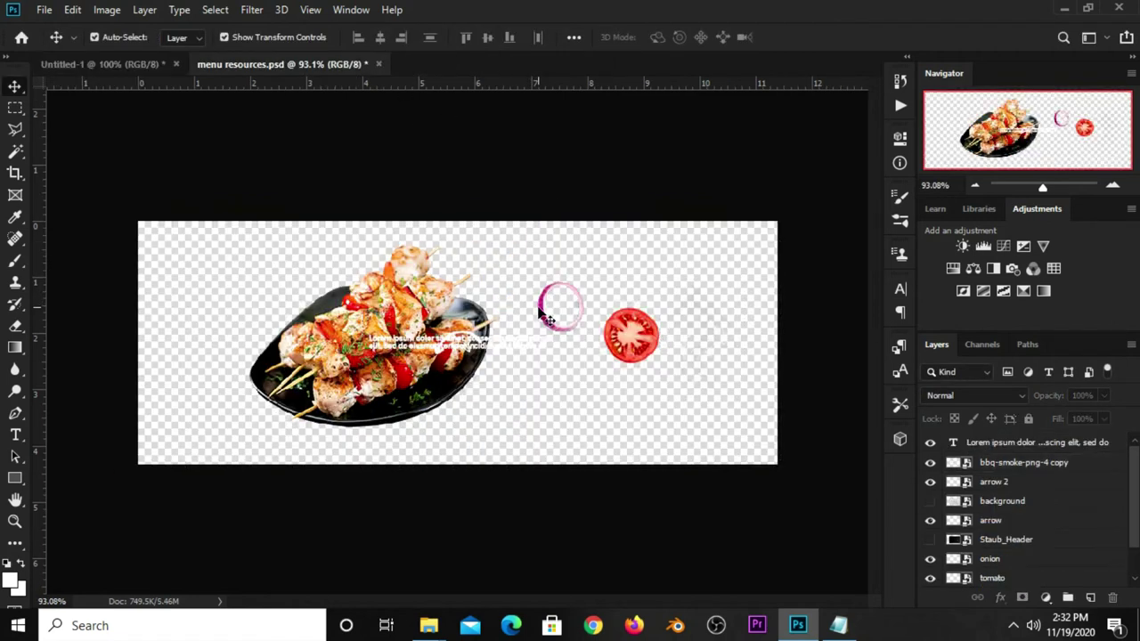
pyautogui.click(547, 316)
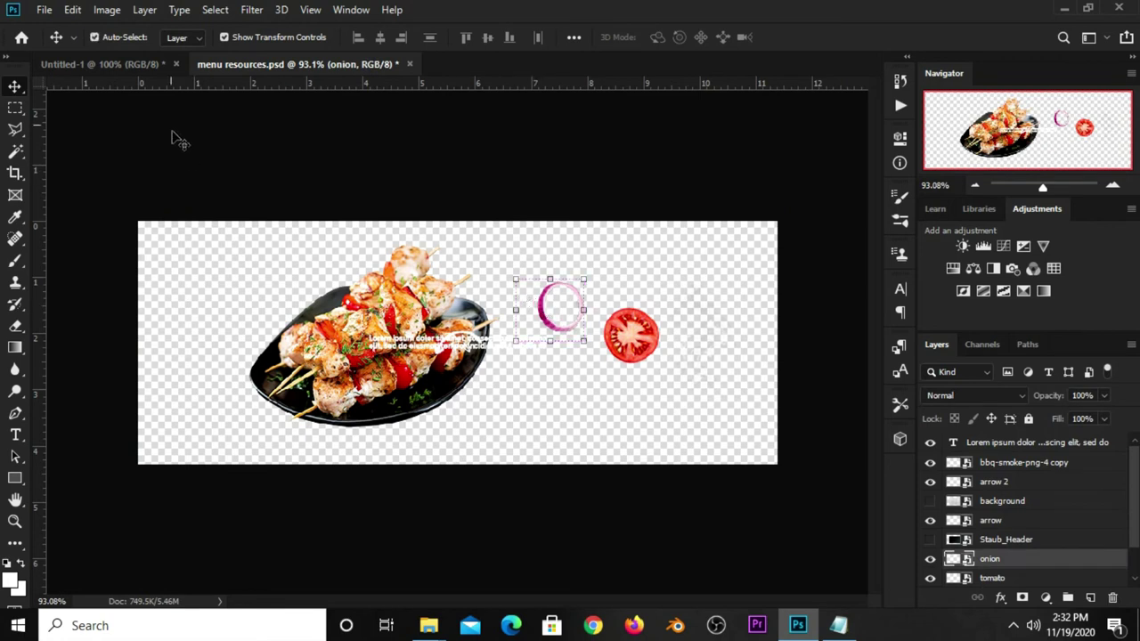
pyautogui.moveTo(147, 78); pyautogui.dragTo(356, 205)
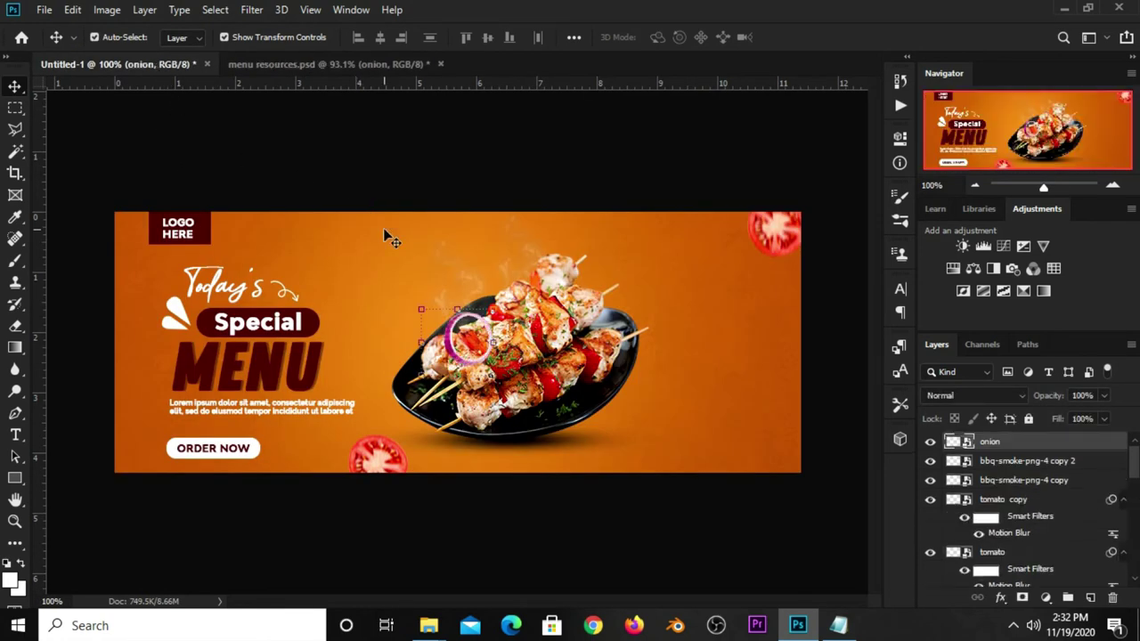
pyautogui.hotkey('ctrl', 't')
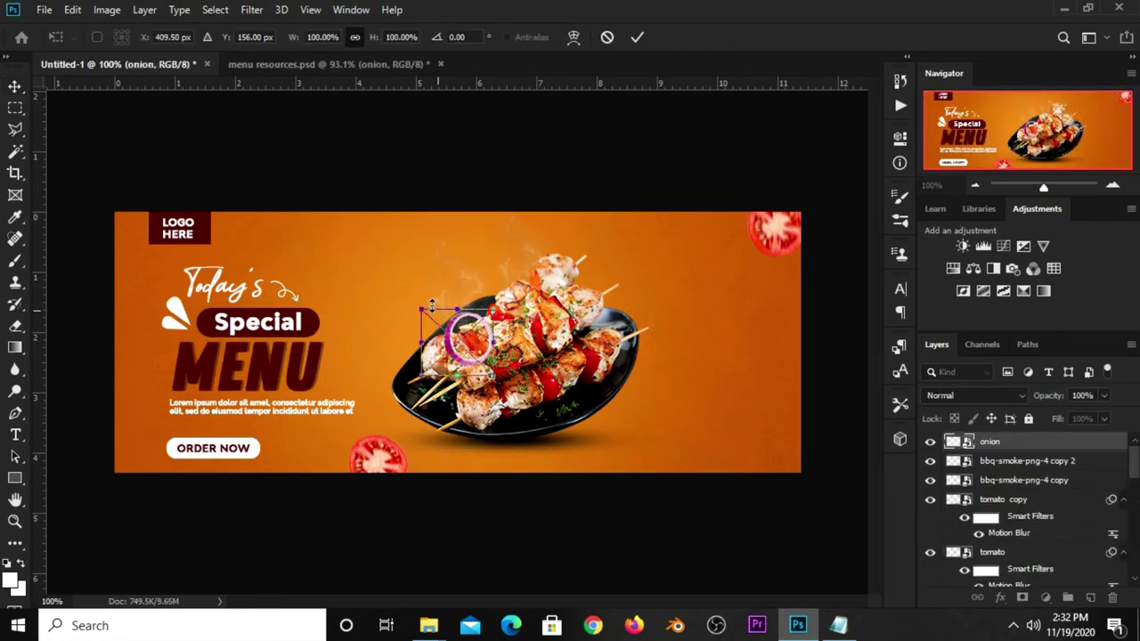
pyautogui.moveTo(492, 361); pyautogui.dragTo(404, 304)
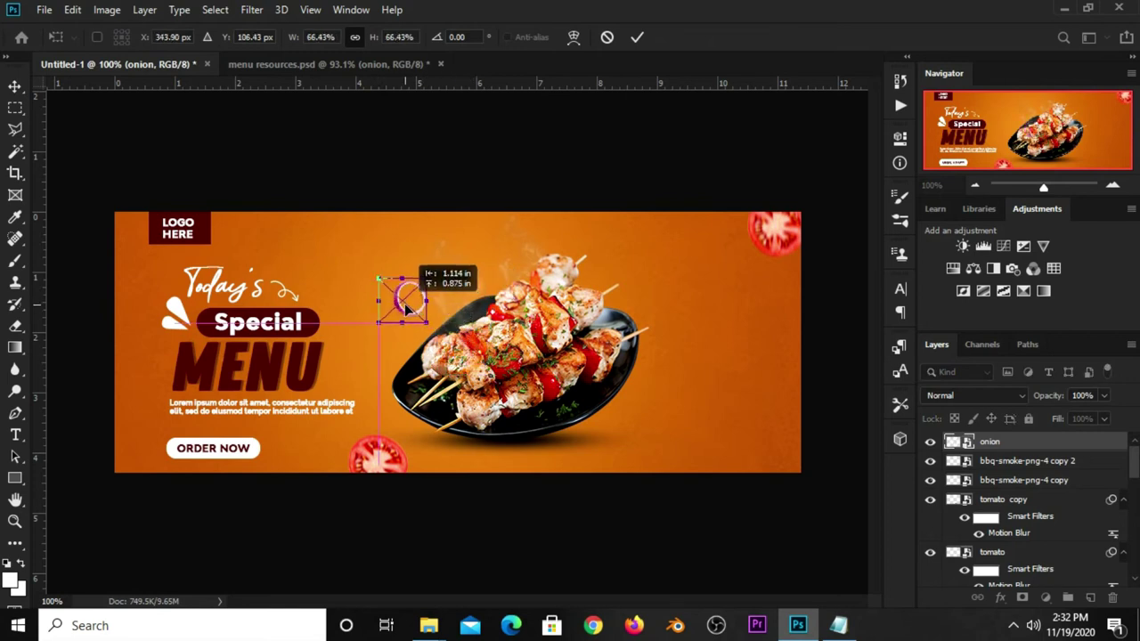
pyautogui.press('Return')
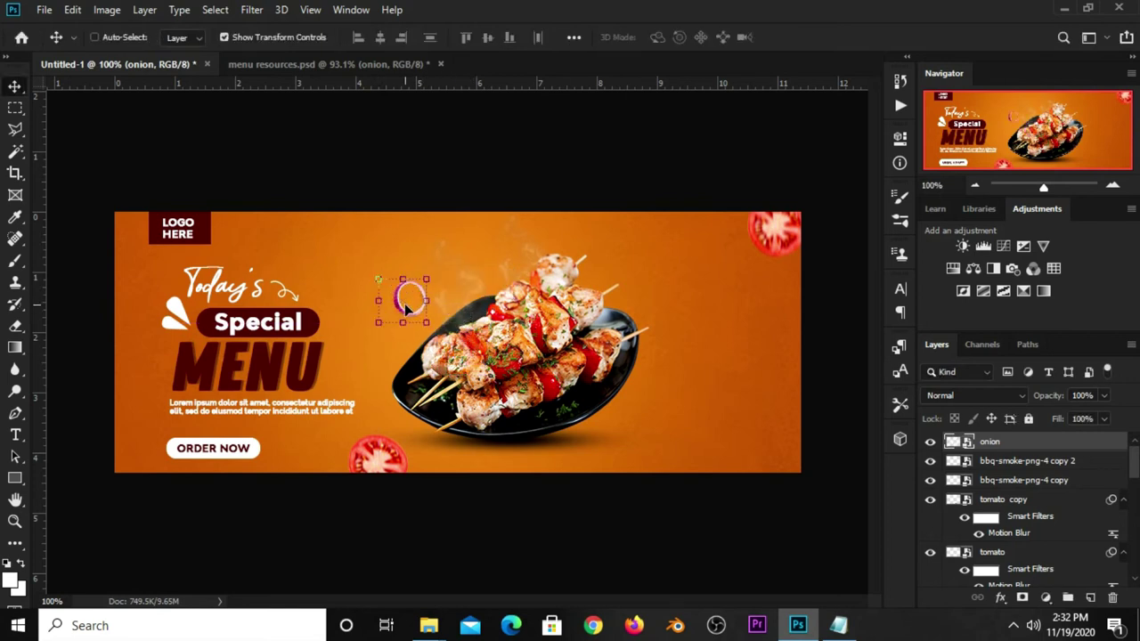
# - Duplicate the onion ring and move the copy up near the top above the skewers
pyautogui.hotkey('ctrl', 'j')
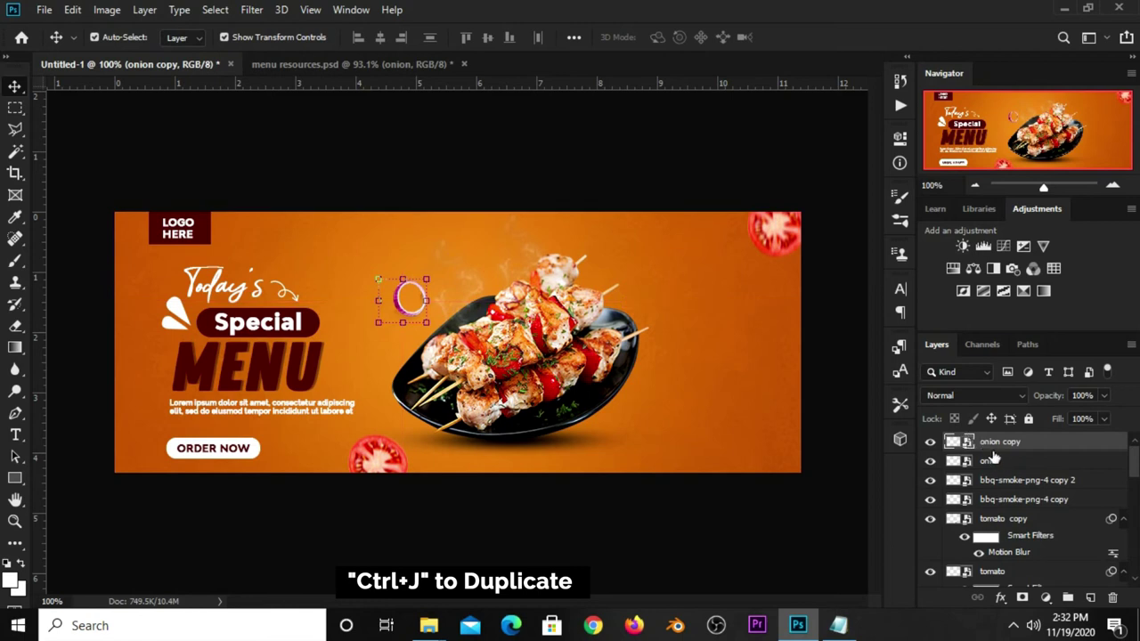
pyautogui.click(411, 278)
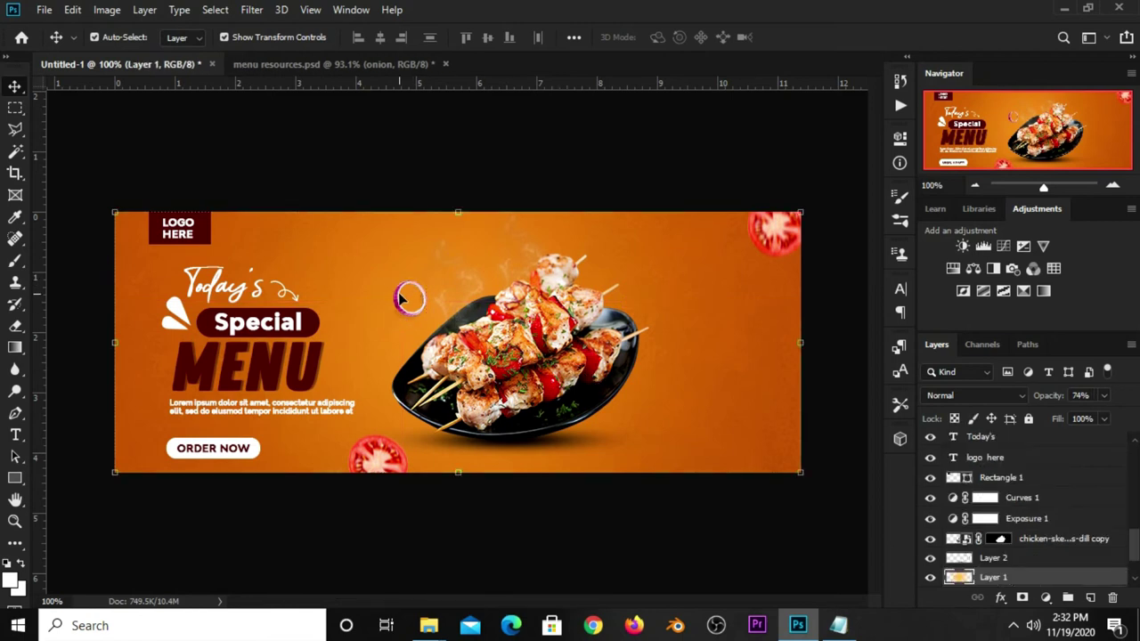
pyautogui.click(400, 300)
pyautogui.hotkey('ctrl', 't')
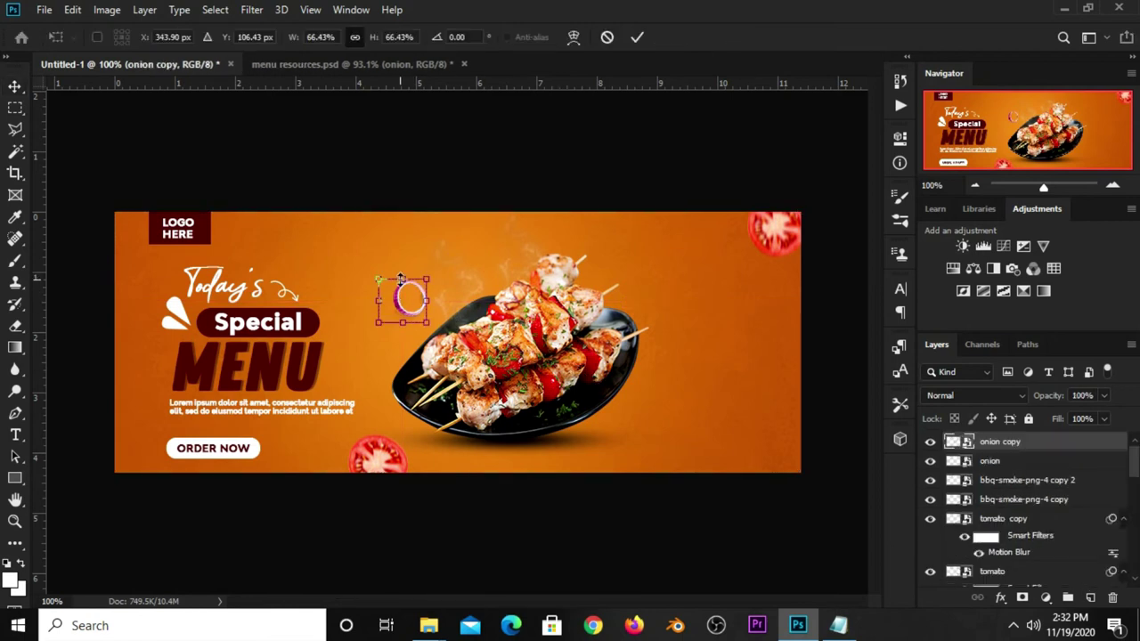
pyautogui.moveTo(410, 298)
pyautogui.mouseDown()
pyautogui.moveTo(577, 230)
pyautogui.moveTo(628, 254)
pyautogui.mouseUp()
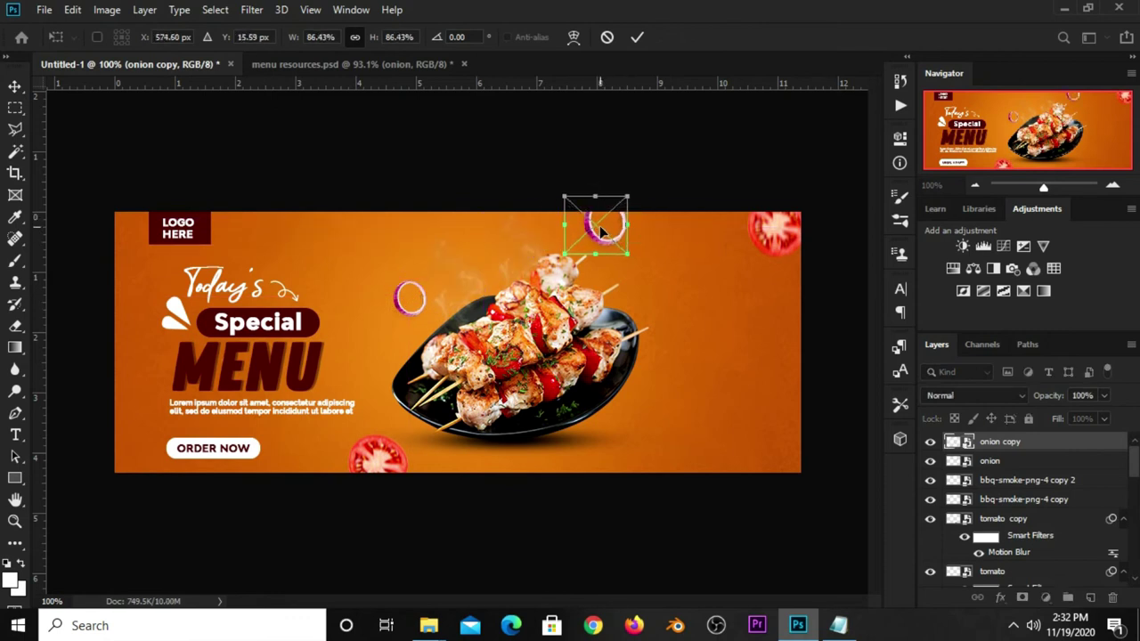
pyautogui.press('Return')
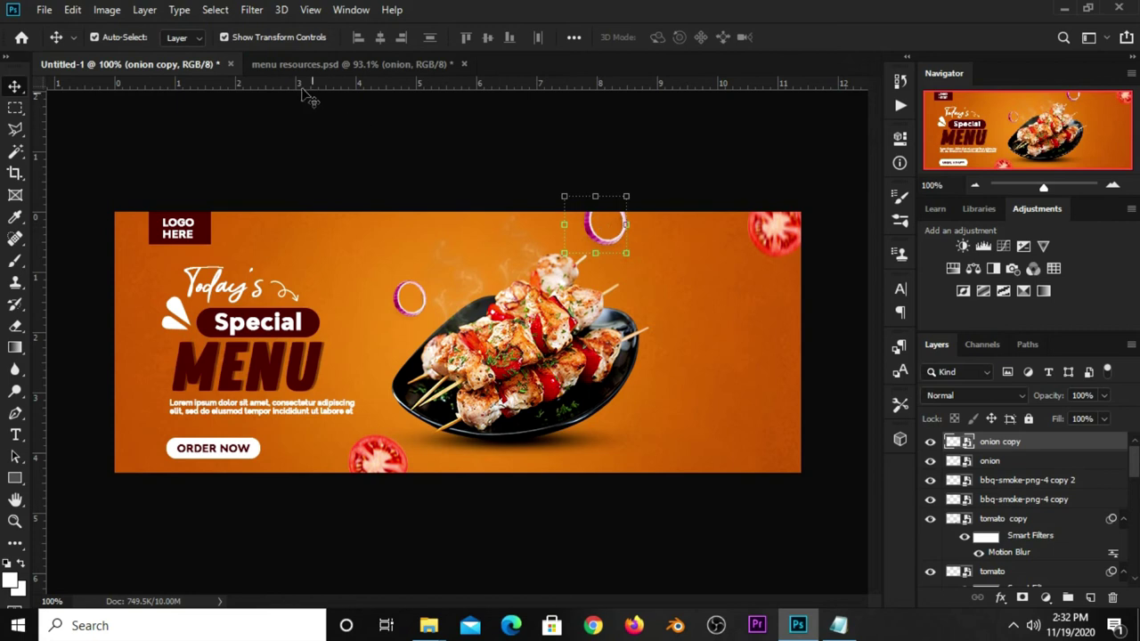
pyautogui.click(252, 12)
pyautogui.moveTo(338, 200)
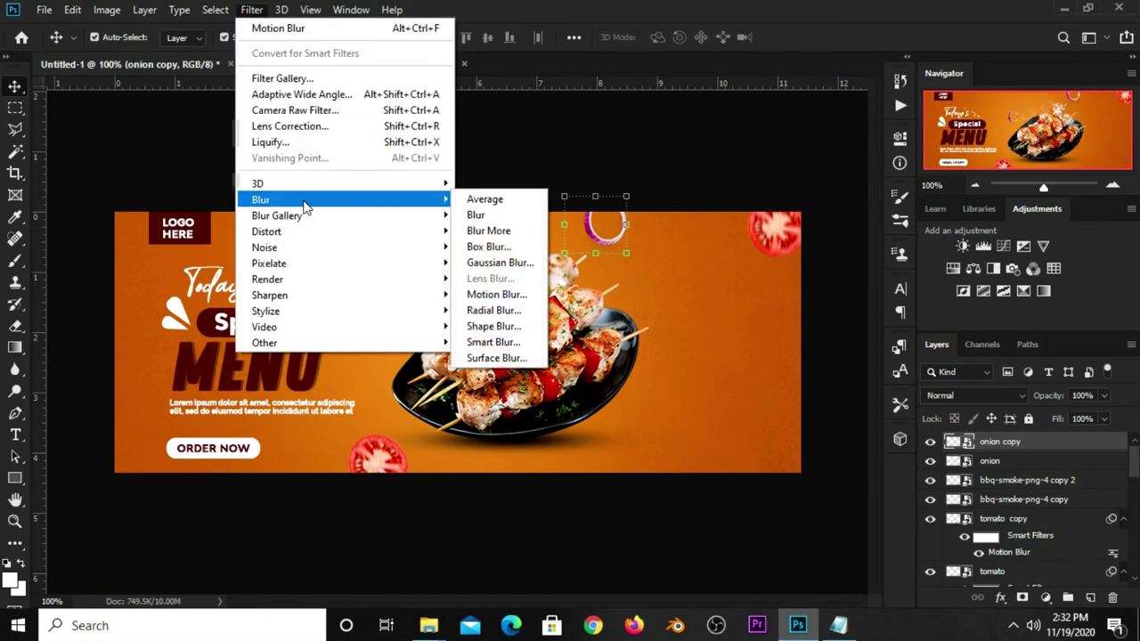
# - Apply a Motion Blur of angle -90 and distance 7 to the onion copy layer
pyautogui.click(481, 295)
pyautogui.moveTo(663, 104); pyautogui.dragTo(735, 101)
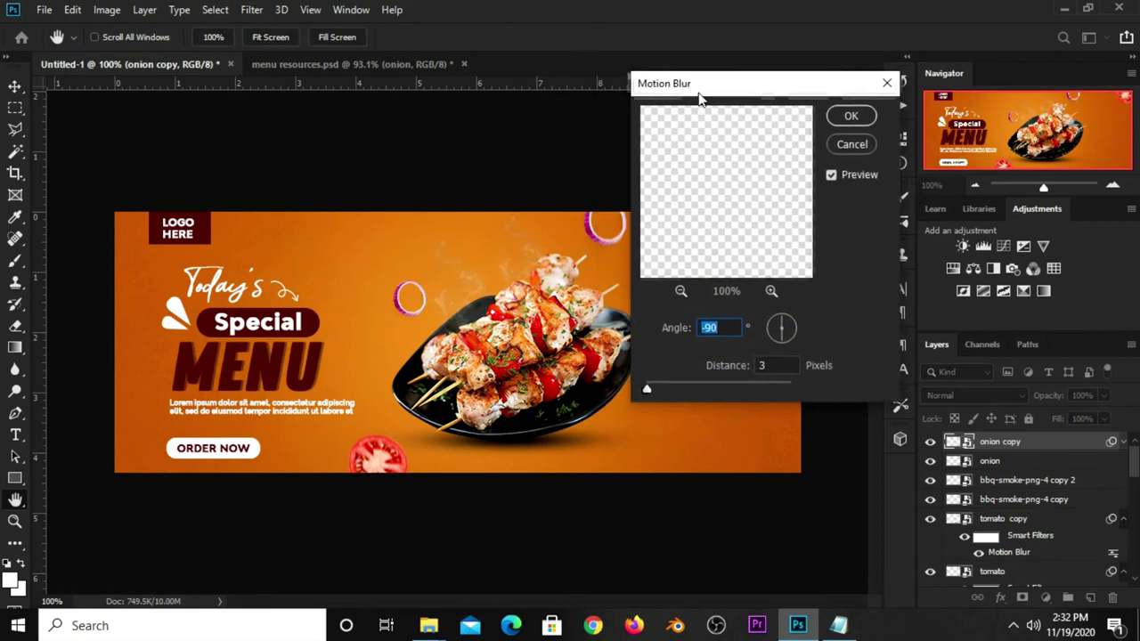
pyautogui.press('Tab')
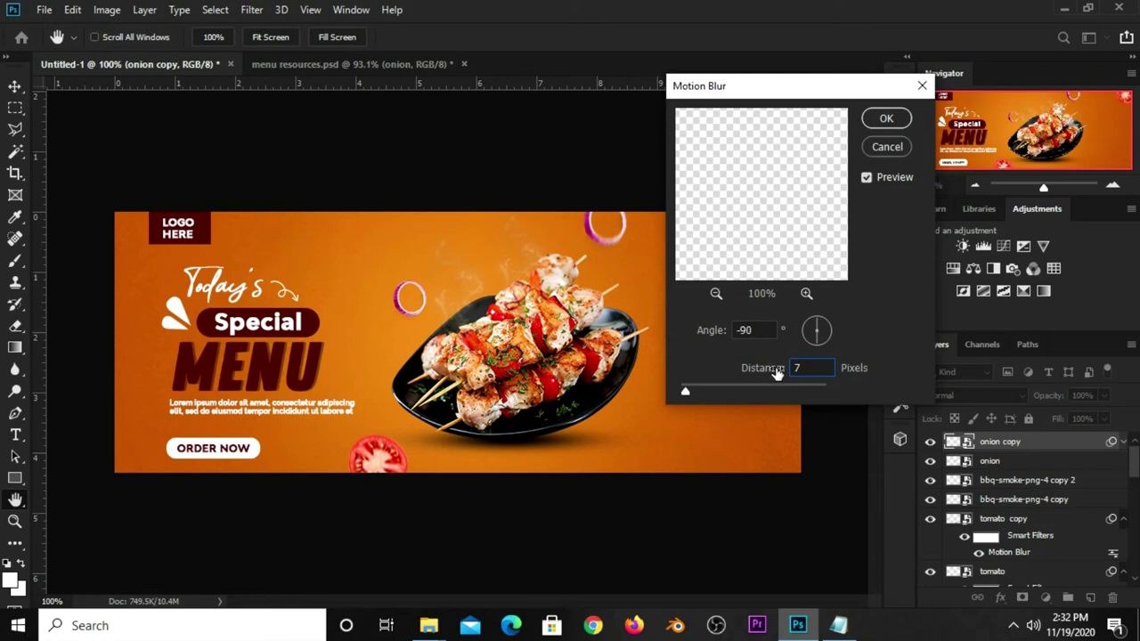
pyautogui.click(875, 120)
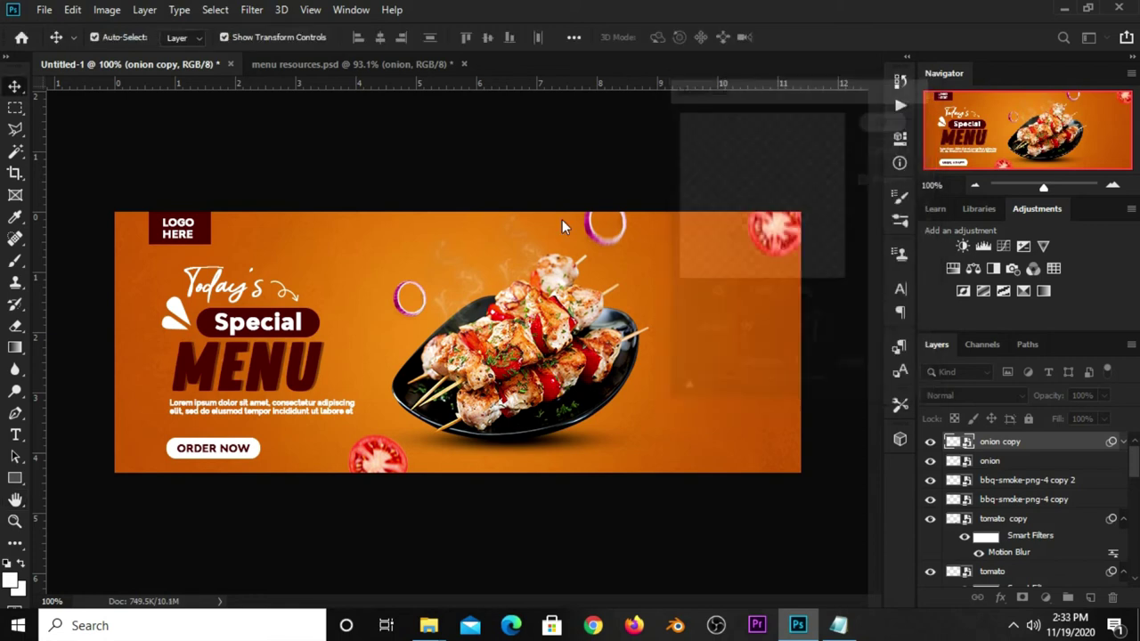
# - Apply the same vertical Motion Blur to the original onion ring layer
pyautogui.click(402, 308)
pyautogui.click(251, 10)
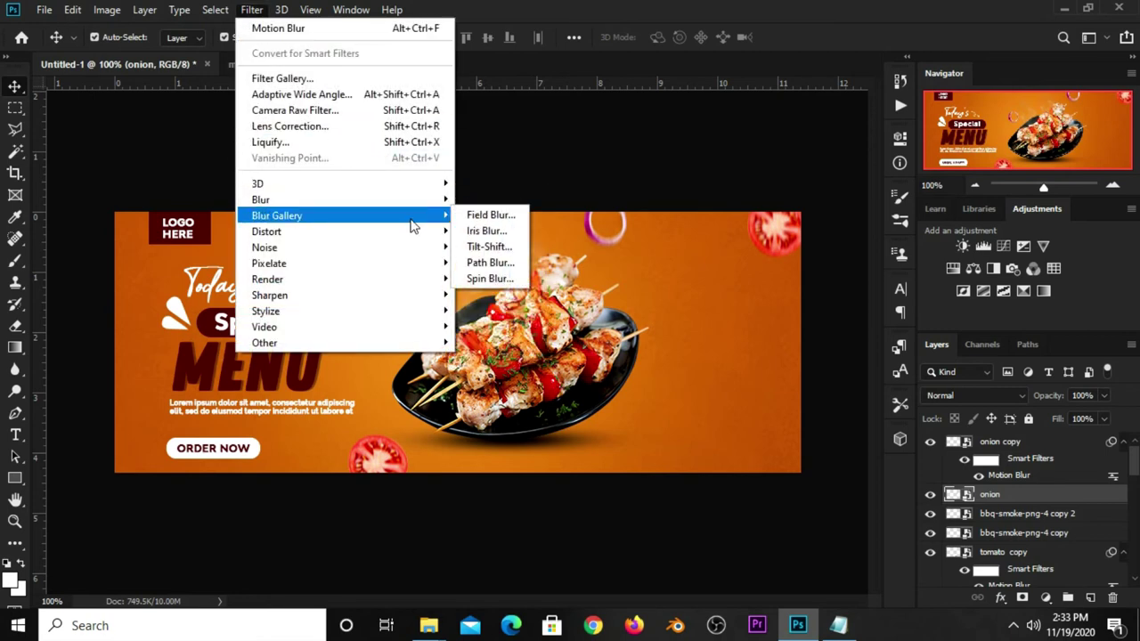
pyautogui.moveTo(260, 200)
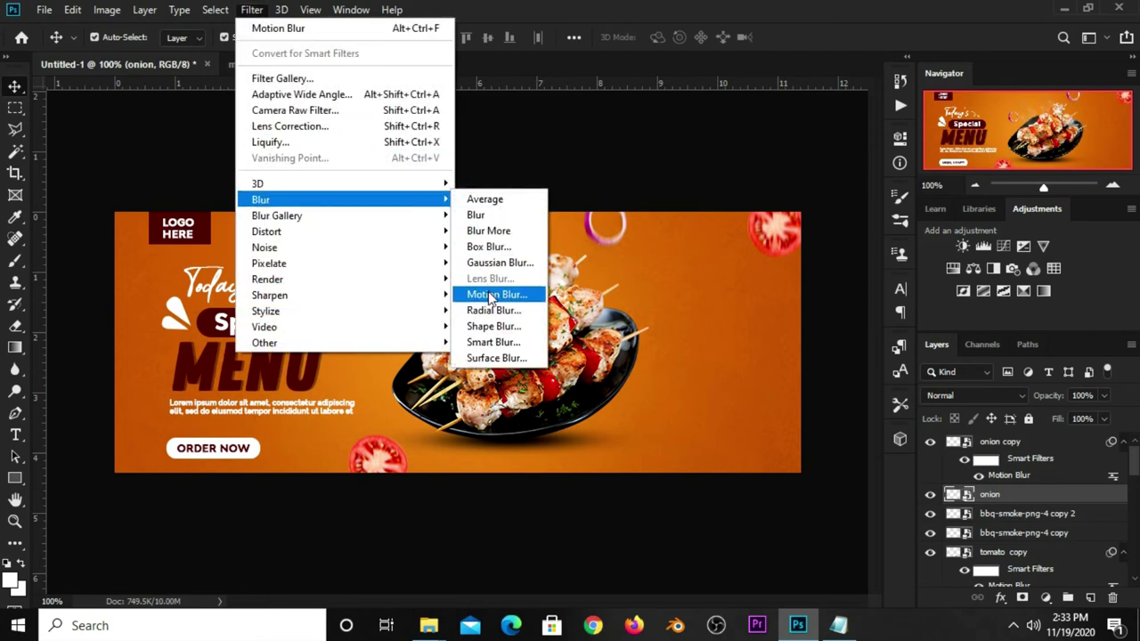
pyautogui.click(488, 294)
pyautogui.click(799, 368)
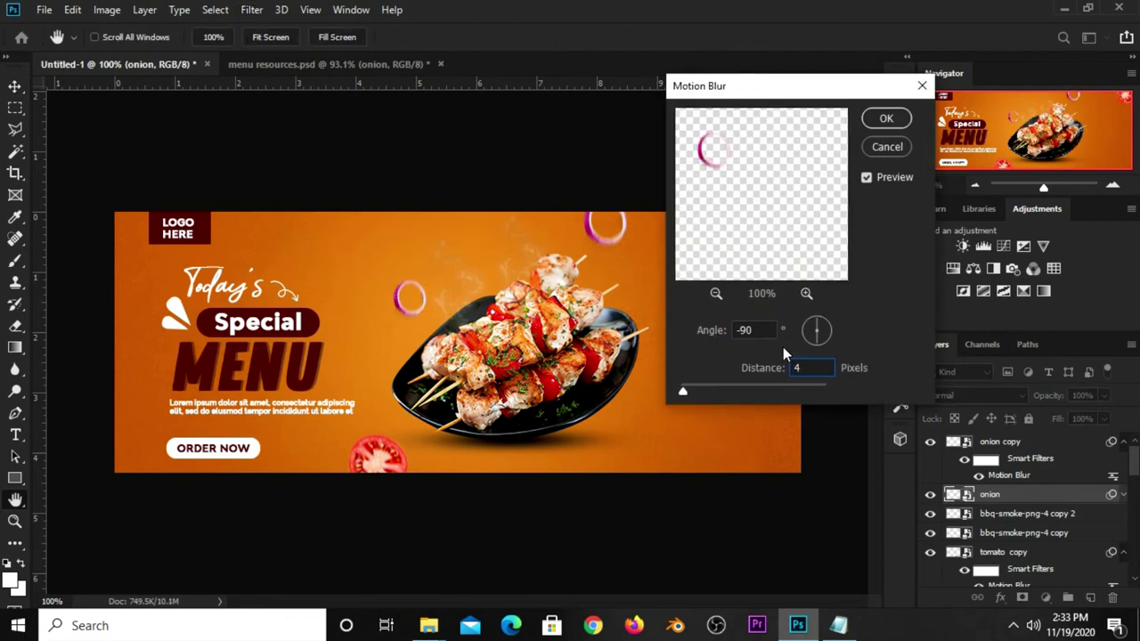
pyautogui.click(872, 124)
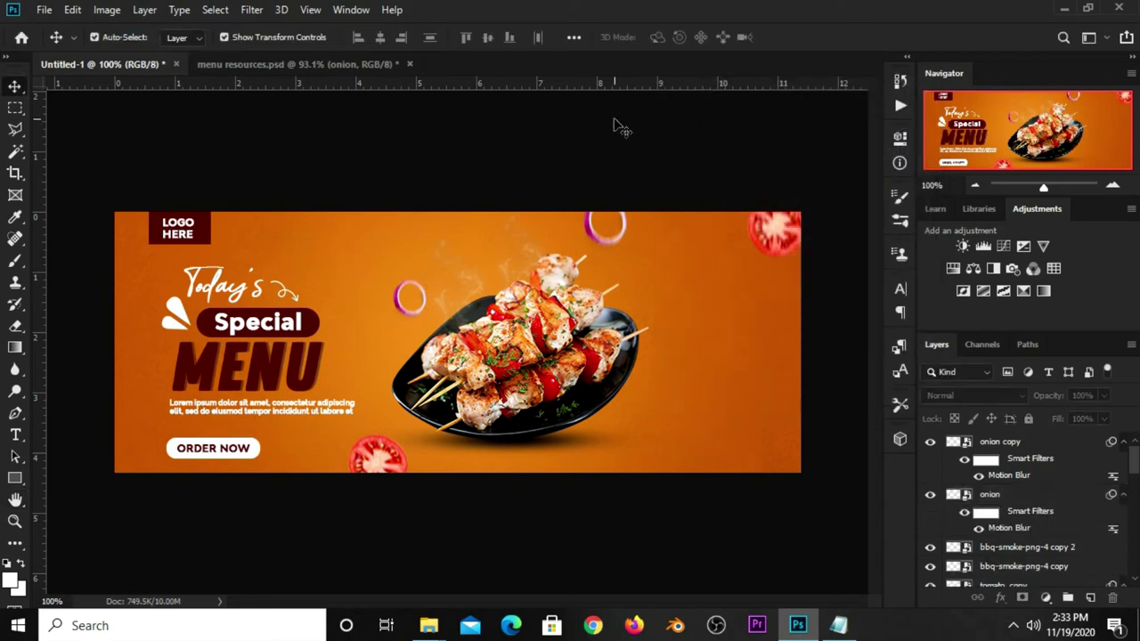
# - Move the left onion ring up and right beside the skewers
pyautogui.click(402, 307)
pyautogui.hotkey('ctrl', 't')
pyautogui.click(583, 253)
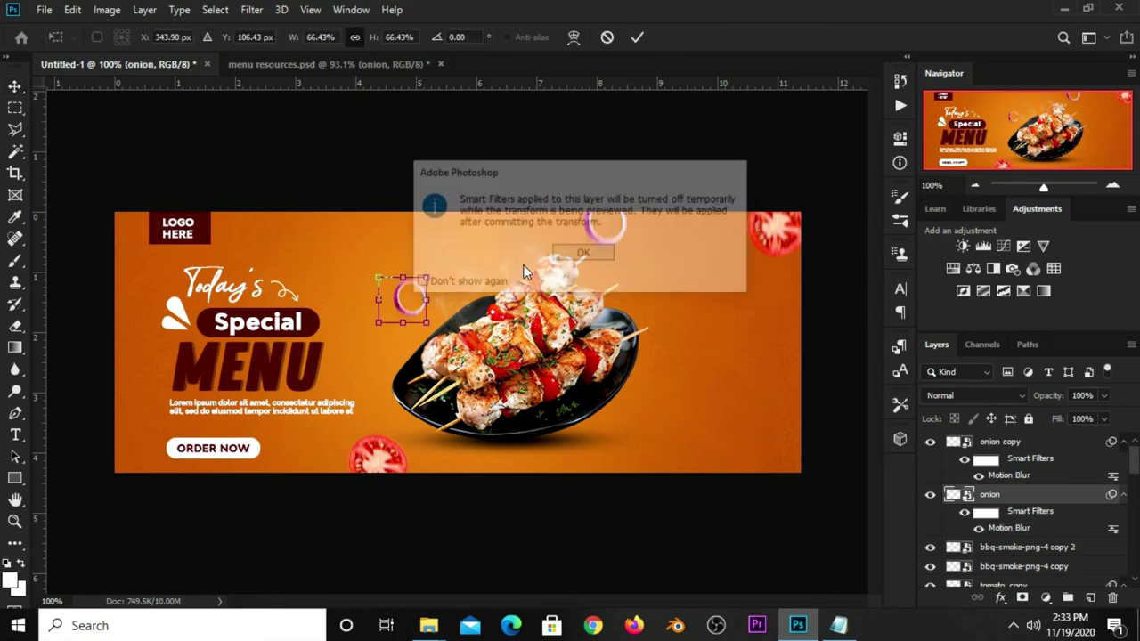
pyautogui.moveTo(405, 301); pyautogui.dragTo(504, 249)
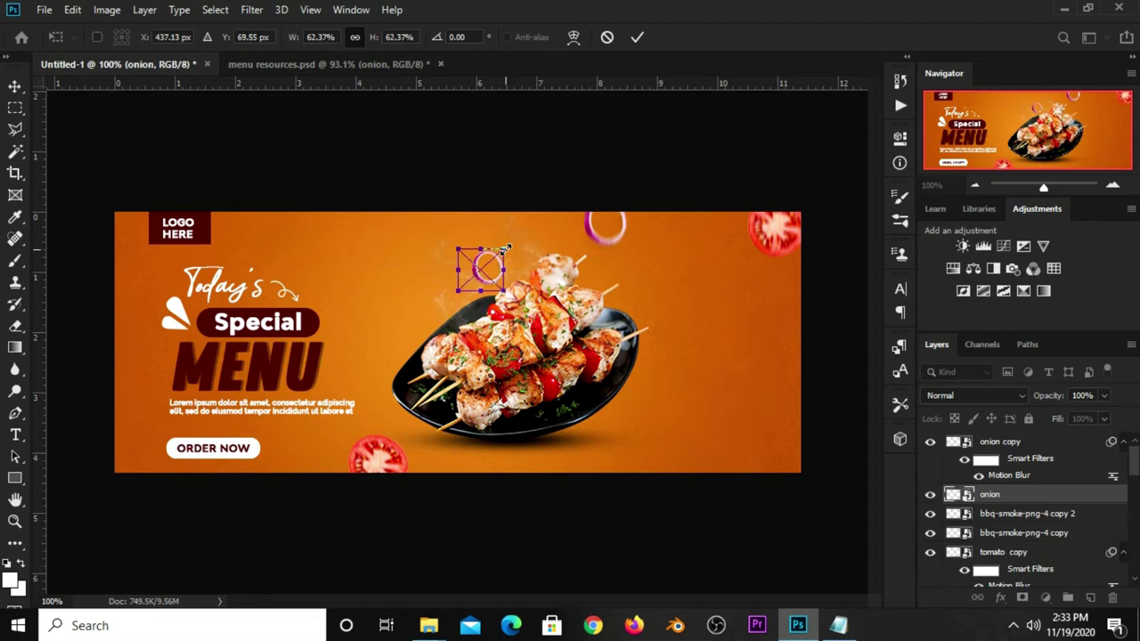
pyautogui.press('Return')
pyautogui.click(501, 173)
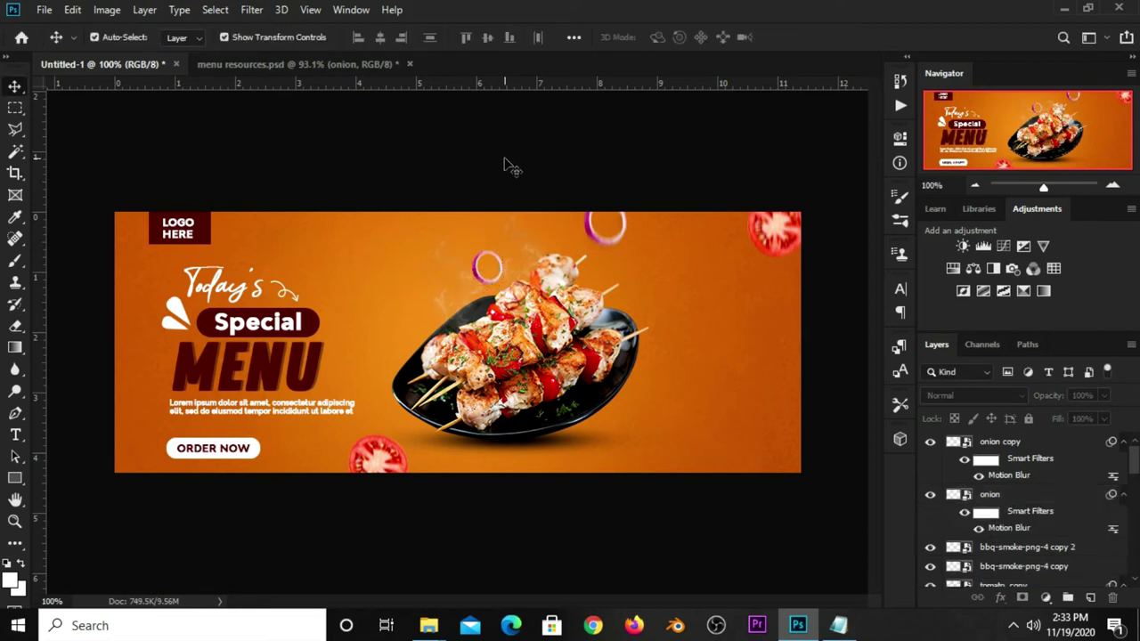
# - Copy the 'Call To Find Out More' line from the notes
pyautogui.click(838, 625)
pyautogui.moveTo(742, 520); pyautogui.dragTo(585, 512)
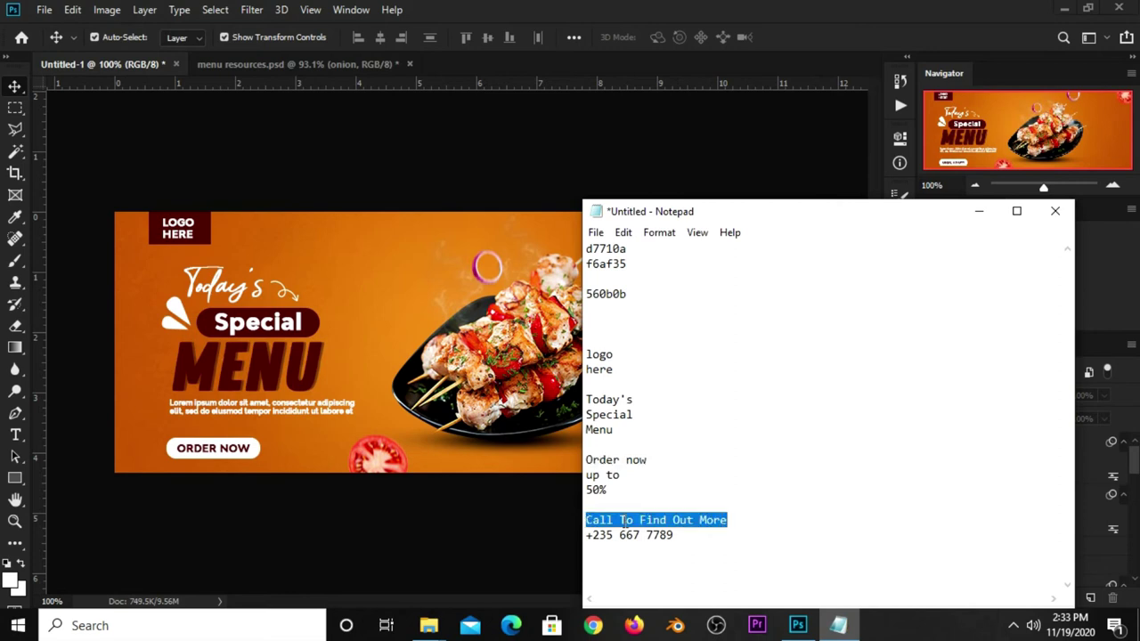
pyautogui.rightClick(624, 521)
pyautogui.click(682, 322)
pyautogui.click(789, 39)
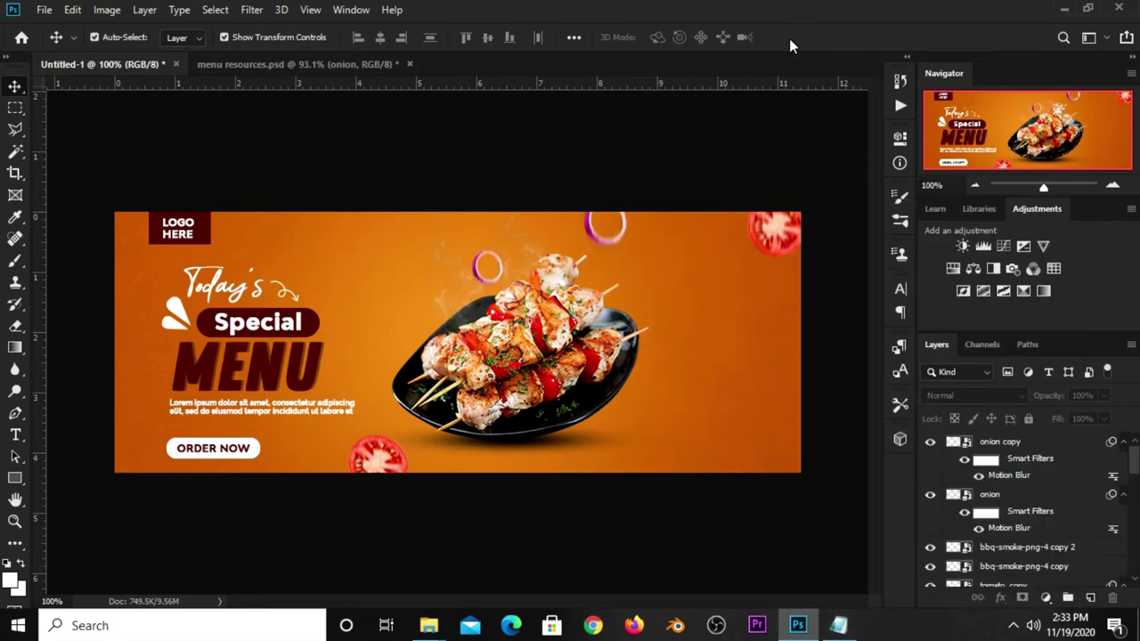
# - Duplicate the ORDER NOW text toward the lower right, then delete the duplicate
pyautogui.click(244, 454)
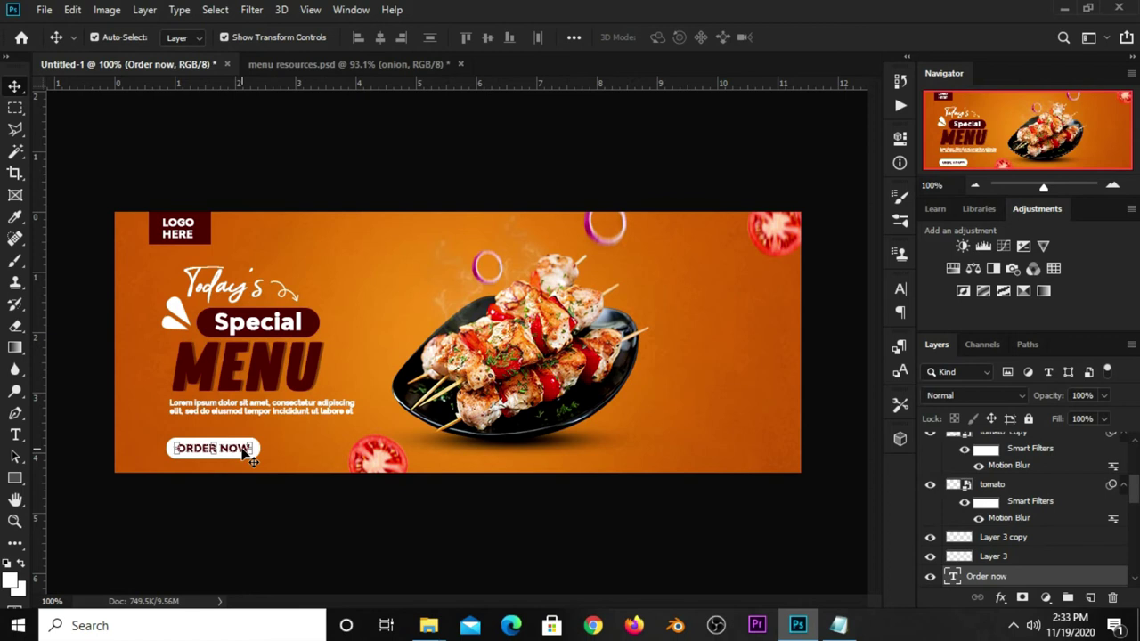
pyautogui.moveTo(235, 449); pyautogui.dragTo(714, 453)
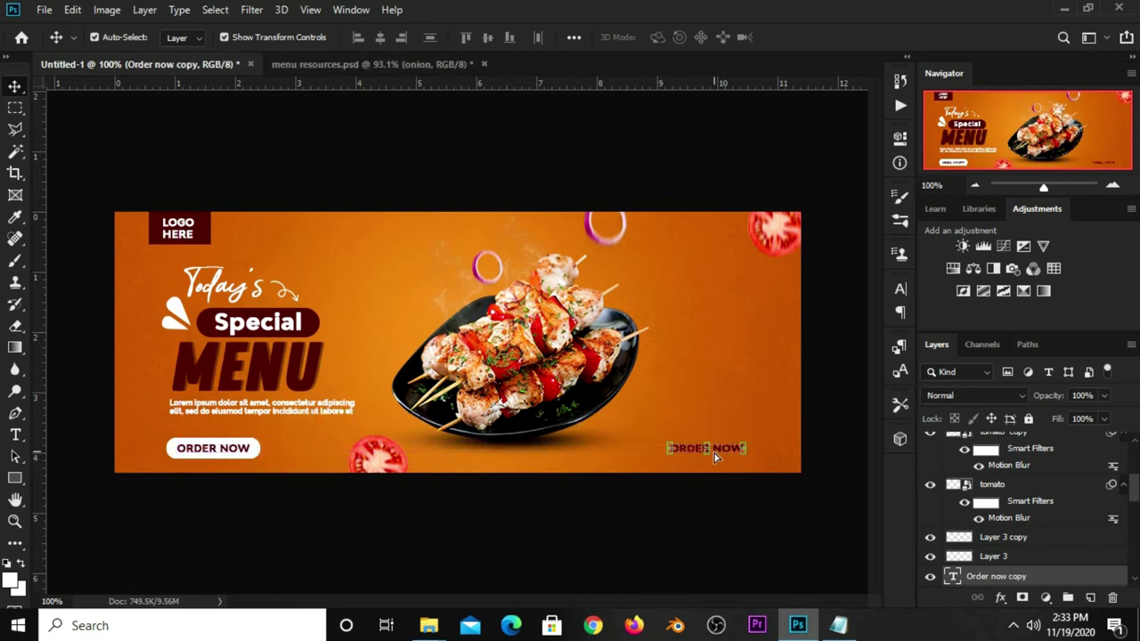
pyautogui.click(1112, 597)
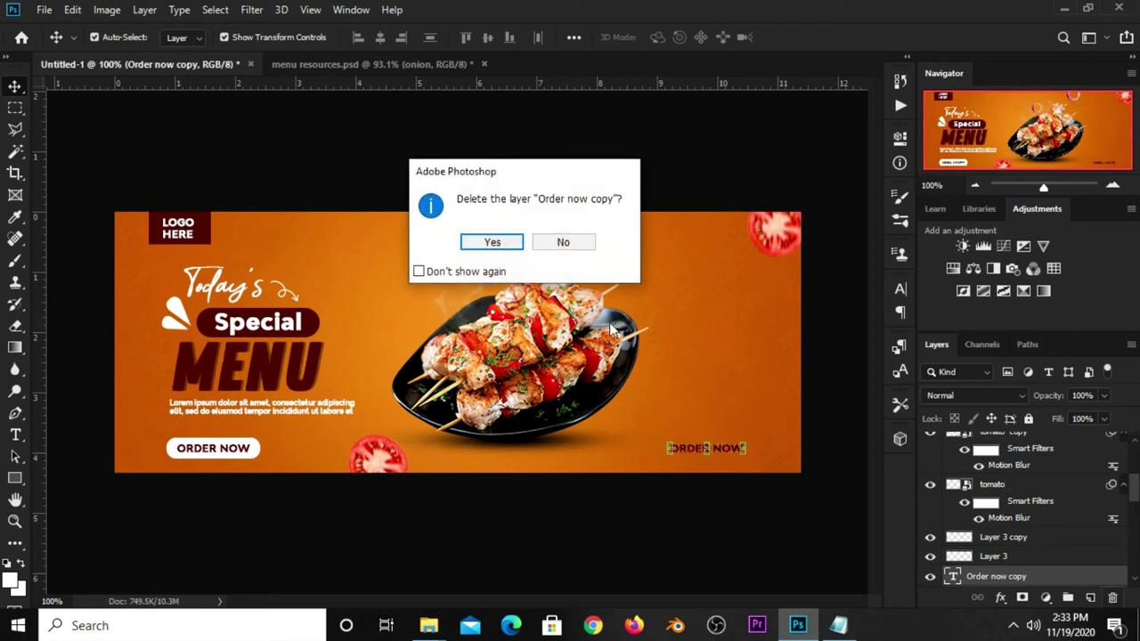
pyautogui.click(502, 249)
# - Set the horizontal Type tool's text colour to white #ffffff
pyautogui.click(18, 436)
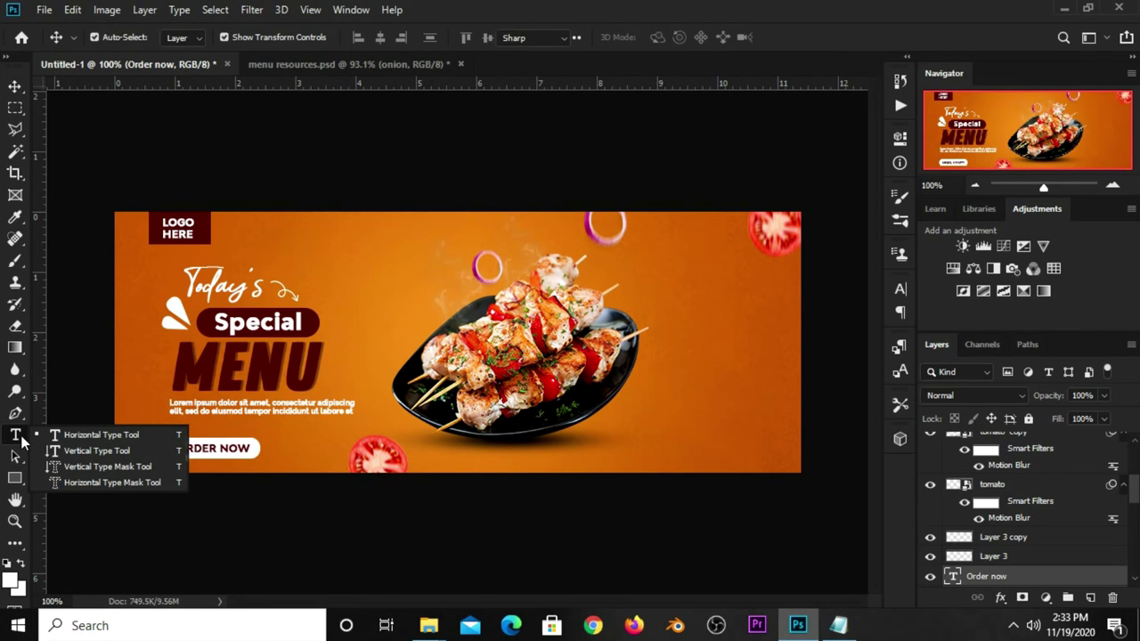
pyautogui.click(56, 435)
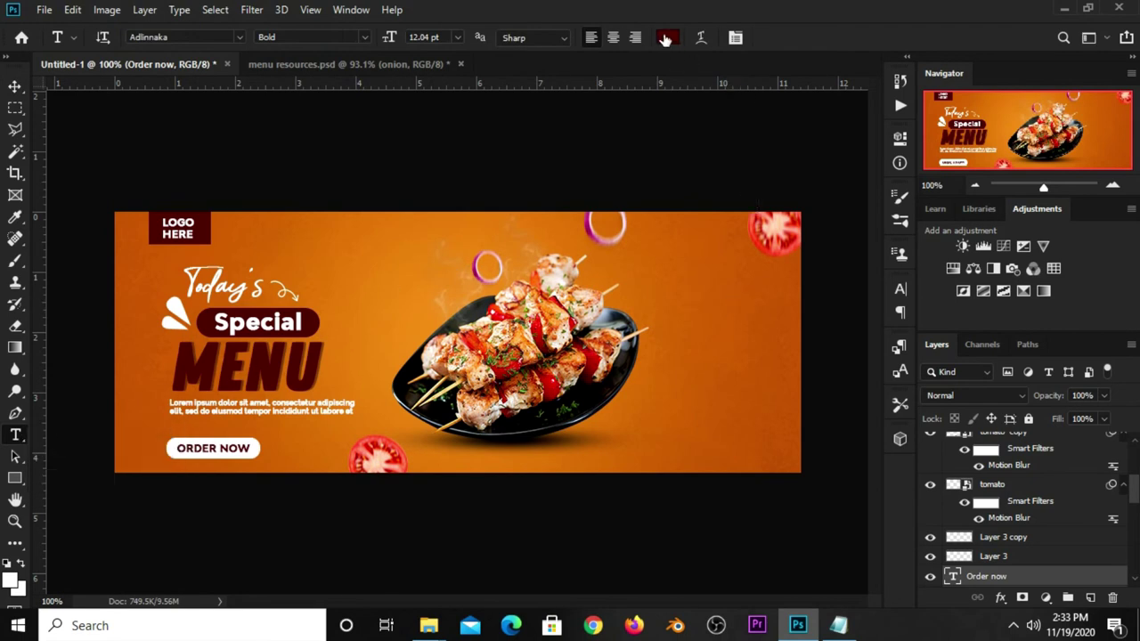
pyautogui.click(666, 37)
pyautogui.write('ffffff')
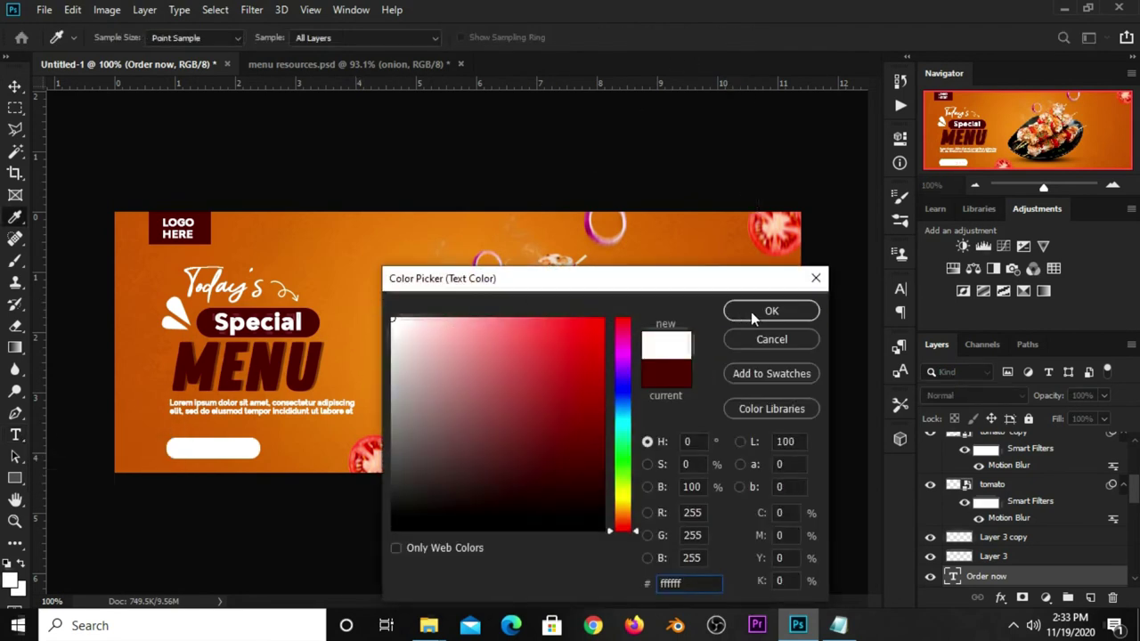
pyautogui.click(751, 312)
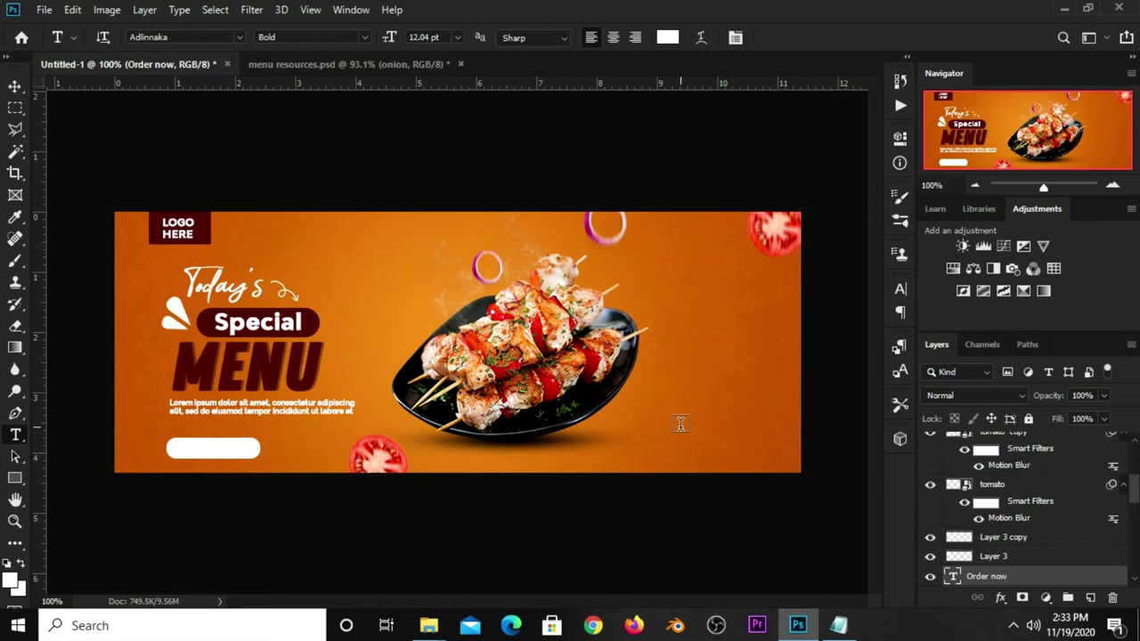
# - Add the 'Call To Find Out More' text at lower right with All Caps turned off
pyautogui.click(680, 424)
pyautogui.write('CALL TO')
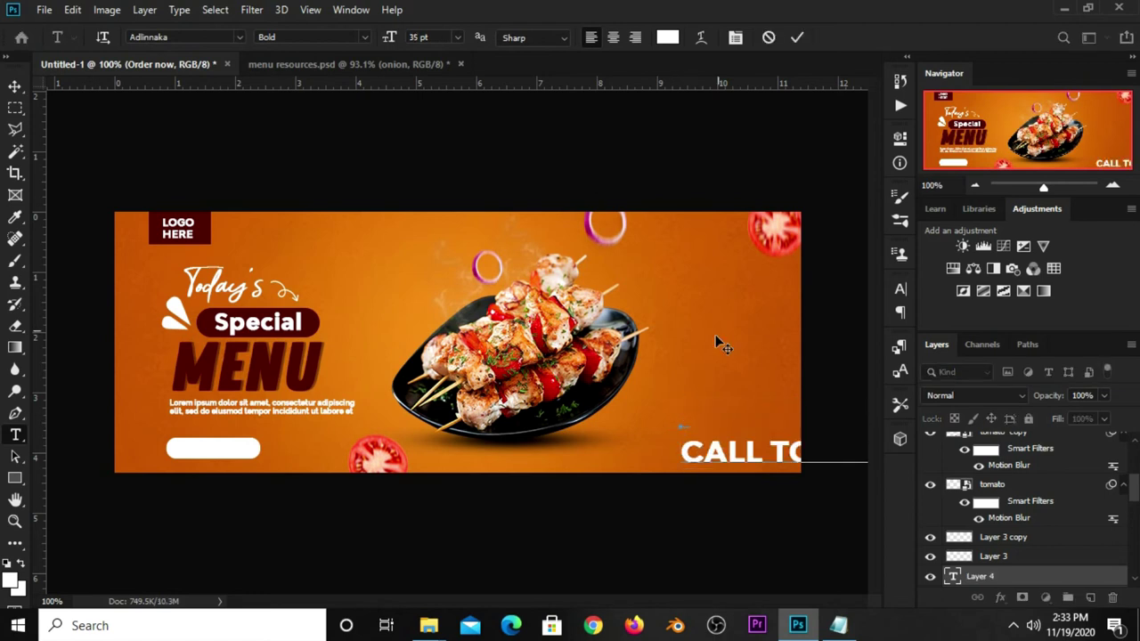
pyautogui.click(796, 37)
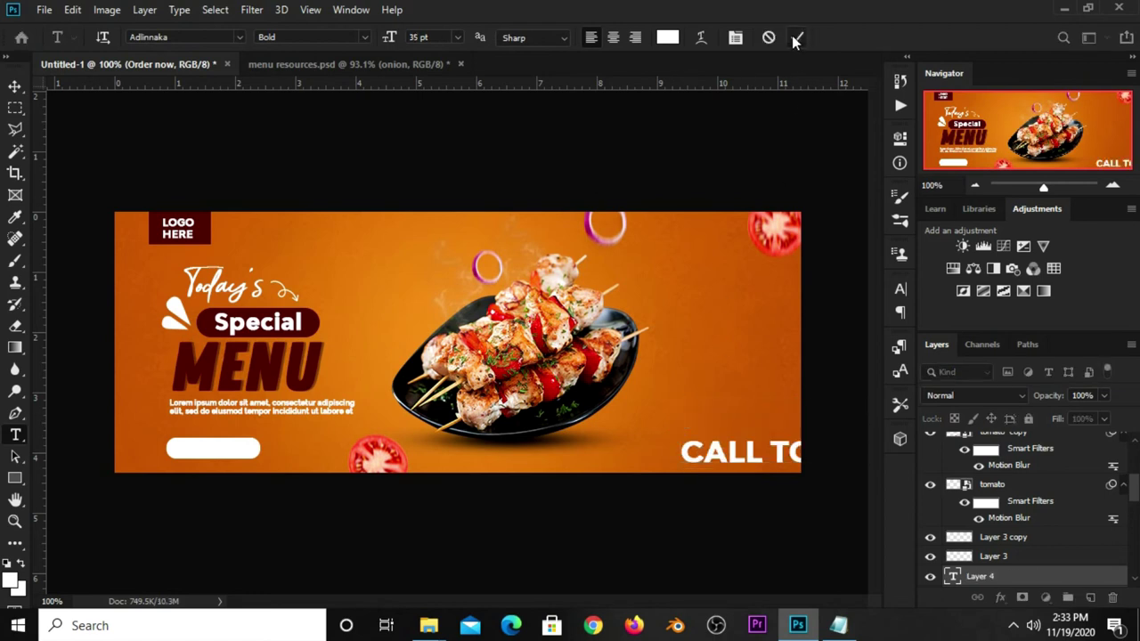
pyautogui.click(899, 289)
pyautogui.click(761, 405)
pyautogui.click(852, 281)
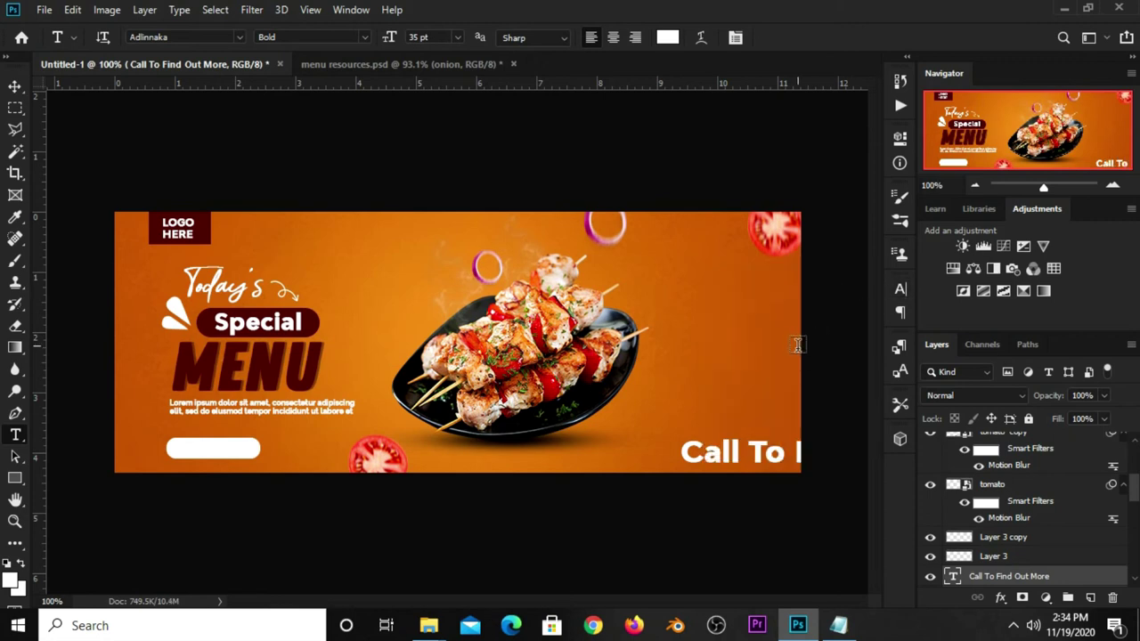
# - Move the call text left and up and scale it to about half size
pyautogui.press('v')
pyautogui.moveTo(699, 436); pyautogui.dragTo(521, 410)
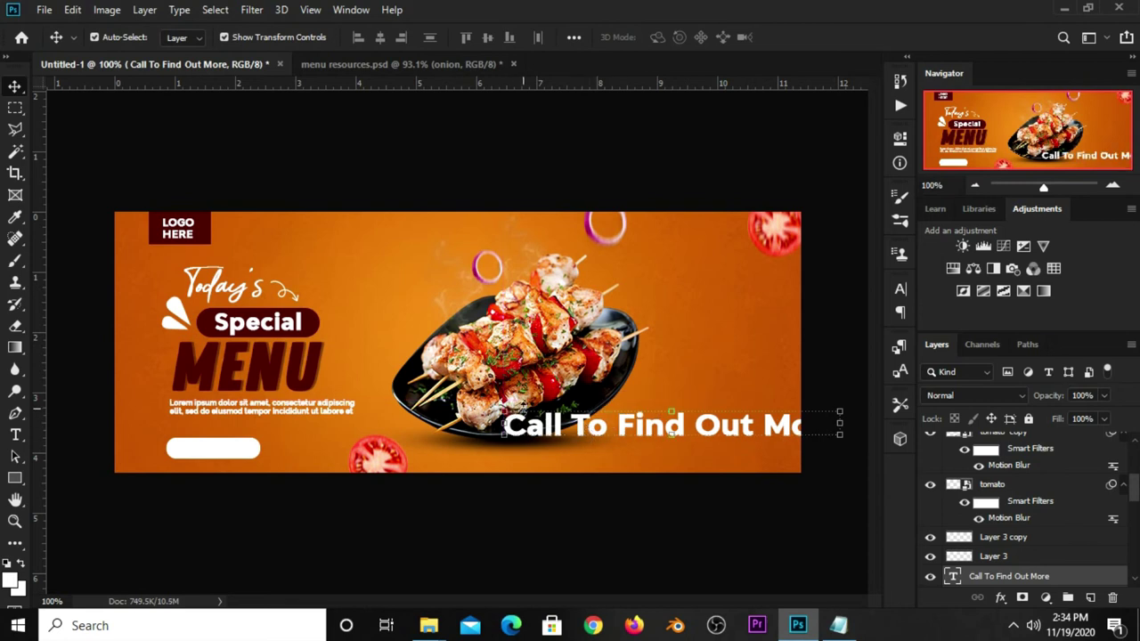
pyautogui.hotkey('ctrl', 't')
pyautogui.moveTo(503, 375); pyautogui.dragTo(674, 410)
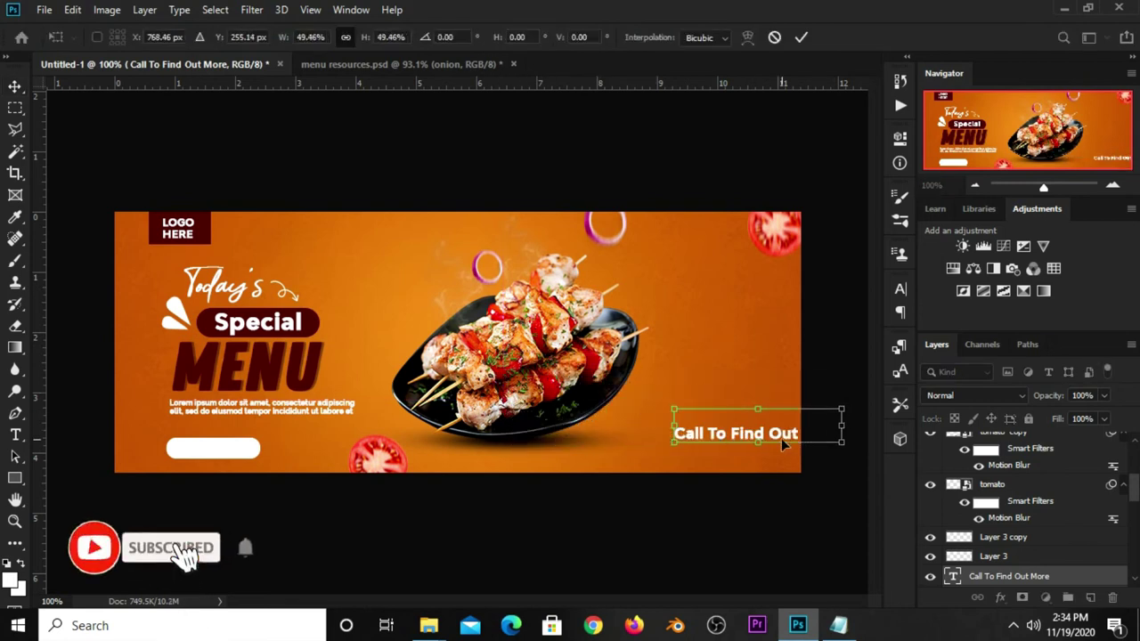
pyautogui.moveTo(781, 438)
pyautogui.mouseDown()
pyautogui.moveTo(715, 437)
pyautogui.moveTo(761, 439)
pyautogui.moveTo(728, 435)
pyautogui.mouseUp()
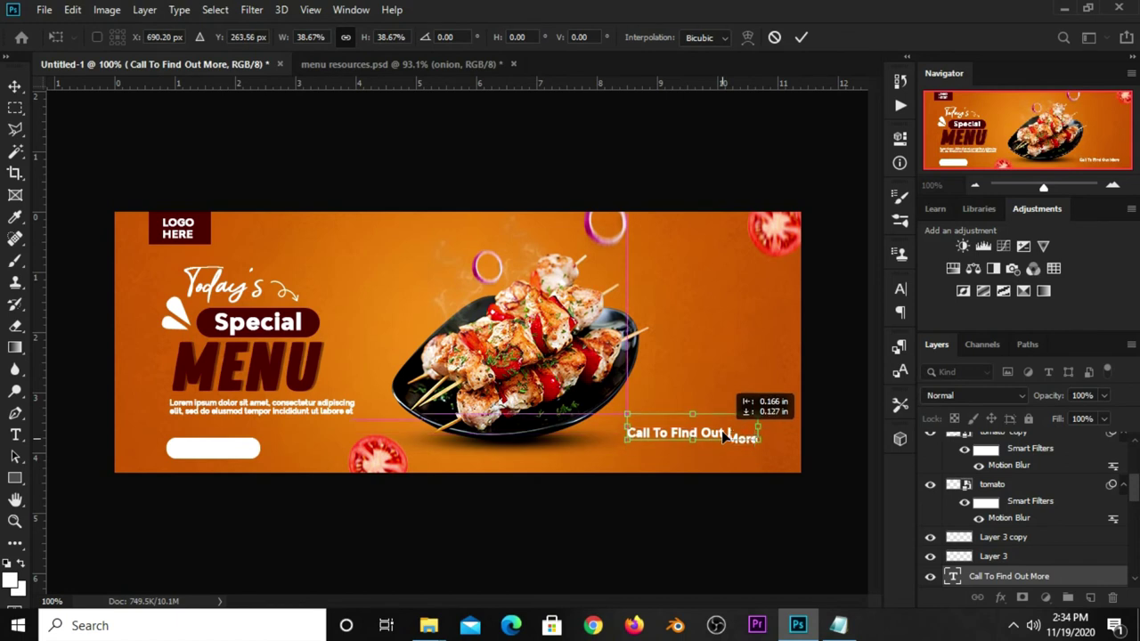
pyautogui.press('Return')
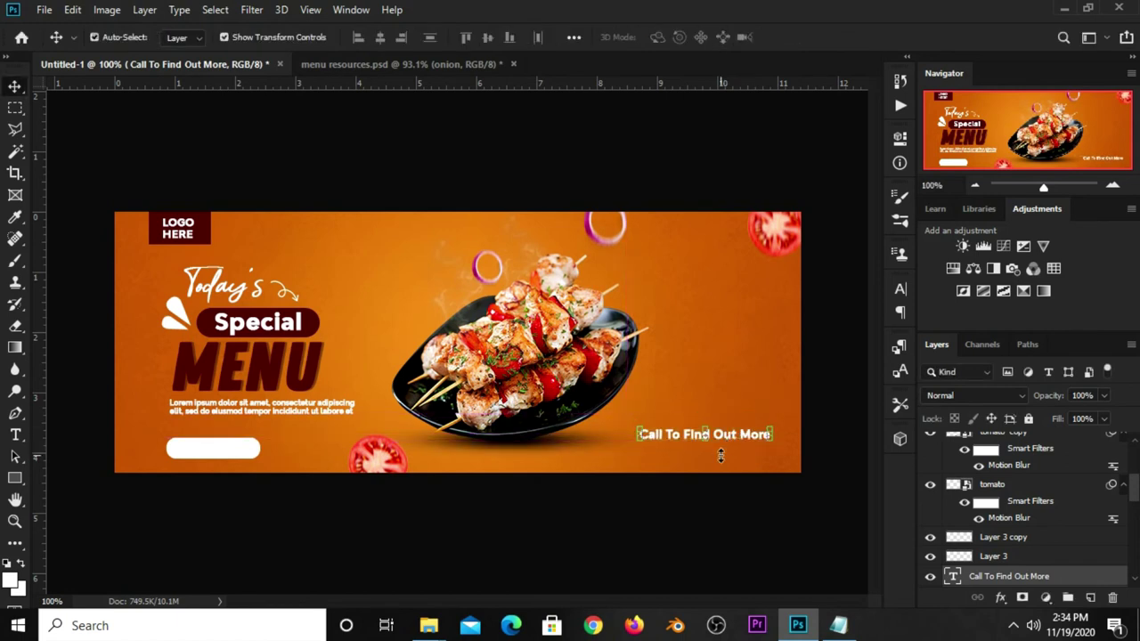
# - Copy the phone number from the notes
pyautogui.click(838, 625)
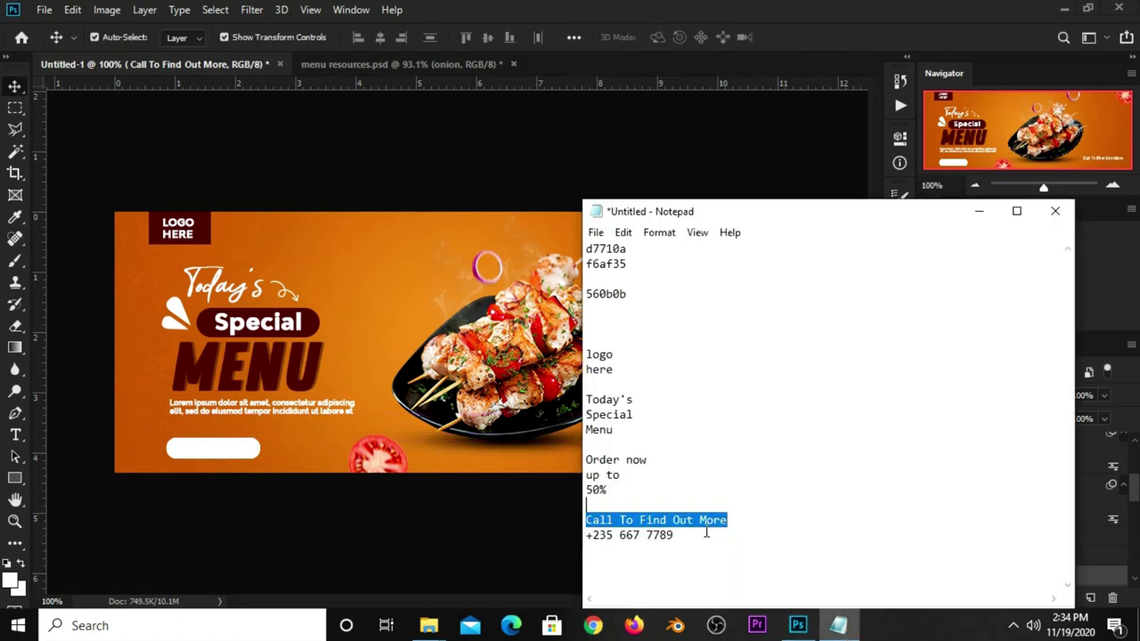
pyautogui.moveTo(674, 535); pyautogui.dragTo(585, 535)
pyautogui.rightClick(624, 534)
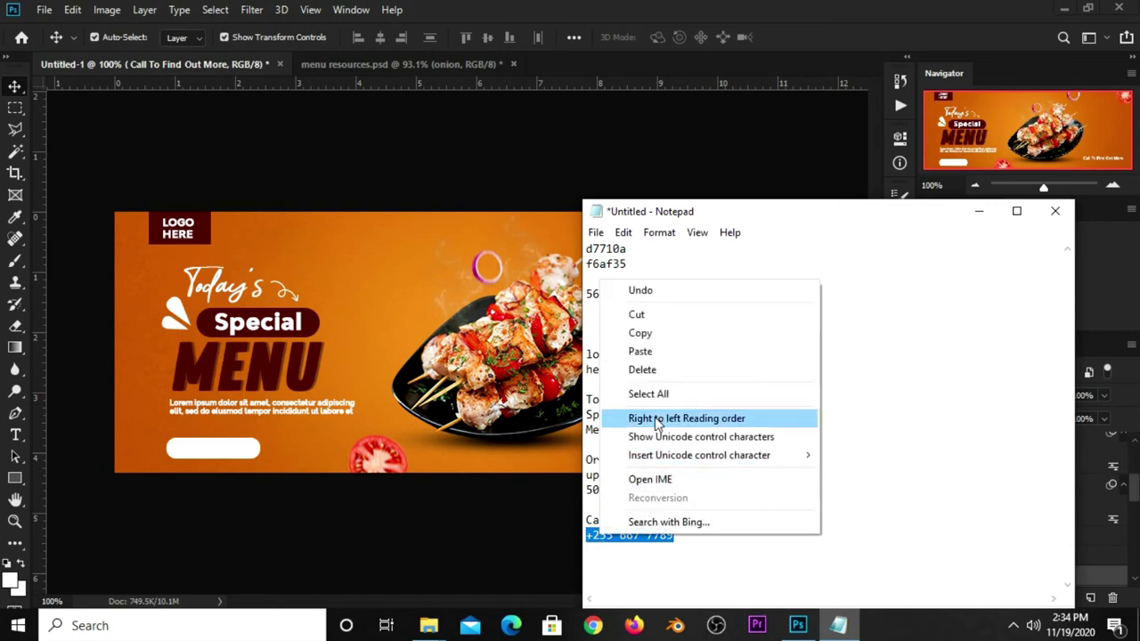
pyautogui.click(649, 332)
pyautogui.click(787, 37)
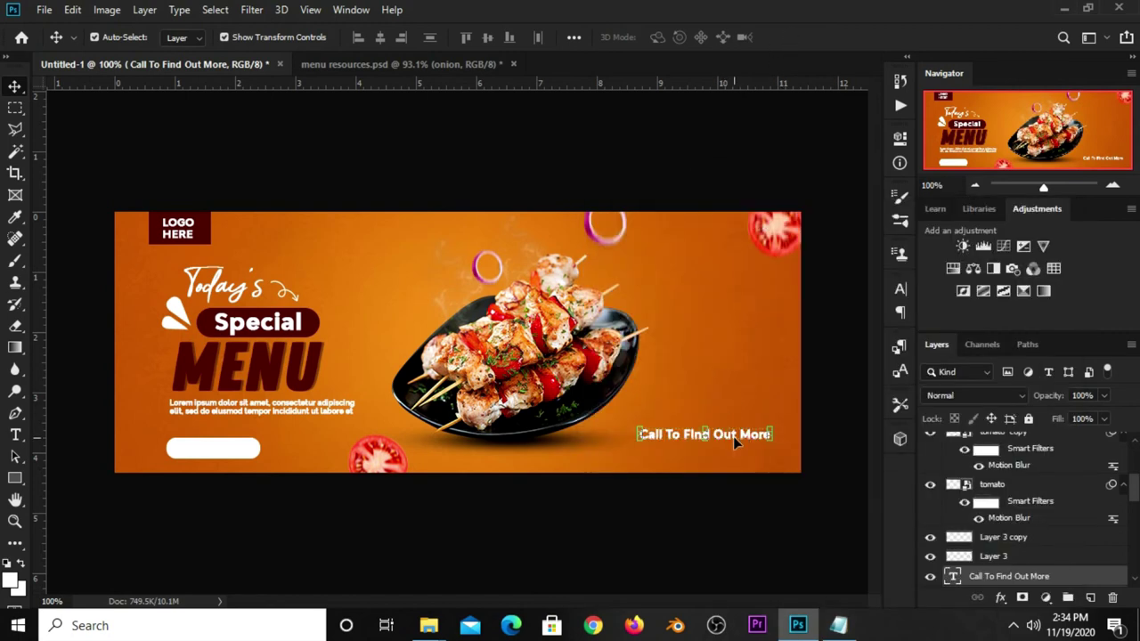
# - Duplicate the call text just below and replace its content with the phone number
pyautogui.moveTo(719, 434); pyautogui.dragTo(720, 453)
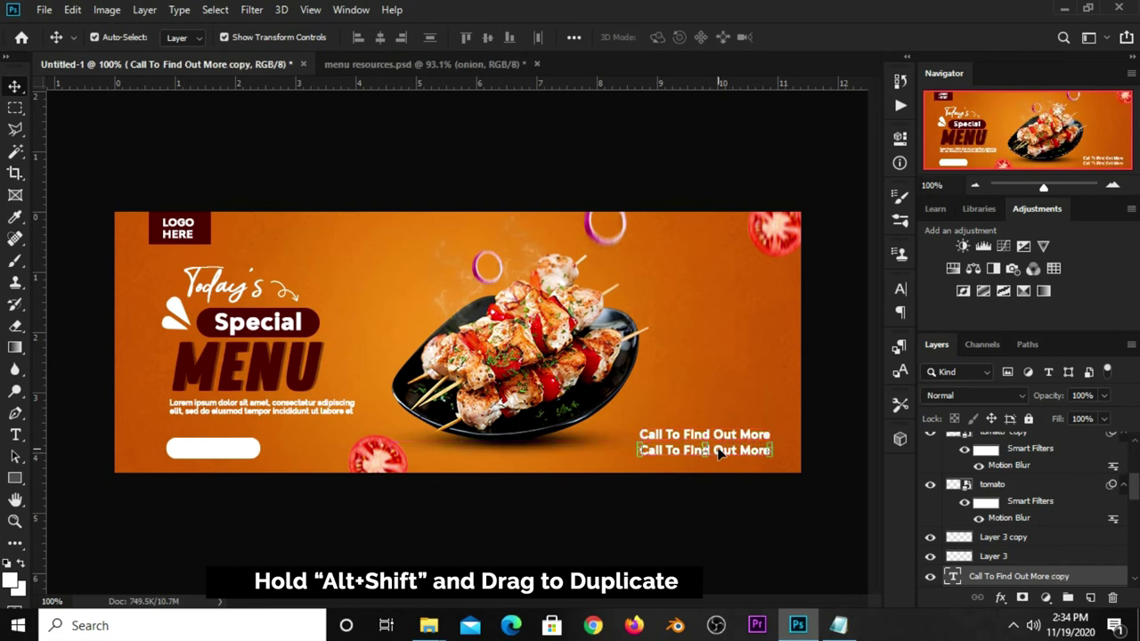
pyautogui.click(15, 435)
pyautogui.click(89, 436)
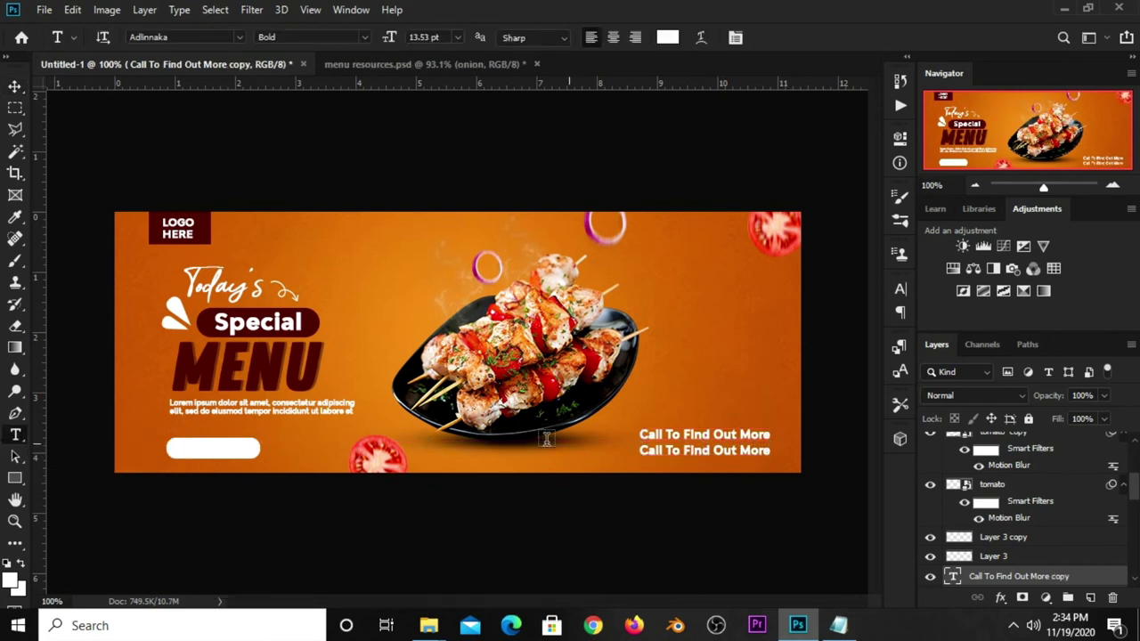
pyautogui.click(704, 453)
pyautogui.hotkey('ctrl', 'a')
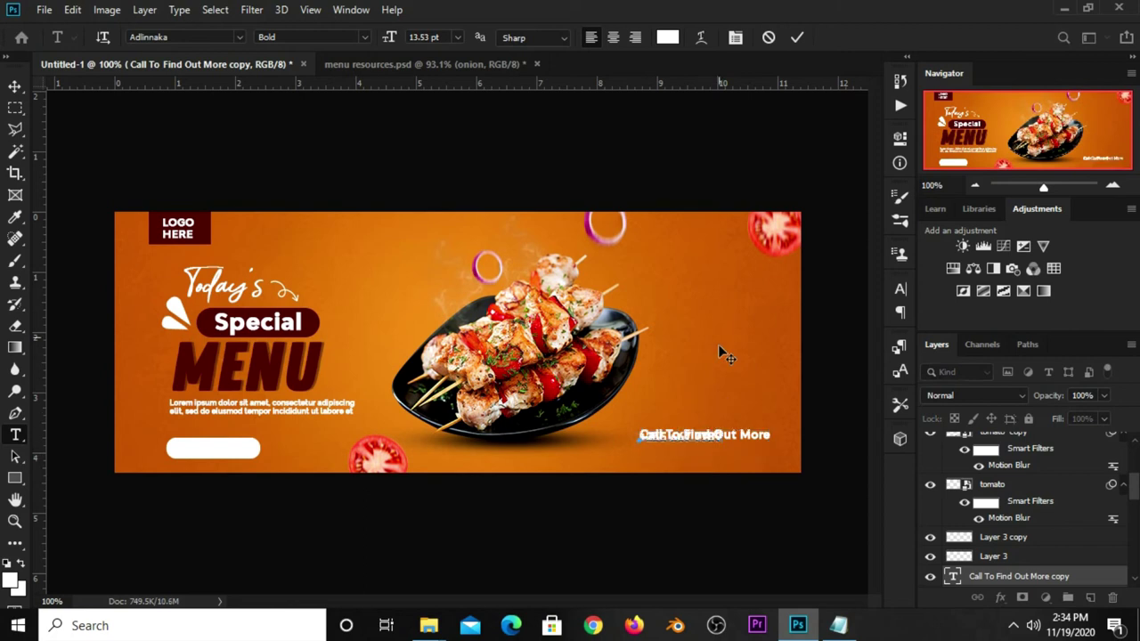
pyautogui.hotkey('ctrl', 'Return')
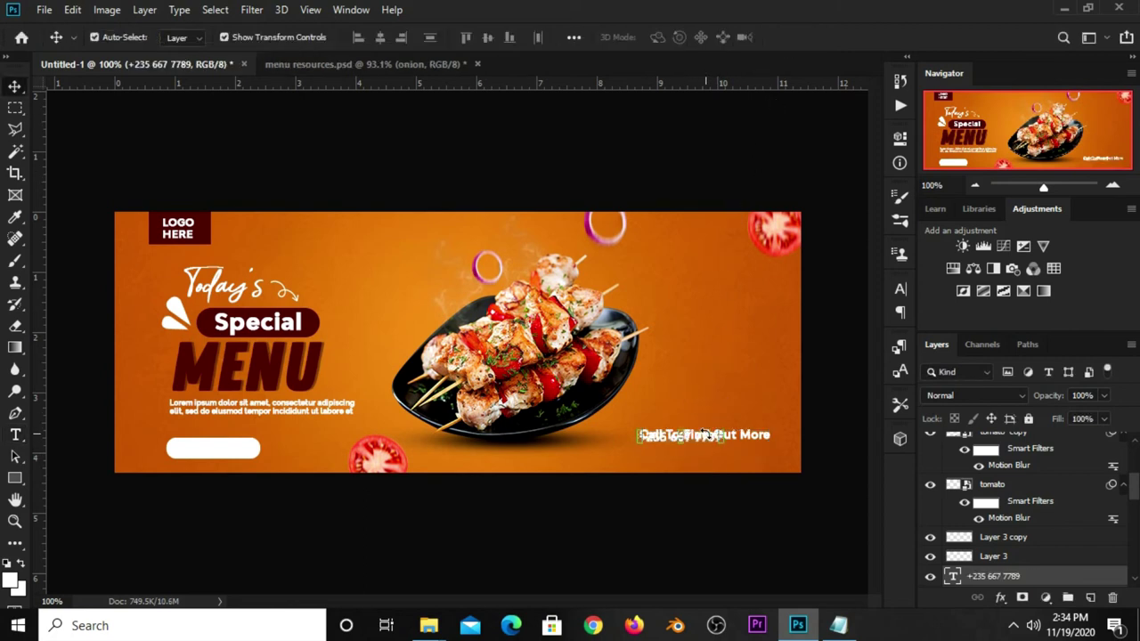
# - Position the enlarged phone number beneath the call-to-action line
pyautogui.moveTo(706, 442)
pyautogui.mouseDown()
pyautogui.moveTo(708, 458)
pyautogui.moveTo(789, 462)
pyautogui.mouseUp()
pyautogui.hotkey('ctrl', 't')
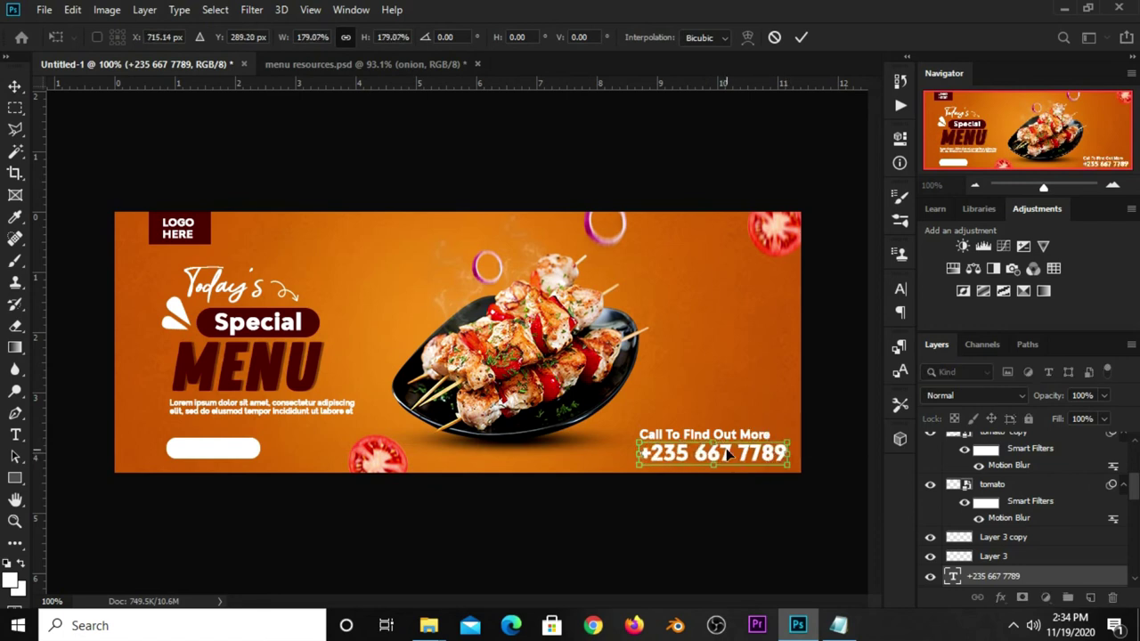
pyautogui.press('Return')
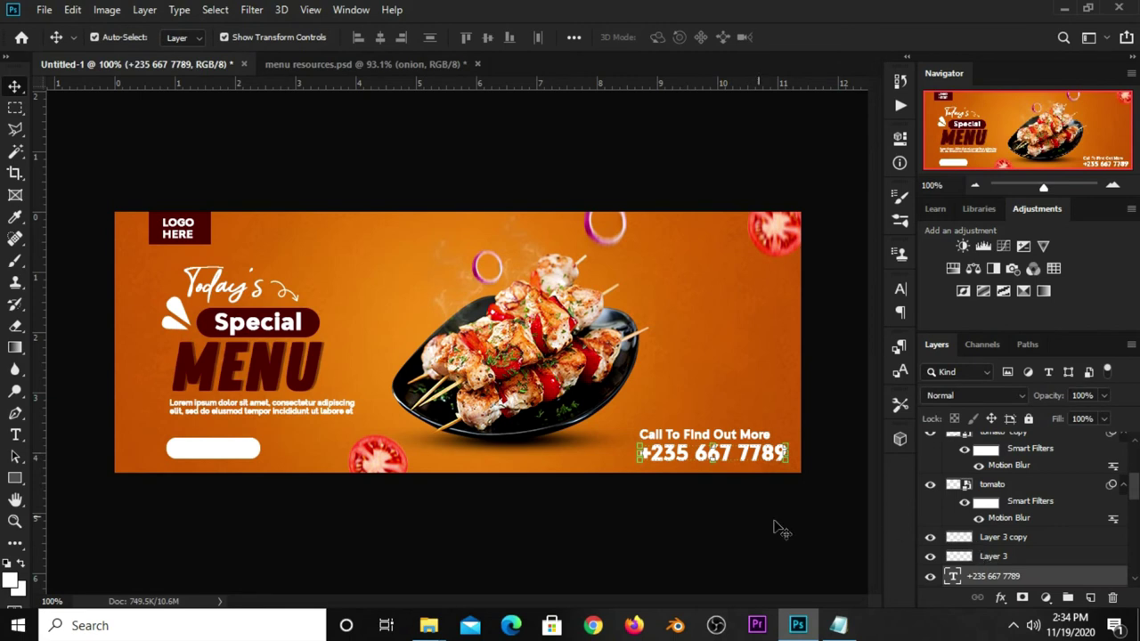
pyautogui.press('Up')
pyautogui.press('Up')
pyautogui.press('Up')
pyautogui.press('Up')
pyautogui.press('Up')
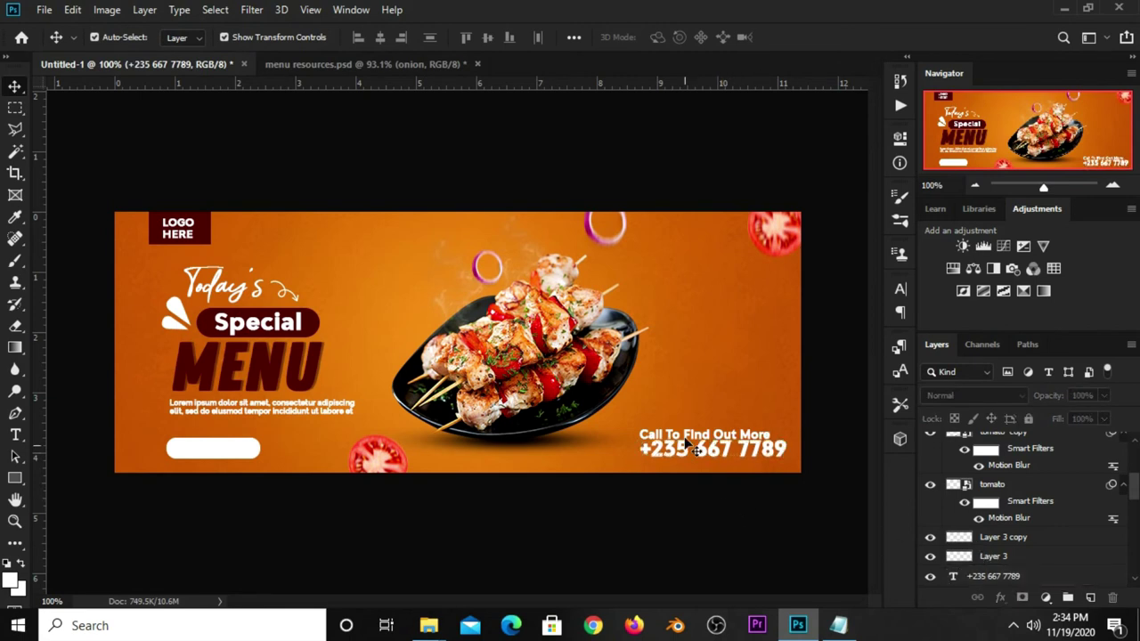
pyautogui.click(697, 437)
pyautogui.press('Up')
pyautogui.press('Up')
pyautogui.press('Up')
pyautogui.press('Up')
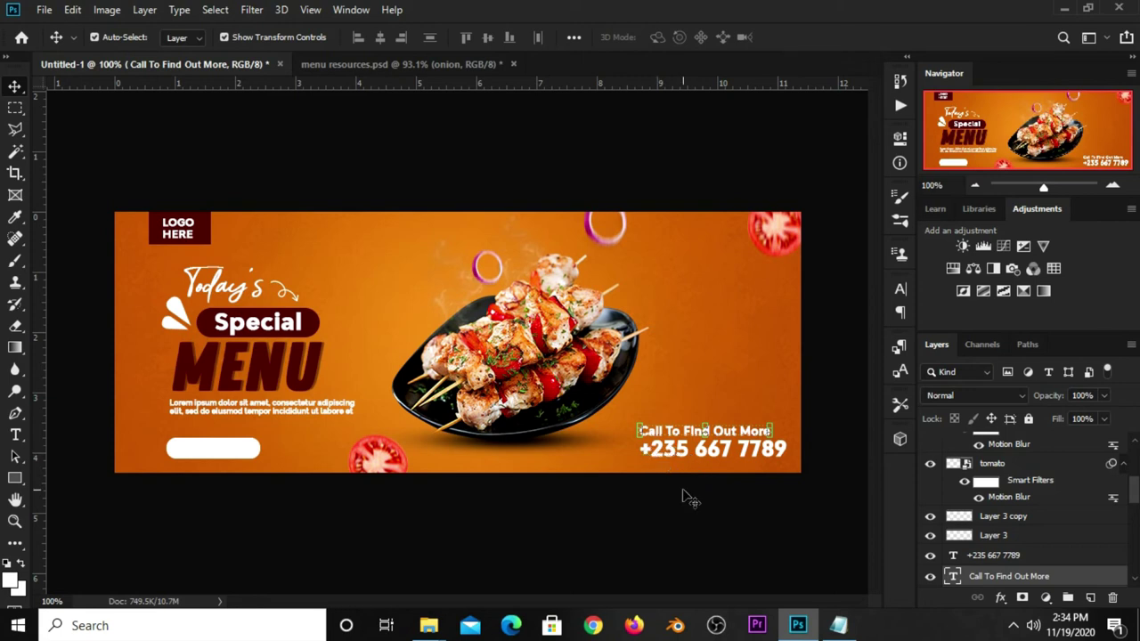
# - Select both text layers and nudge them left together
pyautogui.scroll(-2, 1051, 547)
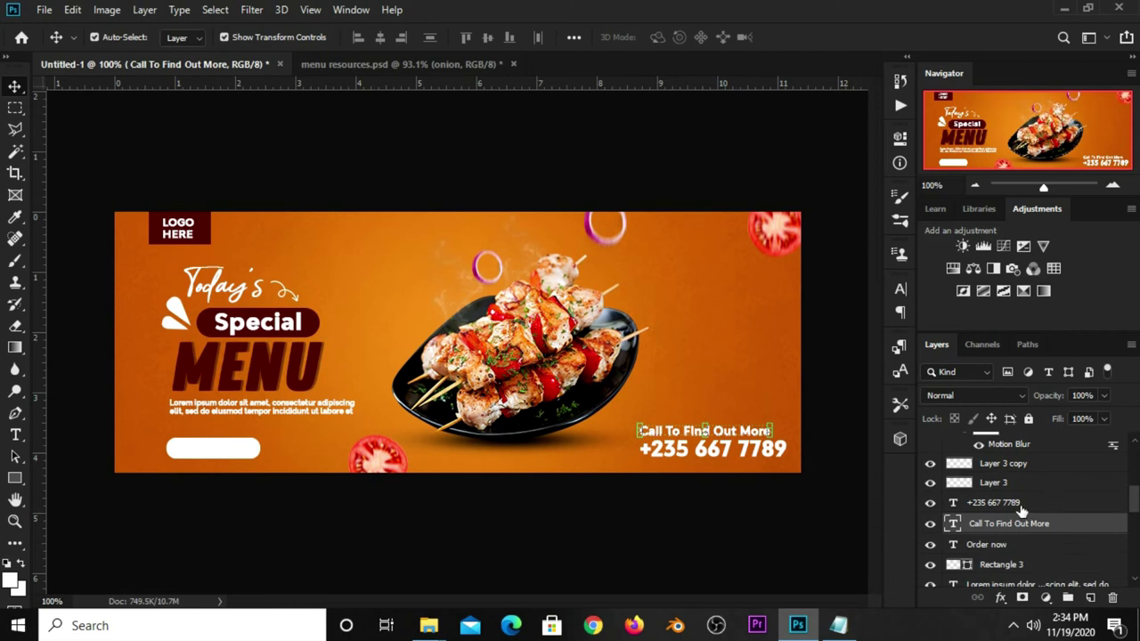
pyautogui.keyDown('shift'); pyautogui.click(1021, 506); pyautogui.keyUp('shift')
pyautogui.press('Left')
pyautogui.press('Left')
pyautogui.press('Left')
pyautogui.press('Left')
pyautogui.press('Left')
pyautogui.press('Left')
pyautogui.press('Left')
pyautogui.press('Left')
pyautogui.press('Left')
pyautogui.click(744, 516)
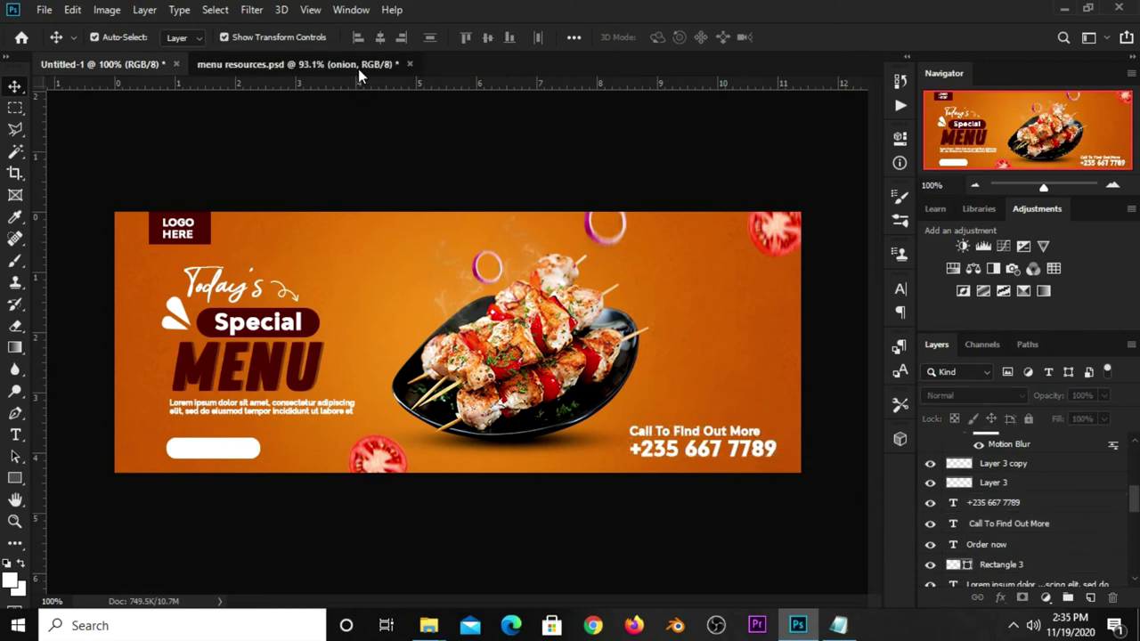
# - Bring the arrow 2 layer from menu resources.psd into Untitled-1, enlarged above the call-to-action text
pyautogui.click(358, 65)
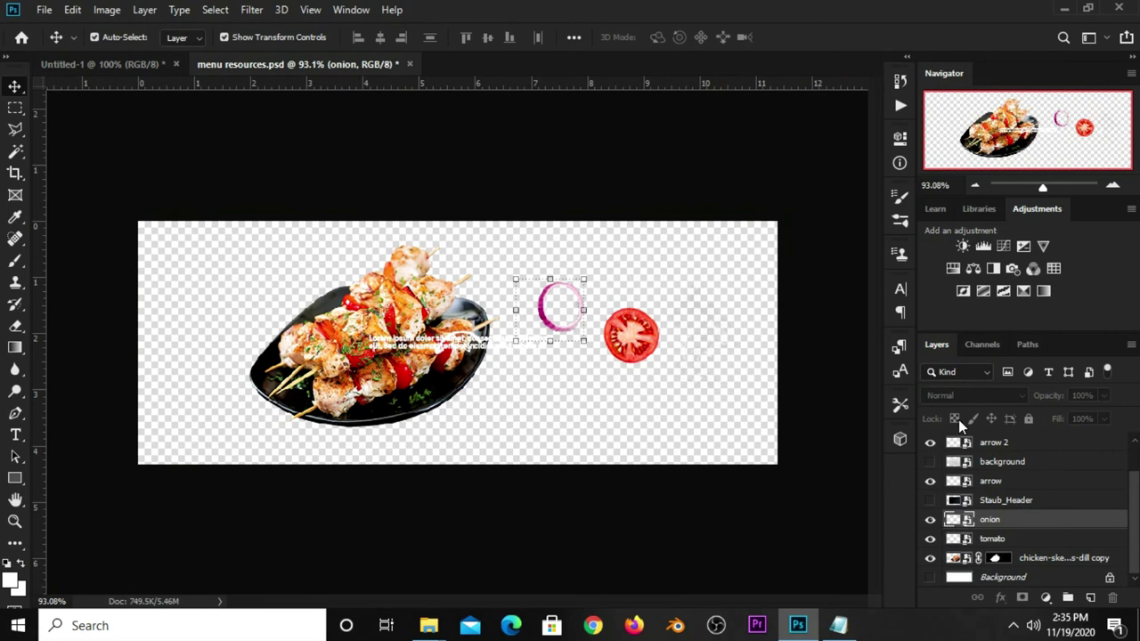
pyautogui.click(1024, 444)
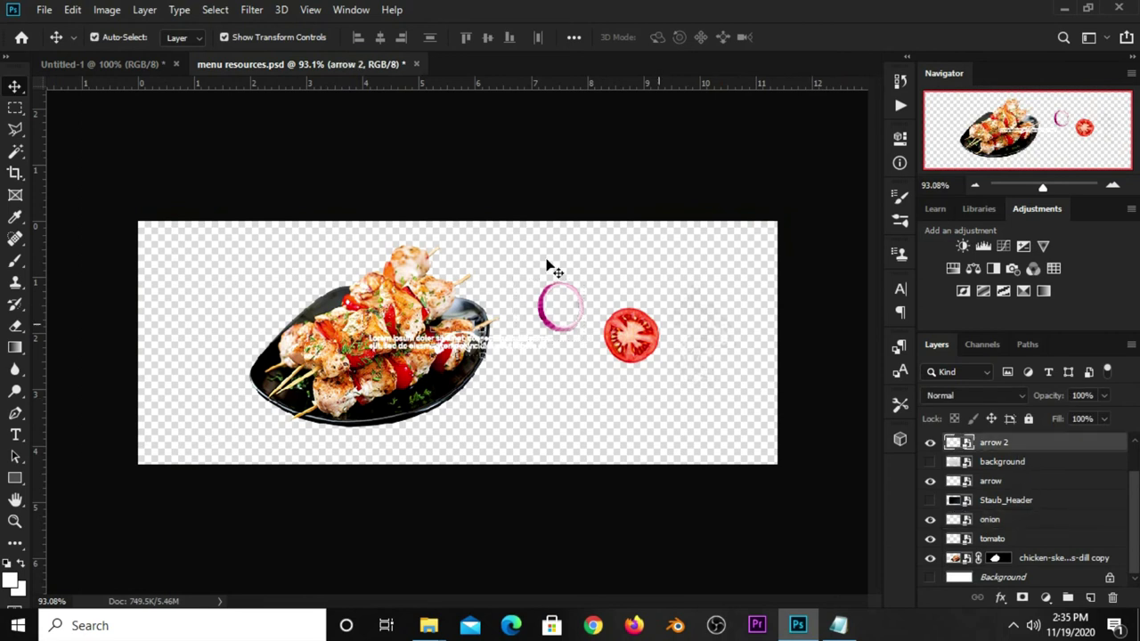
pyautogui.click(134, 65)
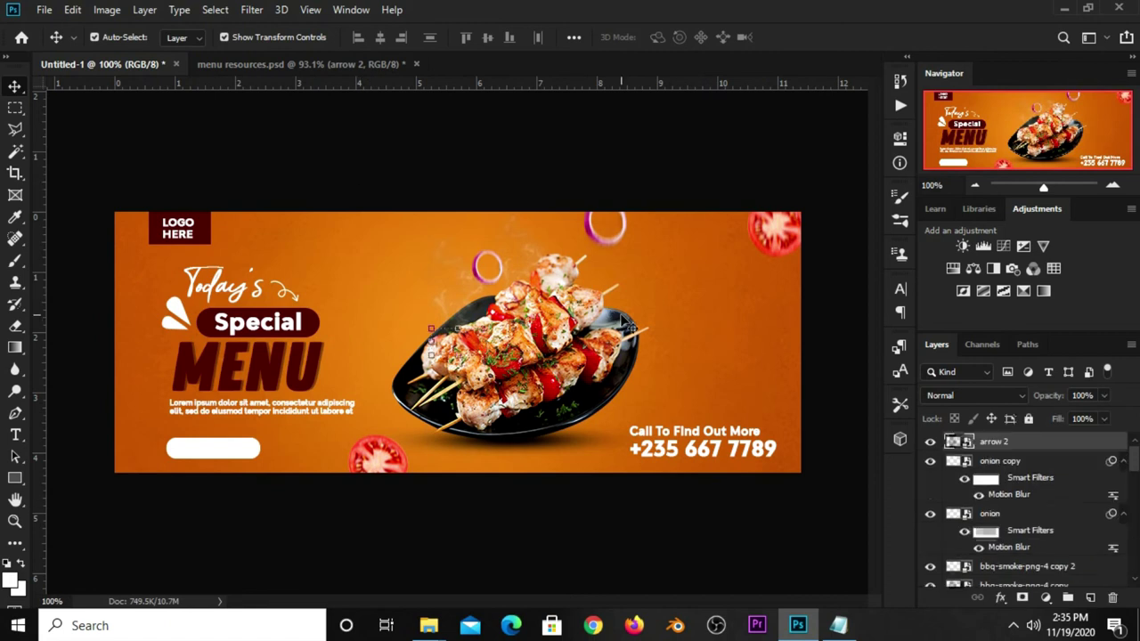
pyautogui.hotkey('ctrl', 't')
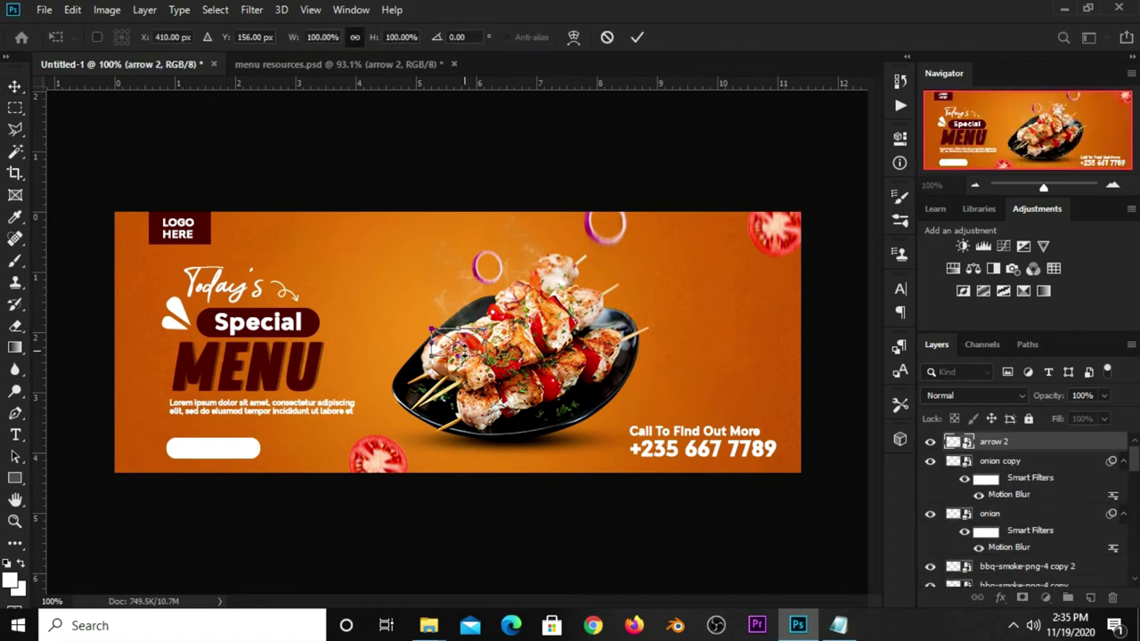
pyautogui.moveTo(663, 365)
pyautogui.mouseDown()
pyautogui.moveTo(708, 365)
pyautogui.moveTo(777, 409)
pyautogui.moveTo(809, 383)
pyautogui.mouseUp()
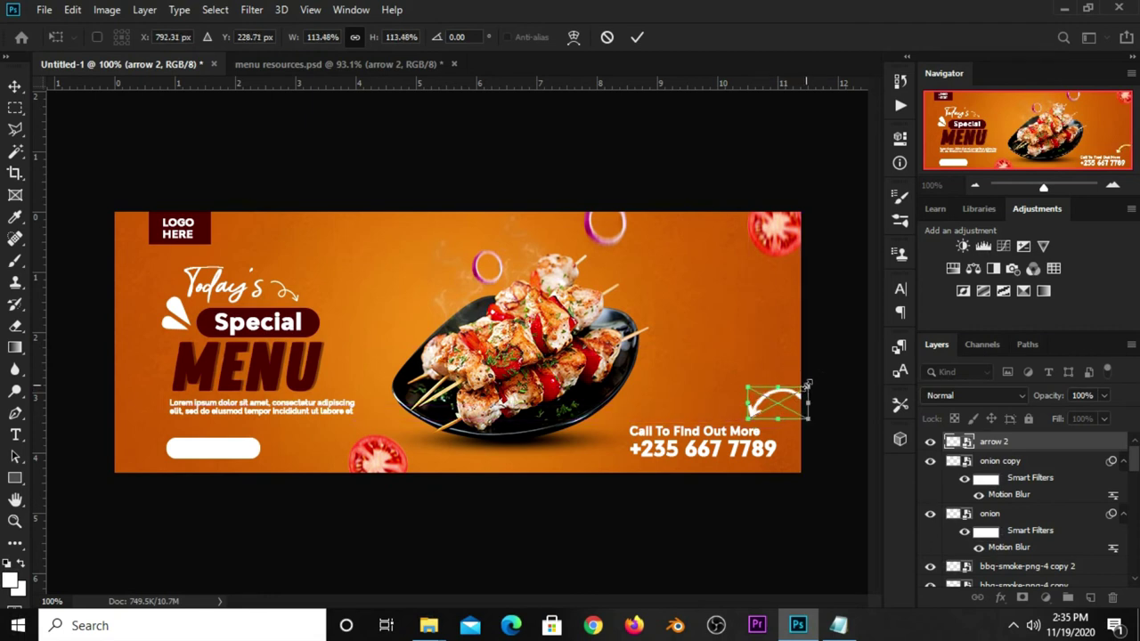
pyautogui.press('Return')
pyautogui.click(805, 517)
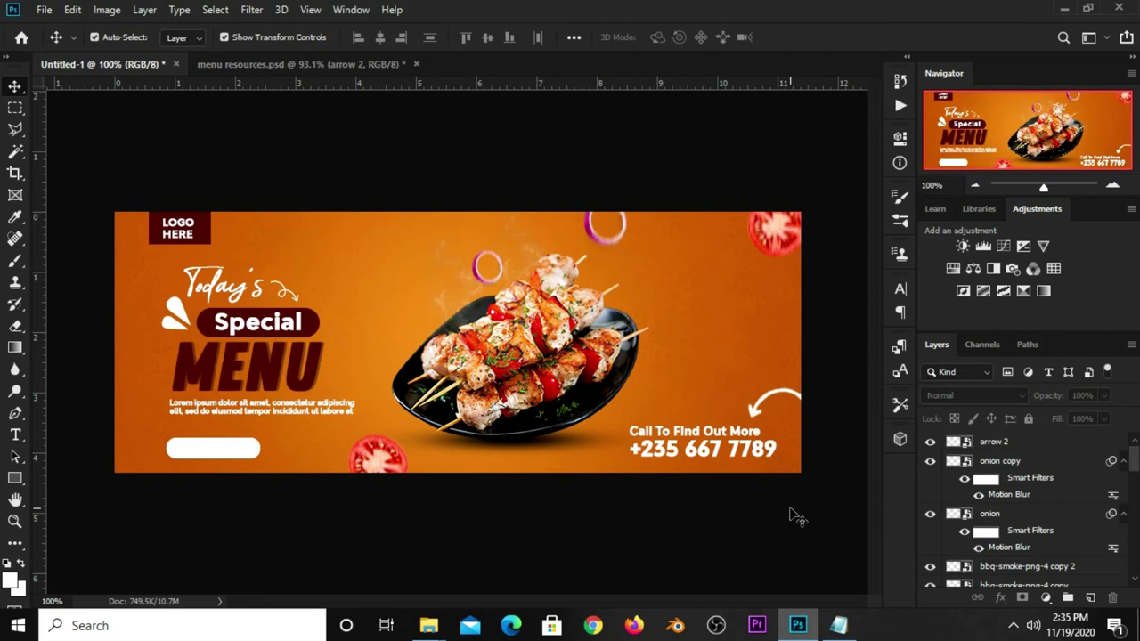
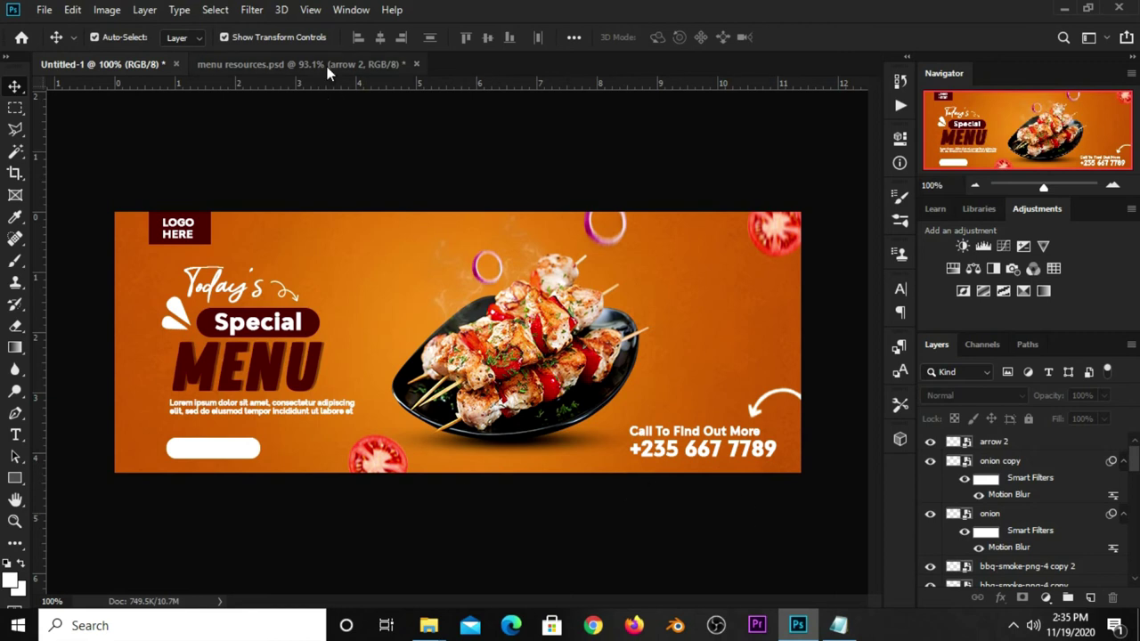
# - Bring the Staub_Header dust layer from menu resources.psd into the Untitled-1 banner
pyautogui.click(268, 64)
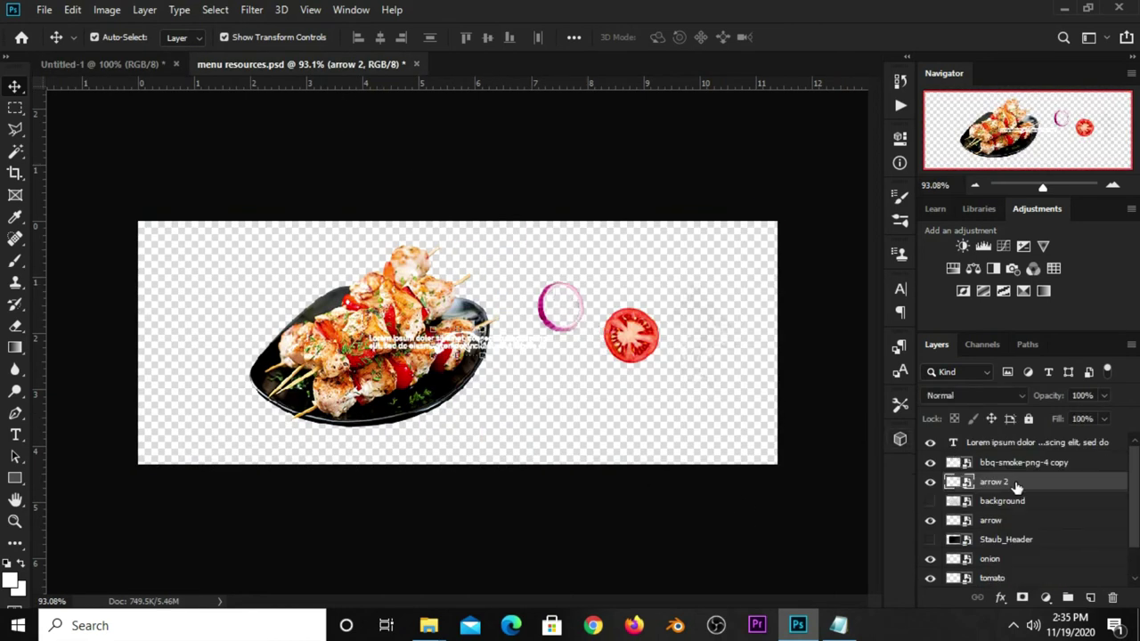
pyautogui.click(1004, 542)
pyautogui.click(930, 540)
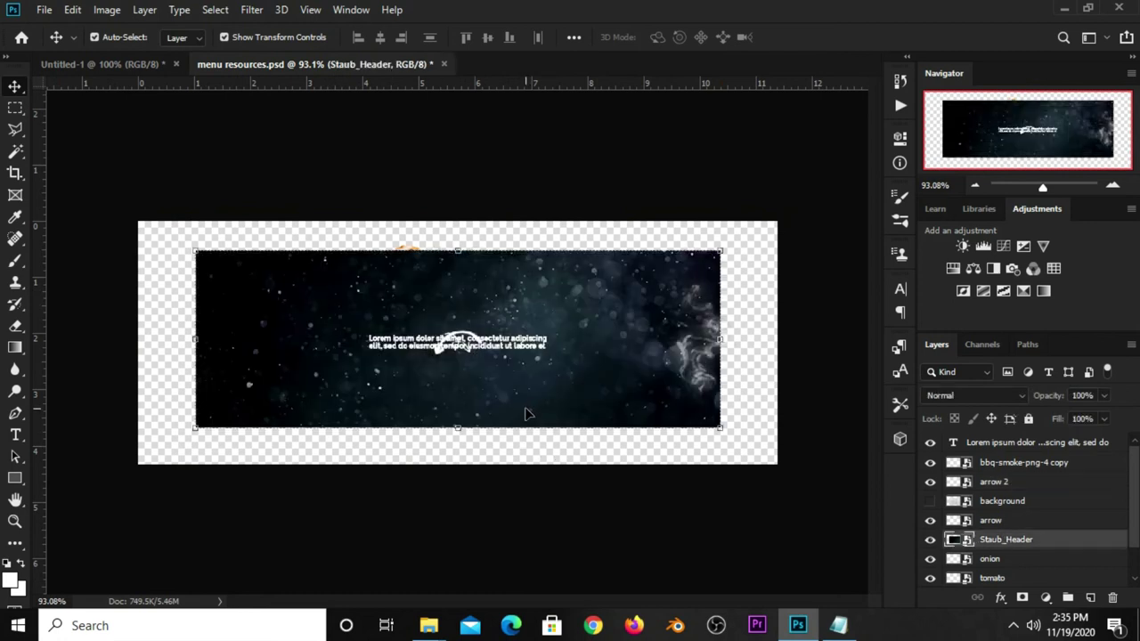
pyautogui.click(95, 36)
pyautogui.hotkey('ctrl', 'Tab')
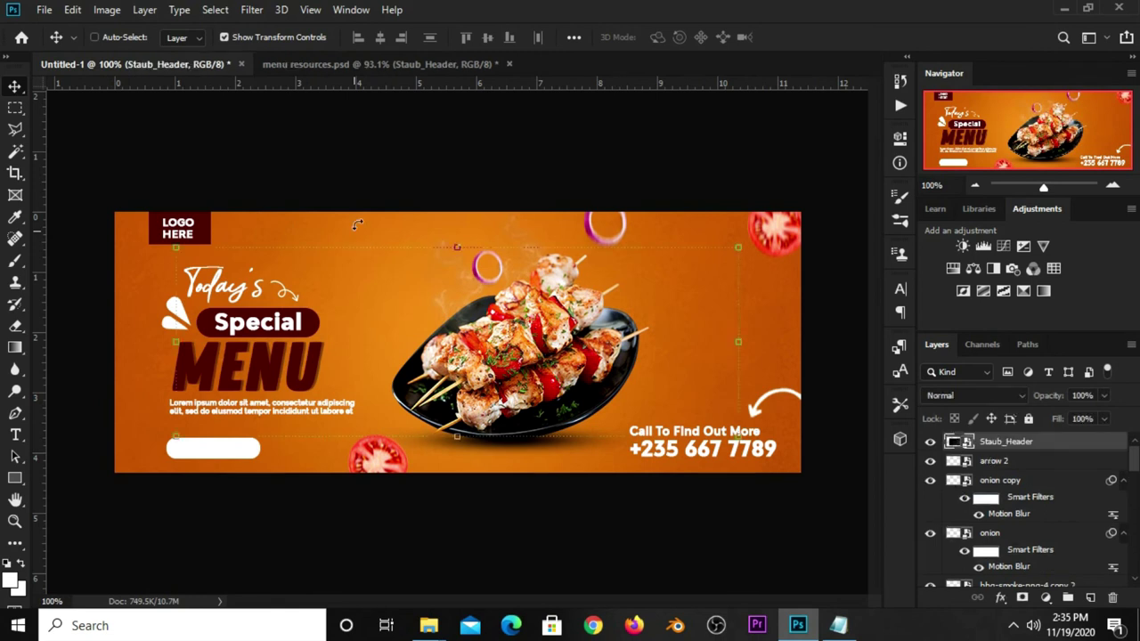
pyautogui.moveTo(356, 240); pyautogui.dragTo(408, 299)
# - Scale the Staub_Header image up to cover the whole banner, viewing at 100%
pyautogui.hotkey('ctrl', 't')
pyautogui.moveTo(641, 364)
pyautogui.mouseDown()
pyautogui.moveTo(699, 381)
pyautogui.moveTo(806, 470)
pyautogui.mouseUp()
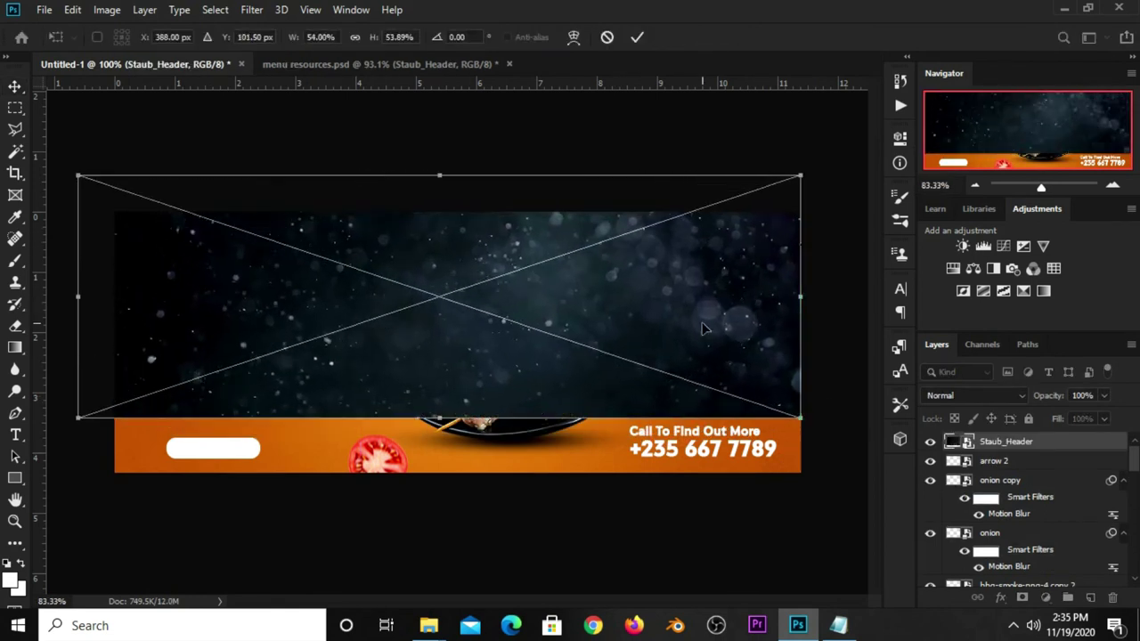
pyautogui.scroll(-2, 728, 400)
pyautogui.moveTo(746, 406); pyautogui.dragTo(819, 430)
pyautogui.moveTo(680, 377); pyautogui.dragTo(665, 401)
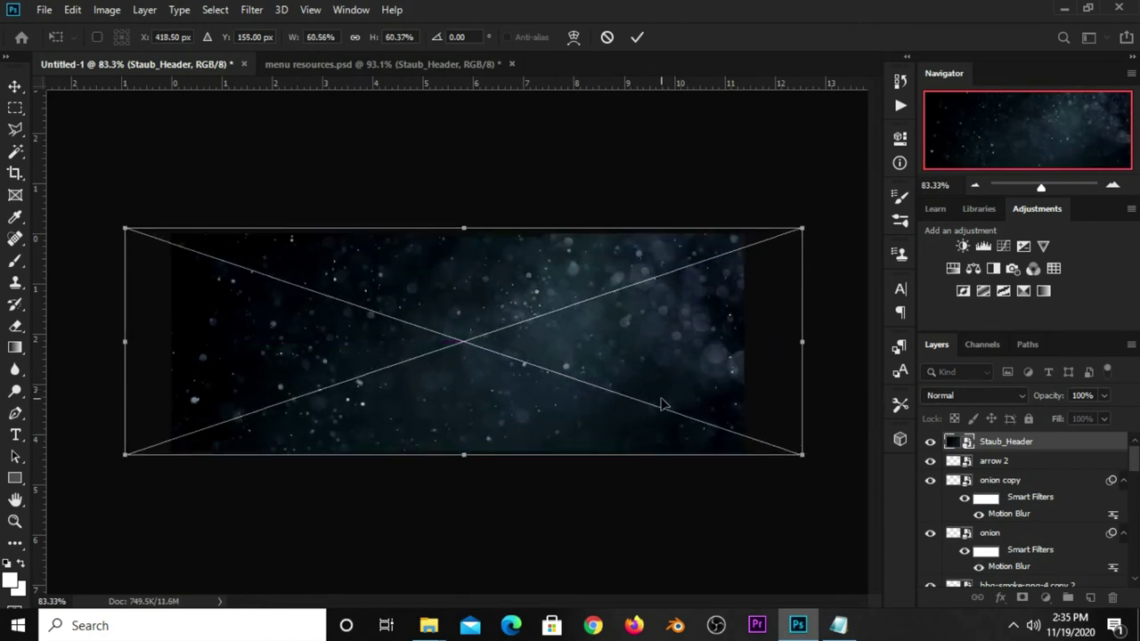
pyautogui.press('Return')
pyautogui.click(748, 347)
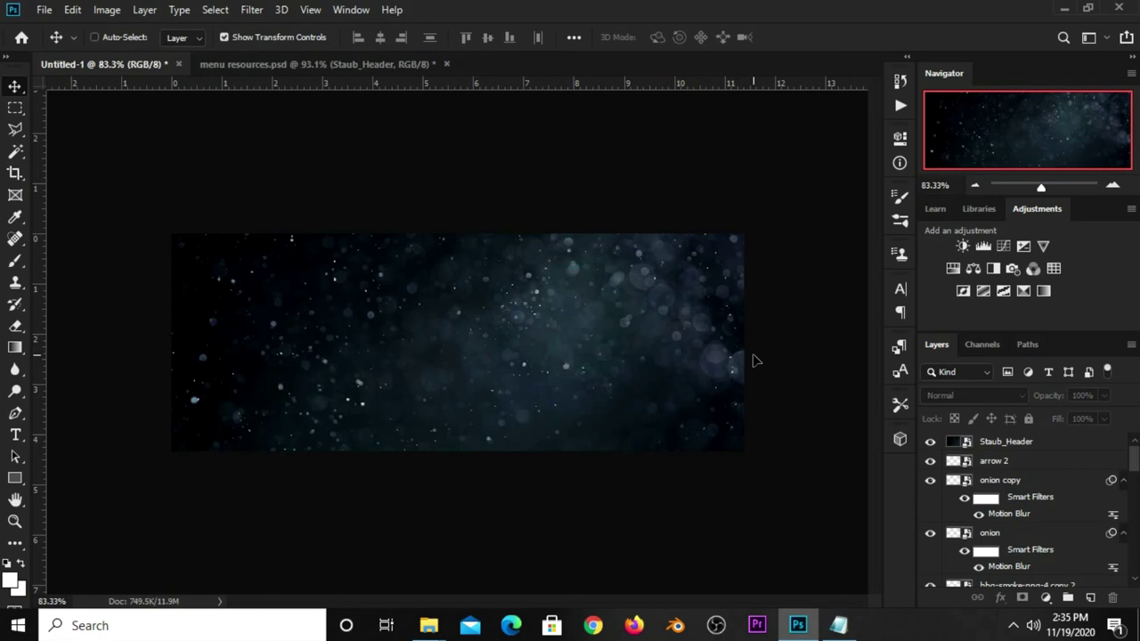
pyautogui.hotkey('ctrl', '1')
pyautogui.click(561, 339)
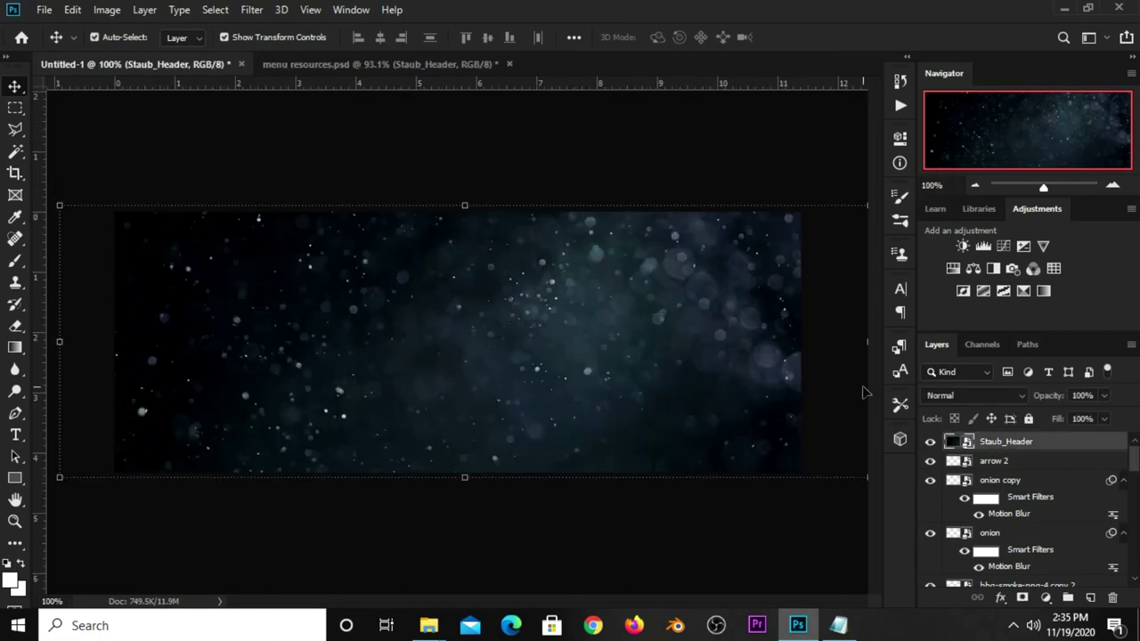
# - Set the Staub_Header layer to Soft Light blending with opacity lowered to about 42%
pyautogui.click(947, 399)
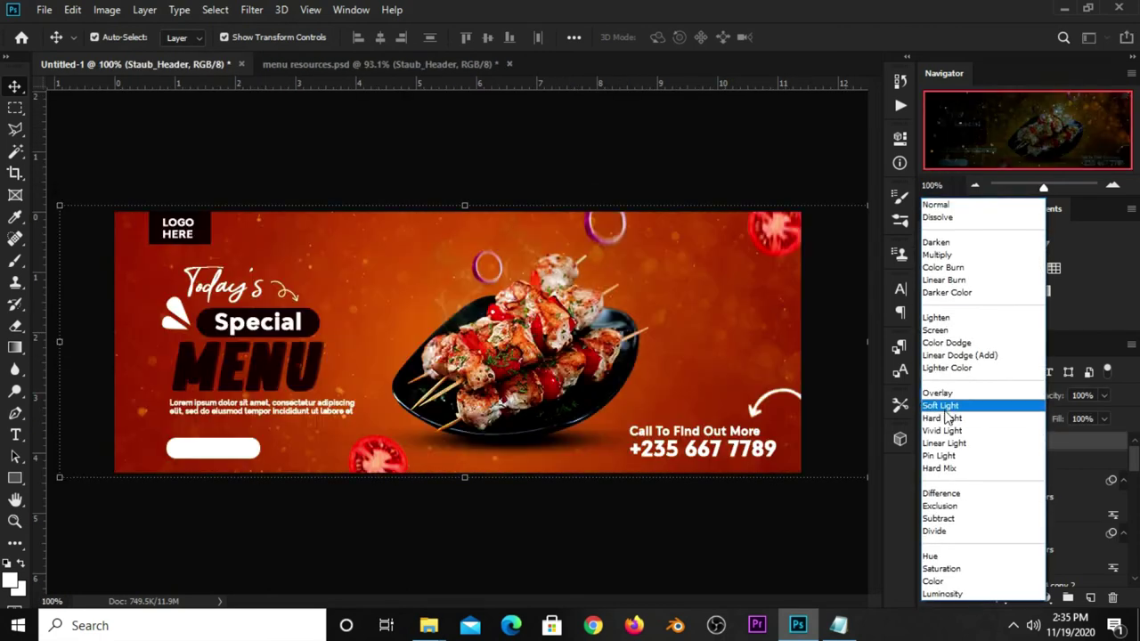
pyautogui.click(944, 407)
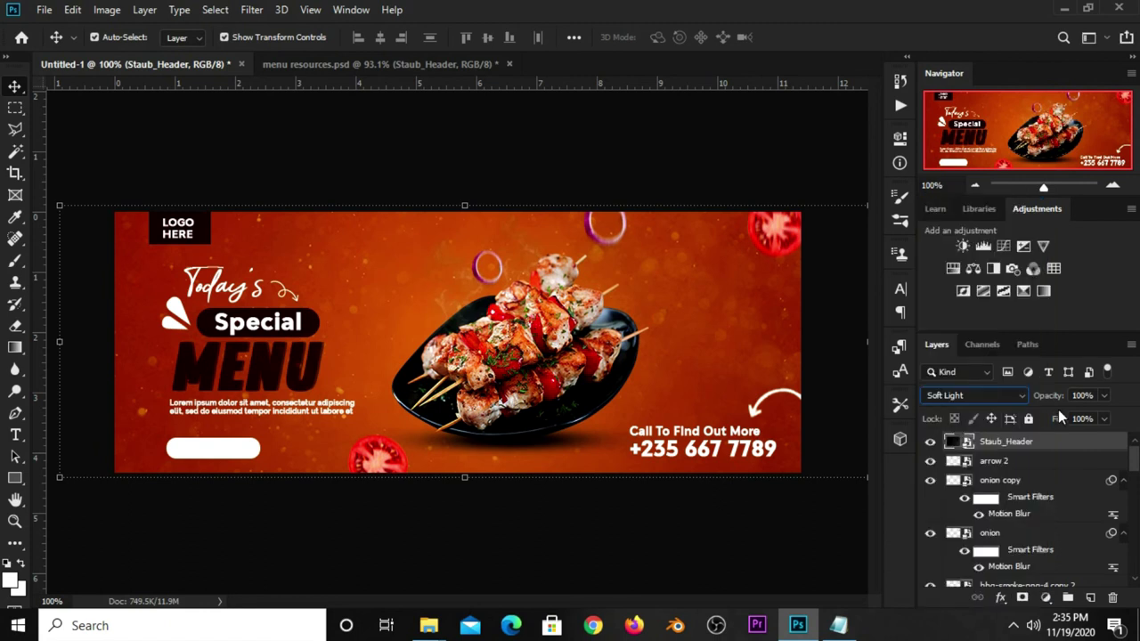
pyautogui.click(1105, 395)
pyautogui.moveTo(1105, 415); pyautogui.dragTo(1052, 418)
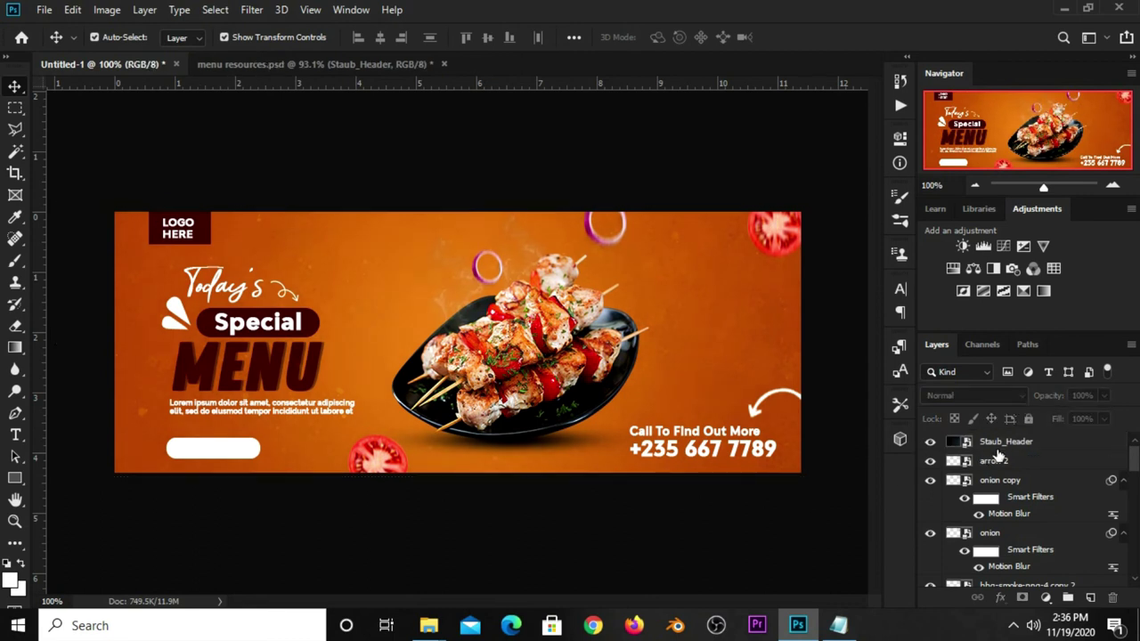
# - Add a Levels adjustment clipped to Staub_Header, lowering output white to about 209
pyautogui.click(1046, 598)
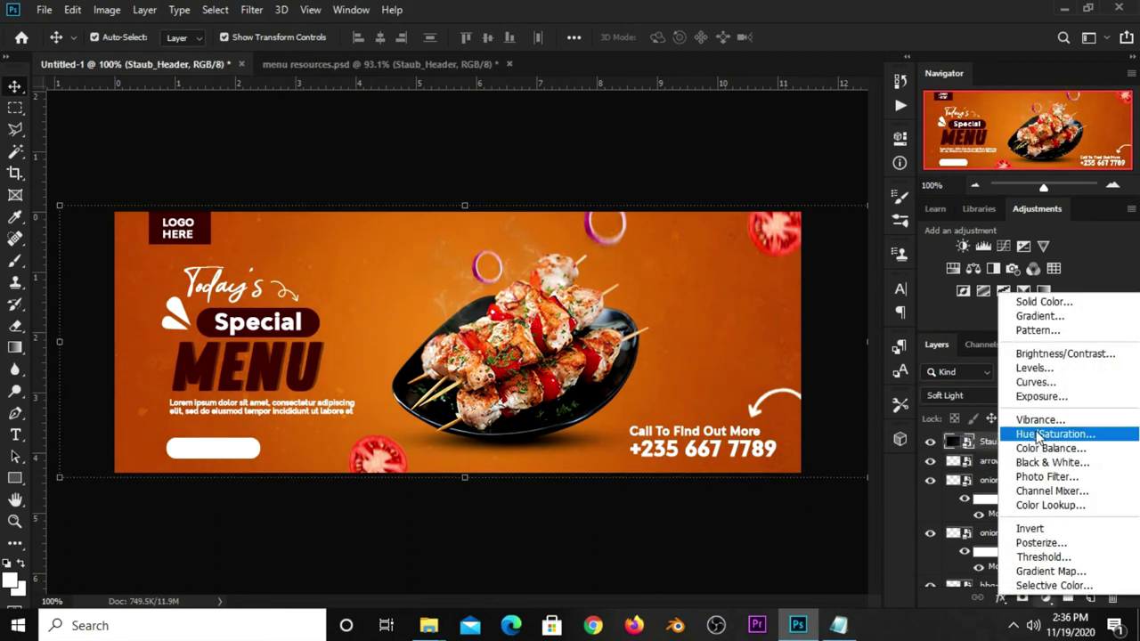
pyautogui.click(1040, 369)
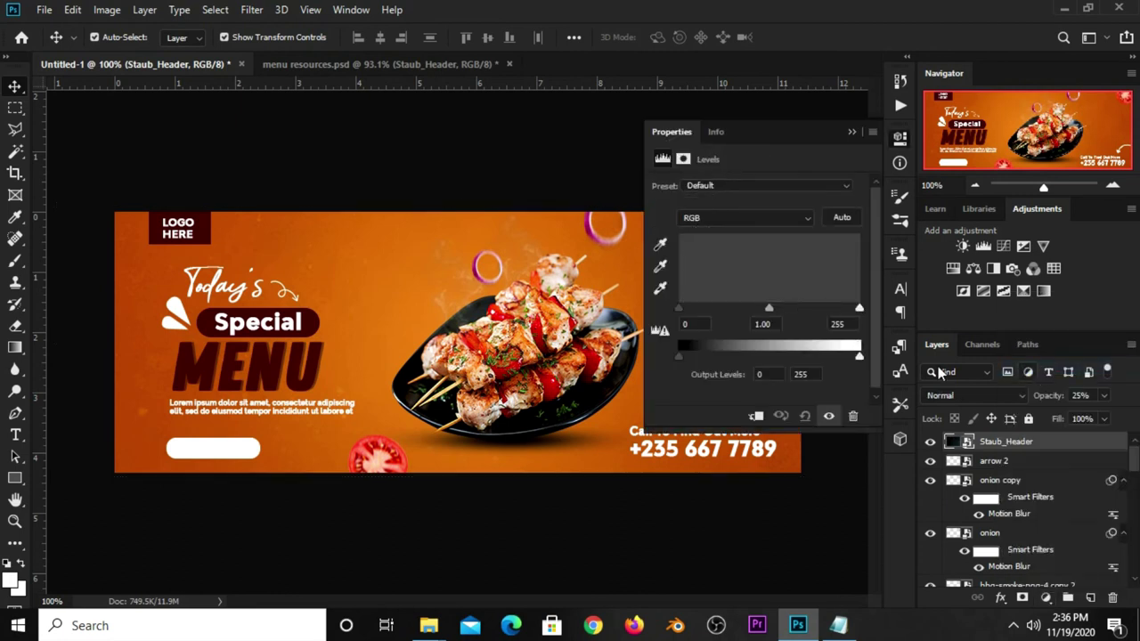
pyautogui.click(754, 418)
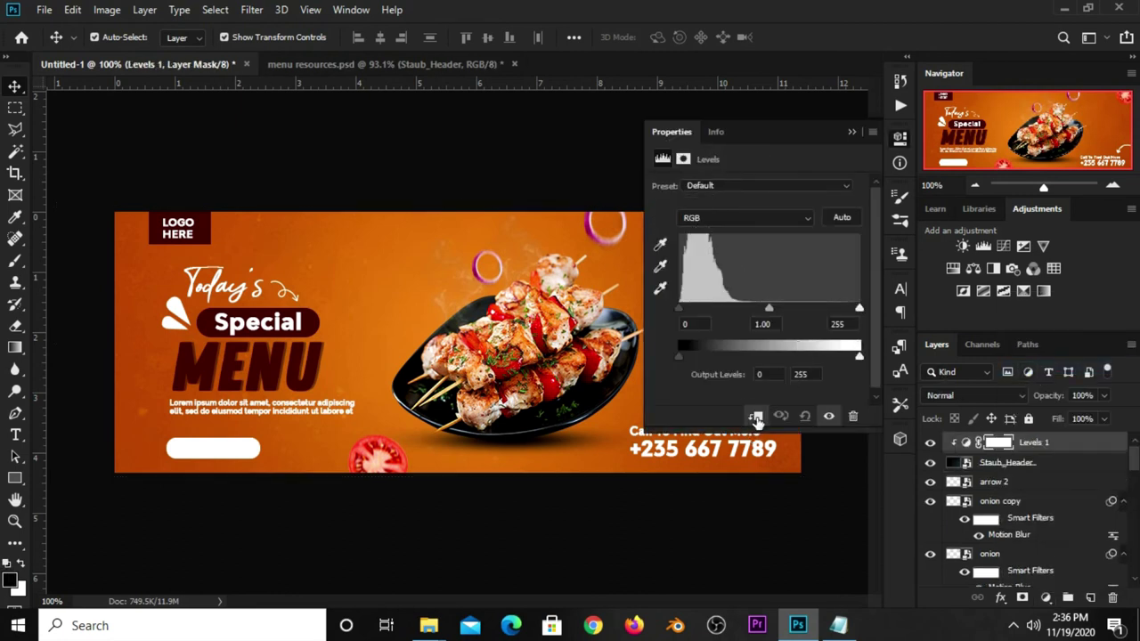
pyautogui.moveTo(840, 359); pyautogui.dragTo(829, 361)
pyautogui.click(761, 168)
pyautogui.click(662, 165)
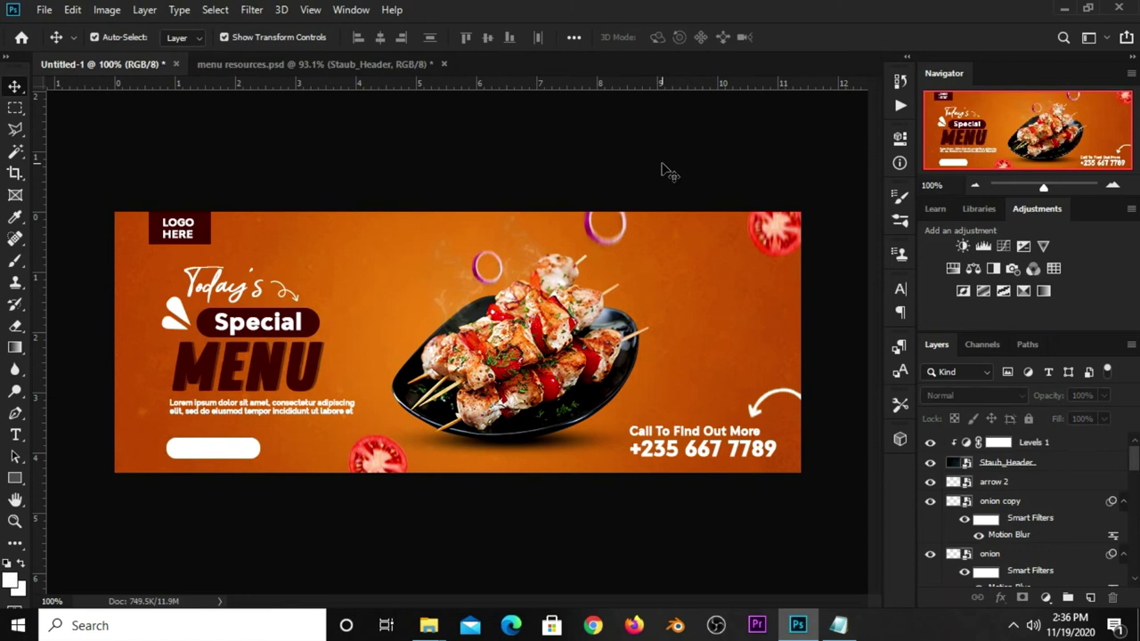
# - Draw a 99 px circle to the right of the skewers
pyautogui.click(14, 480)
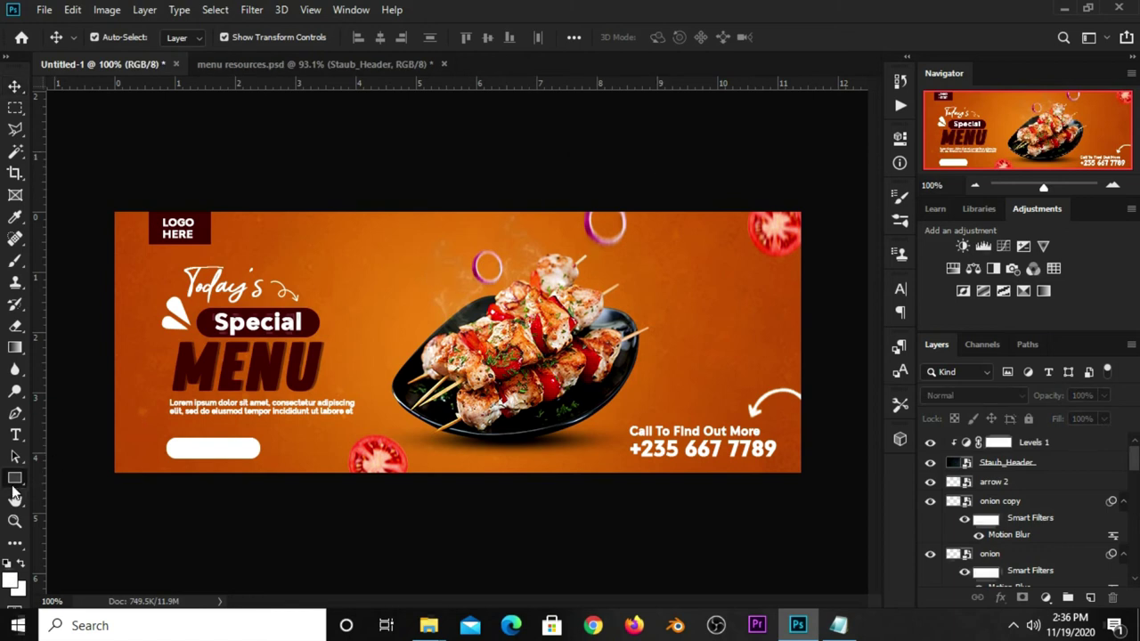
pyautogui.rightClick(14, 485)
pyautogui.click(65, 508)
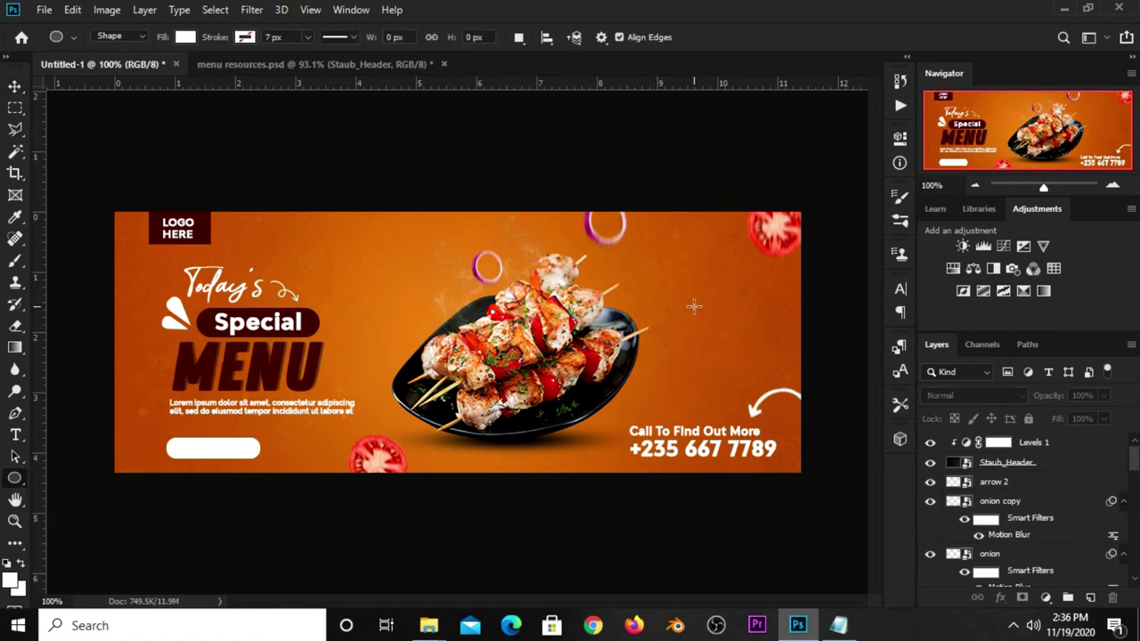
pyautogui.moveTo(672, 285); pyautogui.dragTo(764, 369)
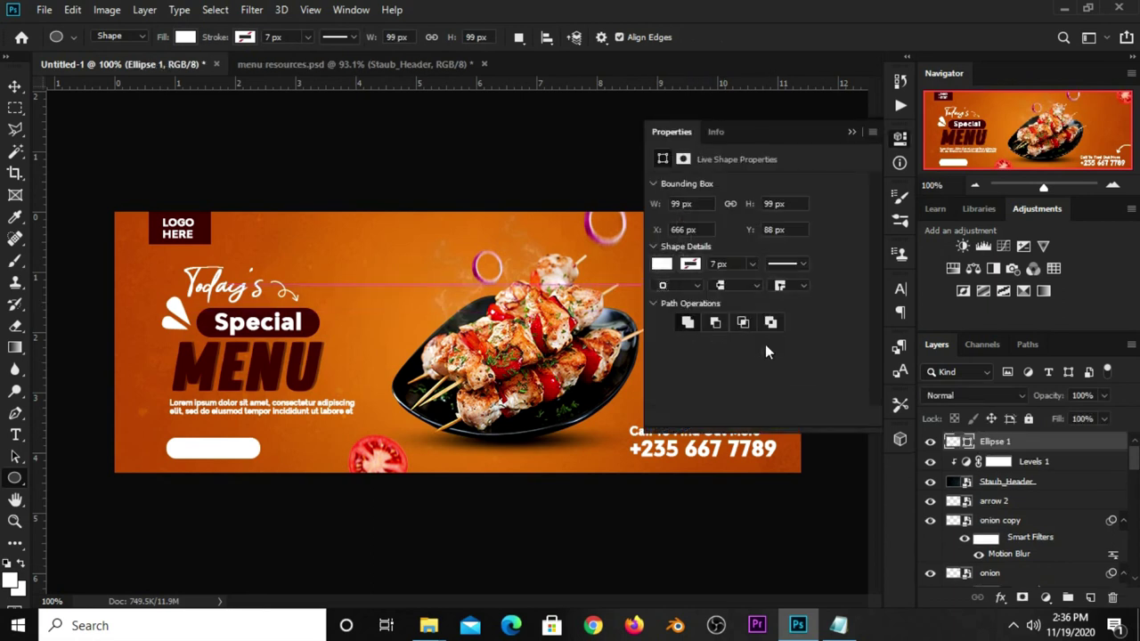
pyautogui.click(852, 132)
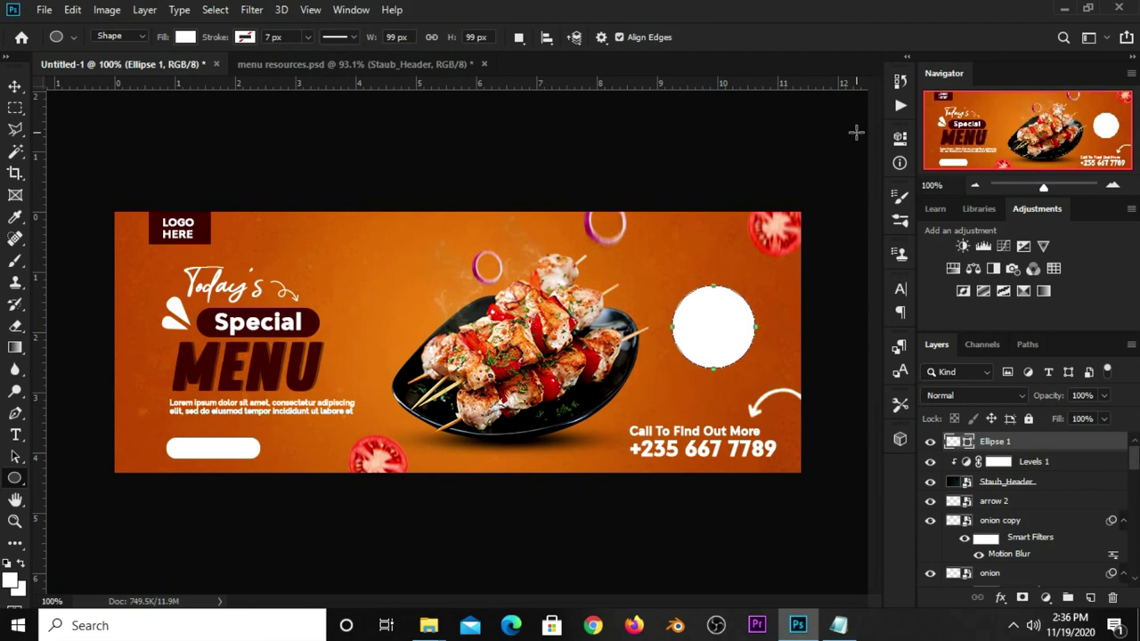
# - Fill the circle with the dark red (#4a0909) sampled from the MENU text
pyautogui.click(899, 140)
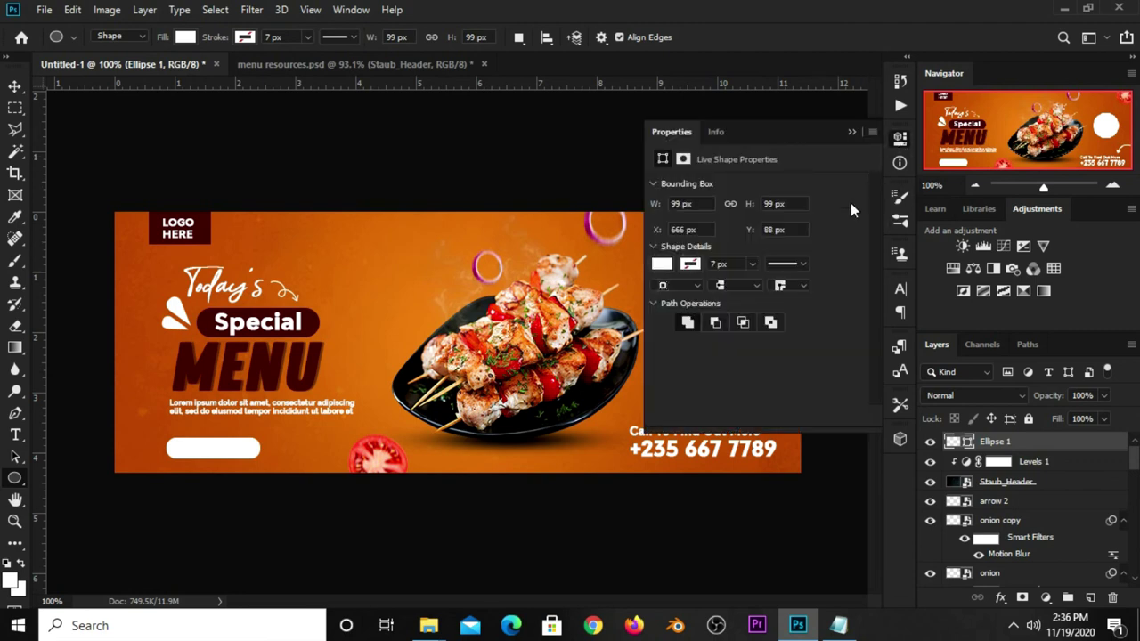
pyautogui.click(663, 264)
pyautogui.click(821, 301)
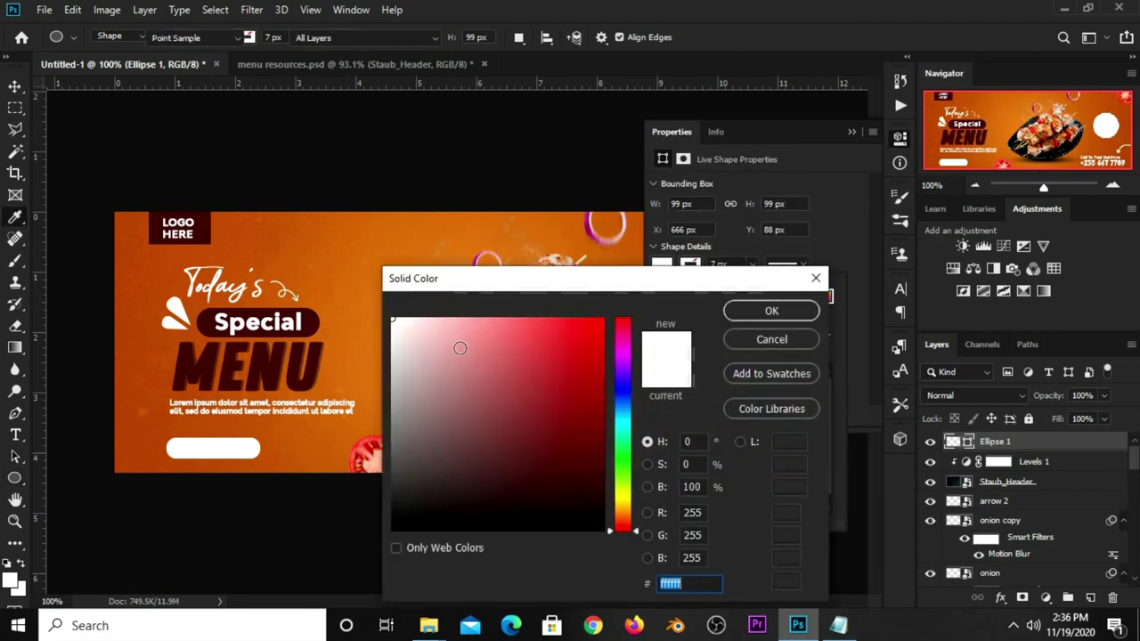
pyautogui.click(280, 362)
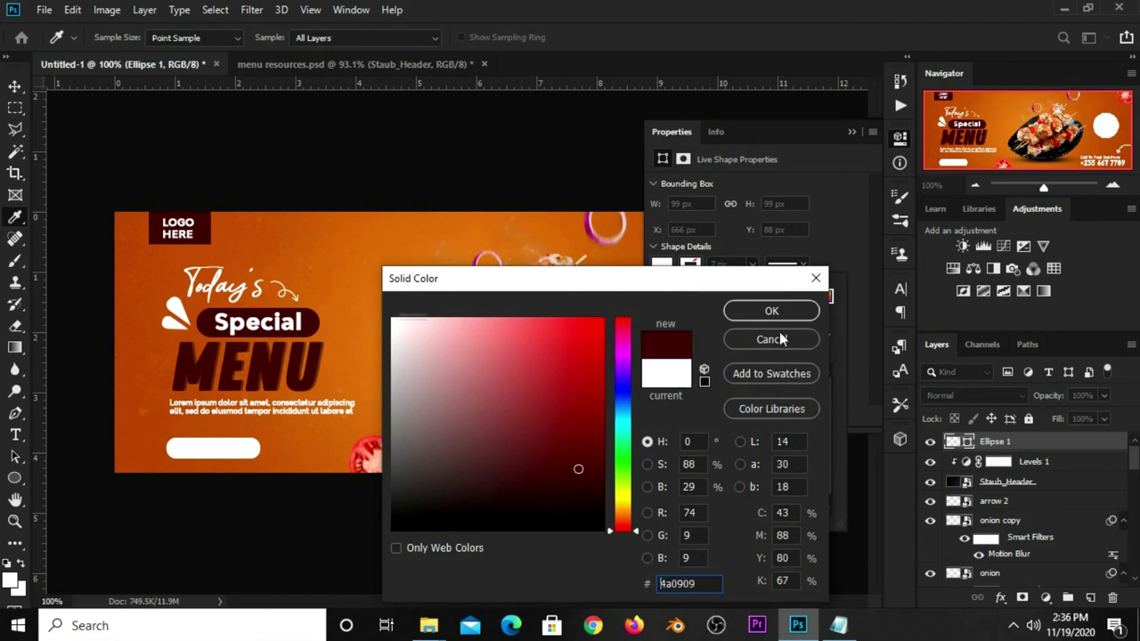
pyautogui.click(772, 311)
pyautogui.click(849, 137)
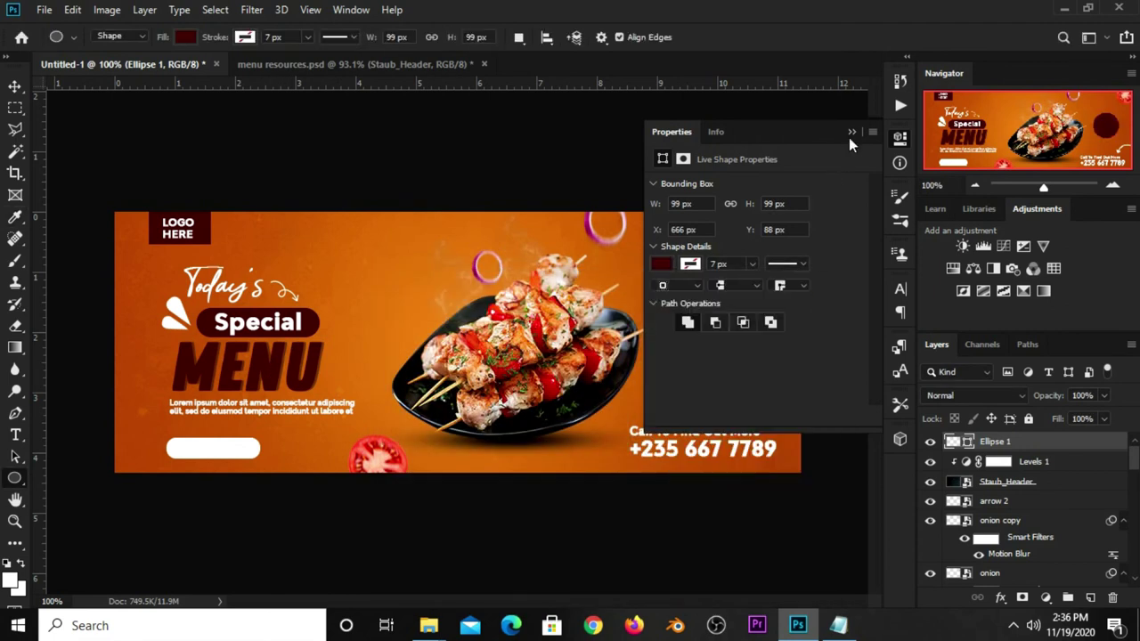
pyautogui.click(851, 131)
# - Scale the dark red circle down to about 91%
pyautogui.press('v')
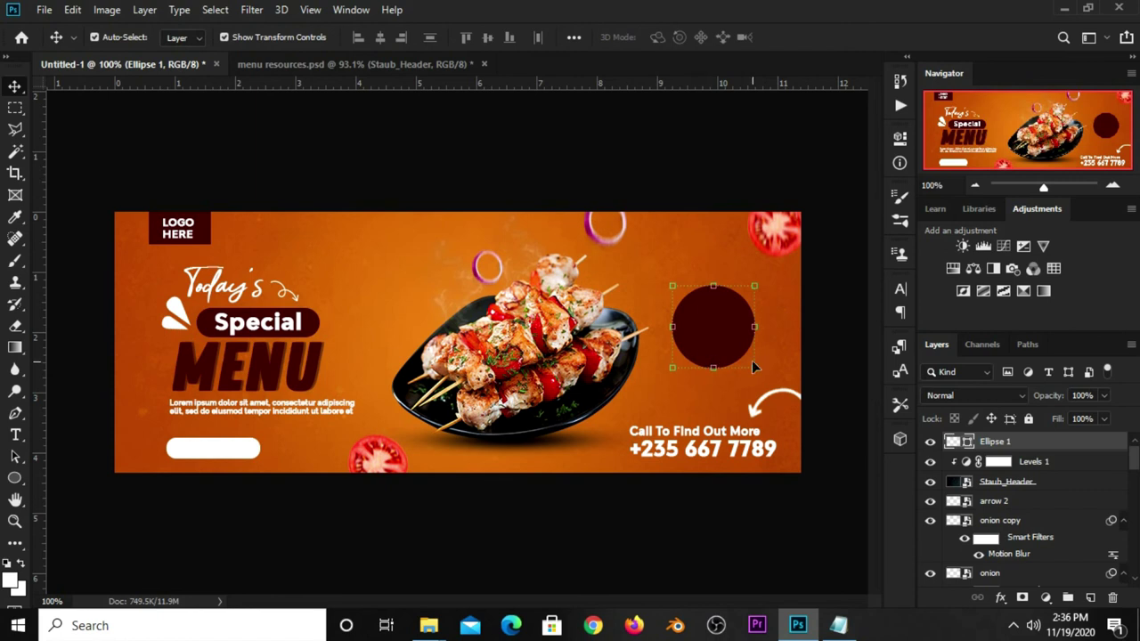
pyautogui.hotkey('ctrl', 't')
pyautogui.moveTo(754, 367); pyautogui.dragTo(705, 318)
# - On a new layer, brush the banner's orange (#d97214) over the circle's upper-right
pyautogui.press('Return')
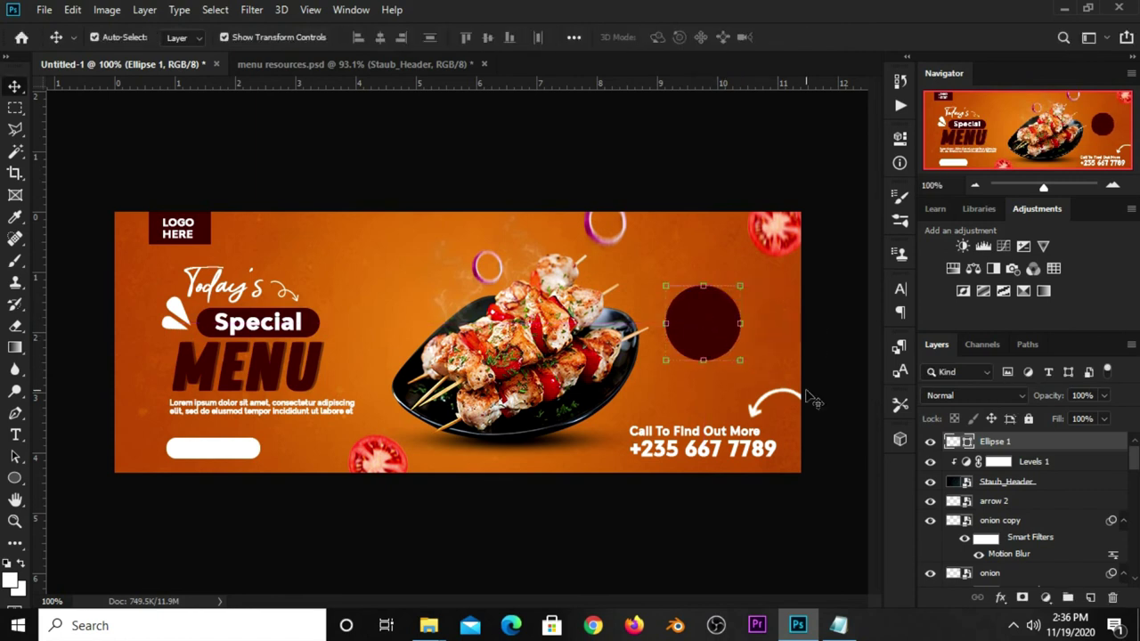
pyautogui.click(1090, 598)
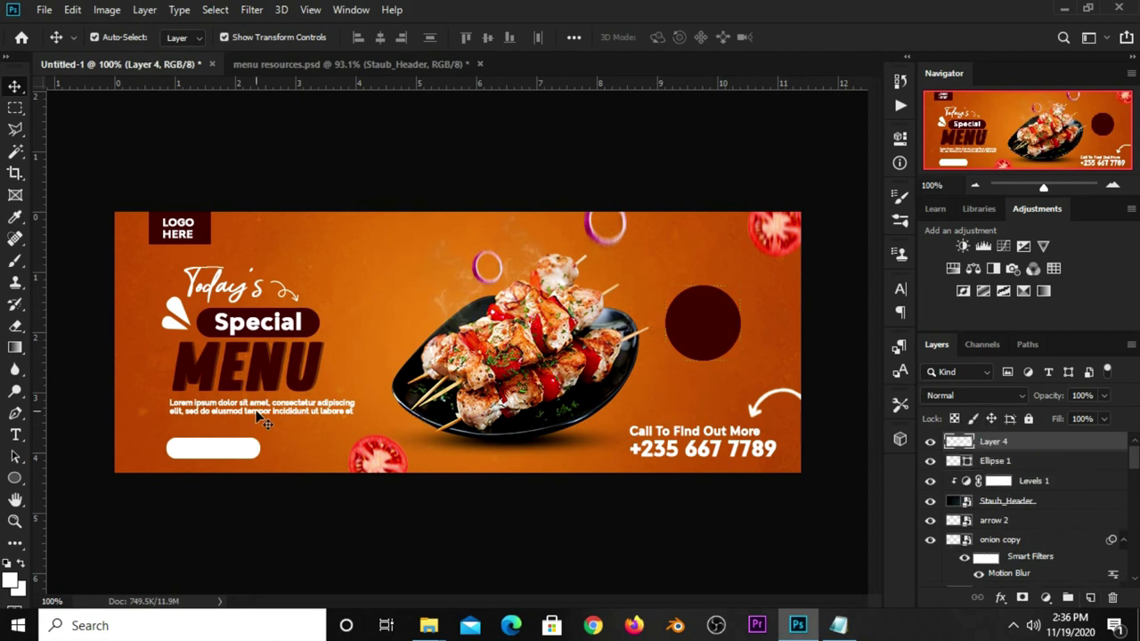
pyautogui.rightClick(15, 263)
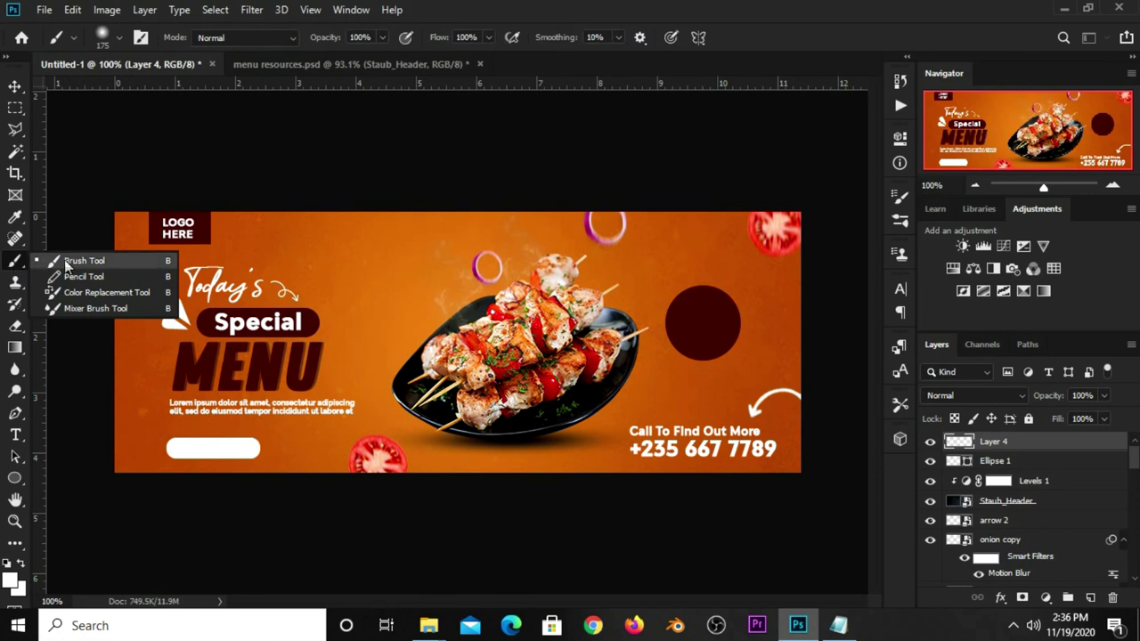
pyautogui.click(80, 259)
pyautogui.keyDown('alt'); pyautogui.click(385, 260); pyautogui.keyUp('alt')
pyautogui.click(12, 583)
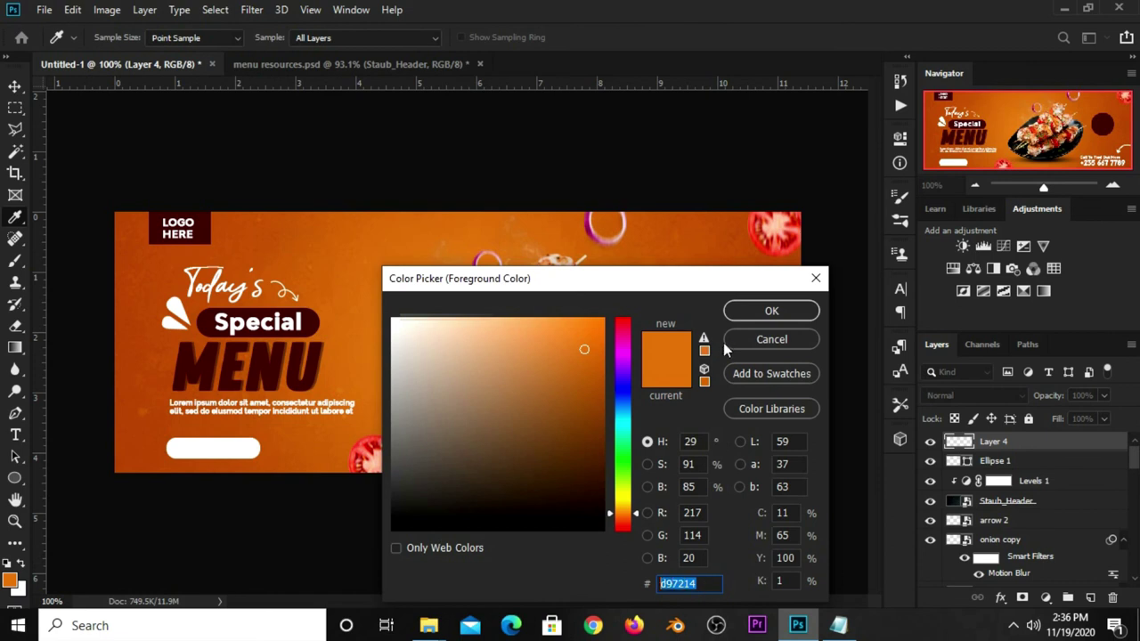
pyautogui.click(765, 310)
pyautogui.click(726, 289)
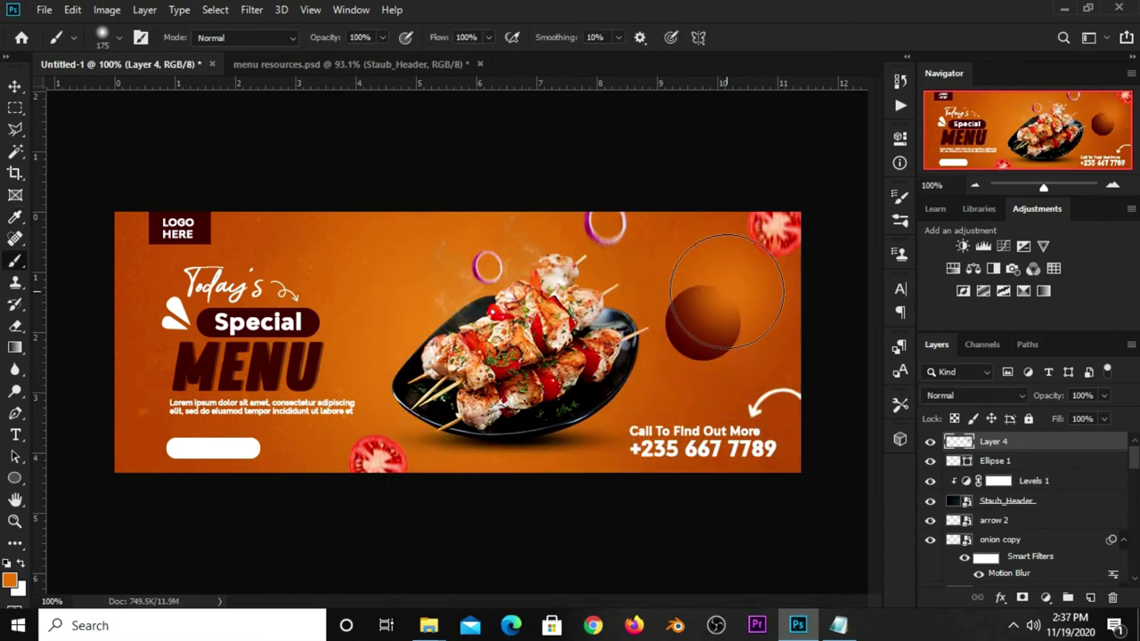
pyautogui.press('v')
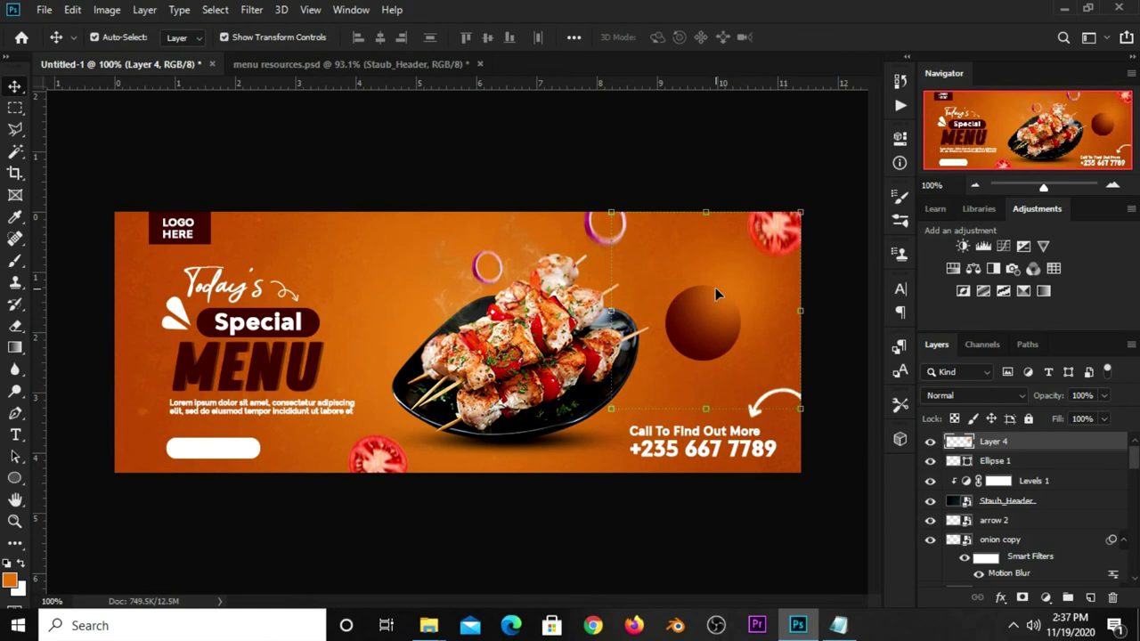
# - Set Layer 4 to Screen mode, clip it to the circle, and lower opacity to 52%
pyautogui.click(952, 395)
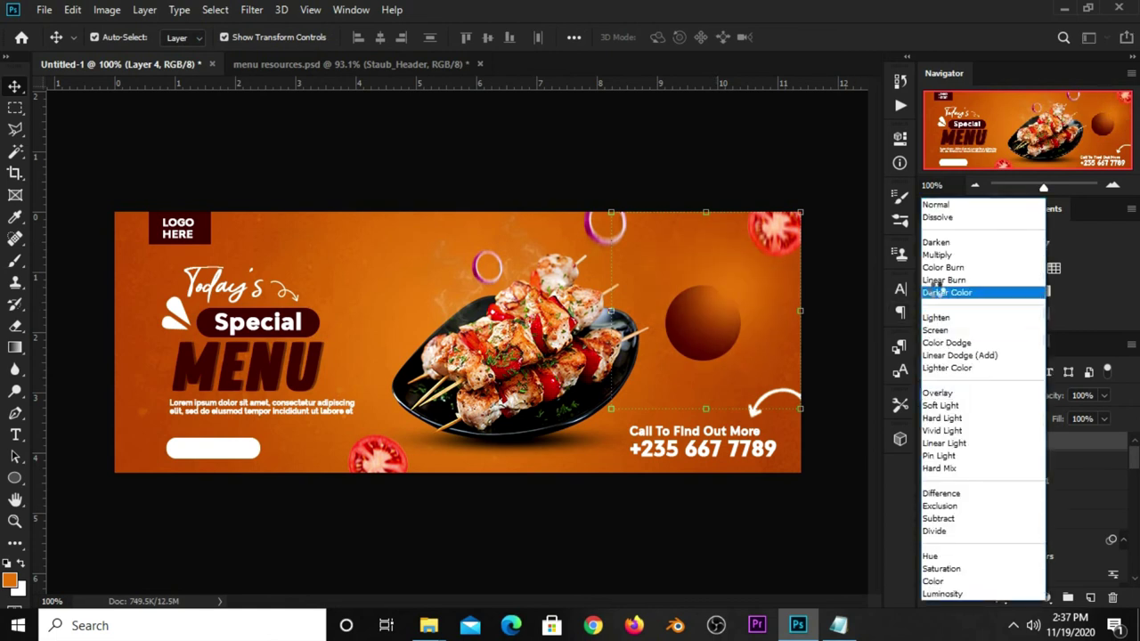
pyautogui.click(935, 330)
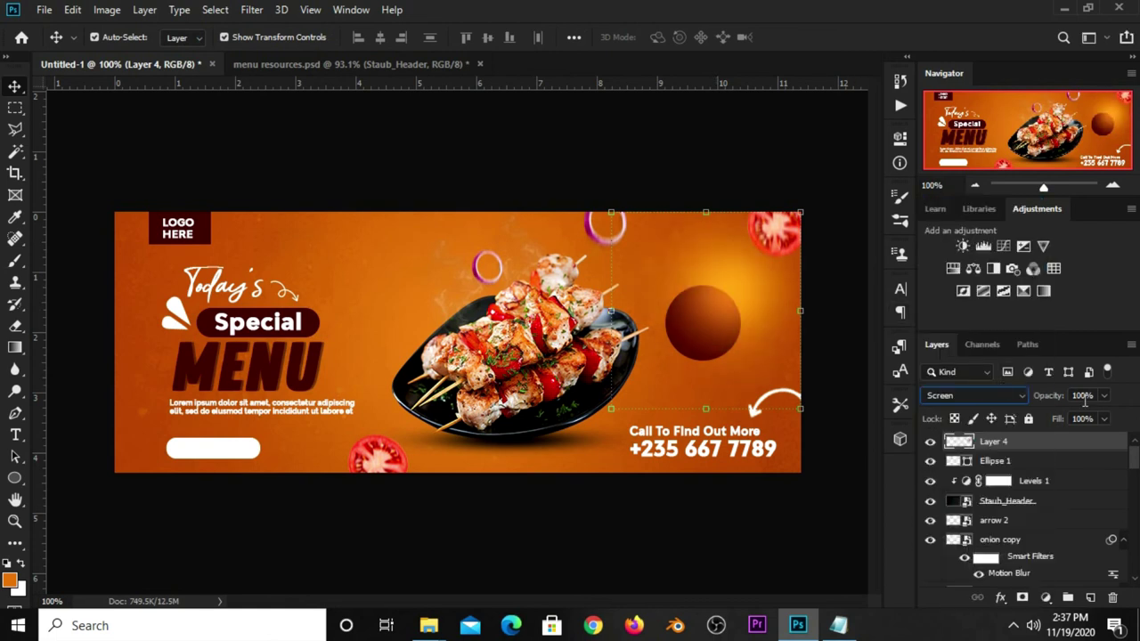
pyautogui.rightClick(1024, 449)
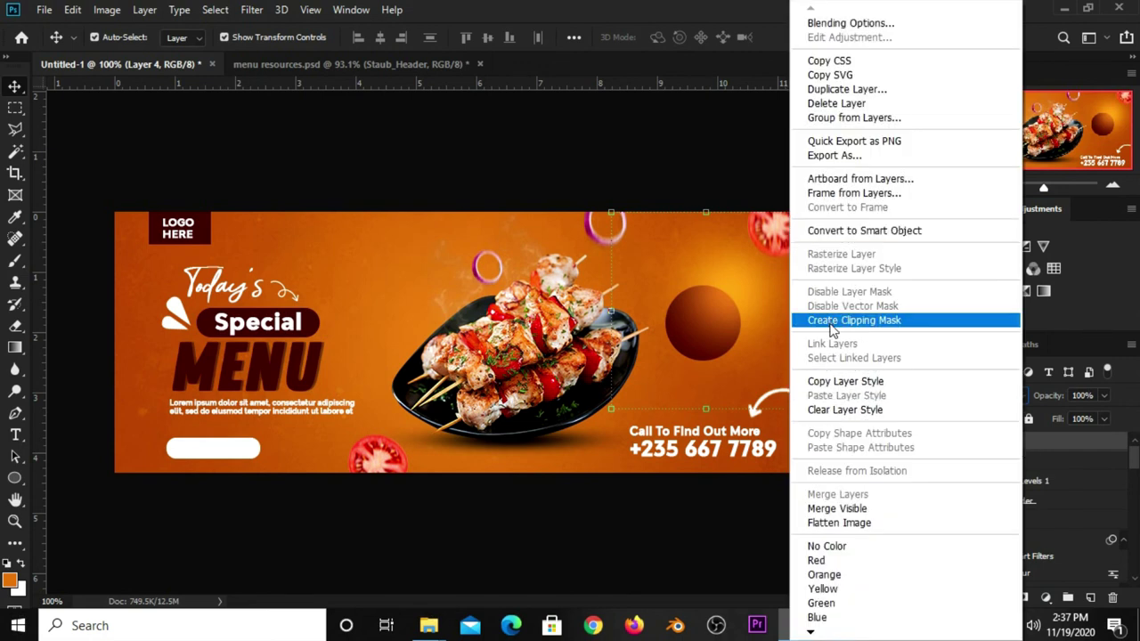
pyautogui.click(853, 320)
pyautogui.click(1105, 395)
pyautogui.moveTo(1104, 417); pyautogui.dragTo(1069, 418)
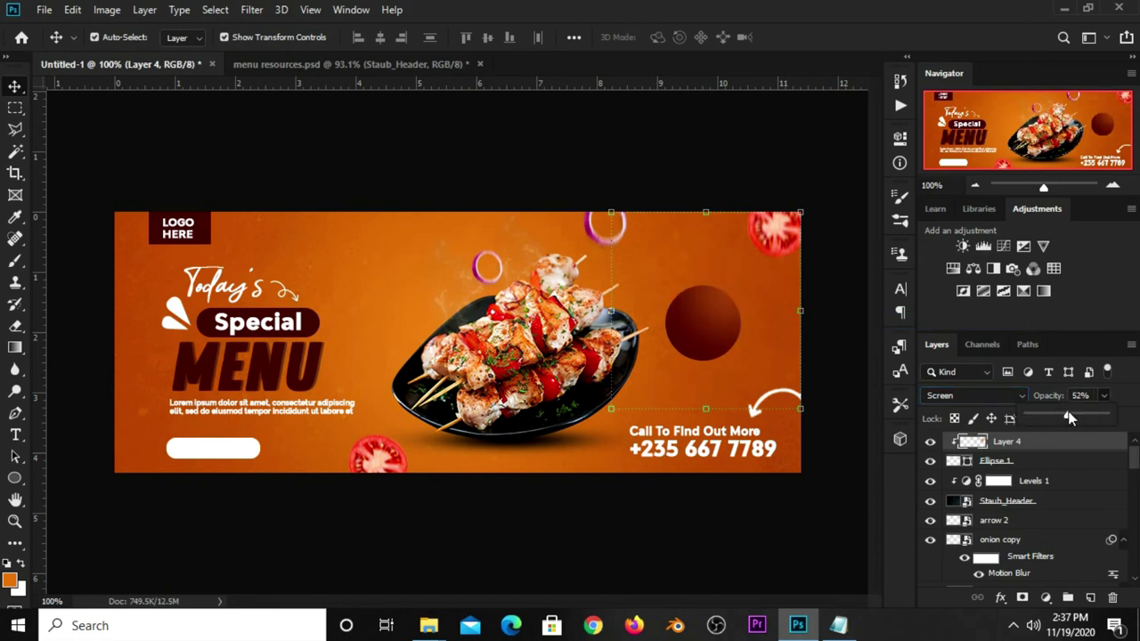
pyautogui.click(744, 517)
# - Select the Ellipse 1 circle layer and bring up its stroke colour choices
pyautogui.click(983, 462)
pyautogui.click(980, 462)
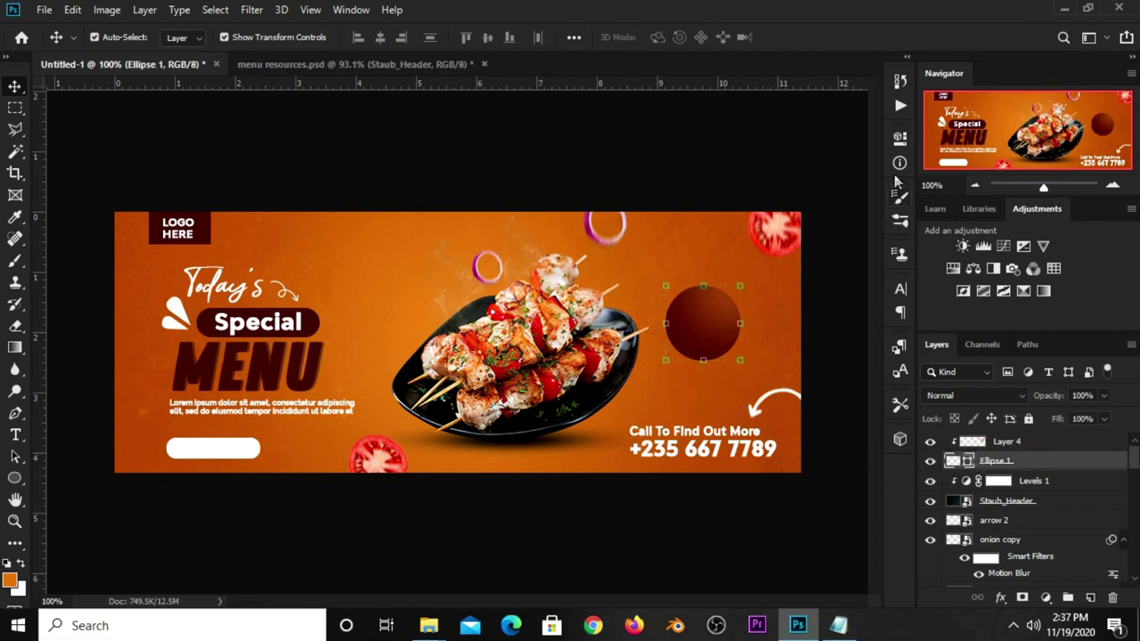
pyautogui.click(900, 138)
pyautogui.click(691, 264)
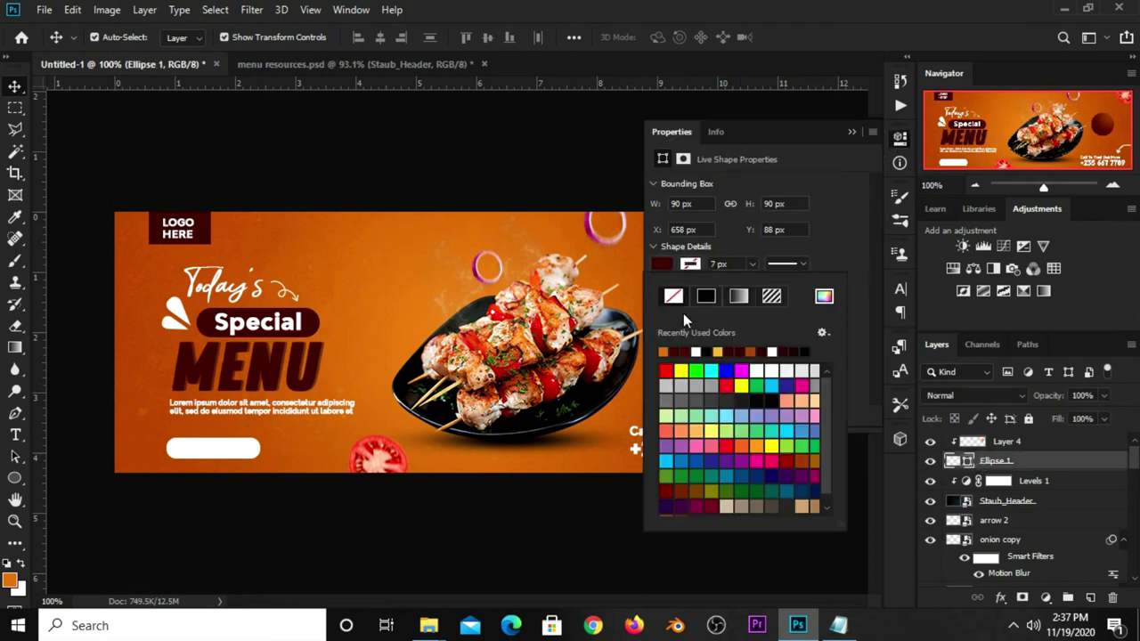
# - Give the dark red circle a white 3.79 px outline stroke
pyautogui.click(695, 351)
pyautogui.click(821, 220)
pyautogui.click(751, 265)
pyautogui.moveTo(736, 282); pyautogui.dragTo(749, 285)
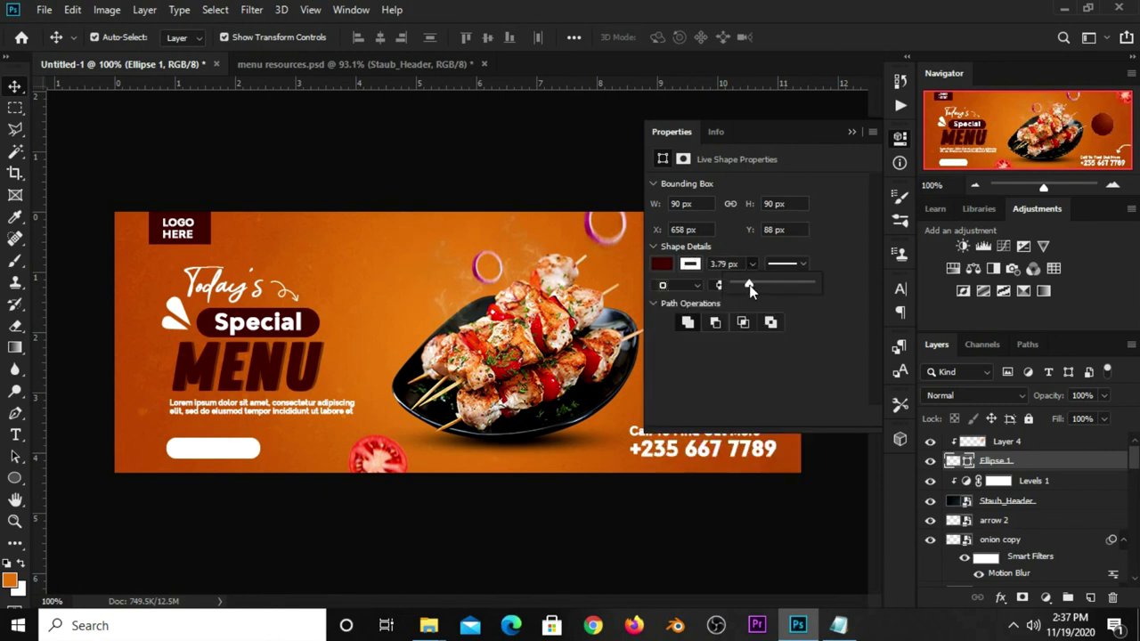
pyautogui.click(850, 132)
pyautogui.click(794, 160)
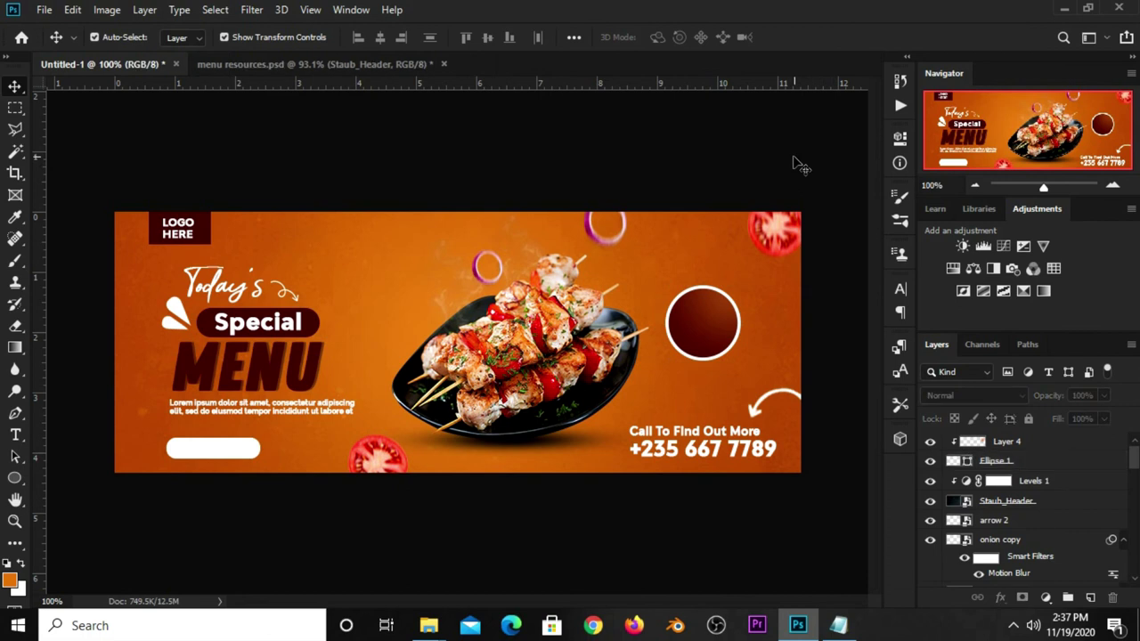
# - Copy the words 'up to' from the Notepad notes and return to Photoshop
pyautogui.click(838, 625)
pyautogui.click(643, 461)
pyautogui.moveTo(637, 473); pyautogui.dragTo(578, 478)
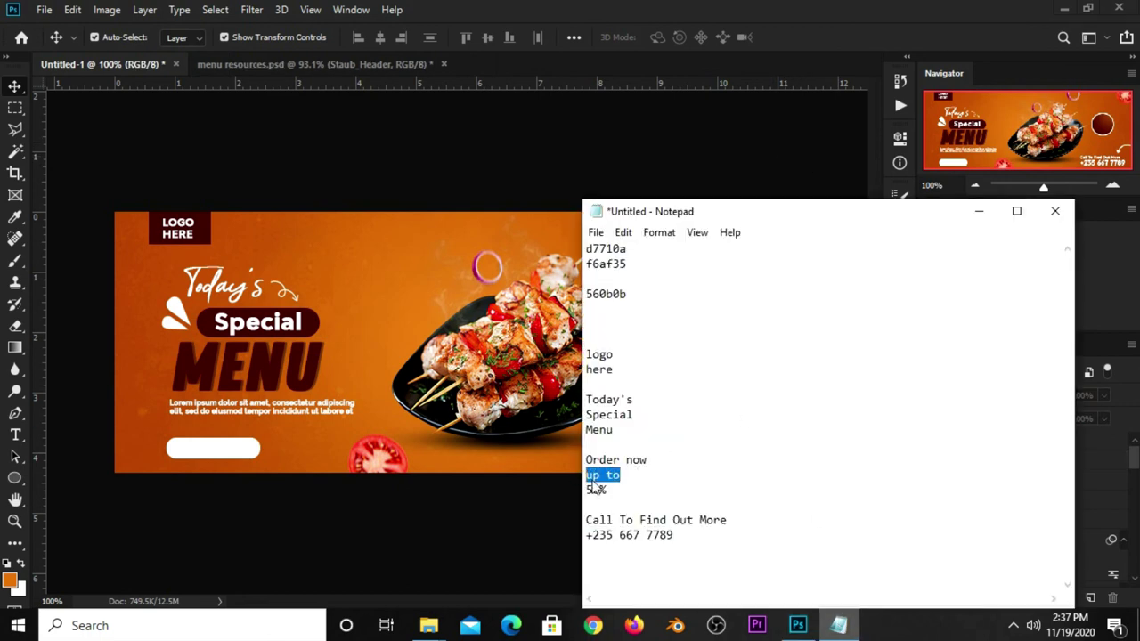
pyautogui.rightClick(595, 481)
pyautogui.click(623, 277)
pyautogui.click(643, 188)
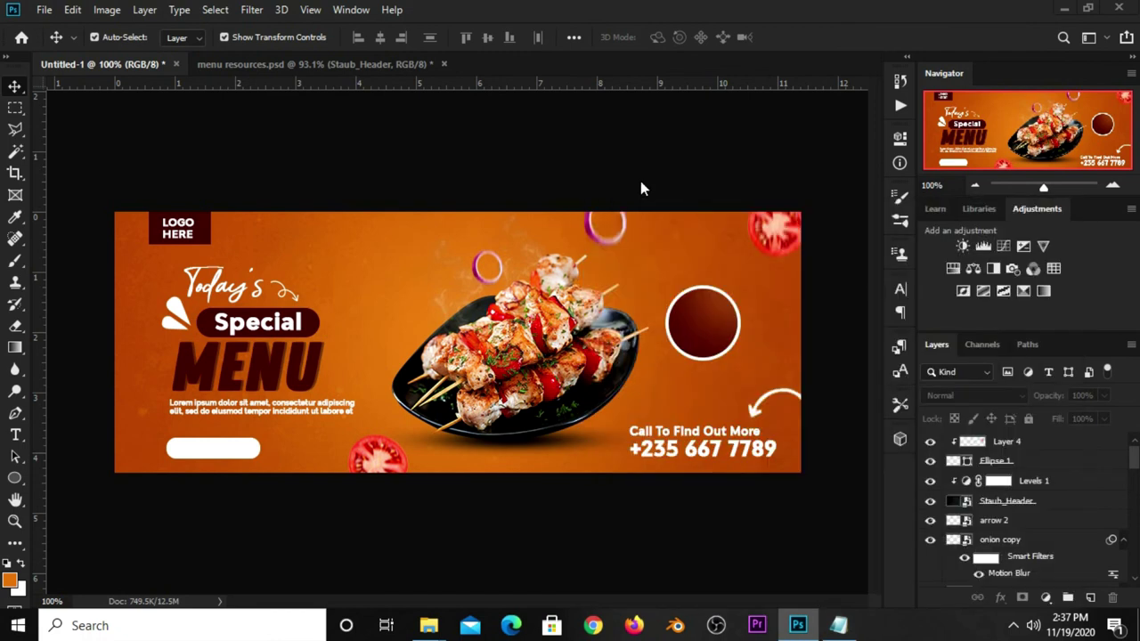
# - Add white (#ffffff) text 'up to' near the banner's top-right
pyautogui.click(15, 435)
pyautogui.click(89, 432)
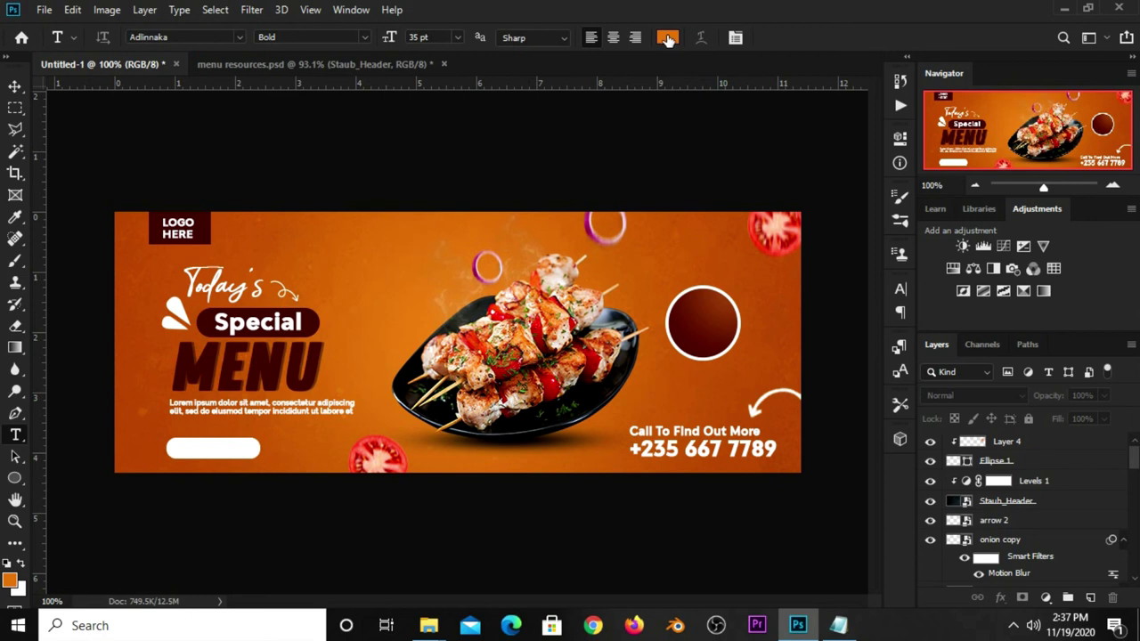
pyautogui.click(667, 38)
pyautogui.write('ffffff')
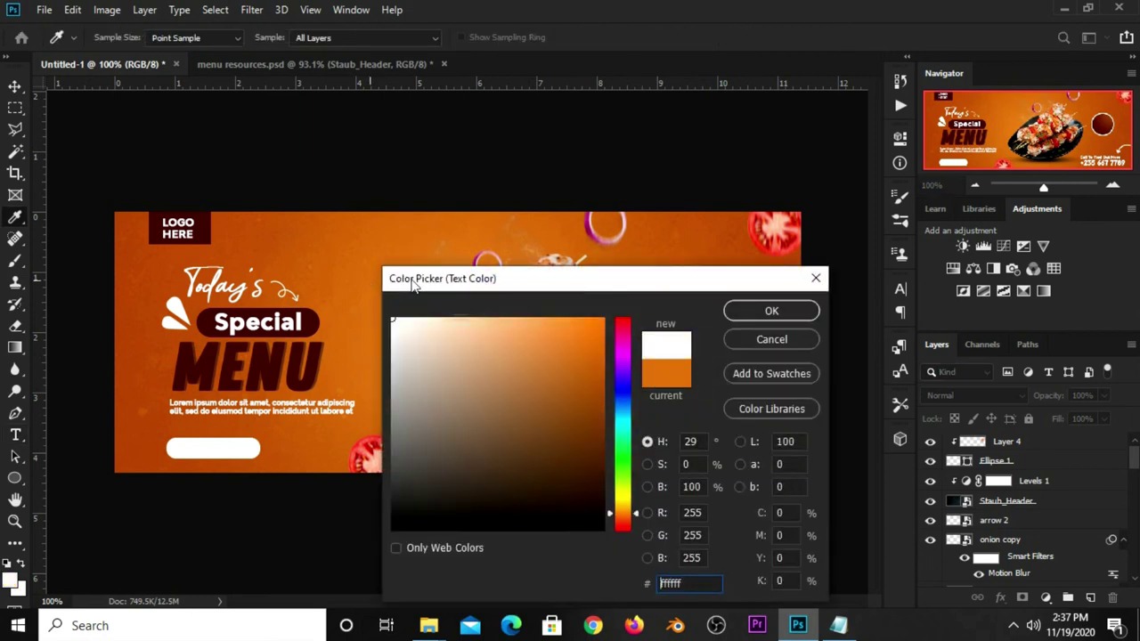
pyautogui.click(739, 309)
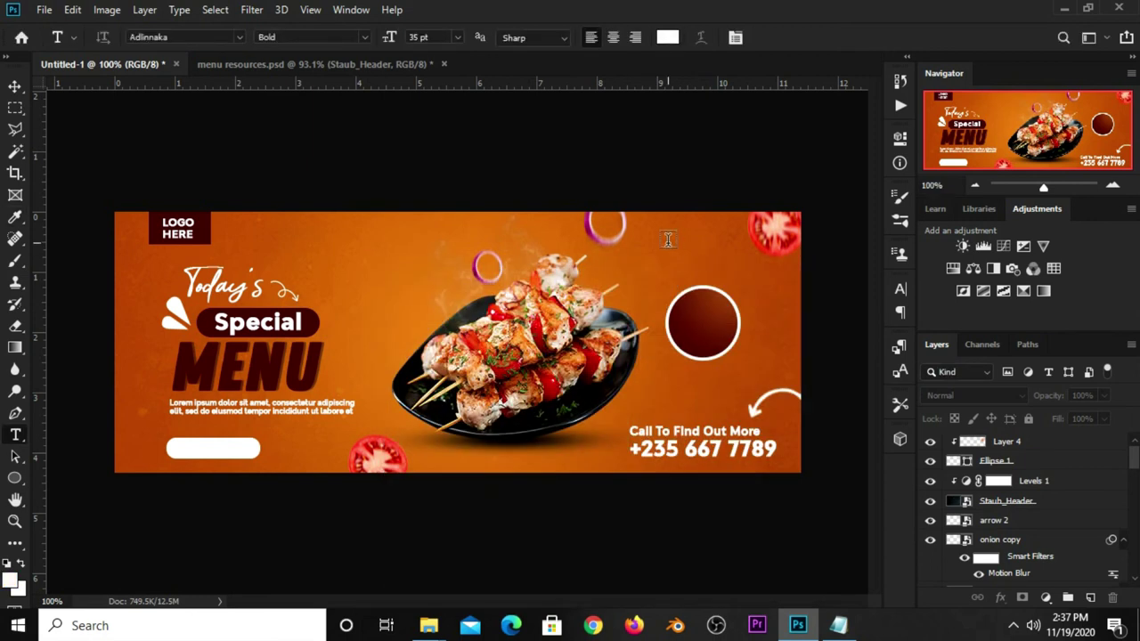
pyautogui.click(668, 239)
pyautogui.write('up to')
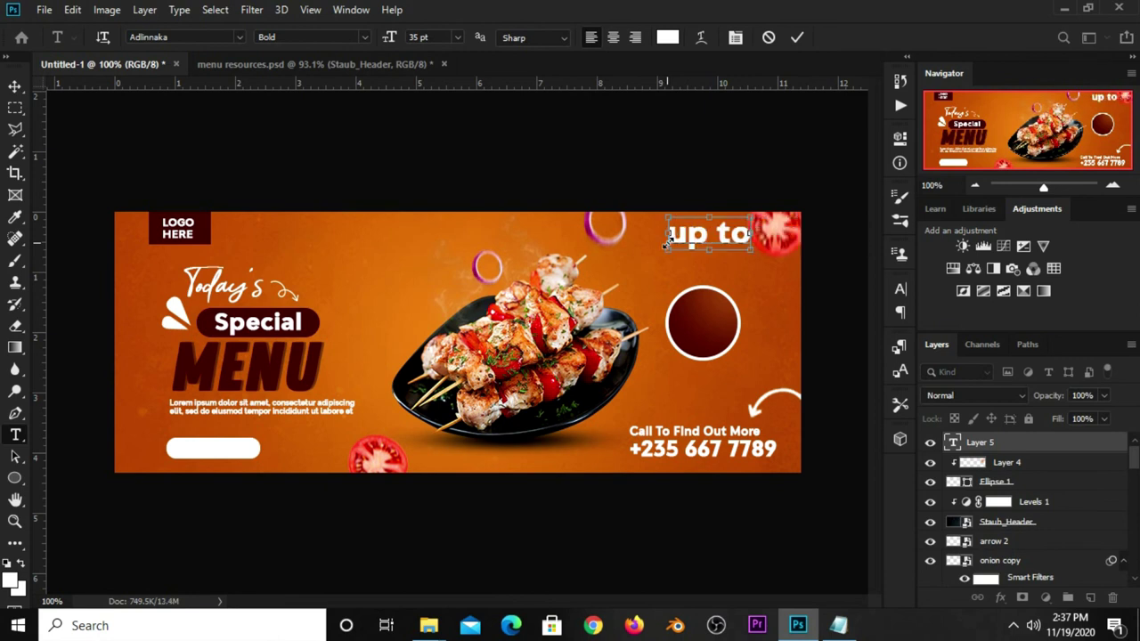
pyautogui.click(798, 40)
pyautogui.press('v')
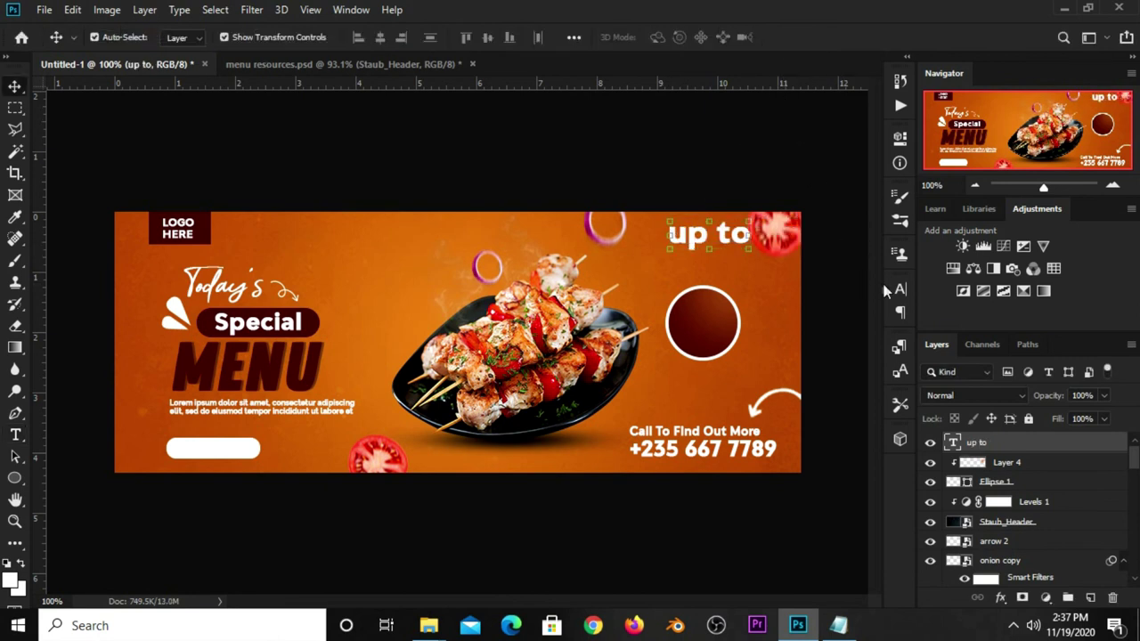
# - Set the text to All Caps, shrink it to about 49.6%, and move it into the circle
pyautogui.click(897, 291)
pyautogui.click(761, 403)
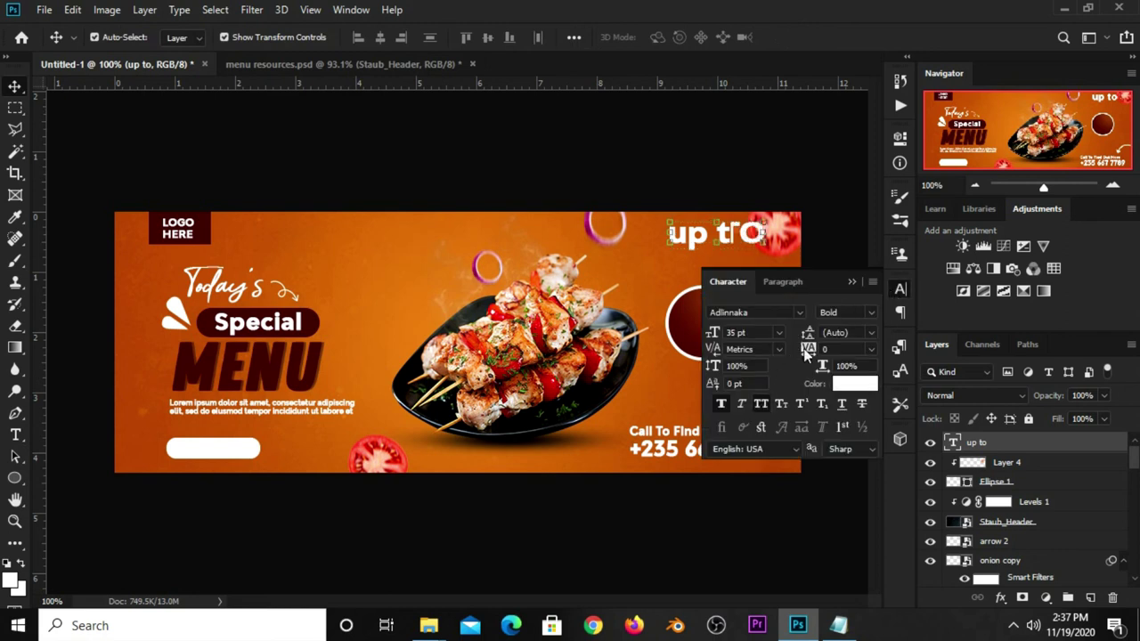
pyautogui.click(852, 281)
pyautogui.hotkey('ctrl', 't')
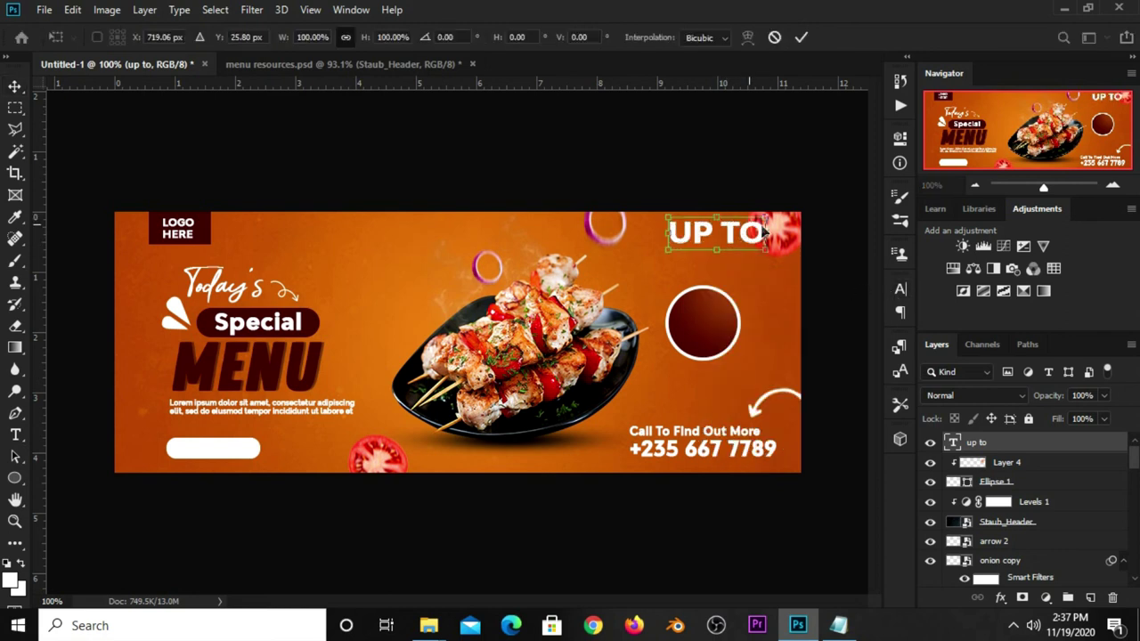
pyautogui.moveTo(763, 243)
pyautogui.mouseDown()
pyautogui.moveTo(710, 254)
pyautogui.moveTo(702, 329)
pyautogui.moveTo(686, 318)
pyautogui.moveTo(715, 312)
pyautogui.mouseUp()
pyautogui.press('Return')
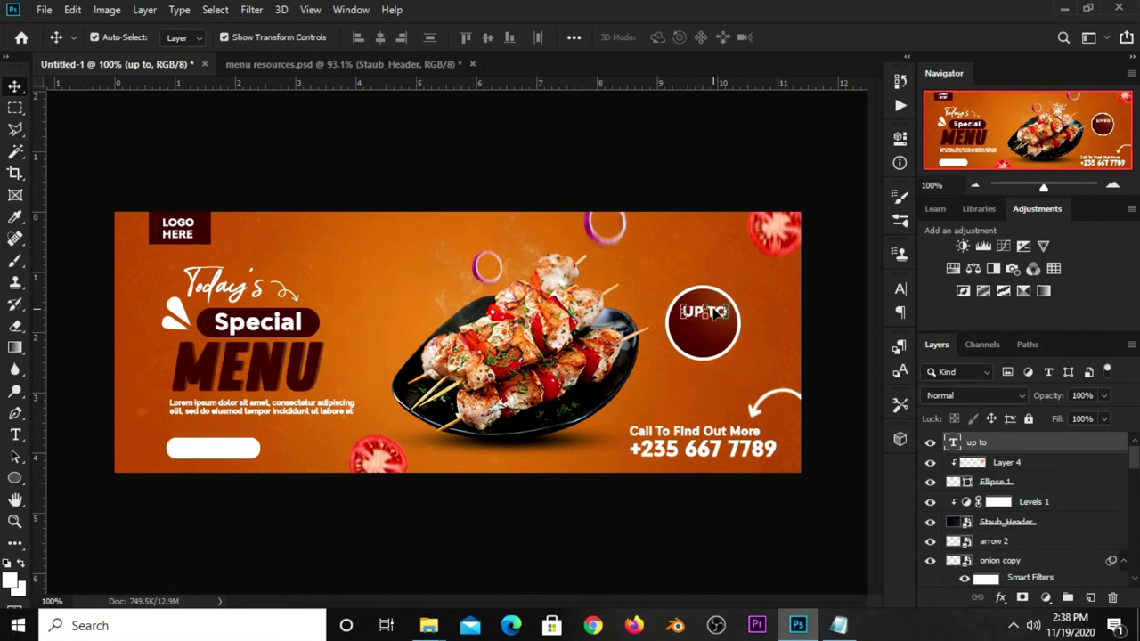
# - Duplicate UP TO just below itself and retype the copy as 50%
pyautogui.moveTo(715, 313); pyautogui.dragTo(715, 332)
pyautogui.press('t')
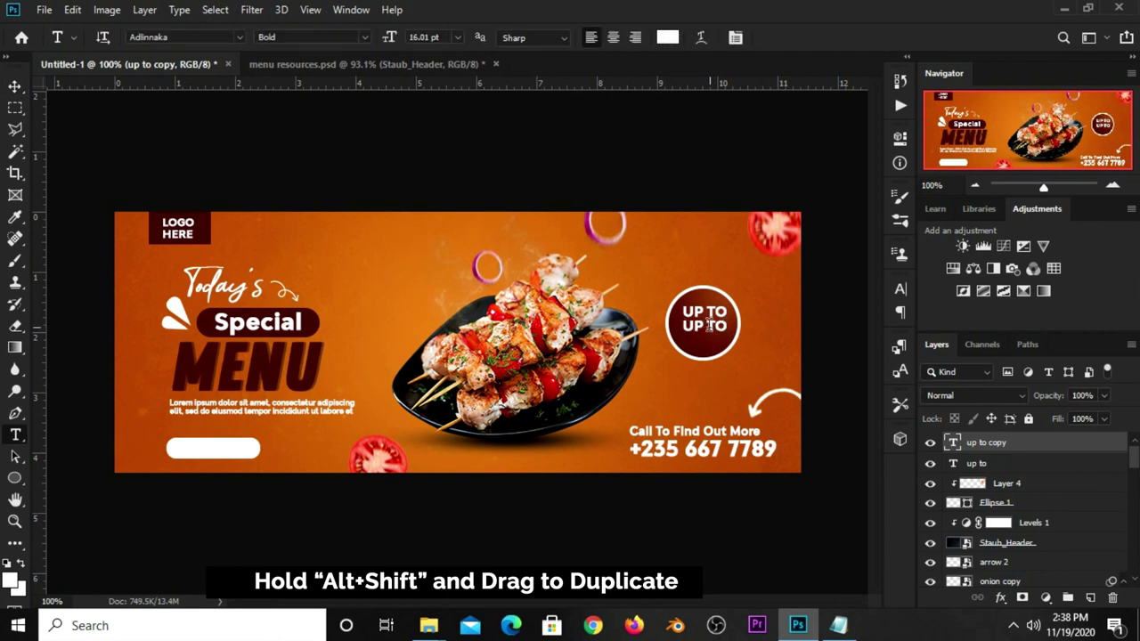
pyautogui.click(709, 326)
pyautogui.hotkey('ctrl', 'a')
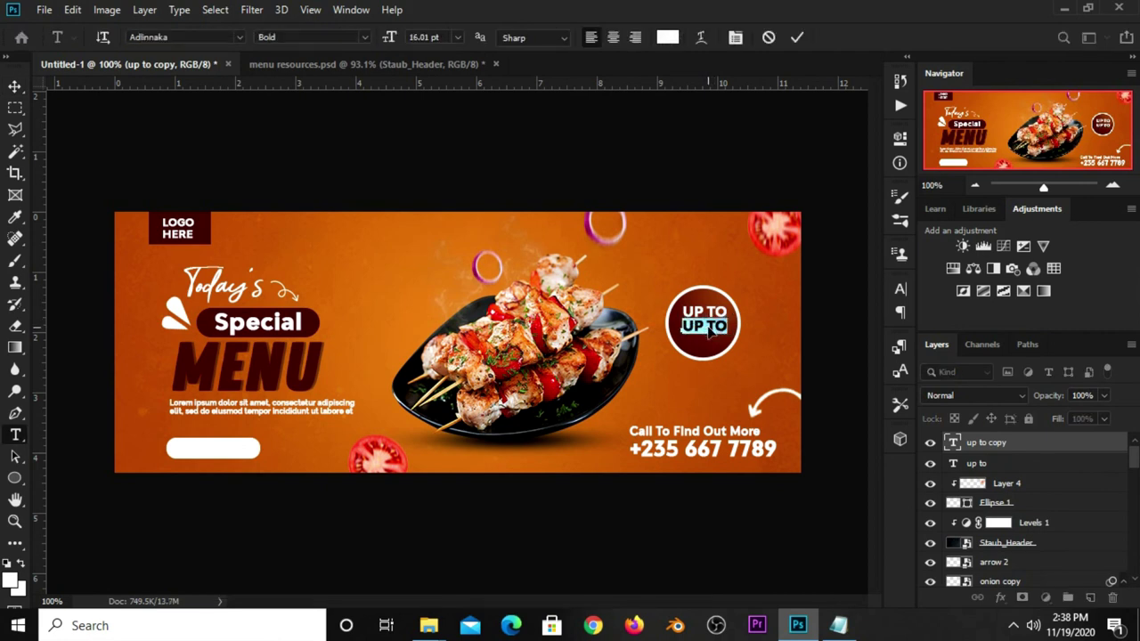
pyautogui.write('%')
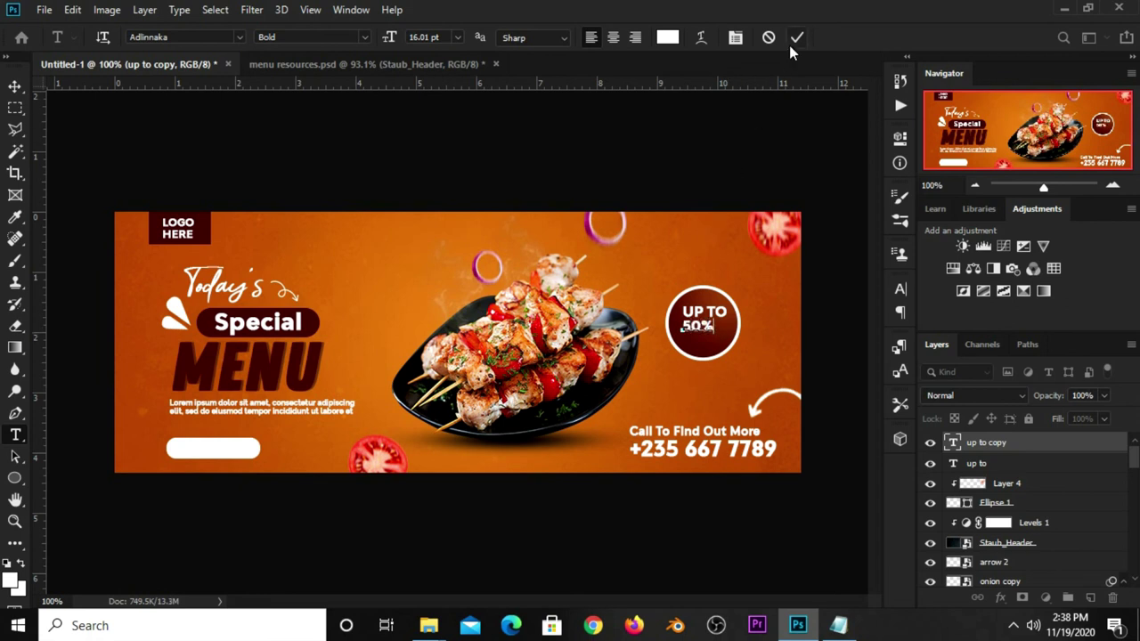
pyautogui.hotkey('ctrl', 'Return')
# - Enlarge the 50% text to about 150% of its size
pyautogui.press('v')
pyautogui.hotkey('ctrl', 't')
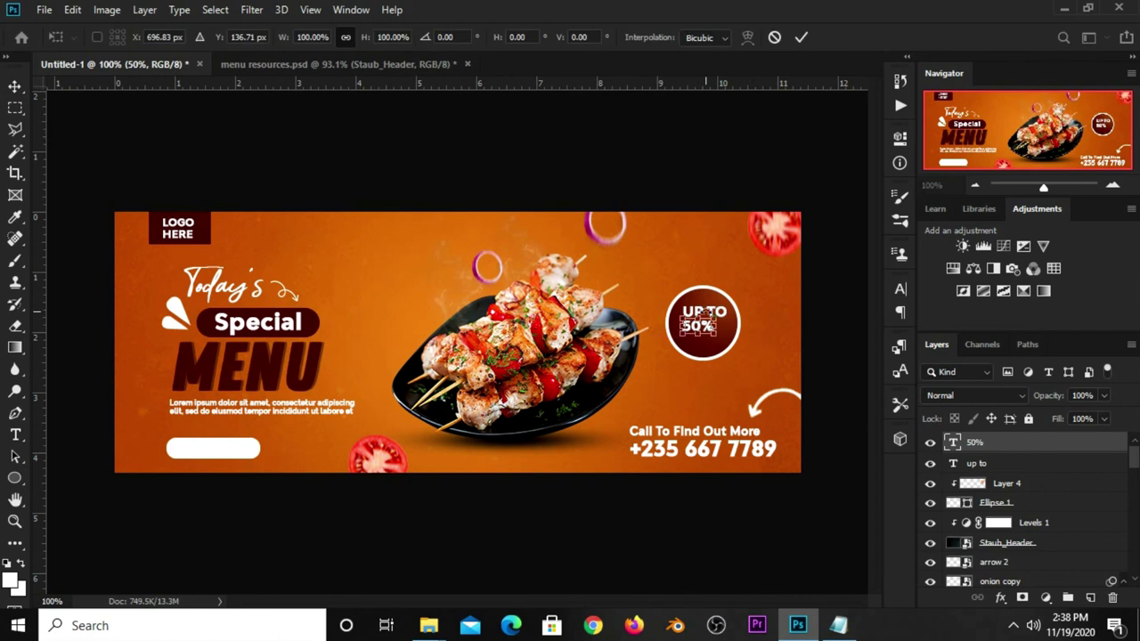
pyautogui.moveTo(715, 337)
pyautogui.mouseDown()
pyautogui.moveTo(729, 353)
pyautogui.moveTo(701, 328)
pyautogui.mouseUp()
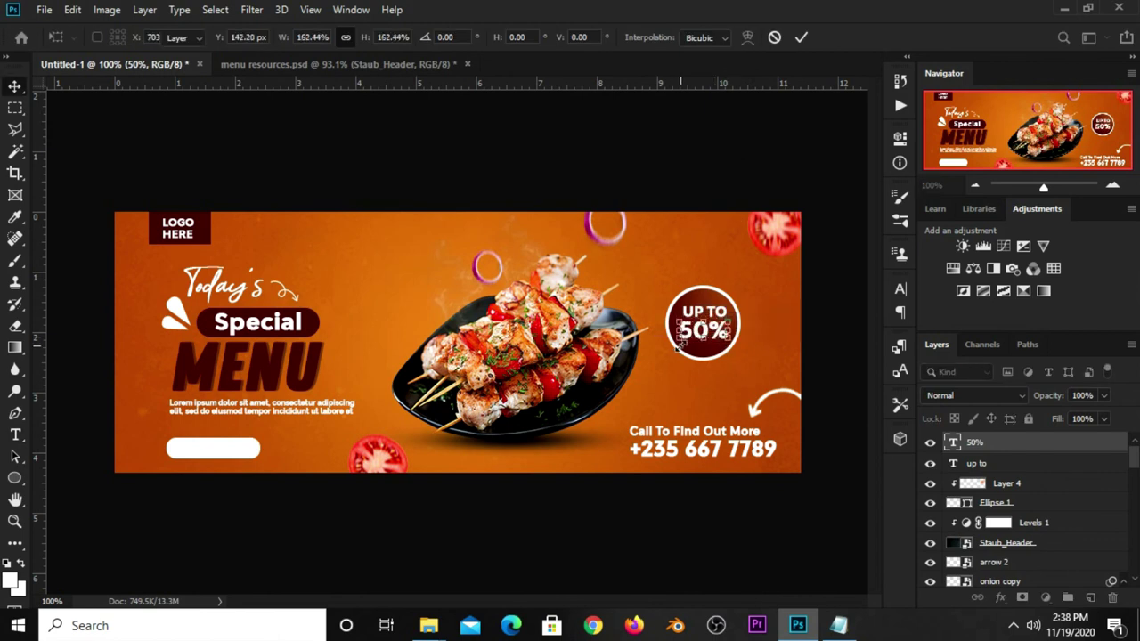
pyautogui.press('Return')
# - Shrink UP TO to about 64% so both lines fit the circle, viewing at 100%
pyautogui.click(714, 310)
pyautogui.hotkey('ctrl', 't')
pyautogui.moveTo(728, 304); pyautogui.dragTo(684, 310)
pyautogui.click(702, 197)
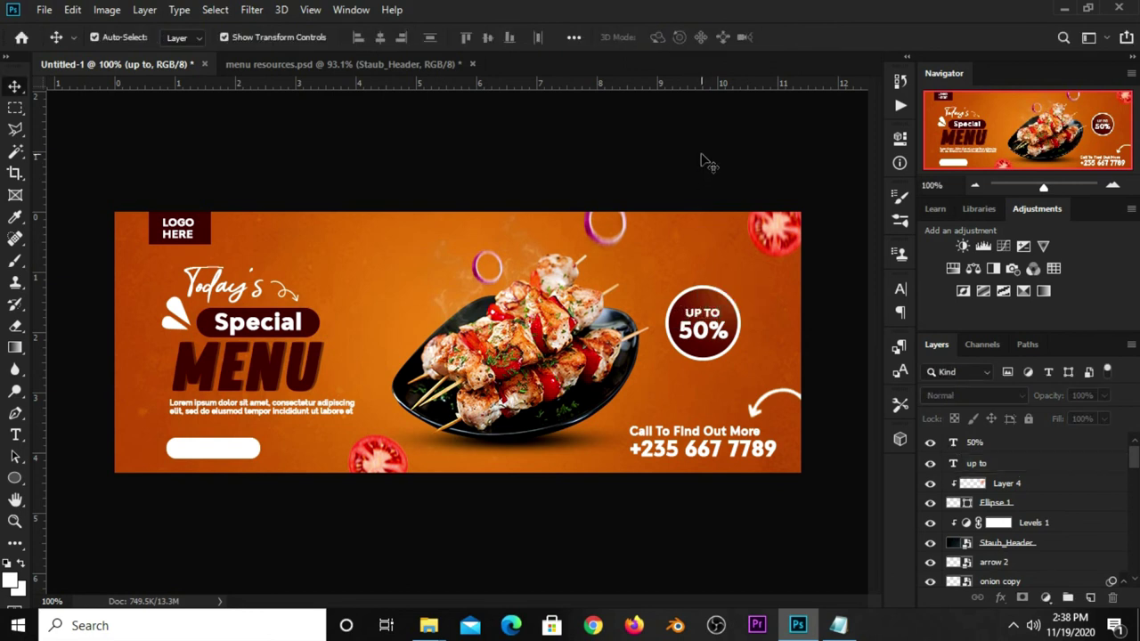
pyautogui.click(708, 333)
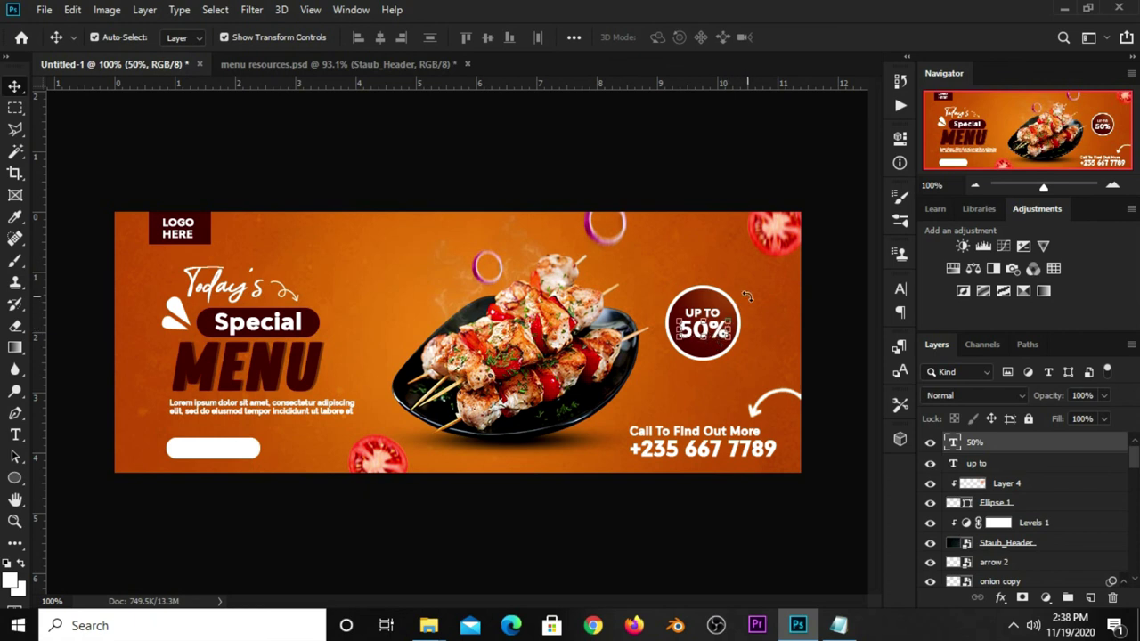
pyautogui.hotkey('alt', '[')
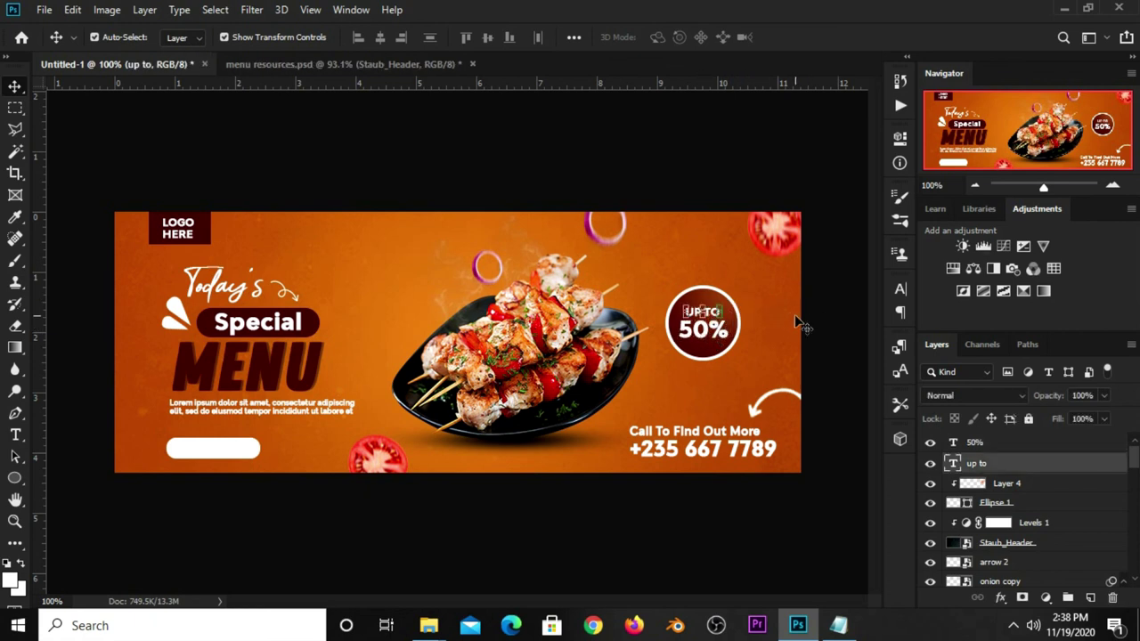
pyautogui.click(800, 317)
pyautogui.click(789, 299)
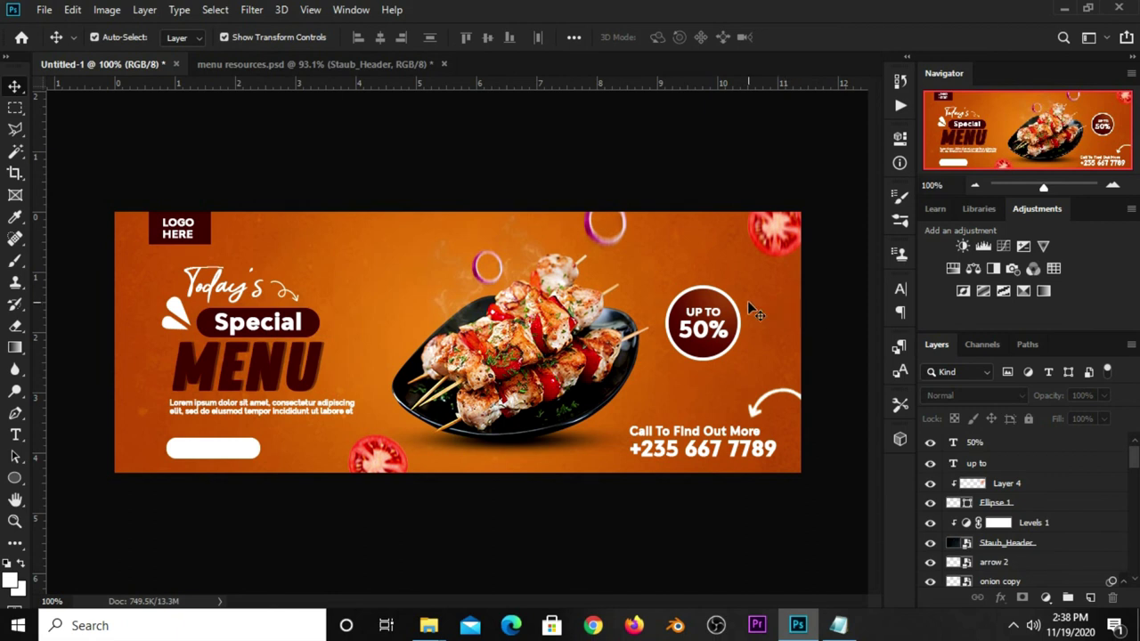
pyautogui.hotkey('ctrl', '0')
pyautogui.hotkey('ctrl', '1')
# - Add a Curves 2 adjustment atop the stack with one curve point, toggling it to compare
pyautogui.click(1046, 597)
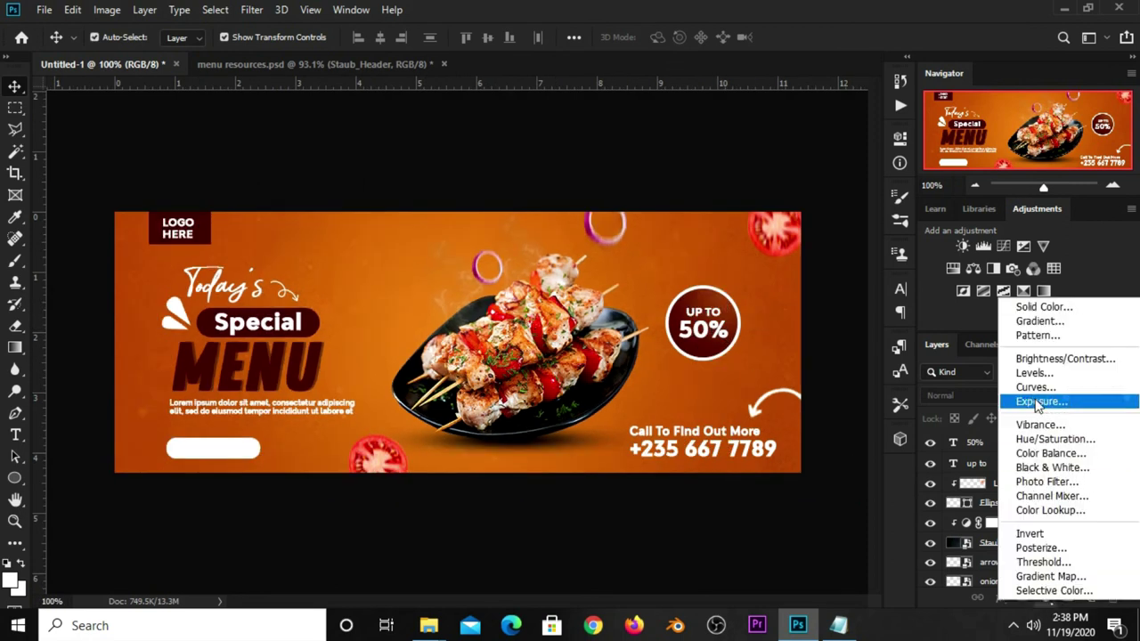
pyautogui.click(1032, 388)
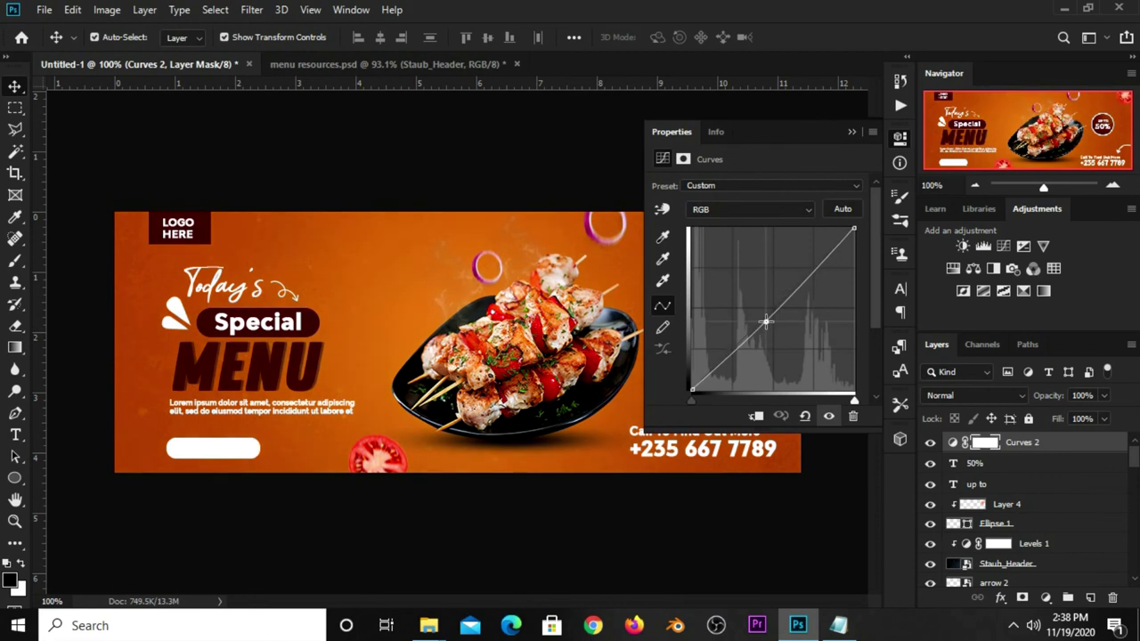
pyautogui.click(766, 321)
pyautogui.click(851, 133)
pyautogui.click(930, 443)
pyautogui.click(930, 443)
pyautogui.click(643, 545)
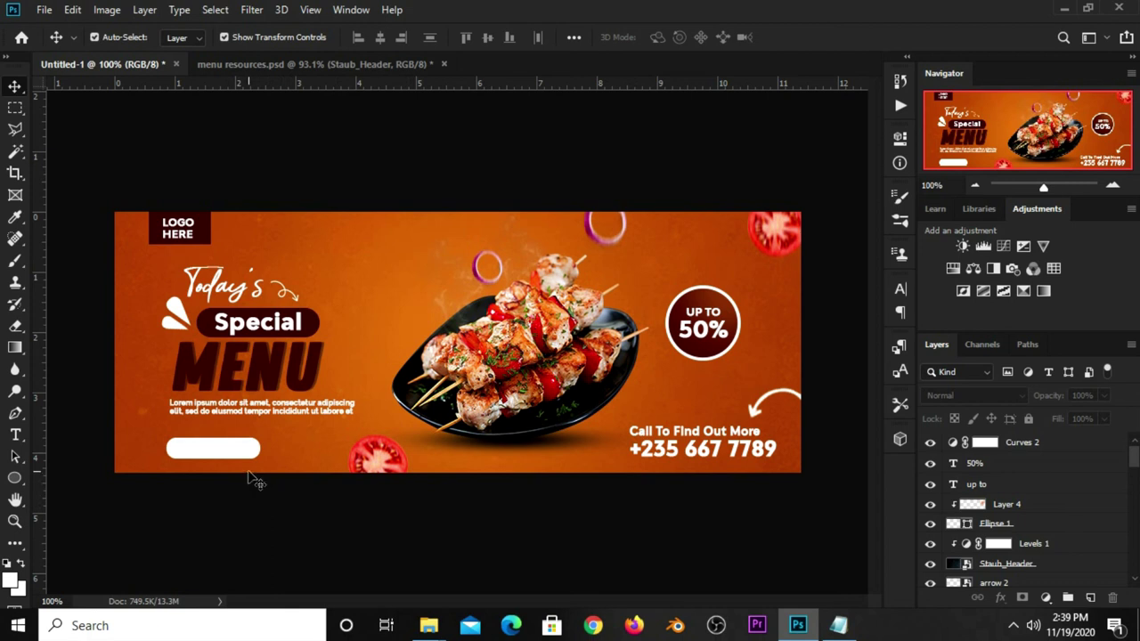
# - Move the Order now text layer to the top of the layer stack, above Curves 2
pyautogui.scroll(-2, 962, 510)
pyautogui.scroll(-3, 975, 515)
pyautogui.scroll(-3, 988, 519)
pyautogui.scroll(-3, 1002, 524)
pyautogui.scroll(3, 1006, 526)
pyautogui.scroll(1, 1007, 526)
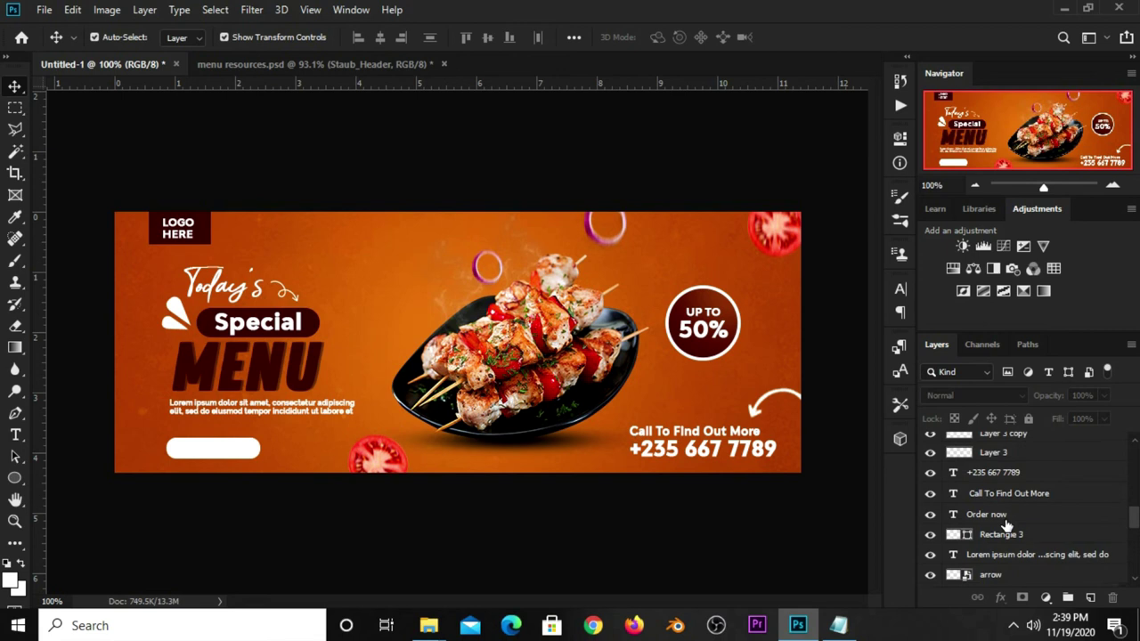
pyautogui.click(1007, 524)
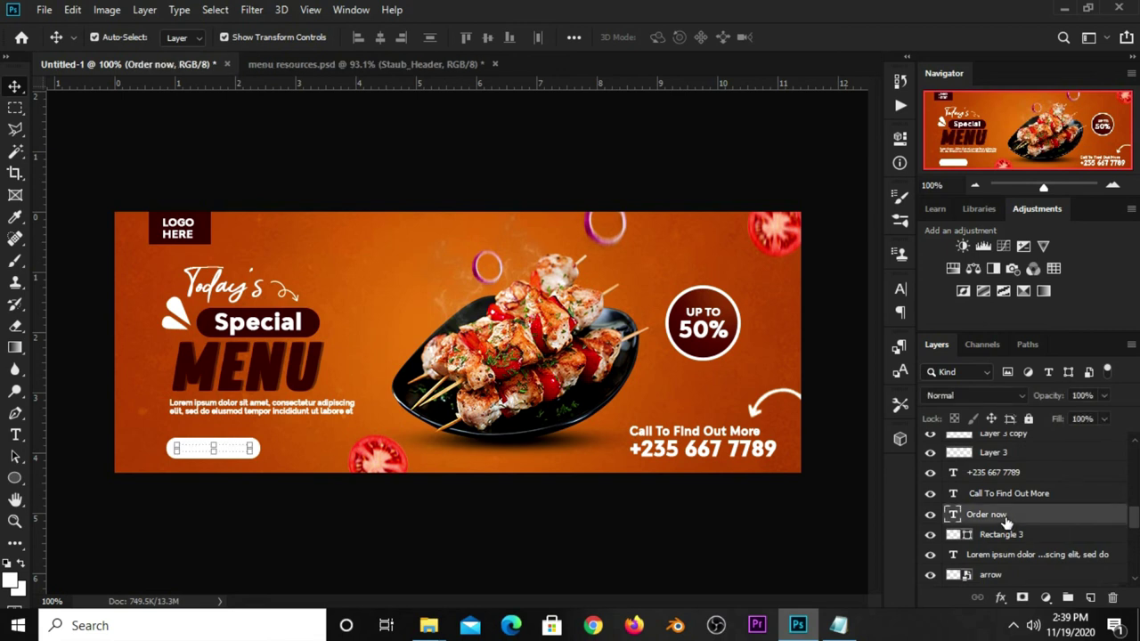
pyautogui.moveTo(1003, 517)
pyautogui.mouseDown()
pyautogui.moveTo(1001, 414)
pyautogui.moveTo(1001, 438)
pyautogui.mouseUp()
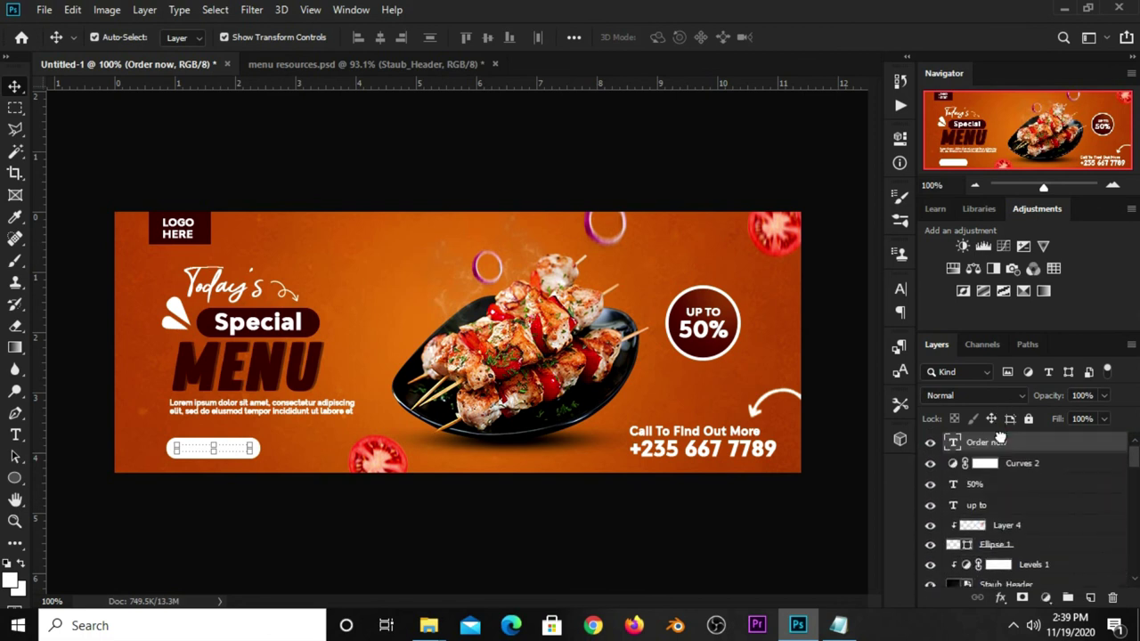
# - Colour the ORDER NOW text the dark red sampled from the MENU lettering
pyautogui.click(905, 293)
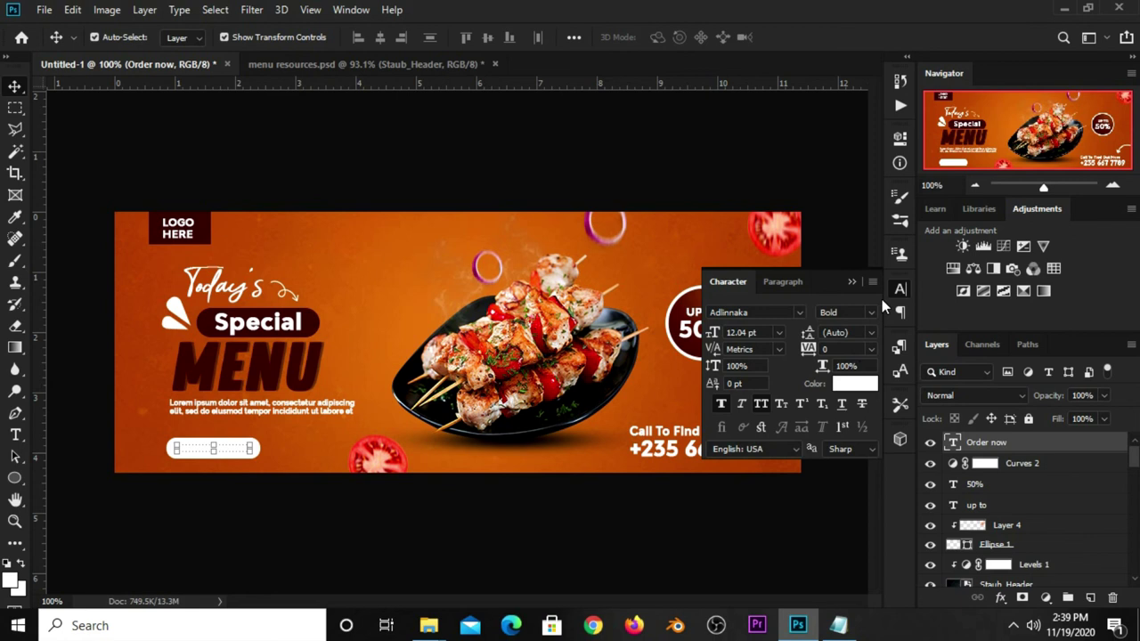
pyautogui.click(850, 384)
pyautogui.click(262, 360)
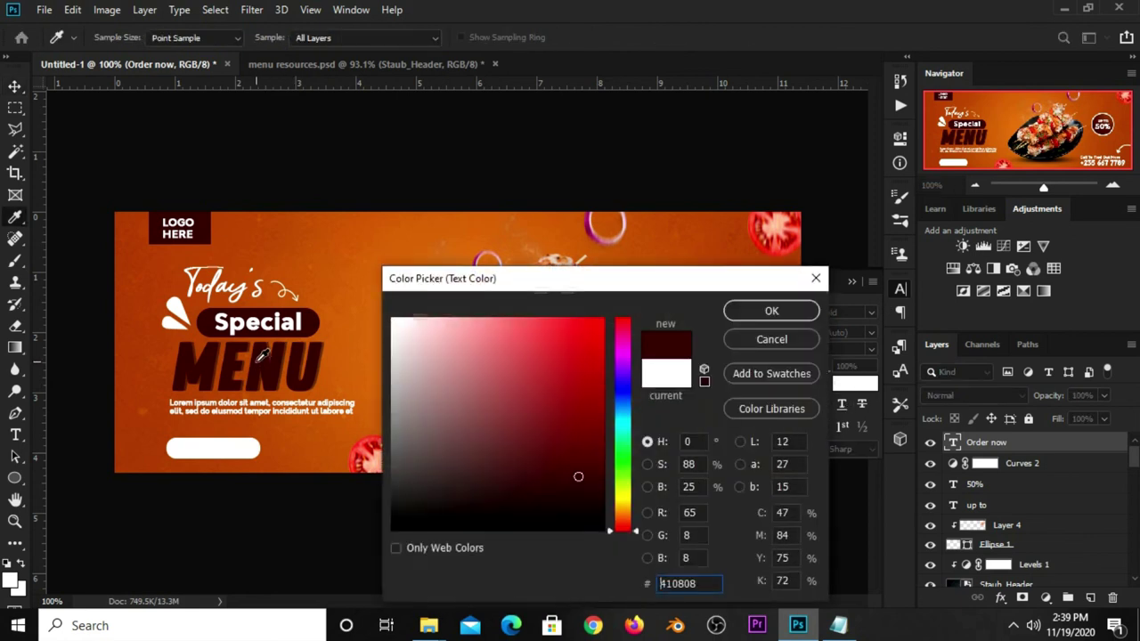
pyautogui.click(750, 310)
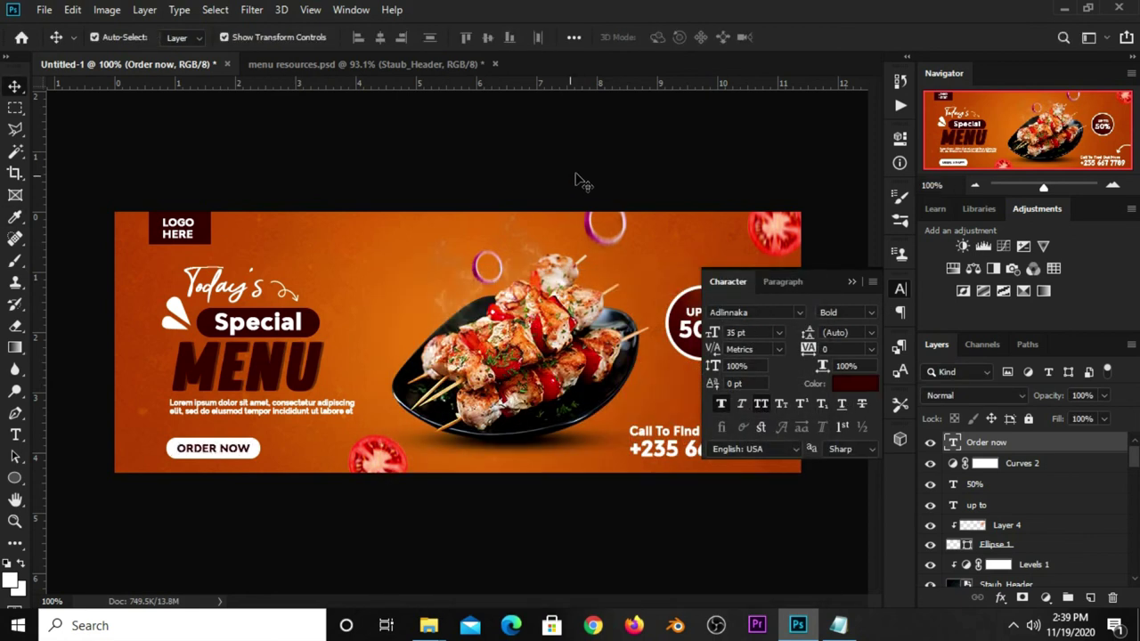
pyautogui.click(579, 182)
pyautogui.click(848, 281)
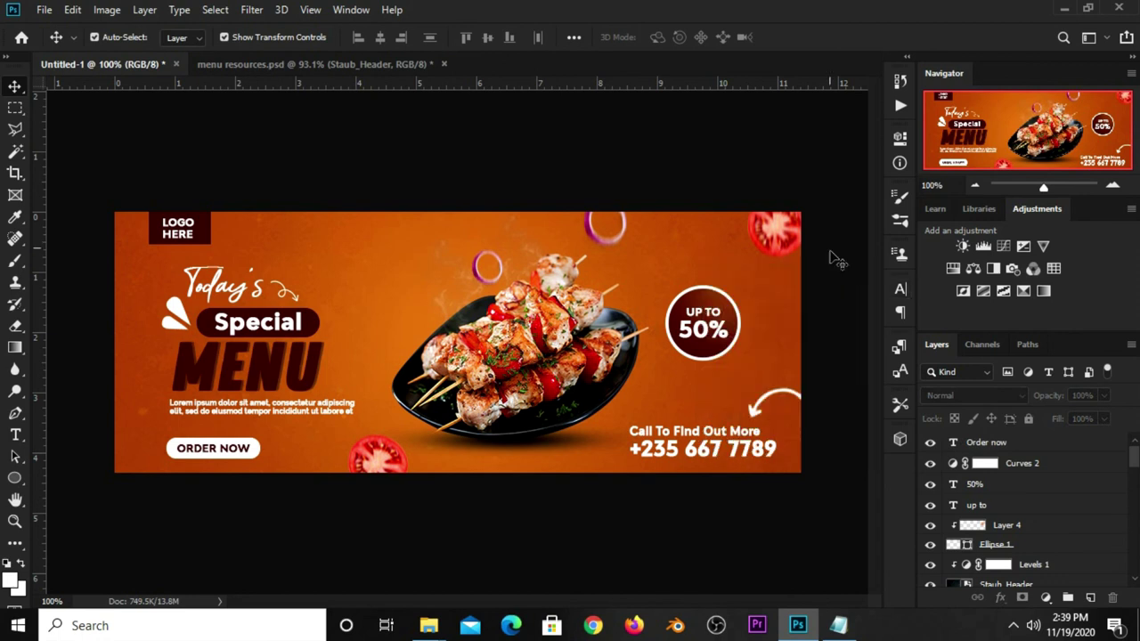
pyautogui.hotkey('ctrl', '0')
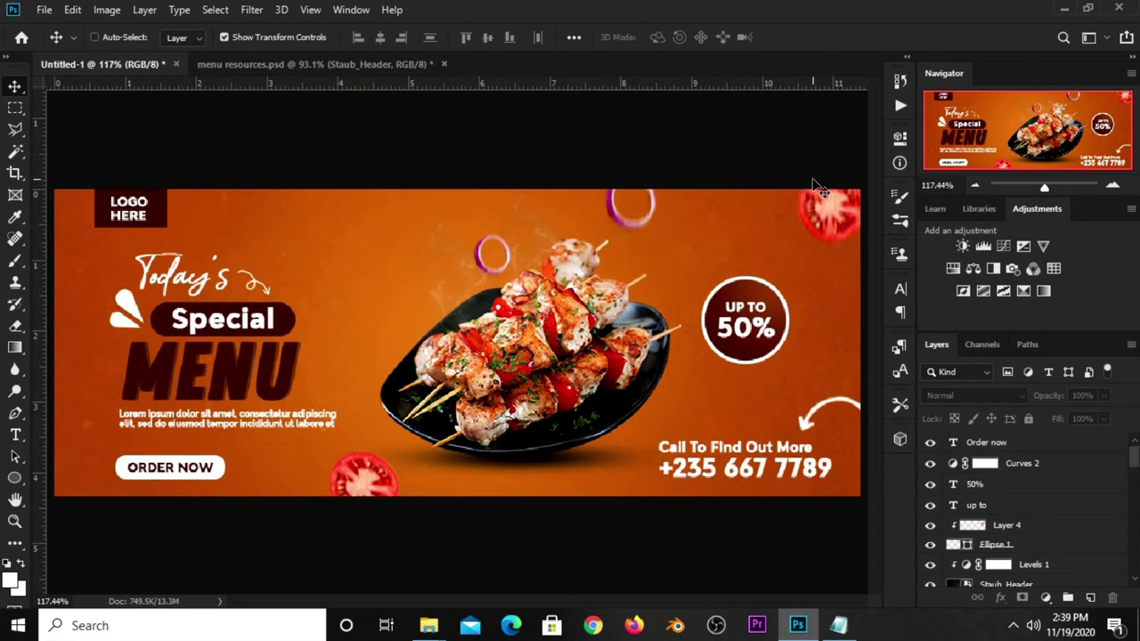
pyautogui.hotkey('ctrl', '+')
pyautogui.hotkey('ctrl', '+')
pyautogui.hotkey('ctrl', '1')
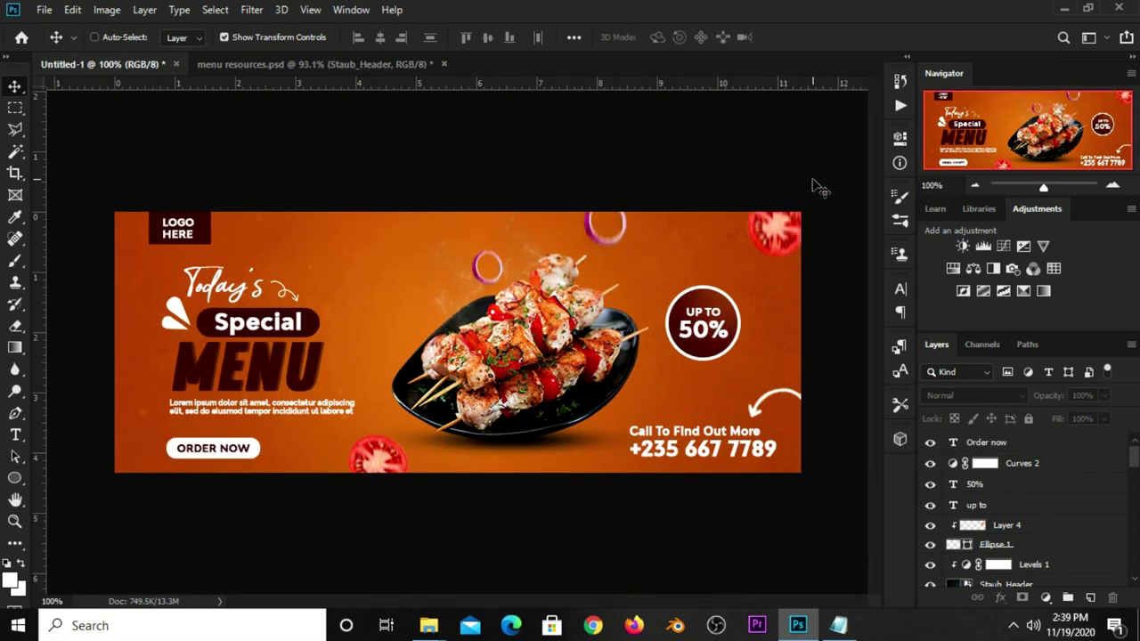